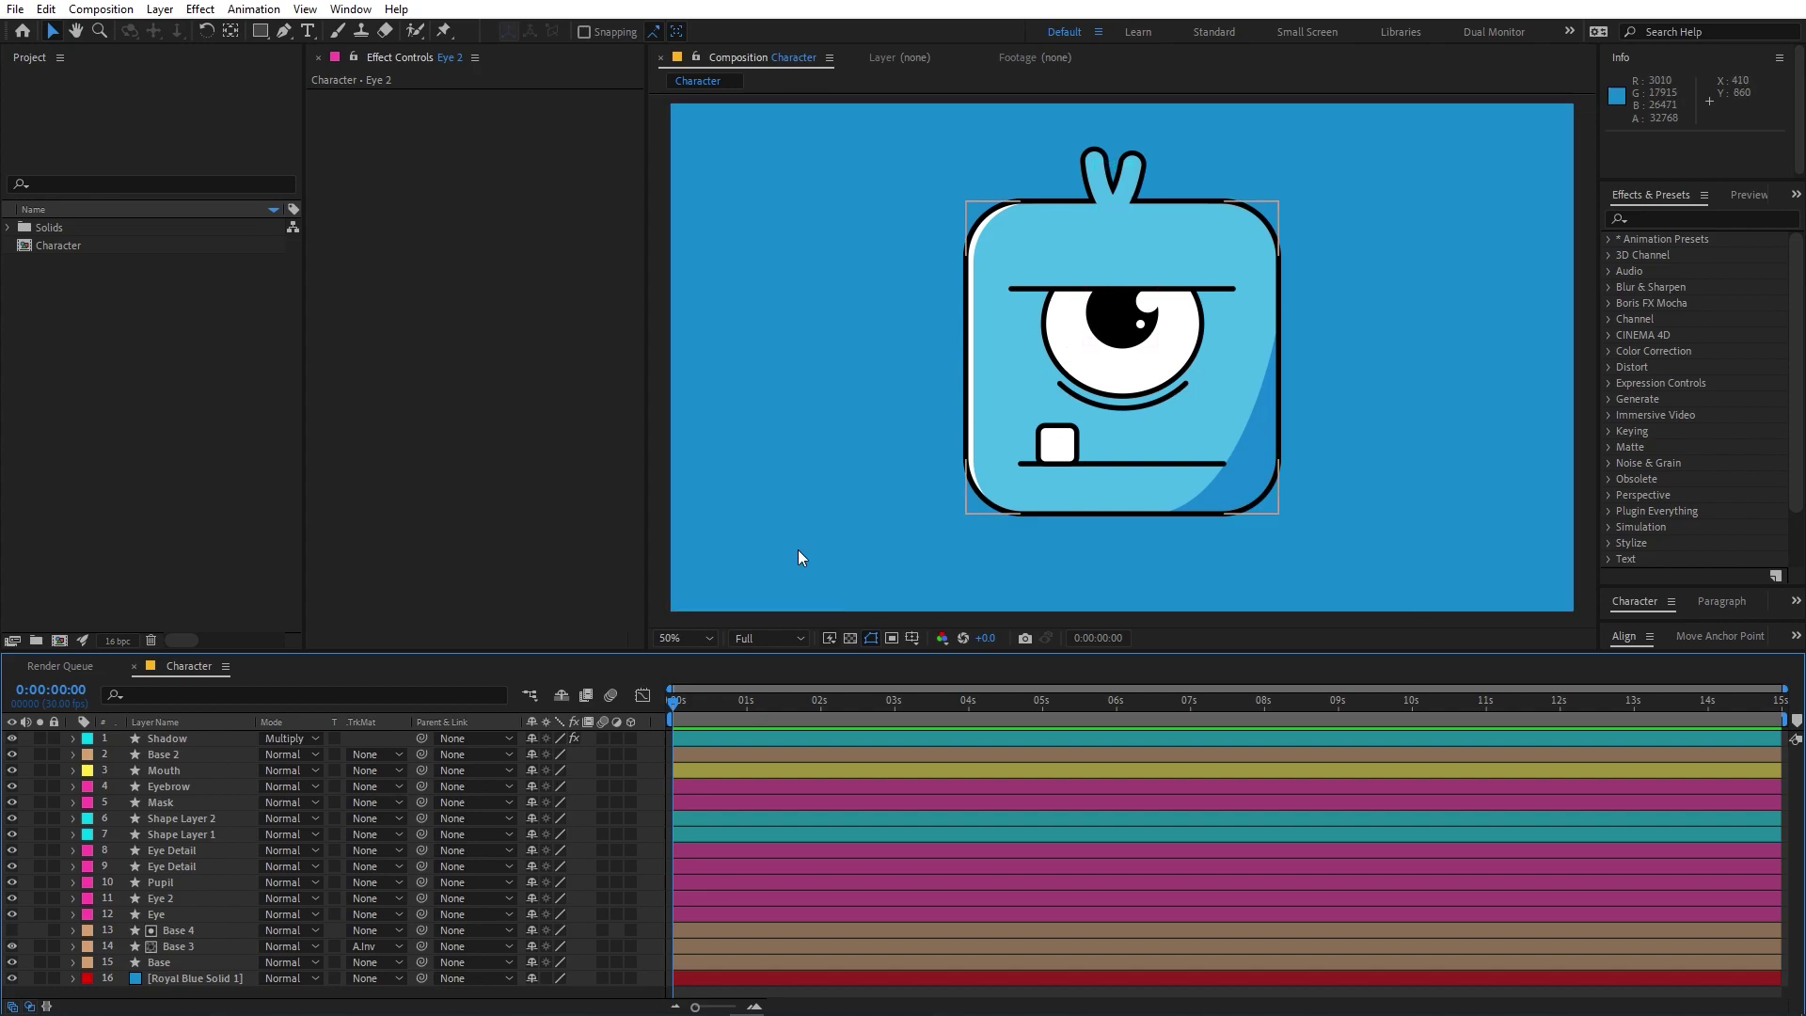
# Step: Parent both Eye Detail layers to the Pupil layer
pyautogui.click(162, 881)
pyautogui.click(172, 852)
pyautogui.keyDown('shift'); pyautogui.click(177, 873); pyautogui.keyUp('shift')
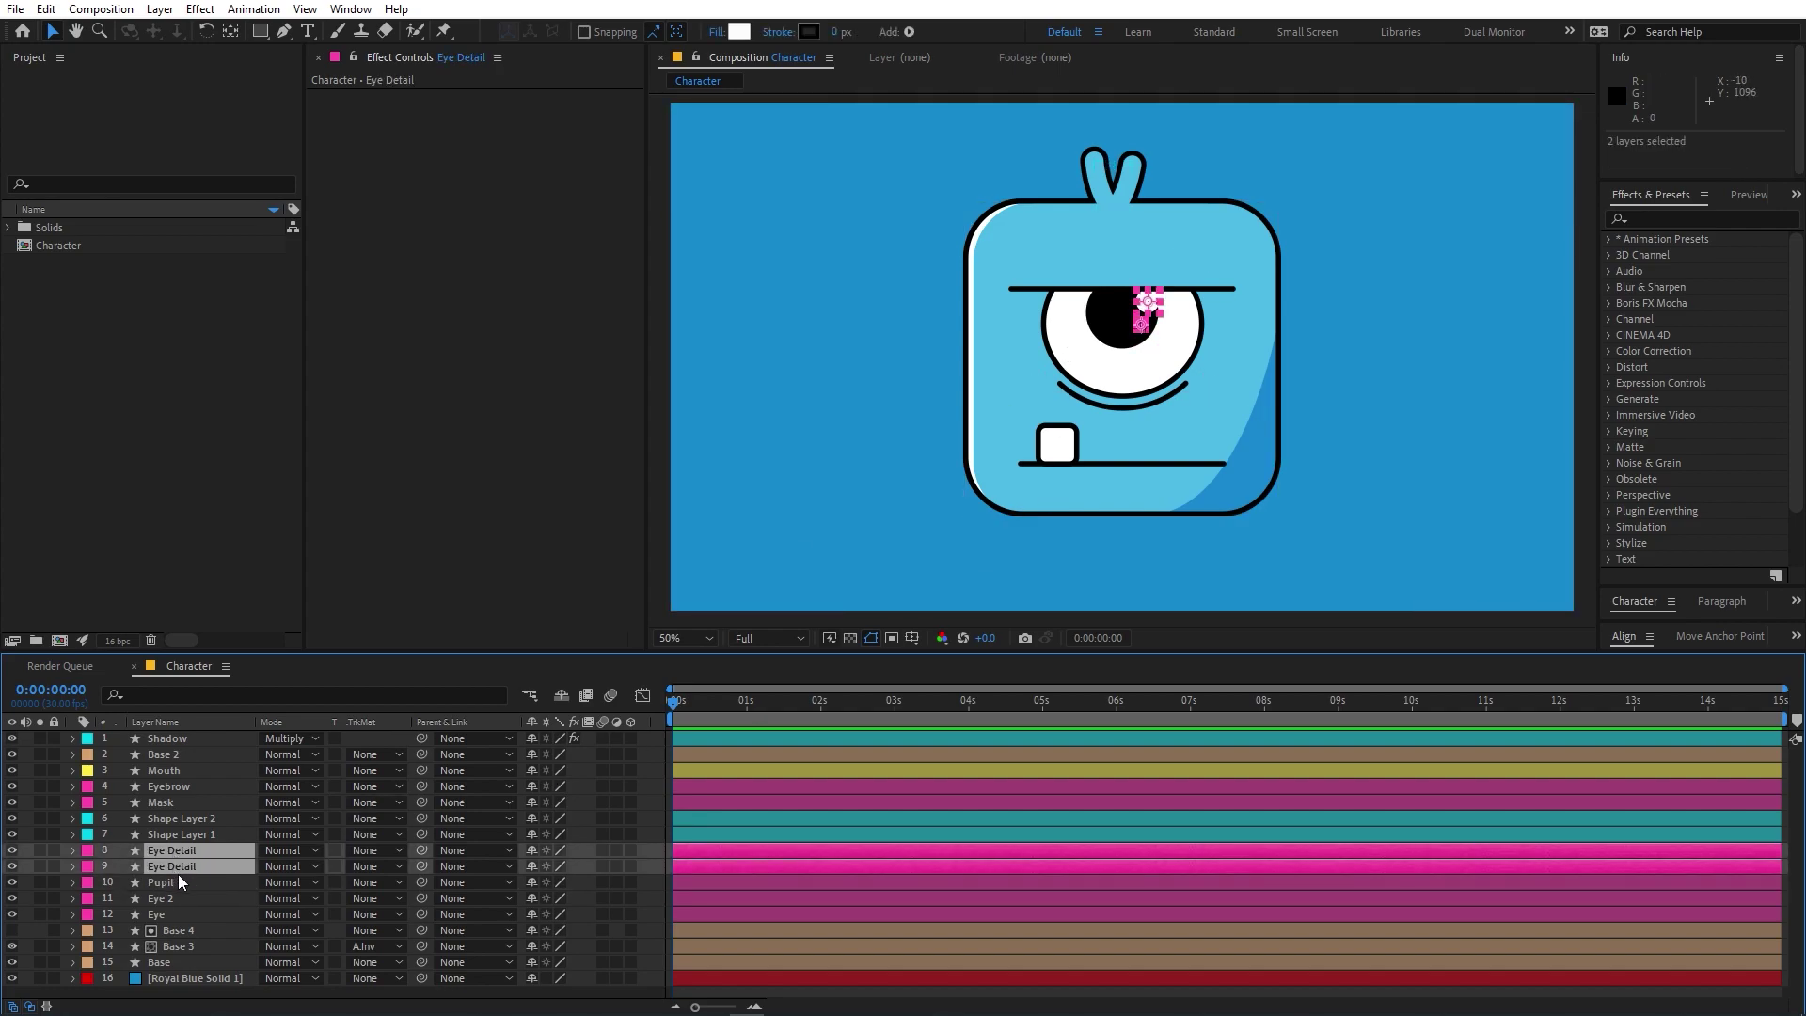
pyautogui.moveTo(425, 865); pyautogui.dragTo(160, 884)
# Step: Try moving the pupil inside the eye to test the parenting, and undo the move
pyautogui.click(160, 884)
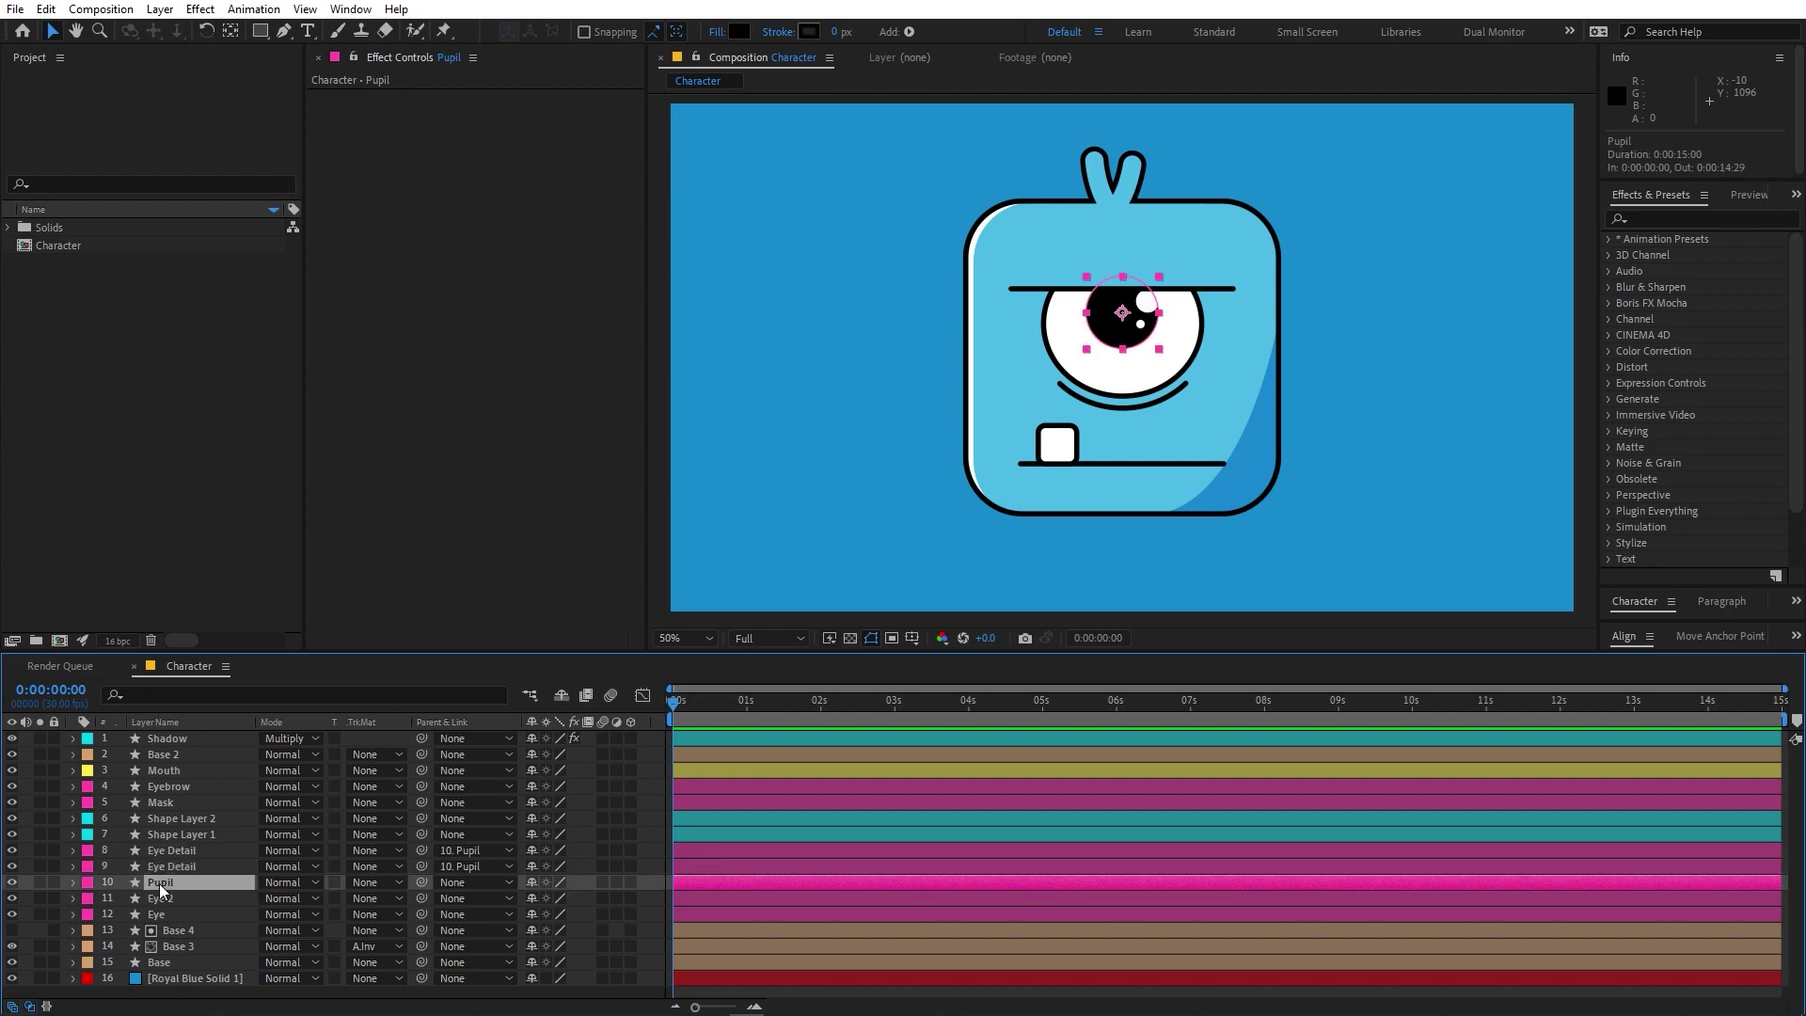
pyautogui.moveTo(1114, 317); pyautogui.dragTo(1126, 327)
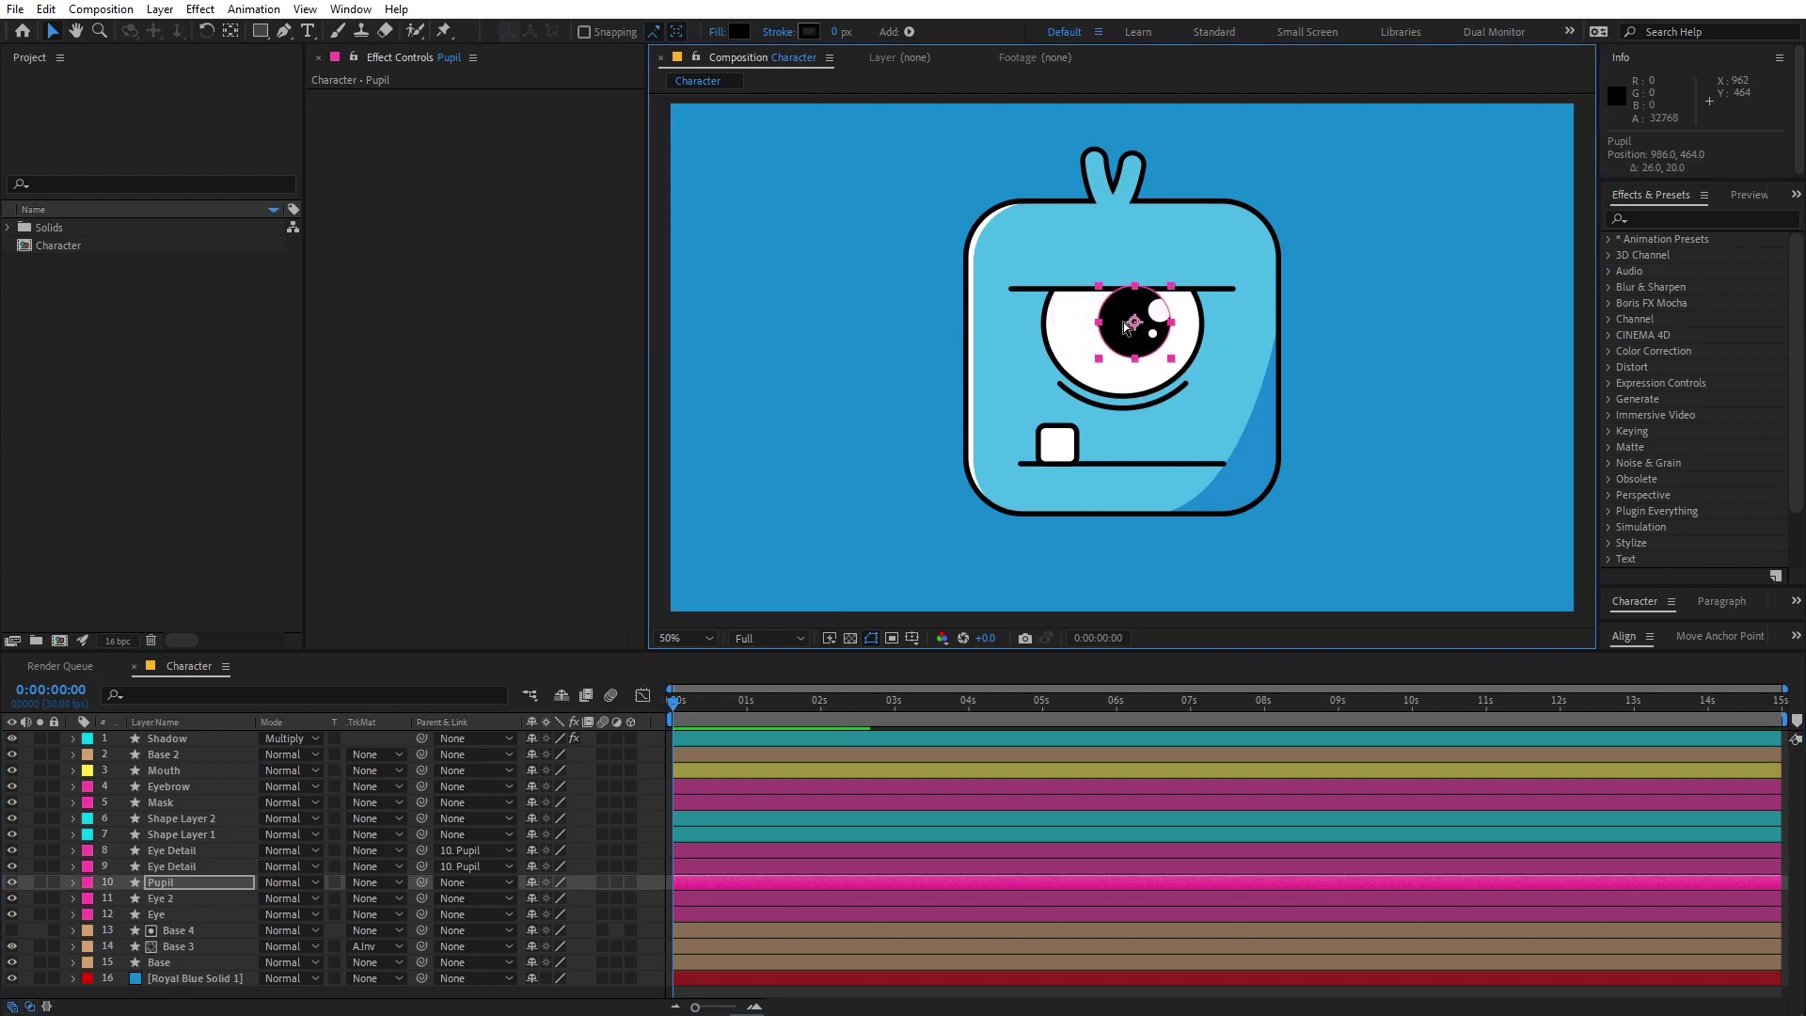
pyautogui.hotkey('ctrl', 'z')
# Step: Keyframe the Pupil's Position at the first frame and move it sideways to about 1040, 444 at 15 frames
pyautogui.click(161, 882)
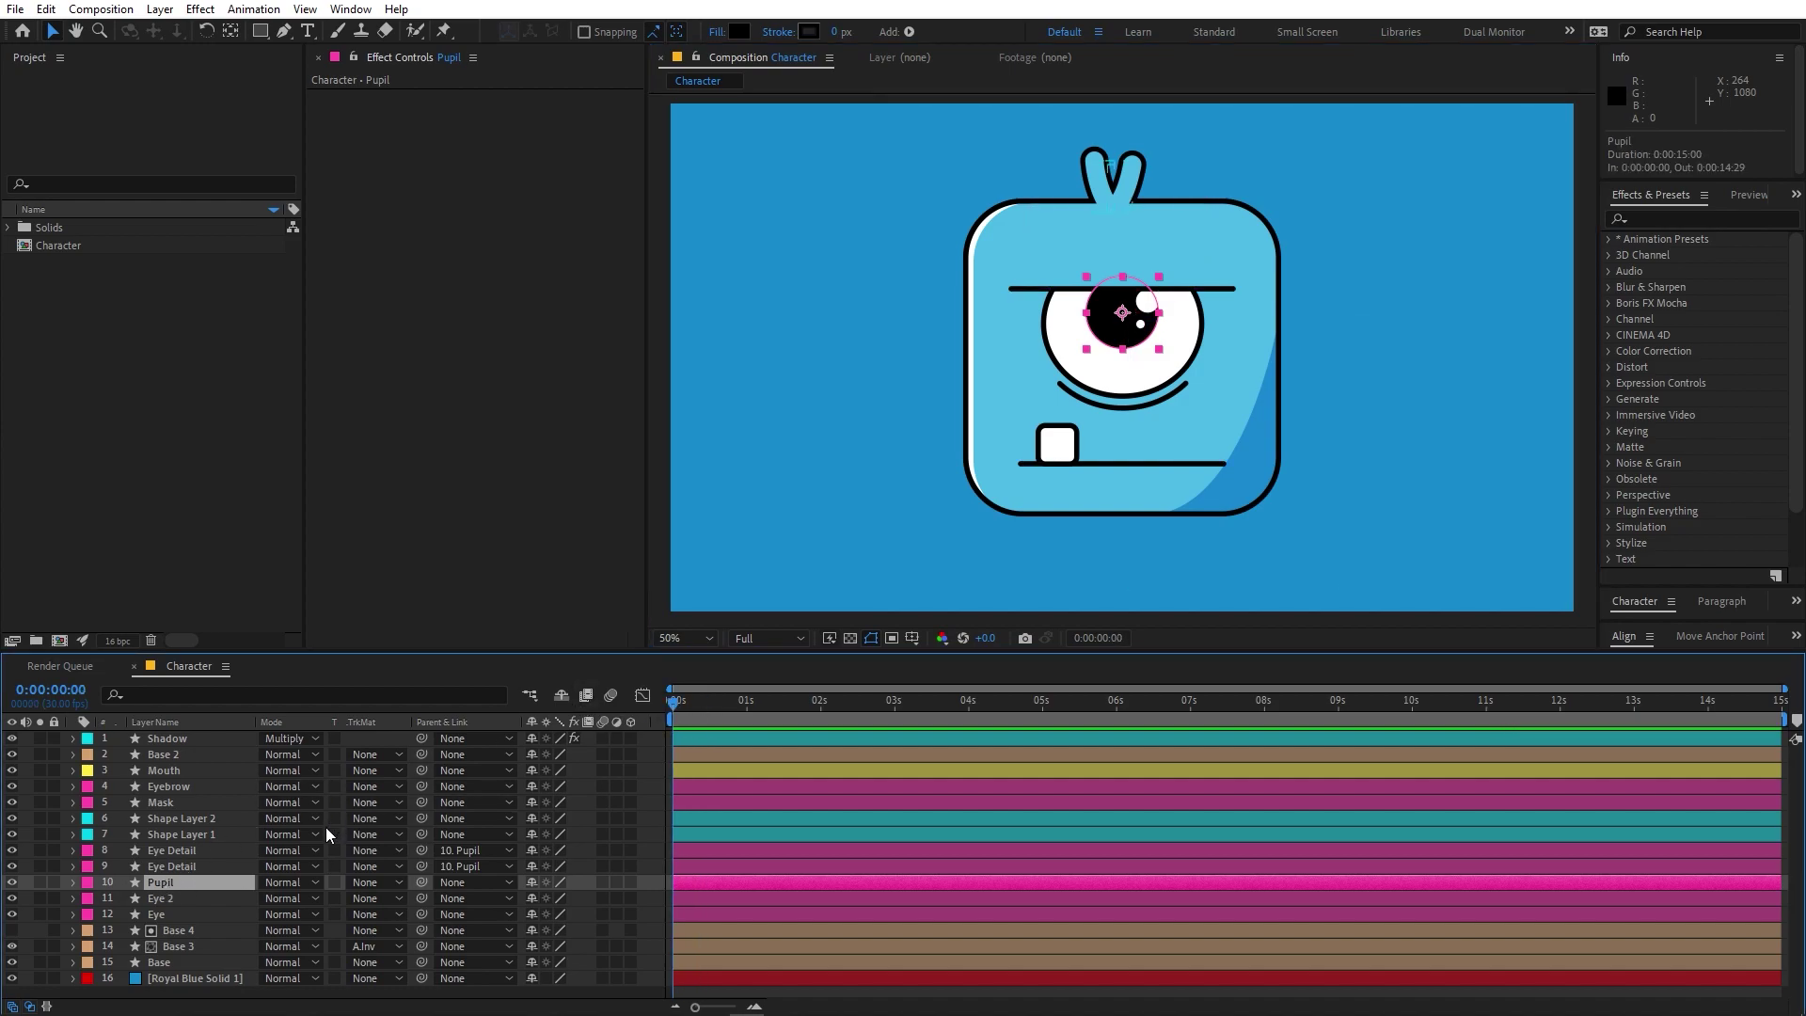
pyautogui.press('p')
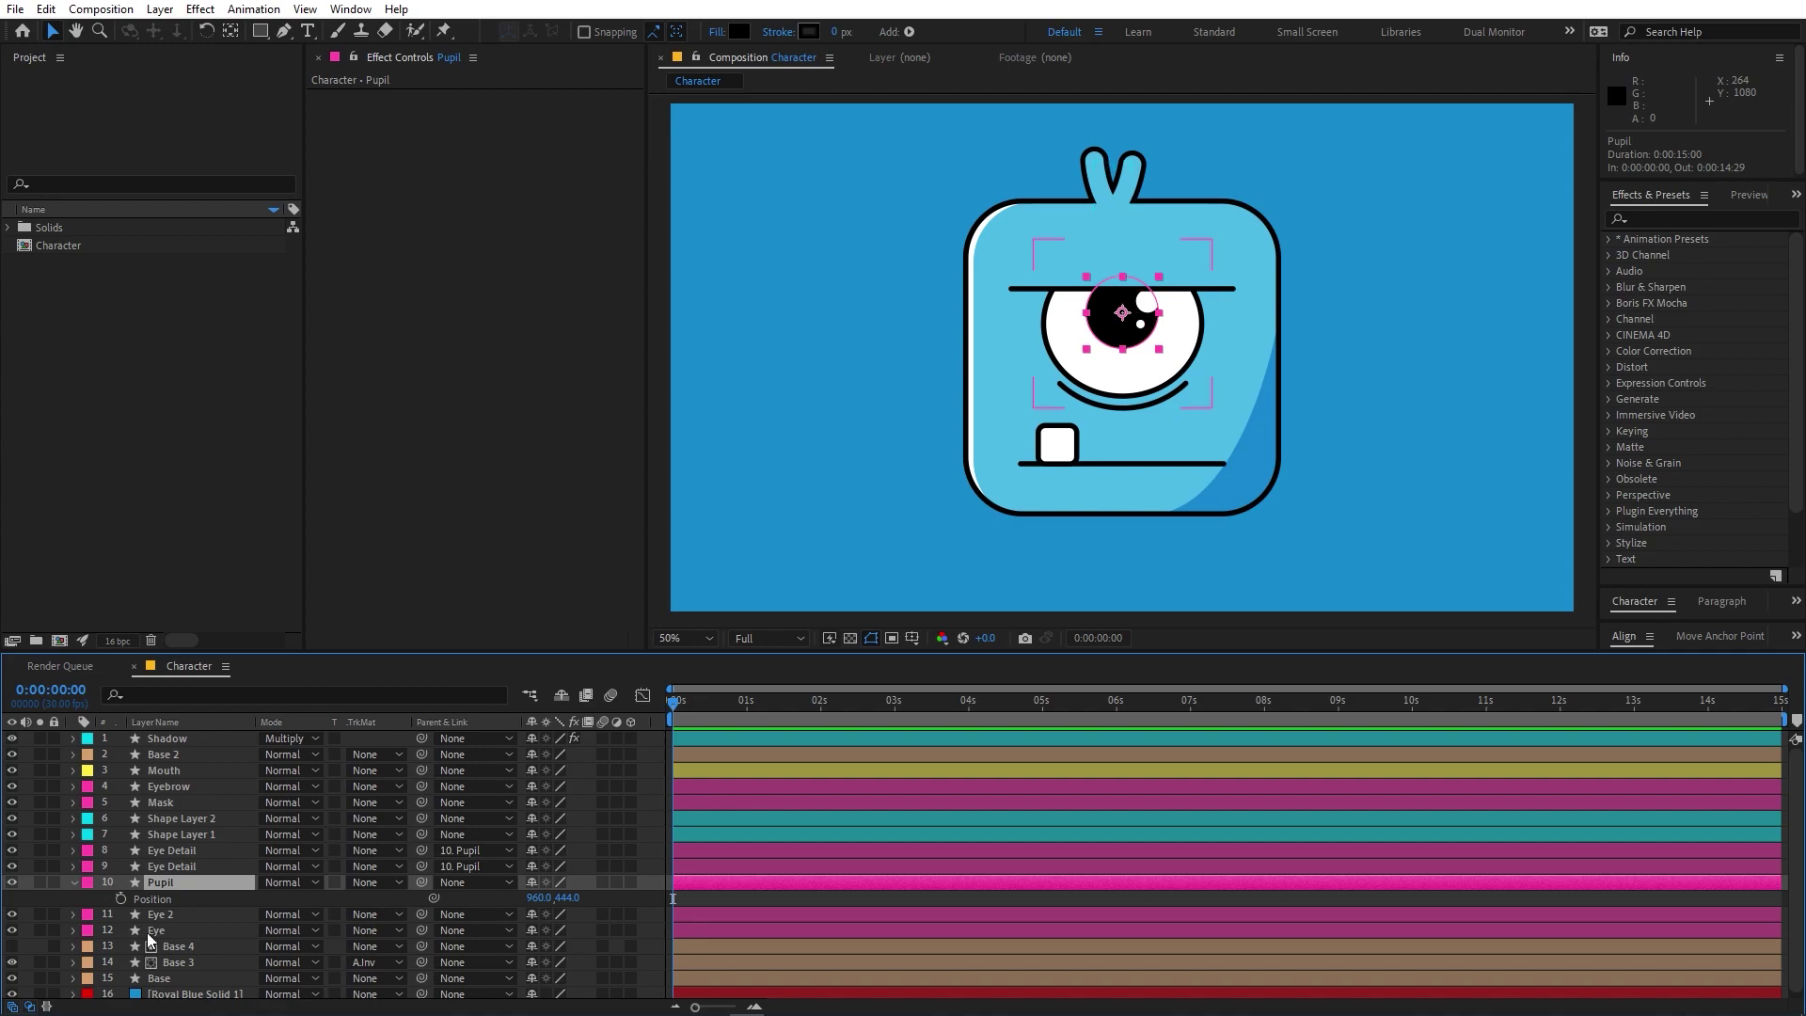
pyautogui.click(122, 899)
pyautogui.press('=')
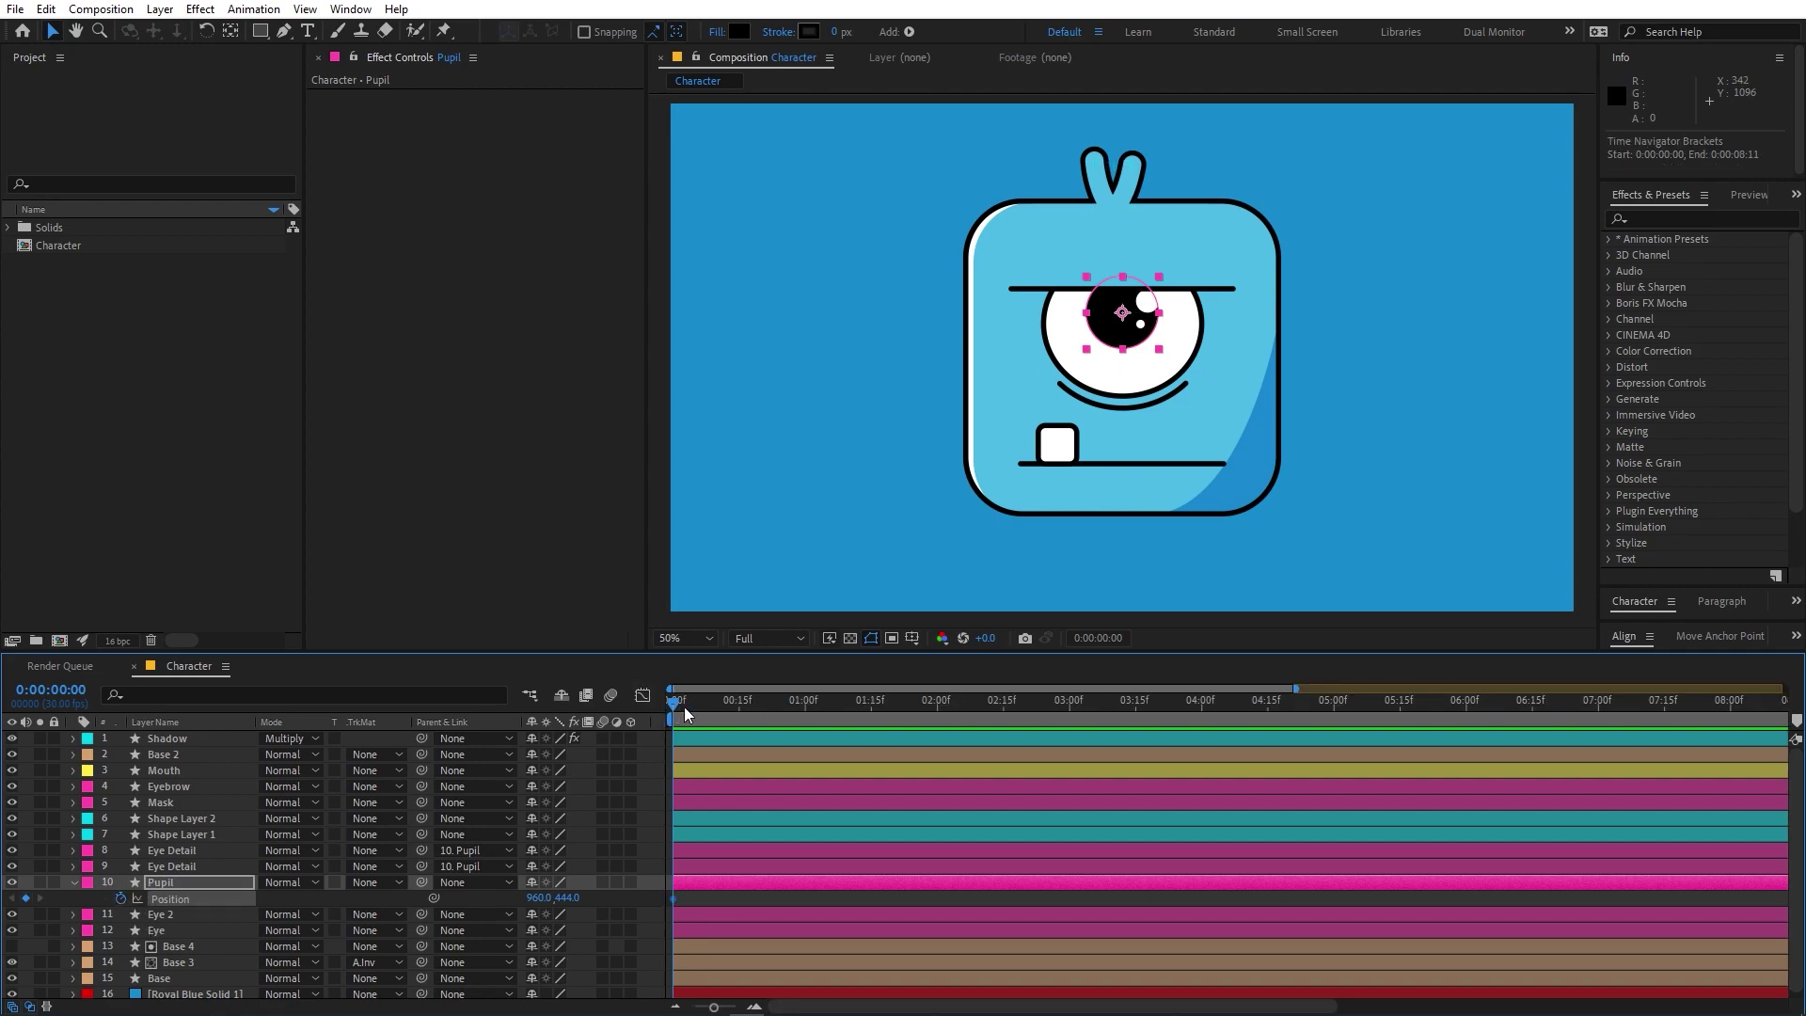
pyautogui.moveTo(681, 703); pyautogui.dragTo(746, 713)
pyautogui.click(736, 701)
pyautogui.moveTo(1120, 343); pyautogui.dragTo(1157, 339)
# Step: Keyframe the Pupil's Position at about 1030, 514 on 0:00:00:29, 868, 454 on 0:00:01:21 and 966, 542 on 0:00:02:12
pyautogui.moveTo(743, 704); pyautogui.dragTo(801, 712)
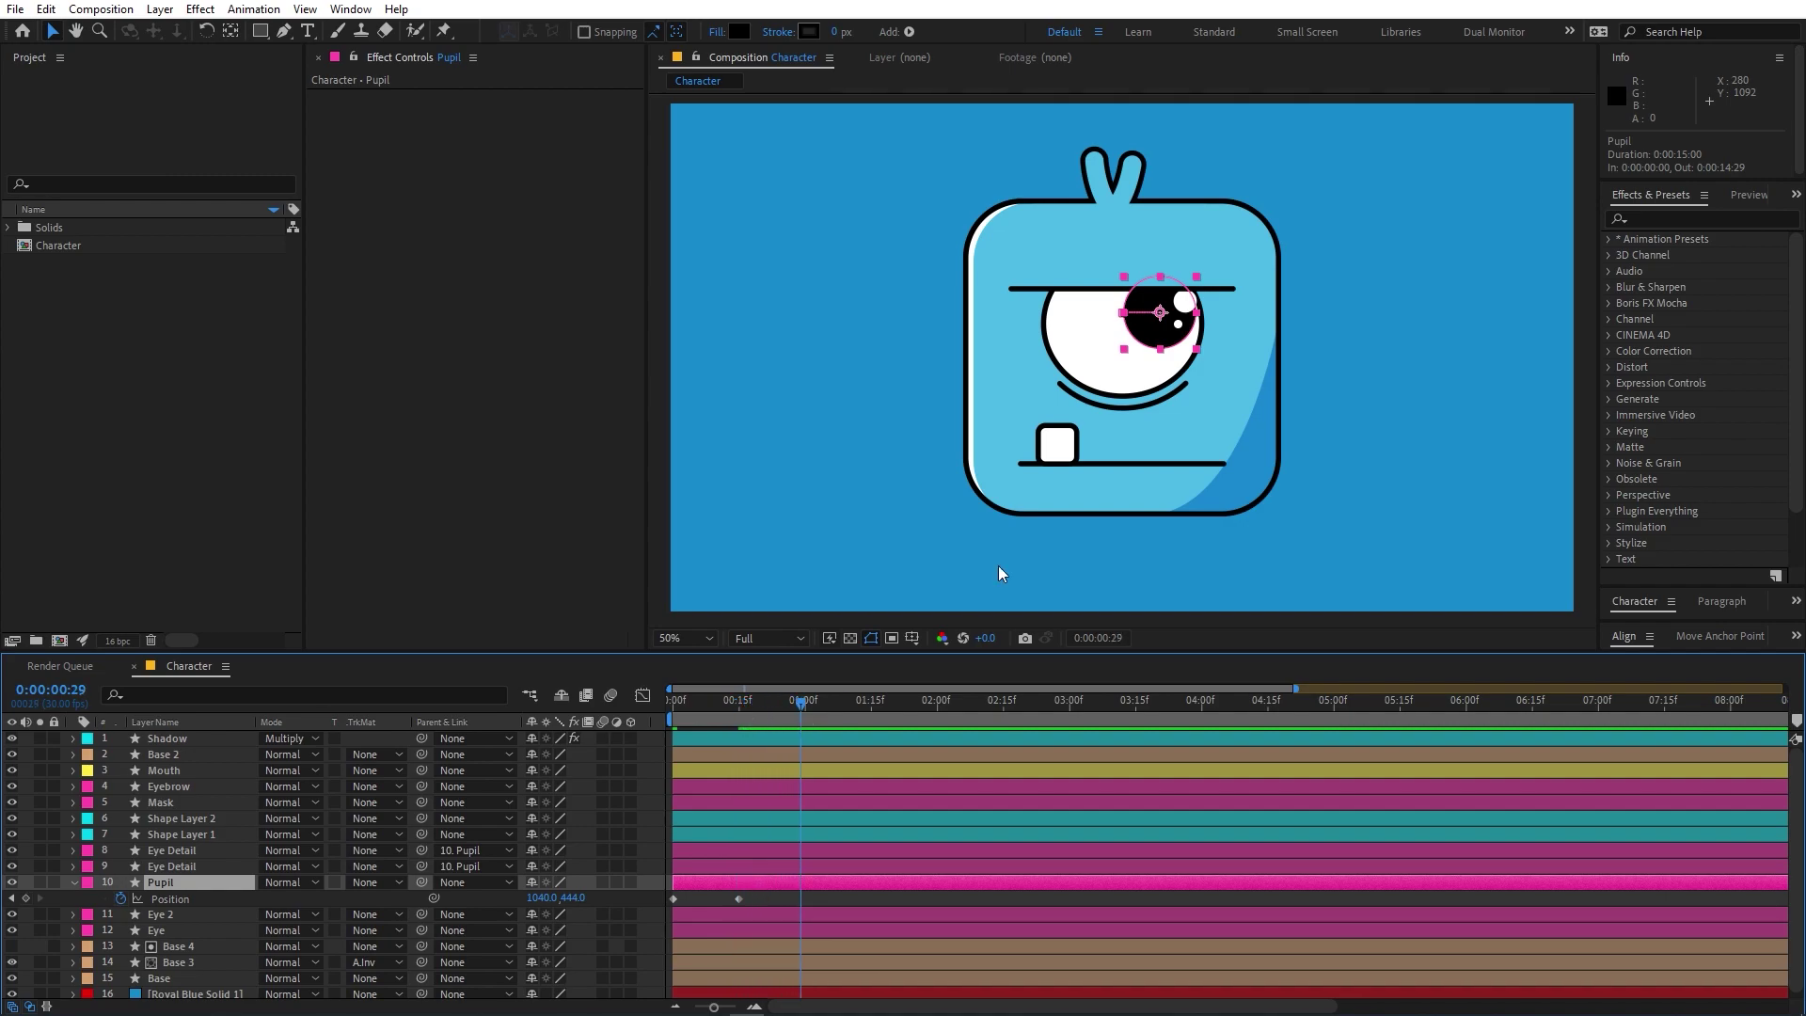
pyautogui.moveTo(1171, 319); pyautogui.dragTo(1165, 357)
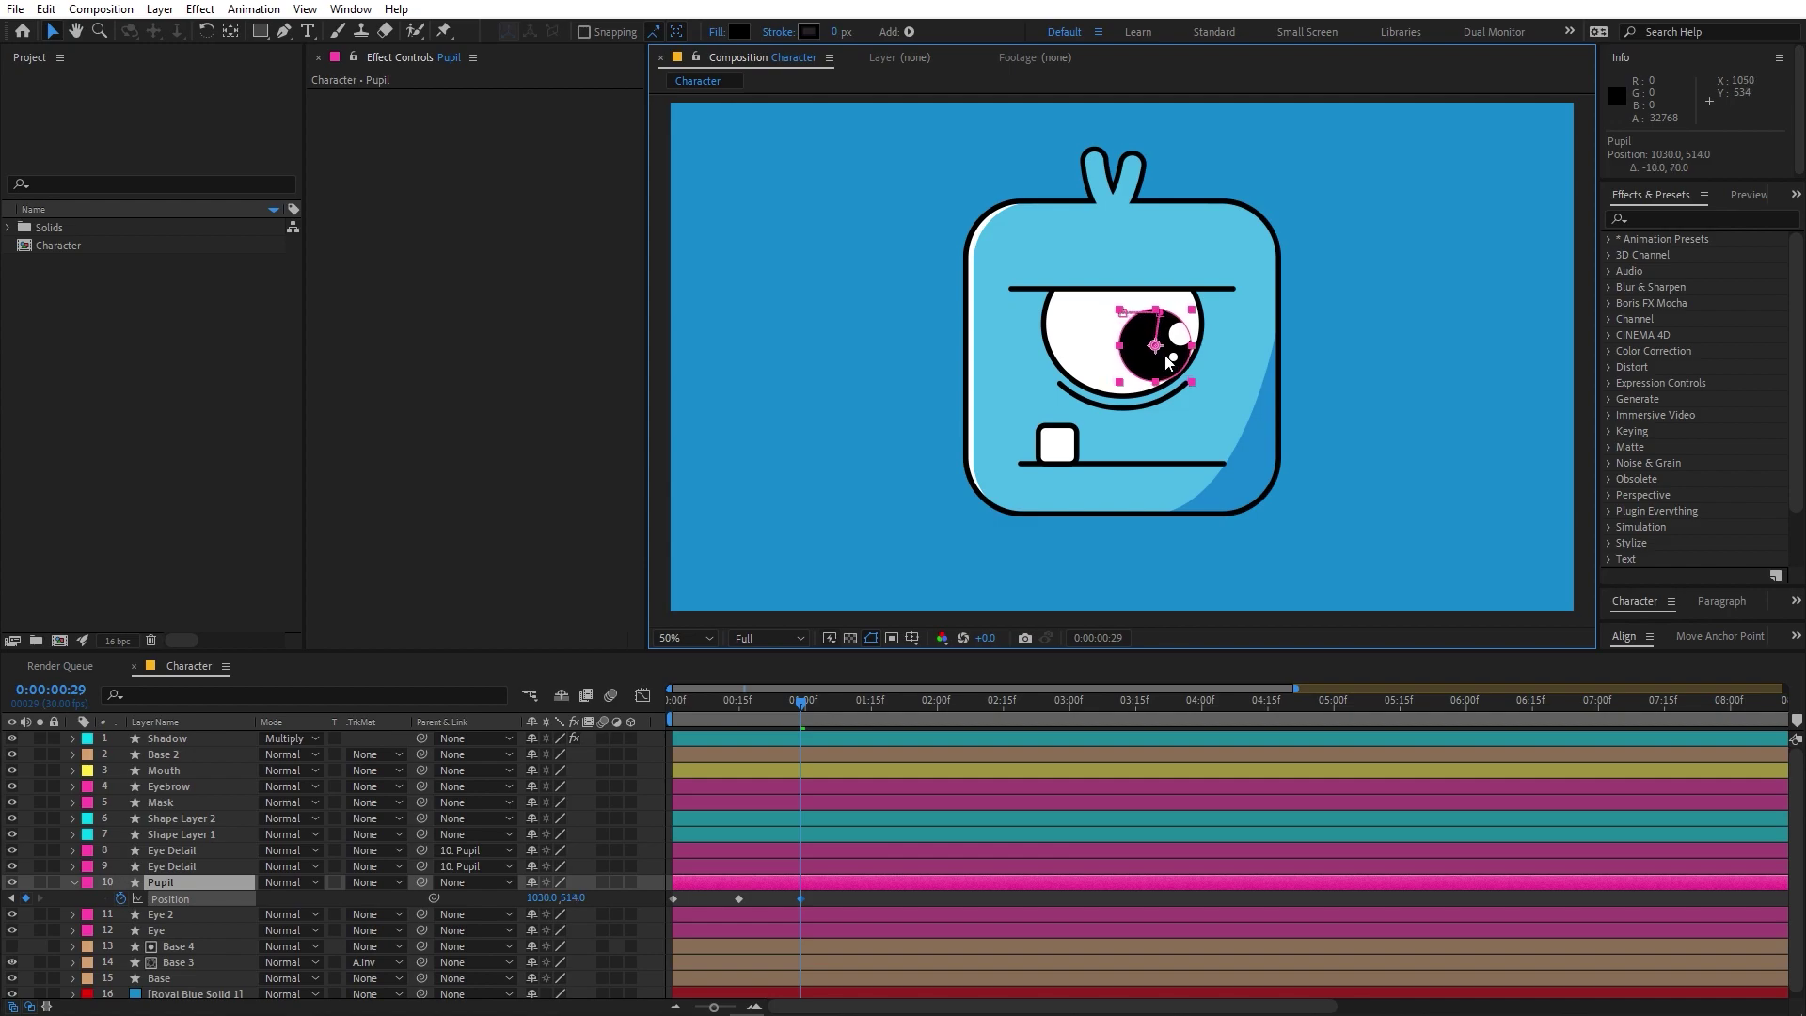
pyautogui.moveTo(807, 709); pyautogui.dragTo(905, 707)
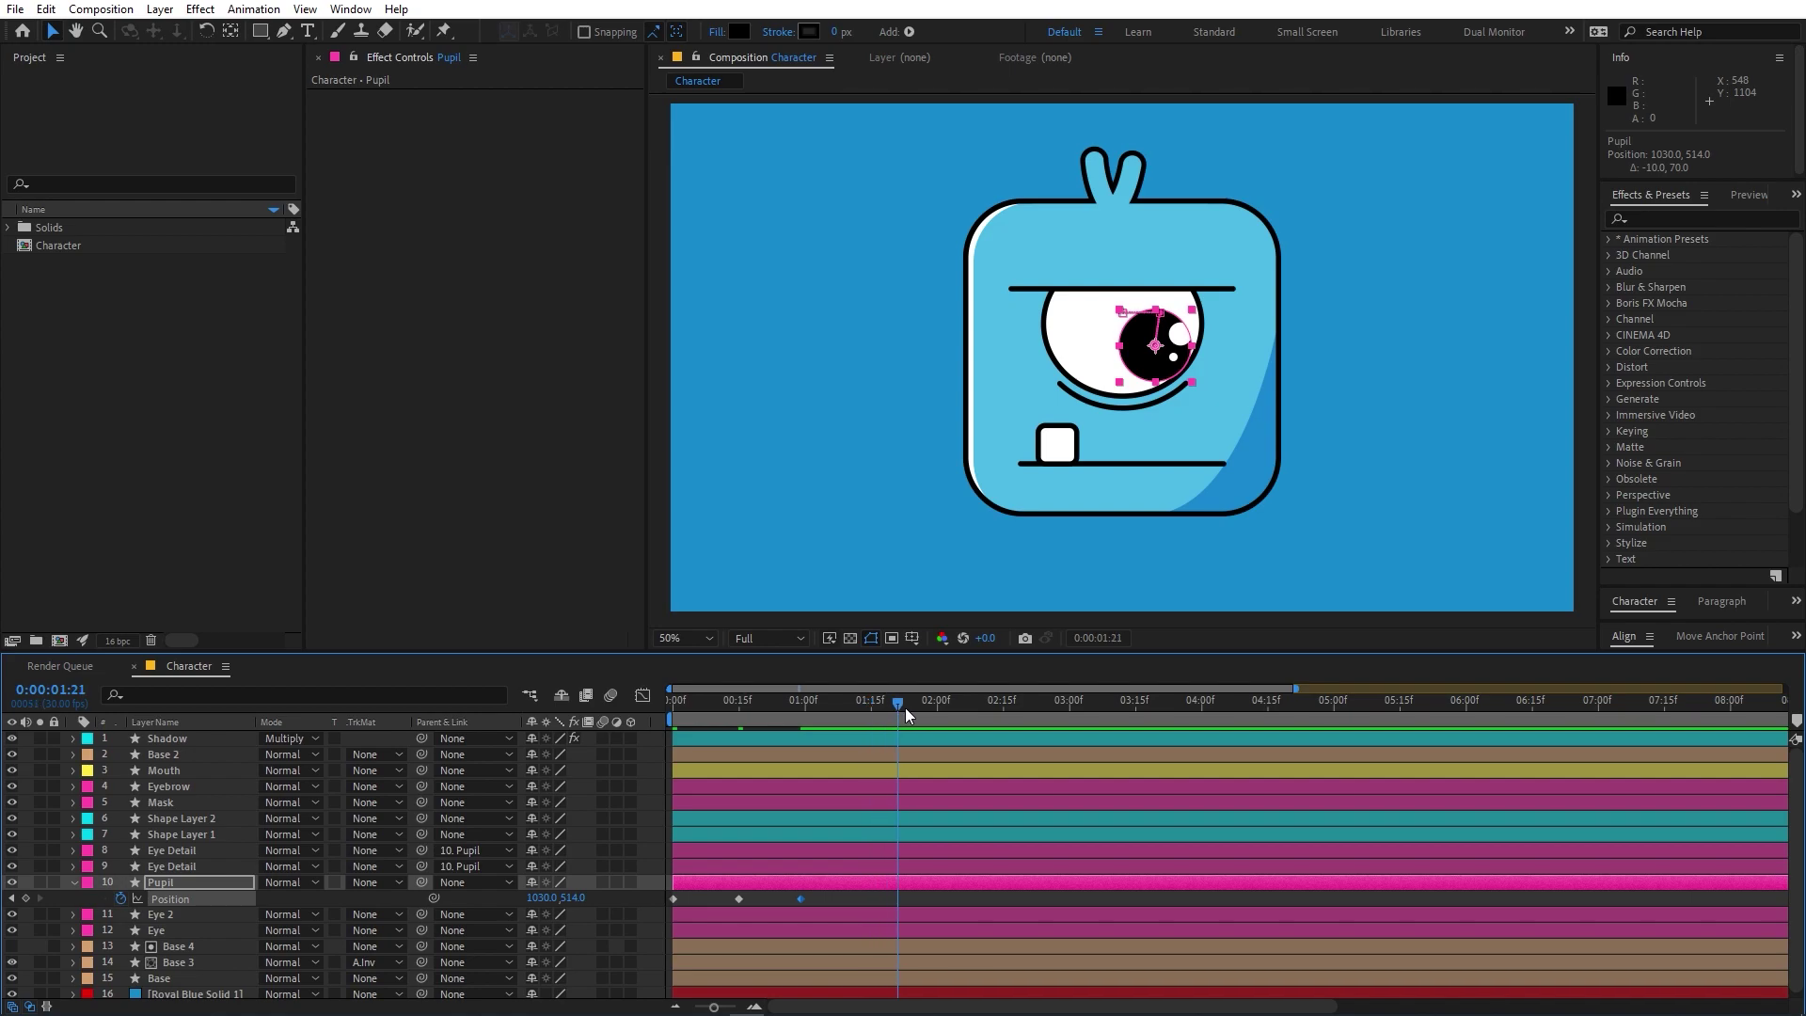
pyautogui.moveTo(1161, 370); pyautogui.dragTo(1075, 335)
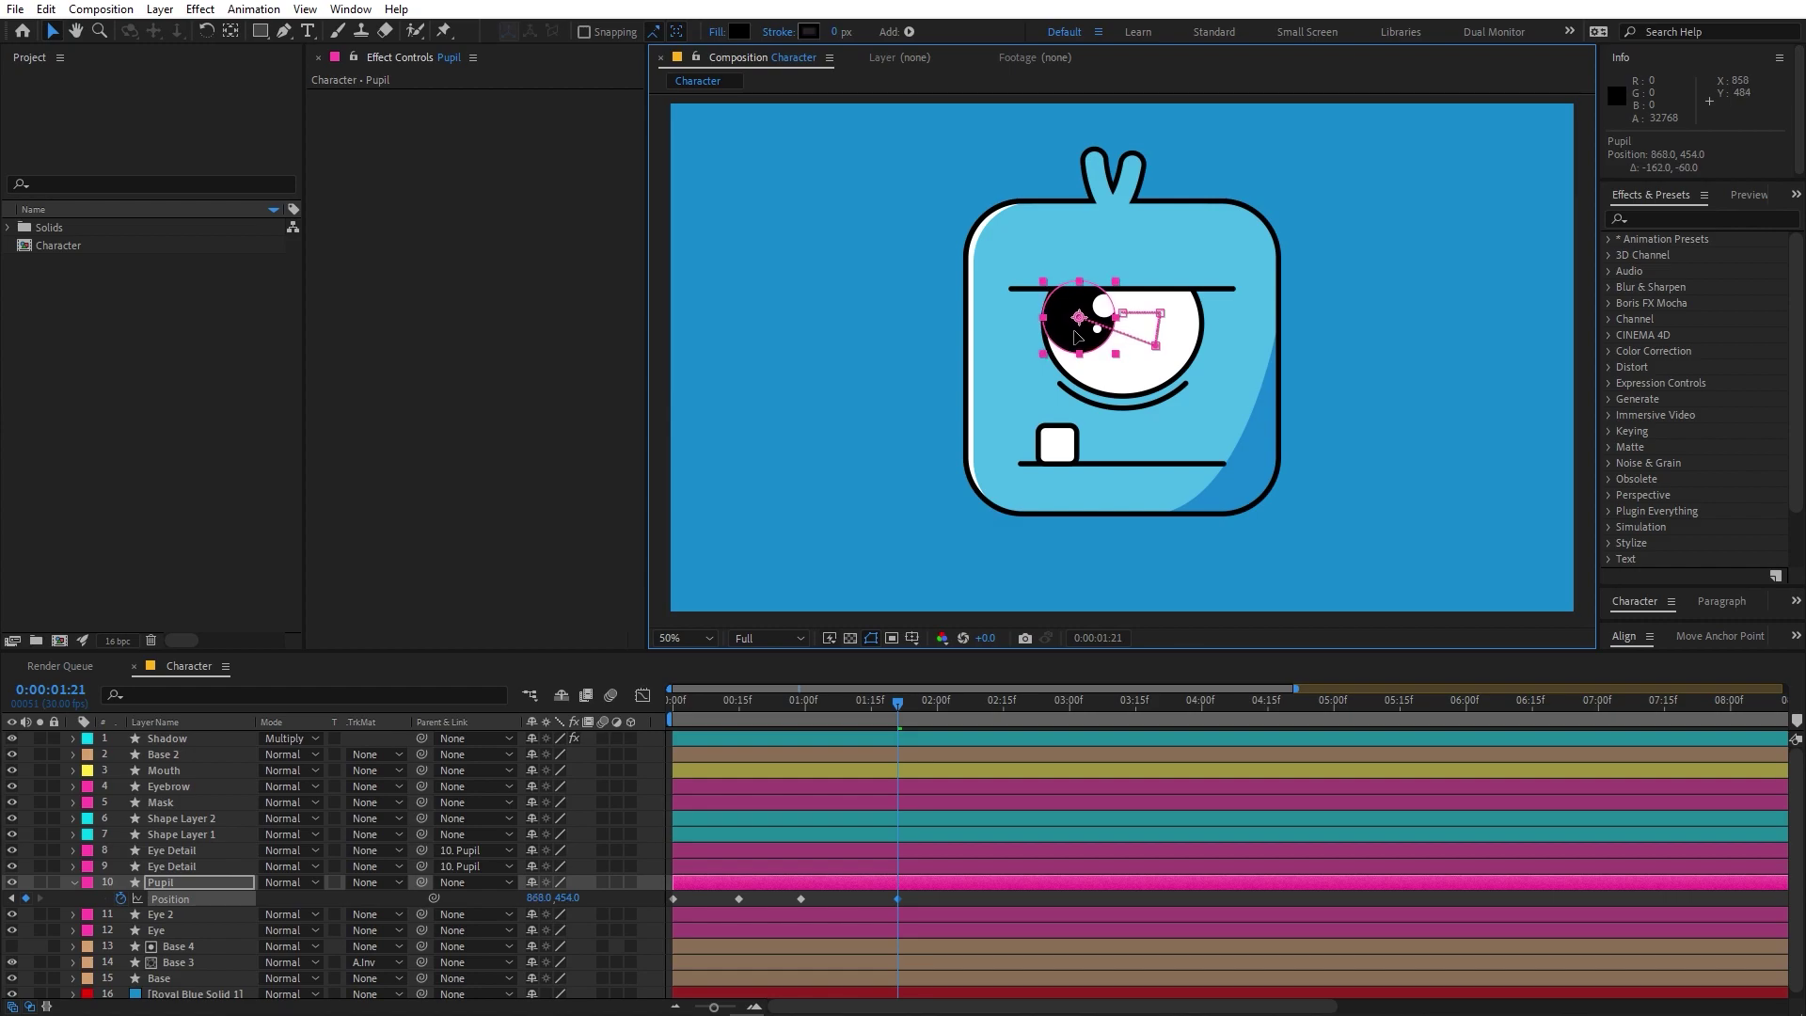
pyautogui.moveTo(939, 721); pyautogui.dragTo(989, 720)
pyautogui.moveTo(1075, 338); pyautogui.dragTo(1120, 380)
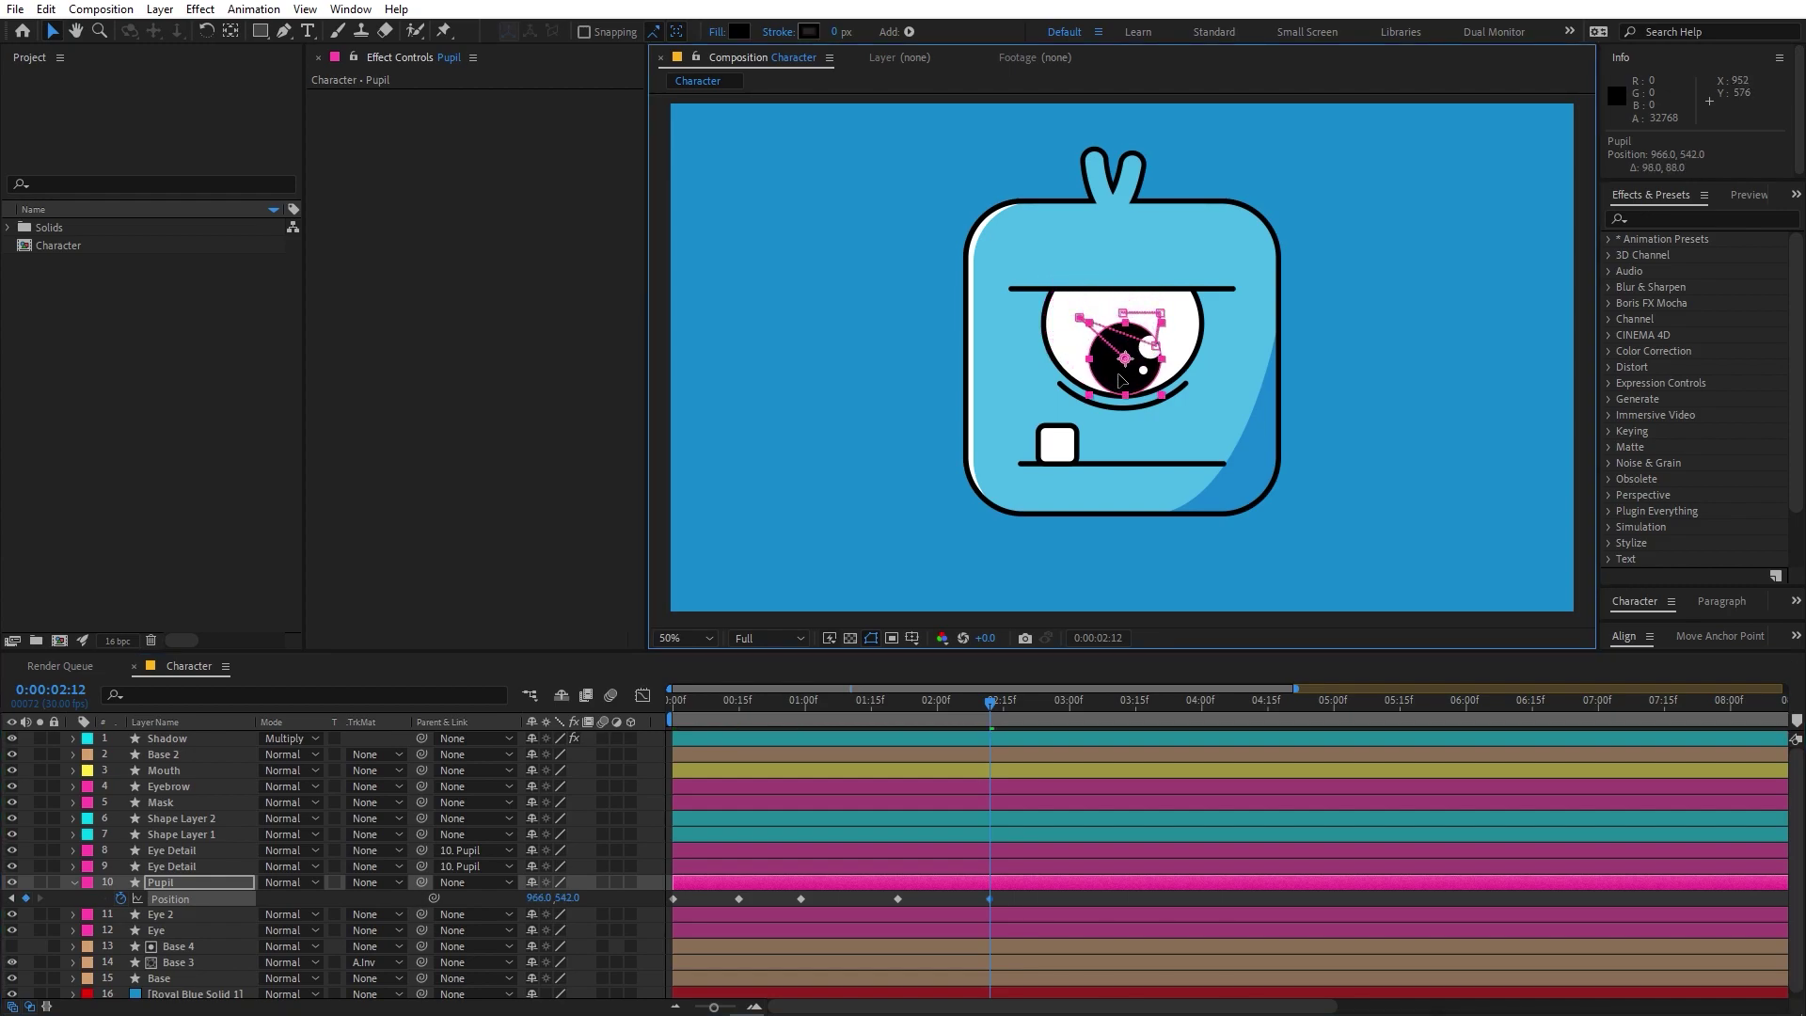
# Step: Copy the Pupil's first Position keyframe to 0:00:02:28, shift the copy two frames later, and preview the motion from the start
pyautogui.moveTo(1050, 713); pyautogui.dragTo(1062, 713)
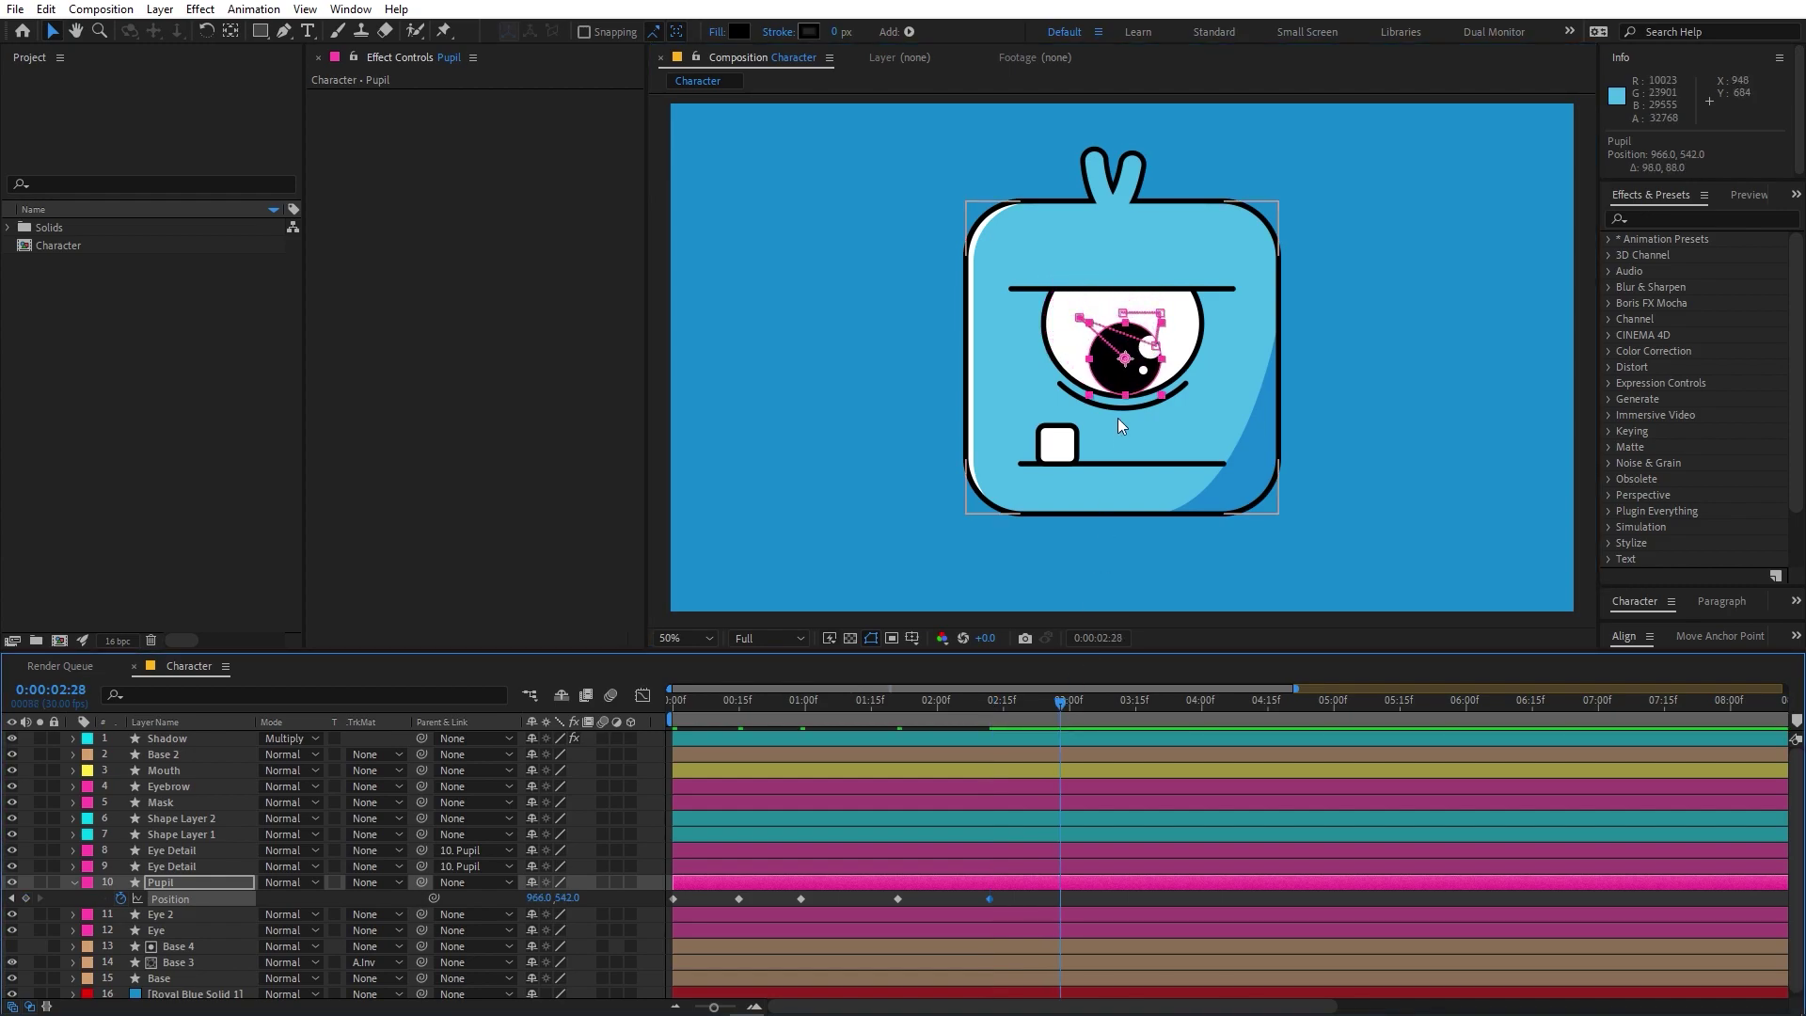
pyautogui.moveTo(1133, 374); pyautogui.dragTo(1133, 323)
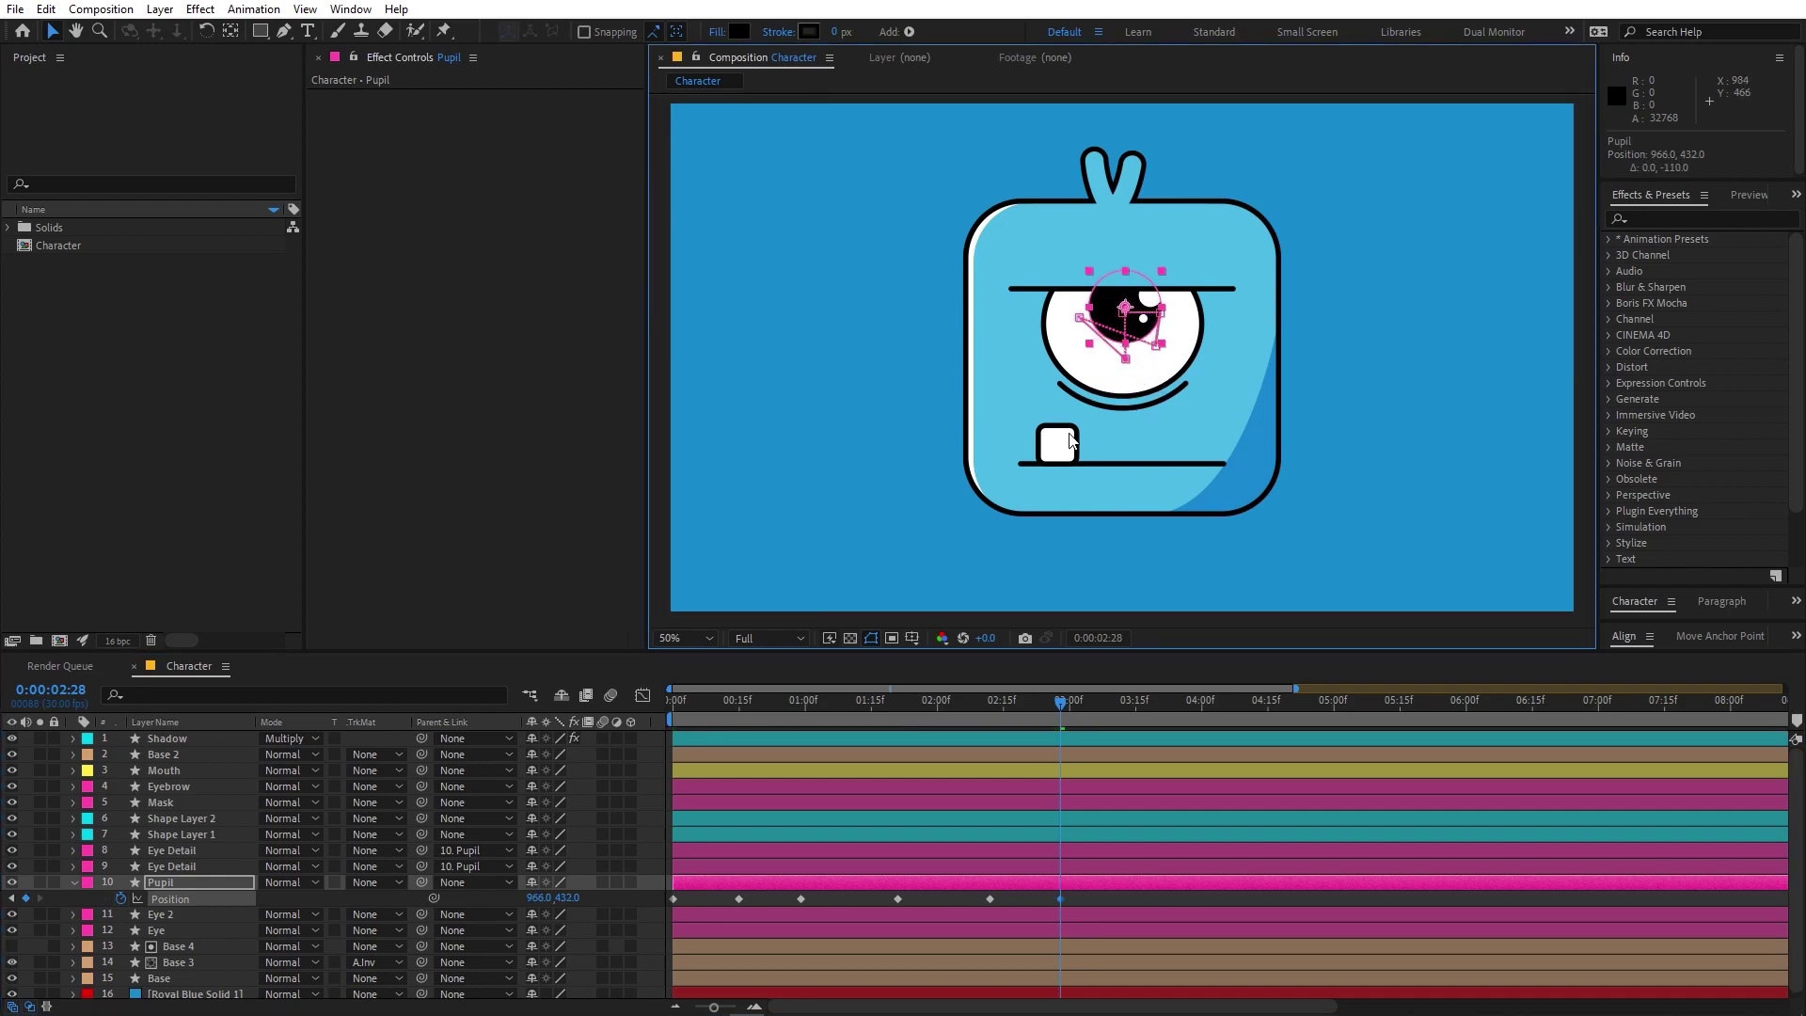
pyautogui.moveTo(695, 901); pyautogui.dragTo(658, 899)
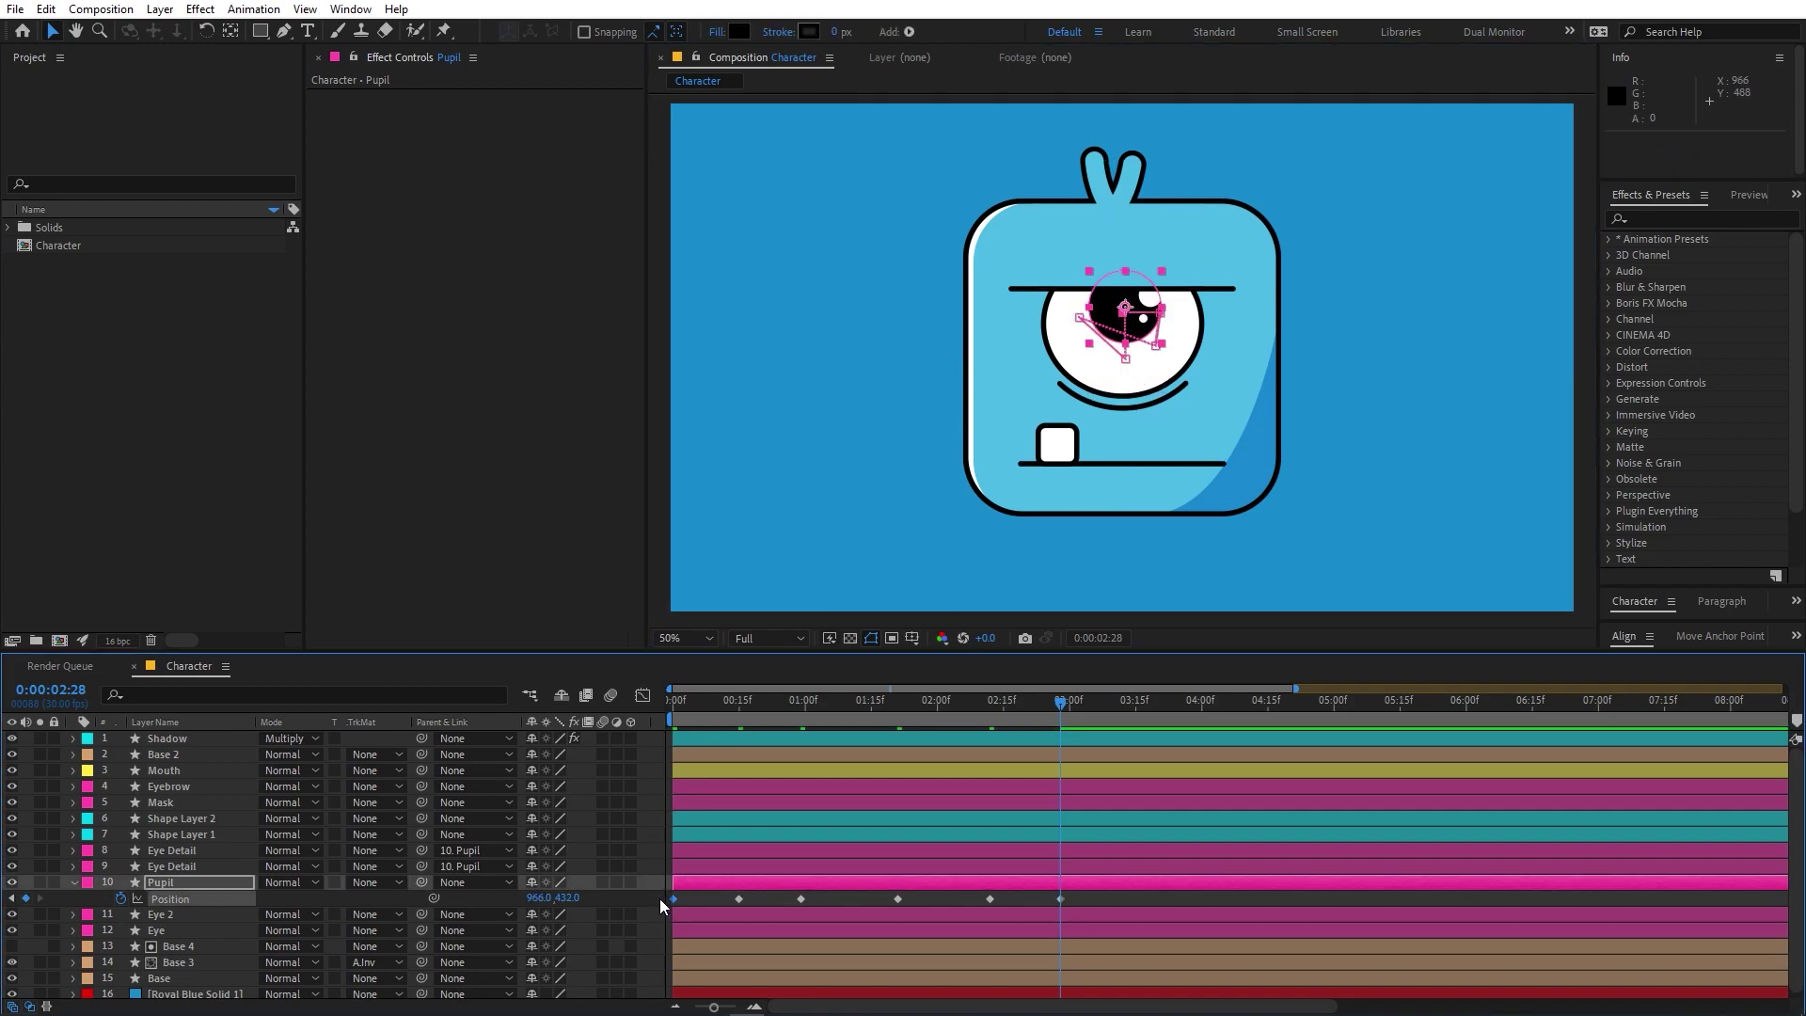
pyautogui.hotkey('ctrl', 'c')
pyautogui.hotkey('ctrl', 'v')
pyautogui.hotkey('alt', 'Right')
pyautogui.hotkey('alt', 'Right')
pyautogui.moveTo(1050, 698); pyautogui.dragTo(405, 744)
pyautogui.press('space')
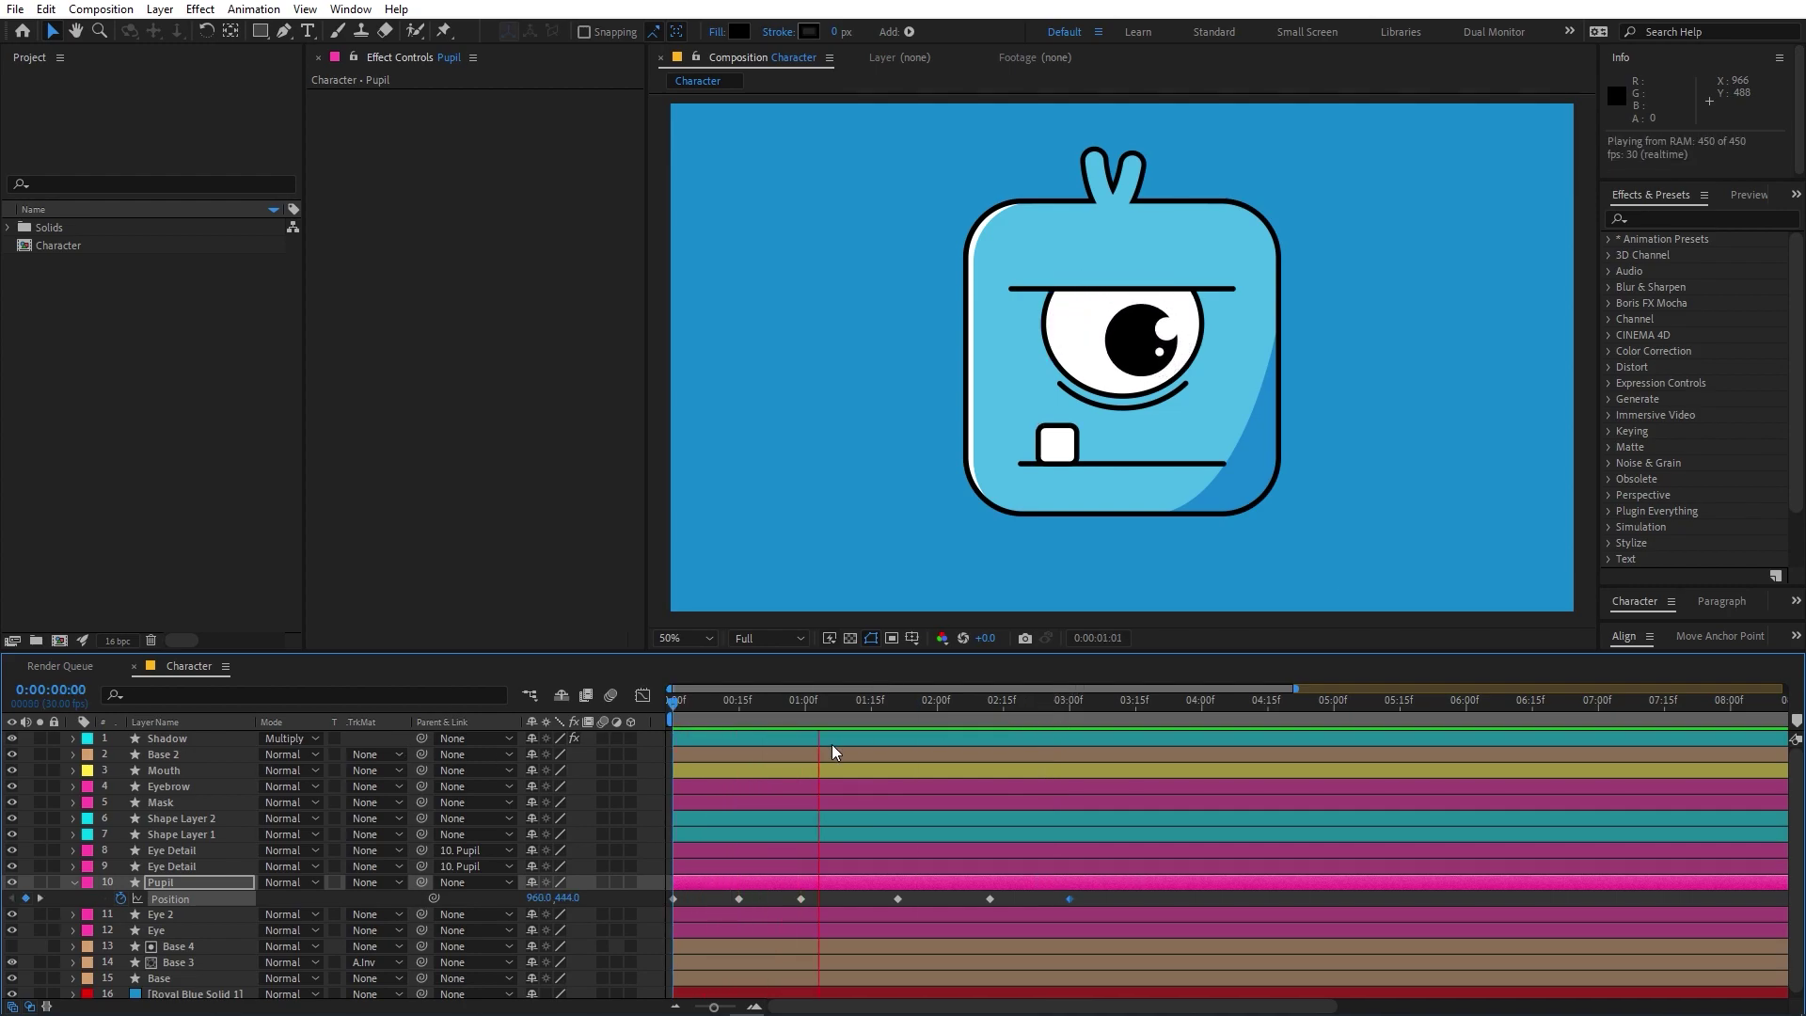
pyautogui.press('space')
# Step: Apply Easy Ease to all of the Pupil's Position keyframes
pyautogui.moveTo(1098, 899); pyautogui.dragTo(664, 893)
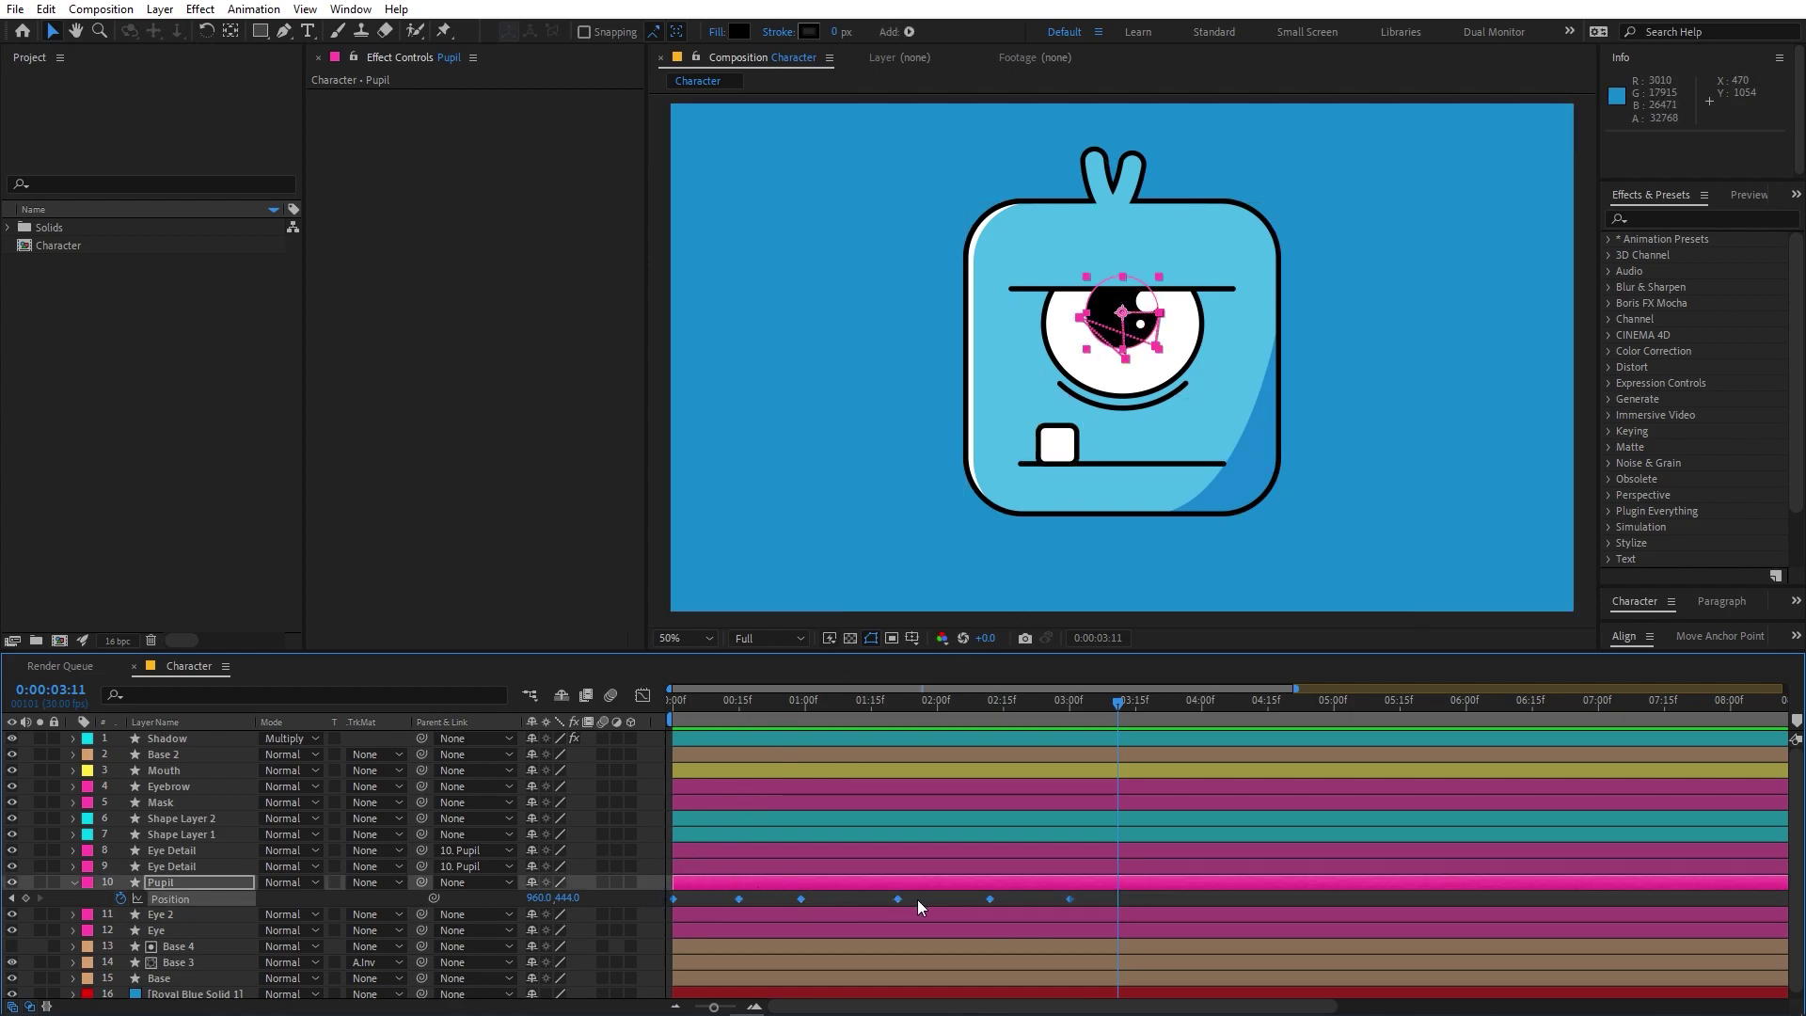
pyautogui.moveTo(1126, 899); pyautogui.dragTo(591, 909)
pyautogui.press('F9')
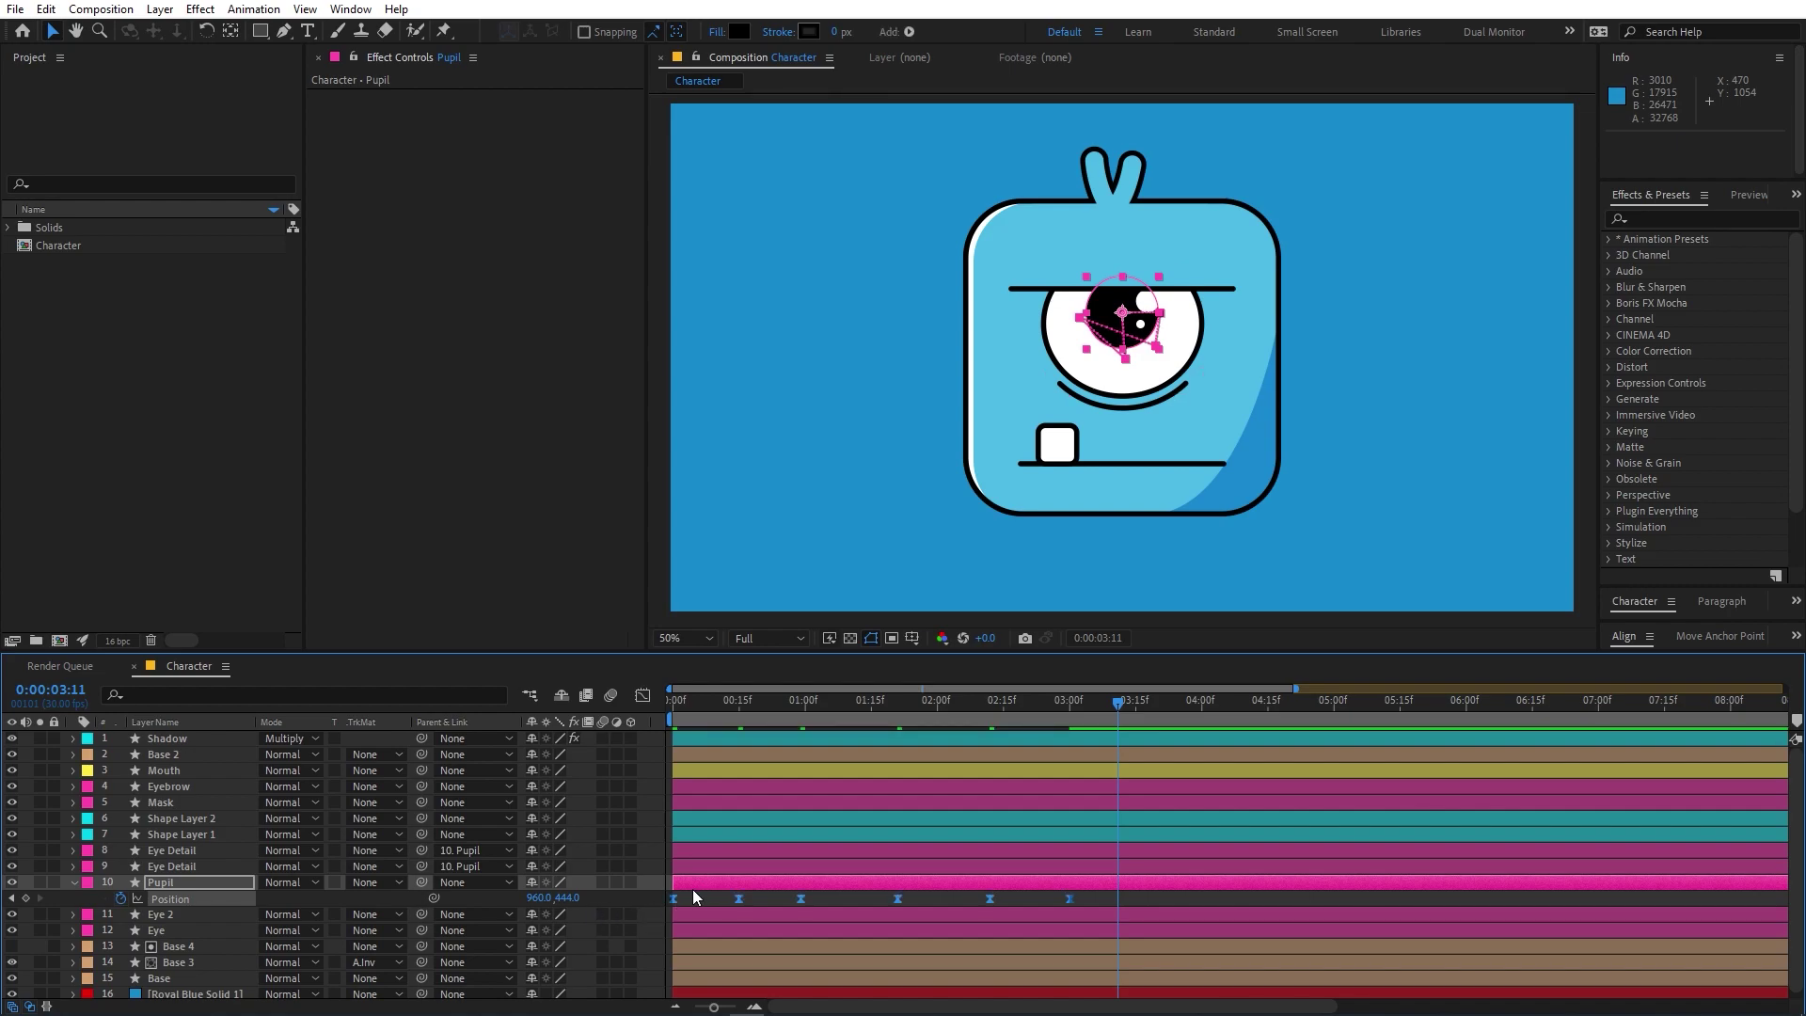
# Step: Stretch the incoming influence of all Pupil Position keyframes to 100% in the speed graph and preview the animation
pyautogui.click(643, 696)
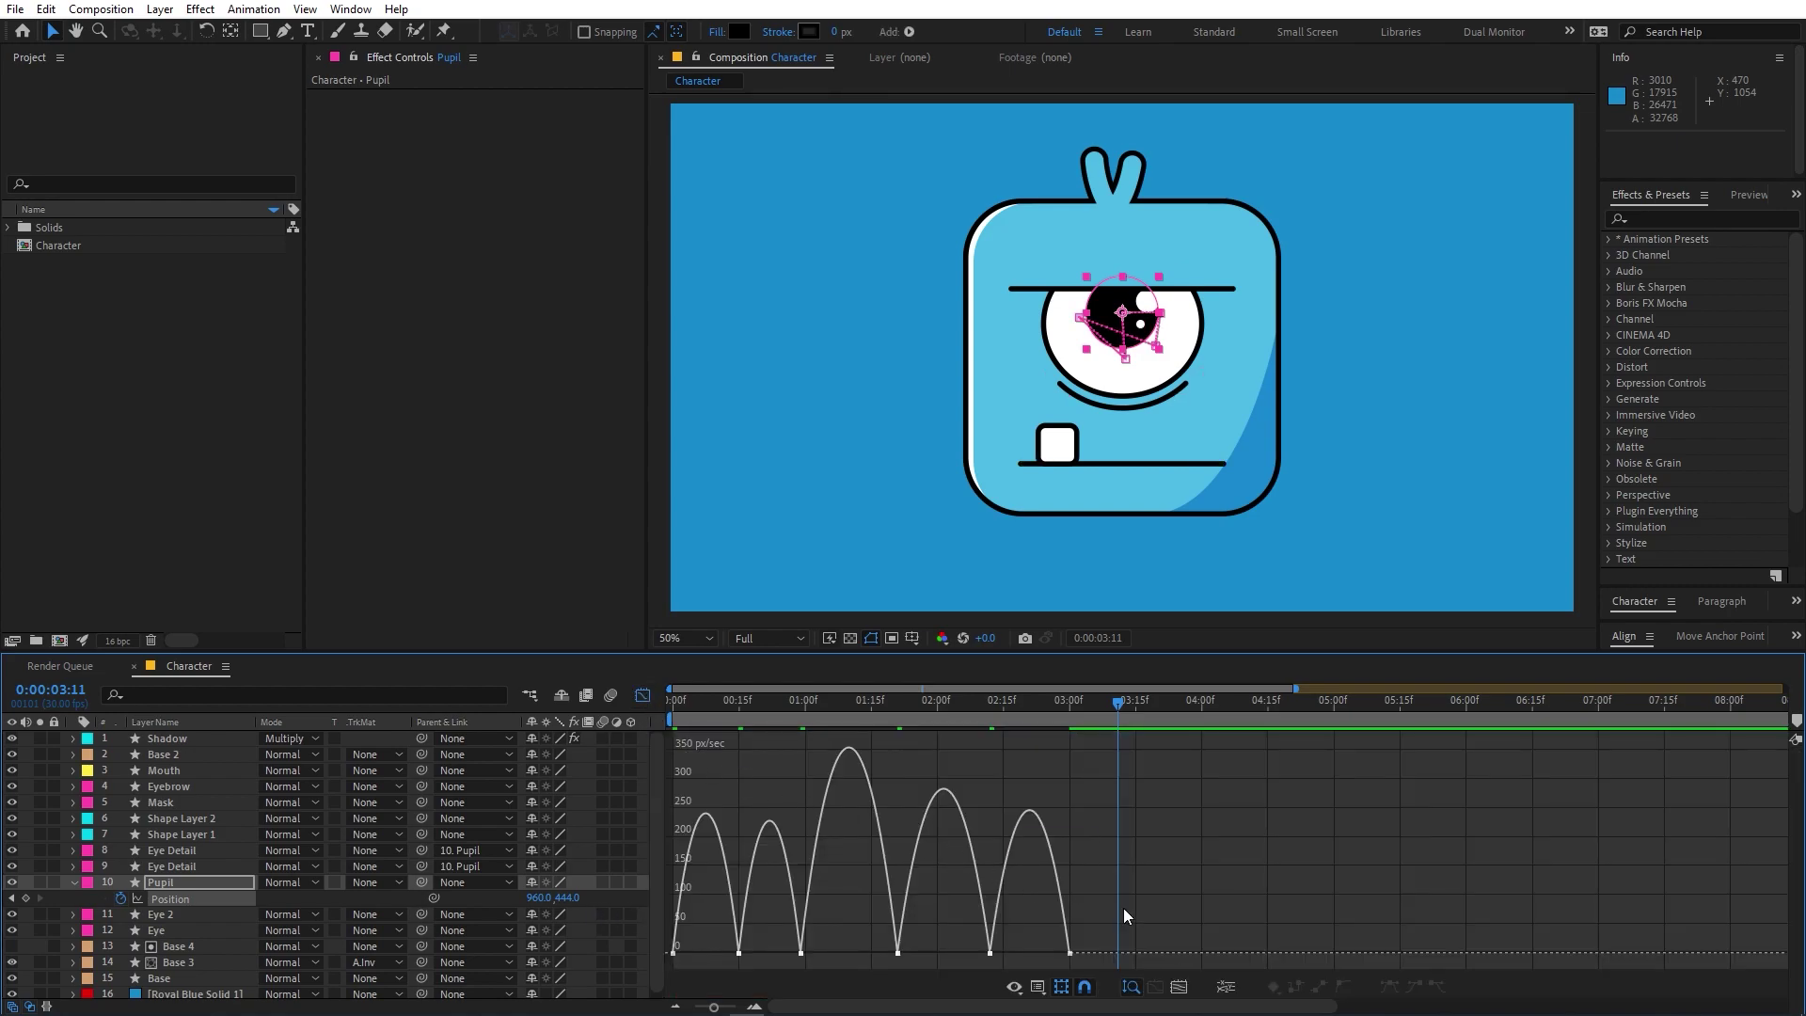
pyautogui.moveTo(1083, 925); pyautogui.dragTo(624, 973)
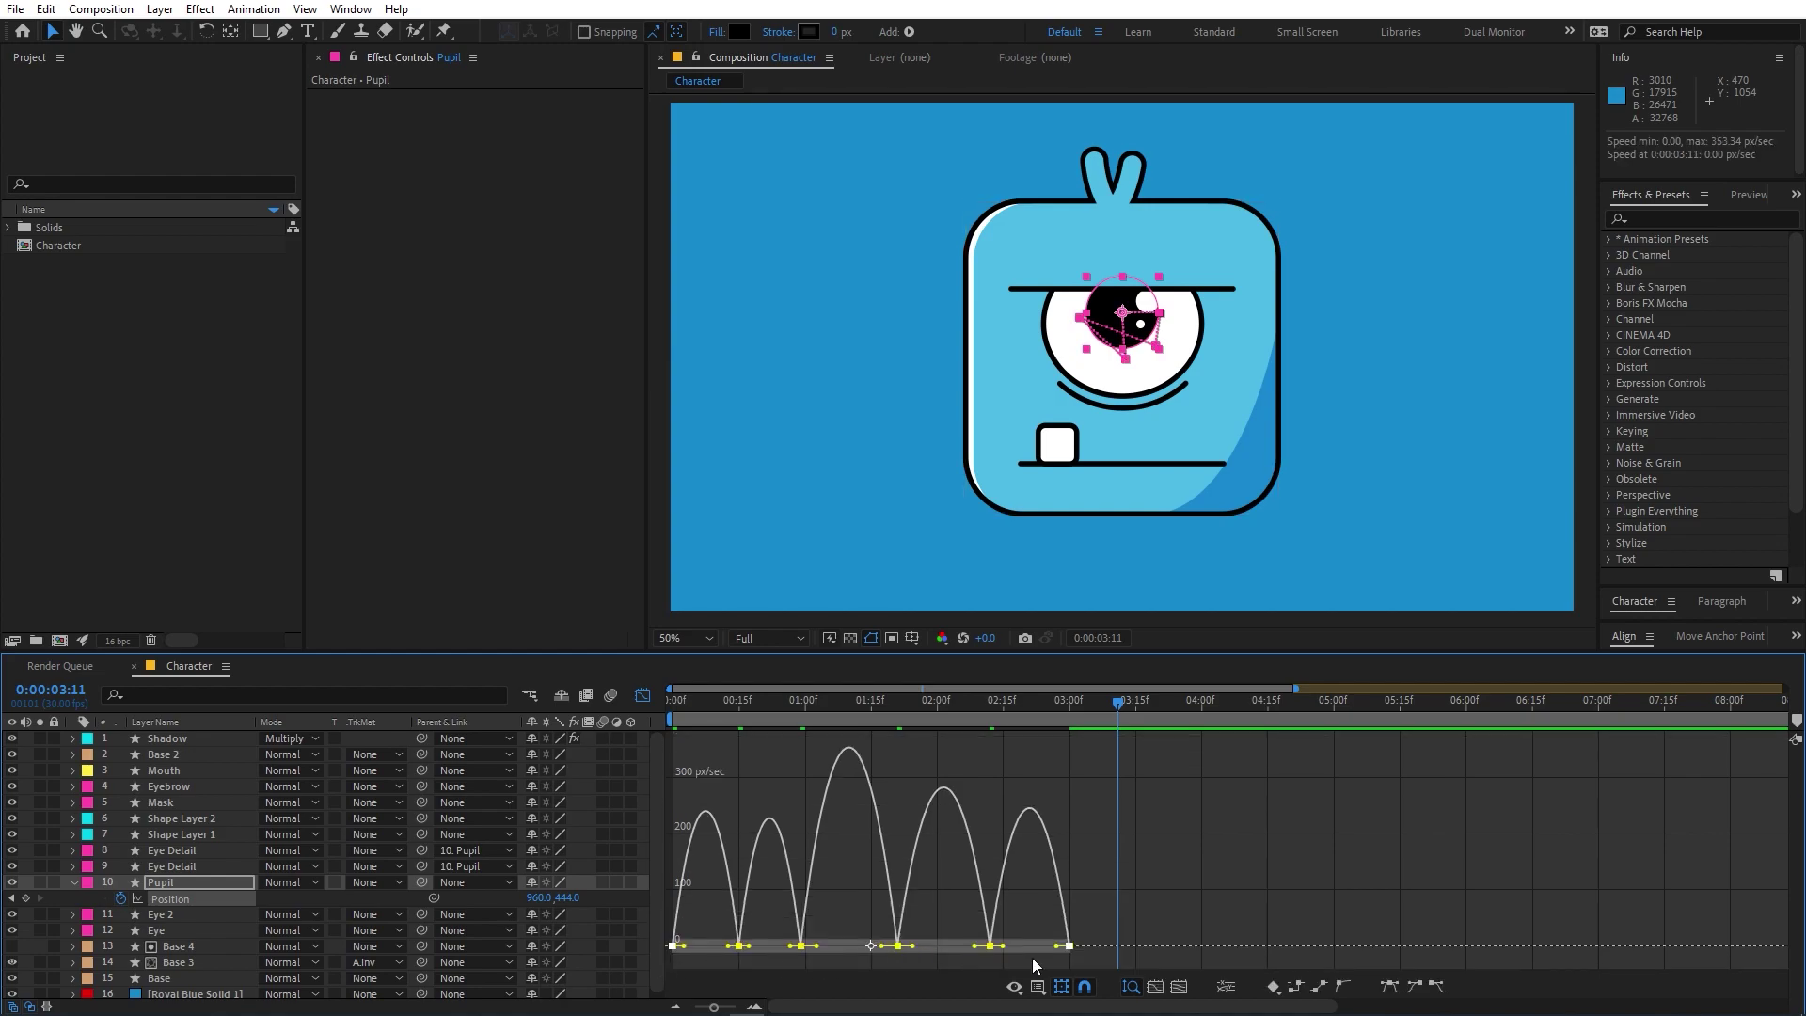
pyautogui.click(1178, 986)
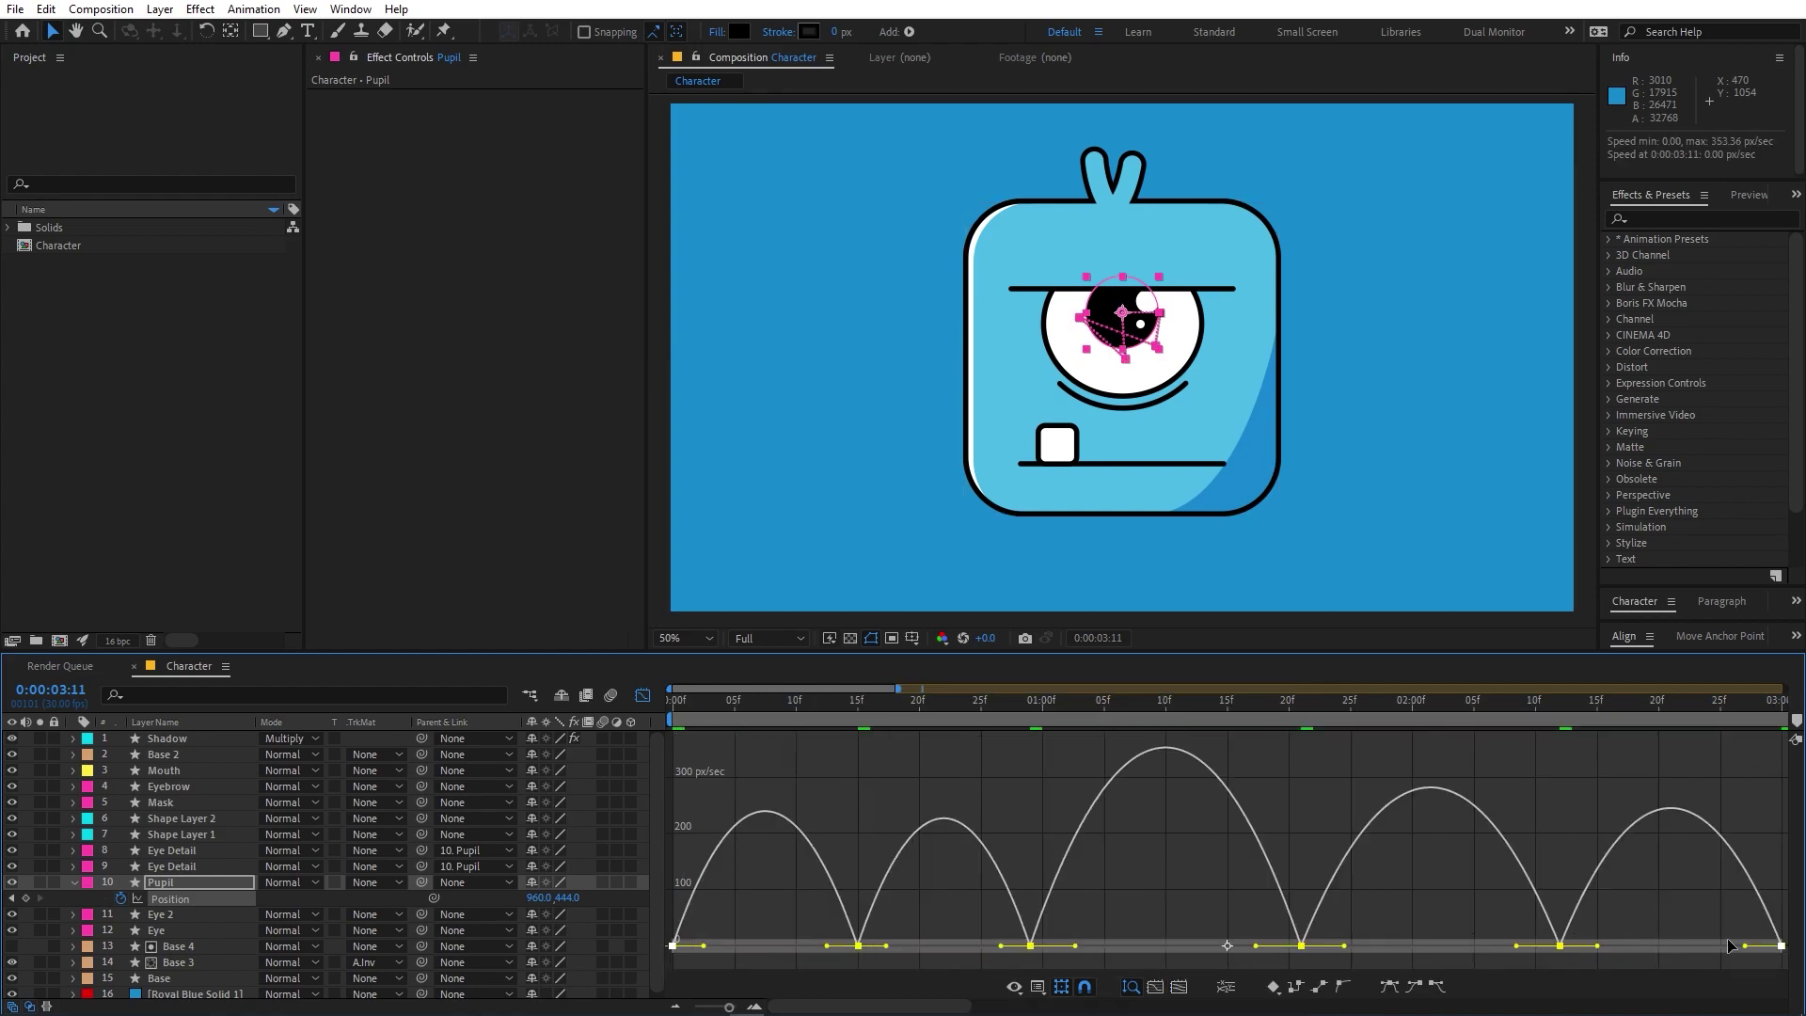
pyautogui.moveTo(1742, 948); pyautogui.dragTo(1622, 945)
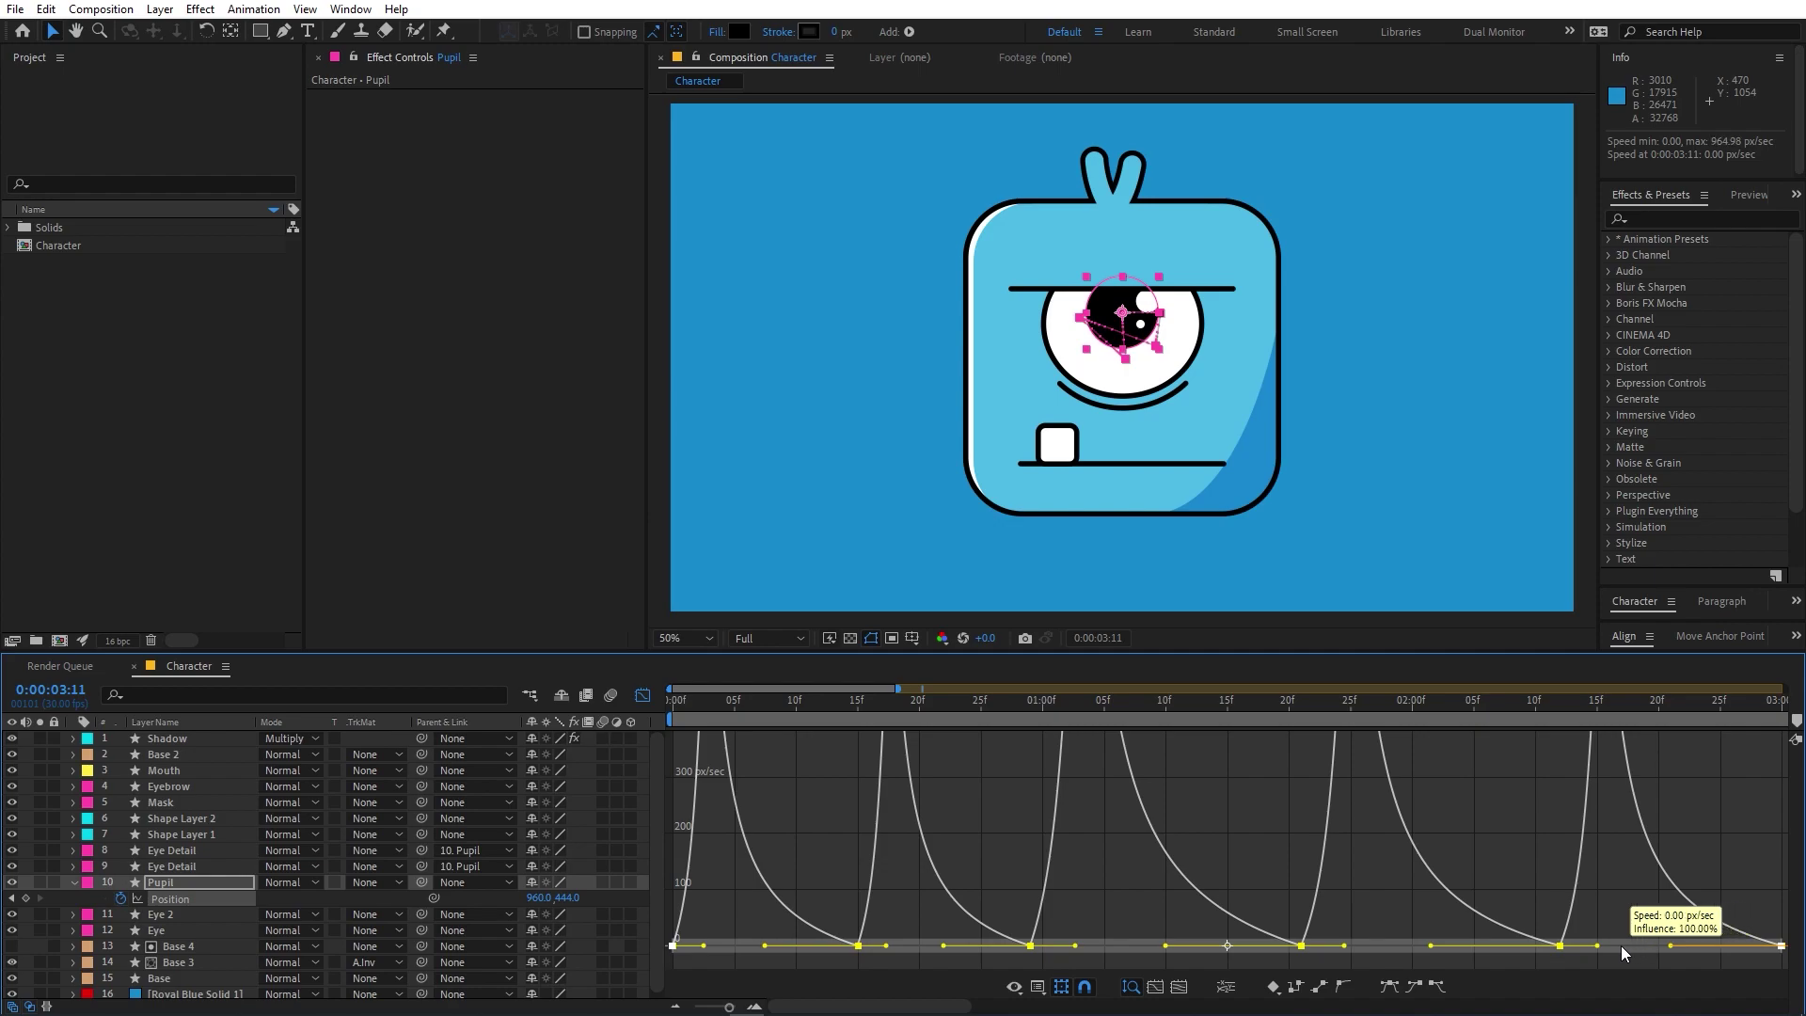
pyautogui.click(684, 703)
pyautogui.press('space')
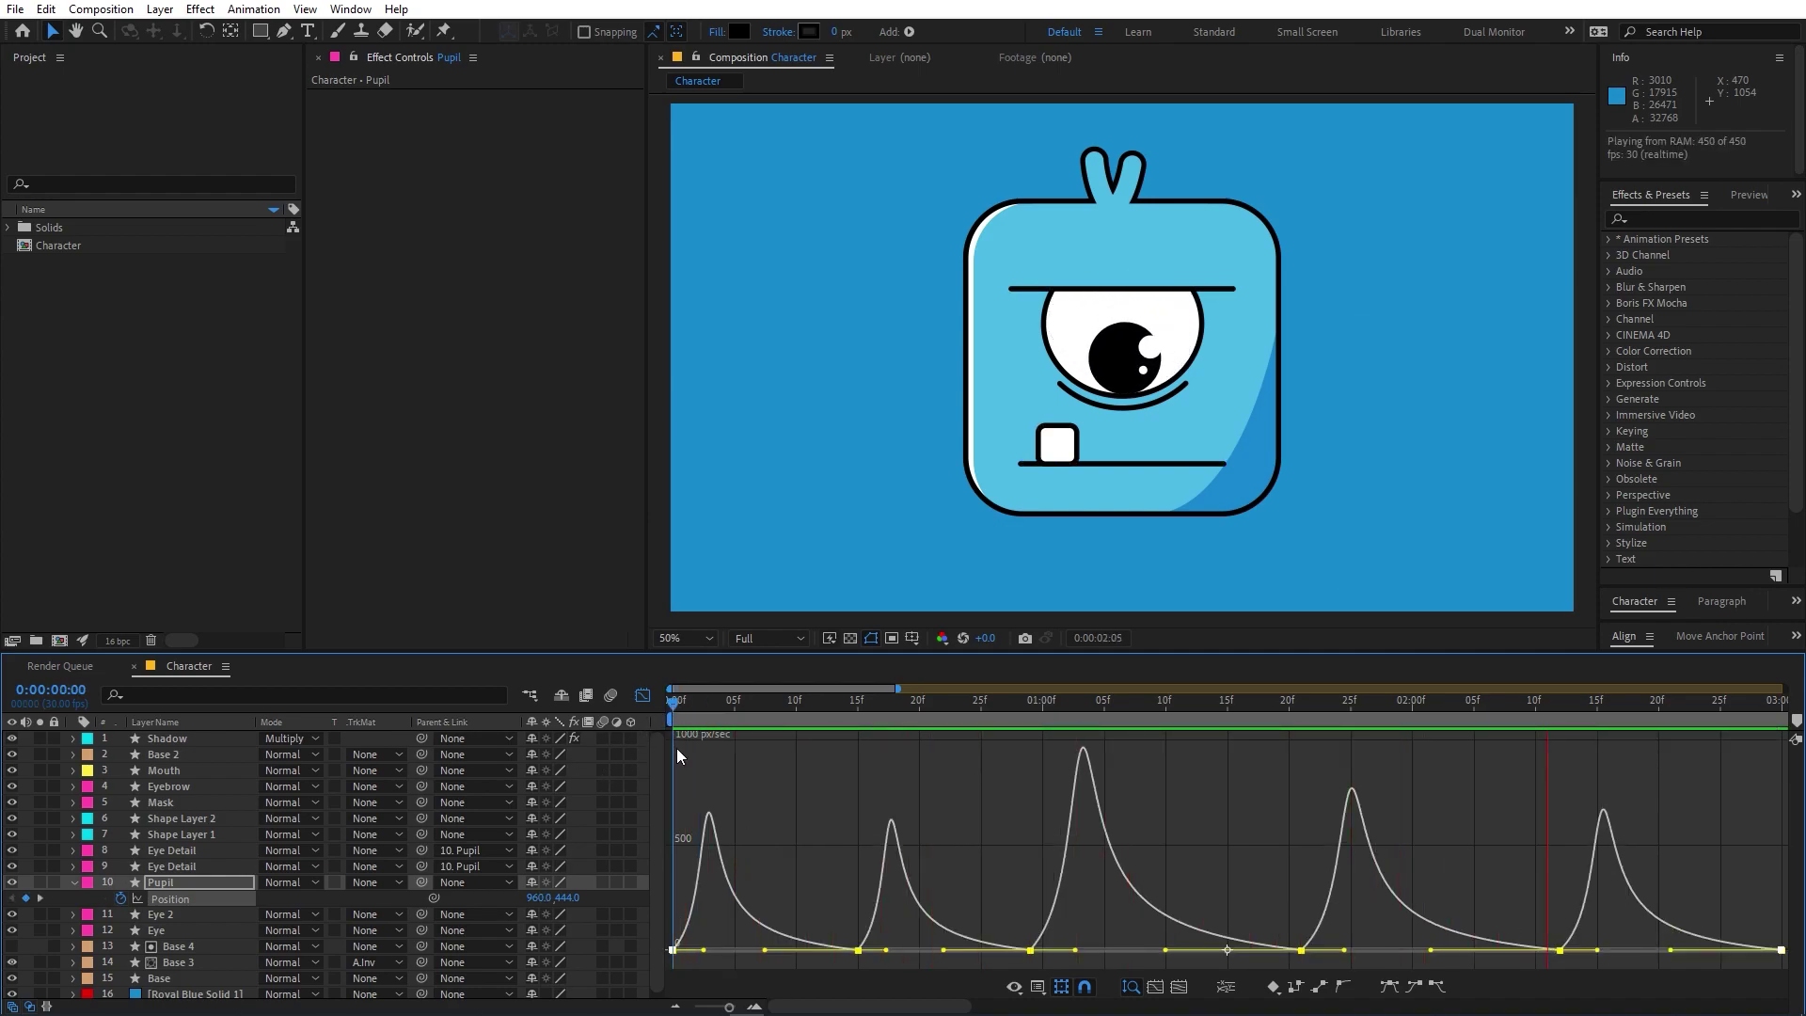
pyautogui.click(643, 695)
pyautogui.press('space')
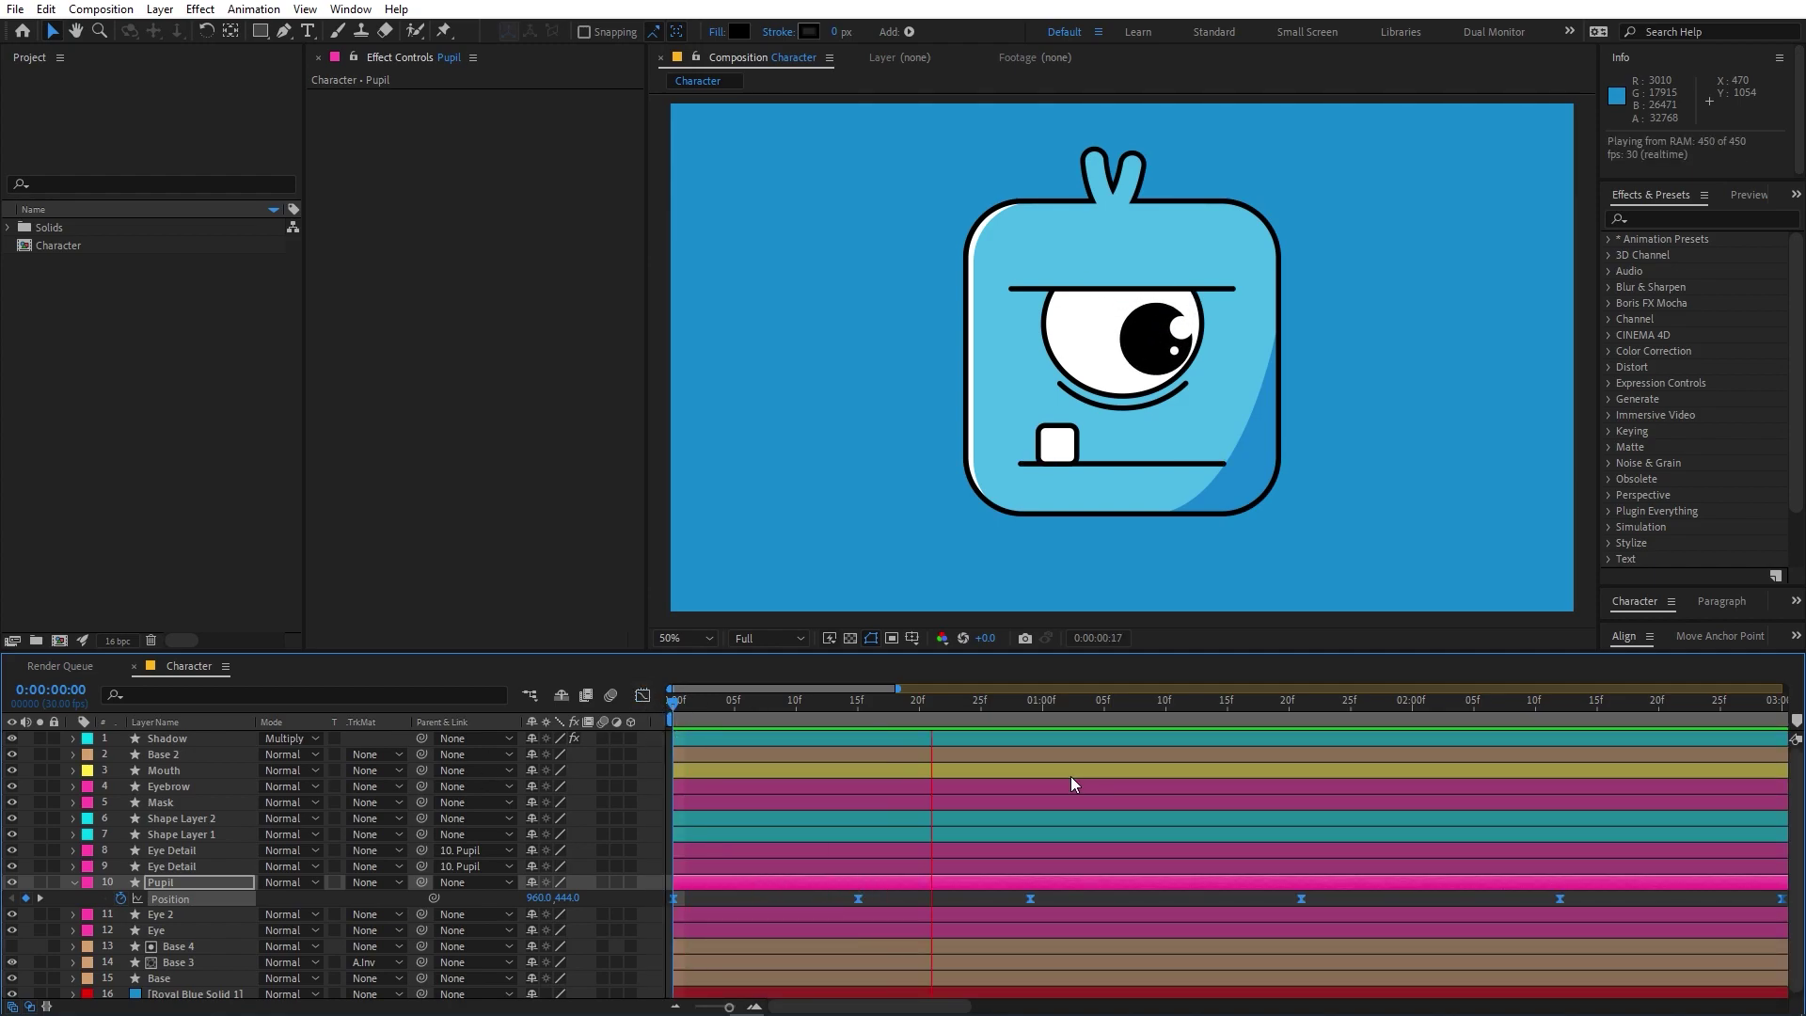
pyautogui.press('space')
# Step: Lengthen the outgoing influence of the Pupil's Position keyframes slightly in the speed graph, preview the motion and close the graph
pyautogui.click(643, 695)
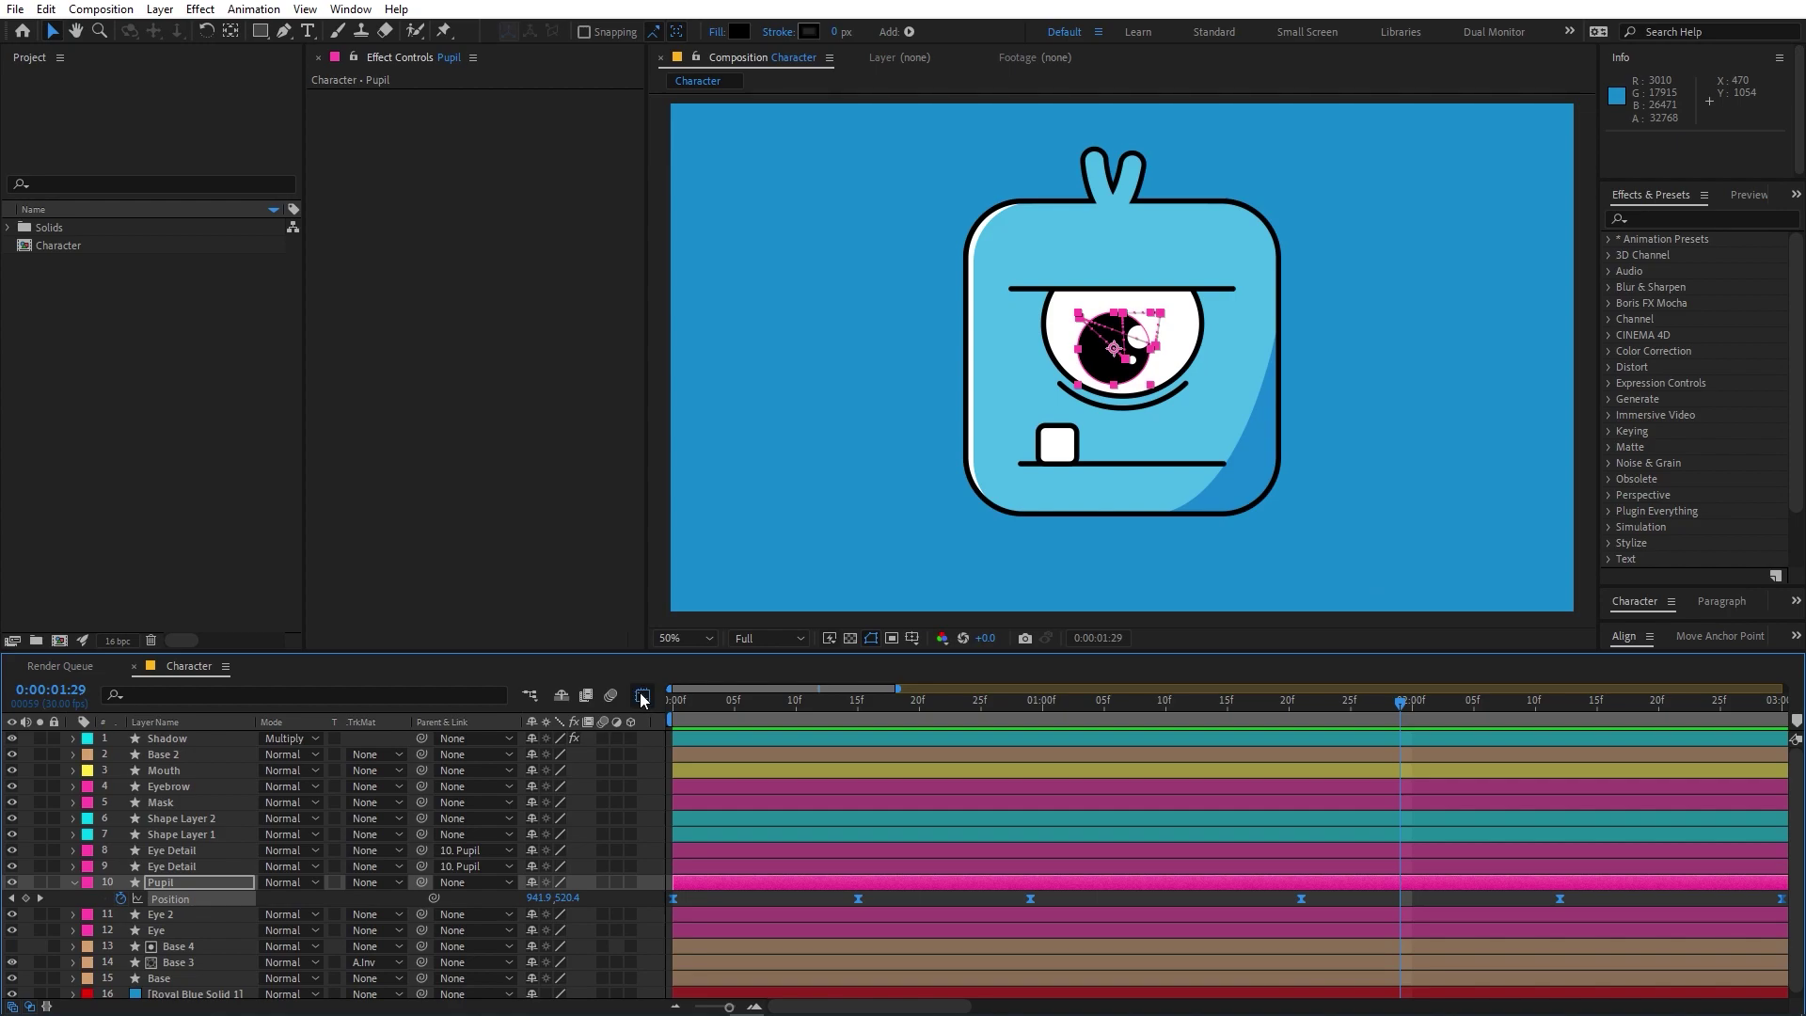
pyautogui.moveTo(1630, 944); pyautogui.dragTo(534, 979)
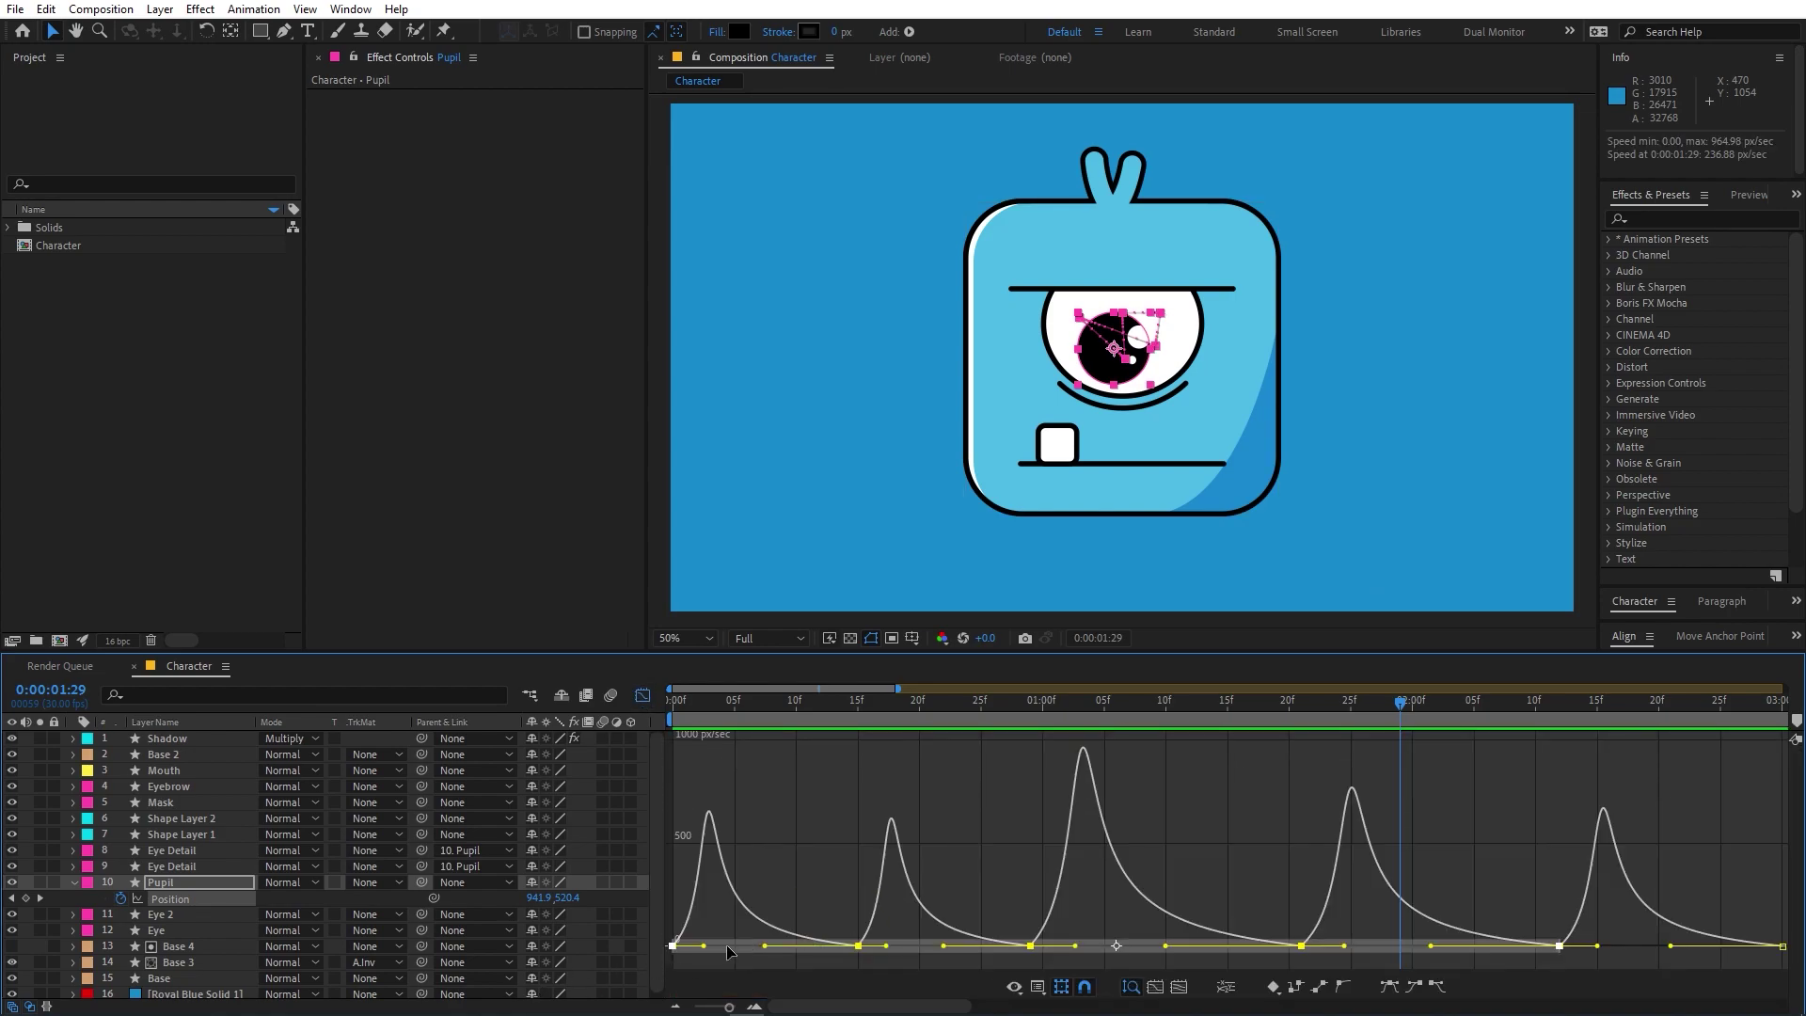
pyautogui.moveTo(705, 945); pyautogui.dragTo(728, 946)
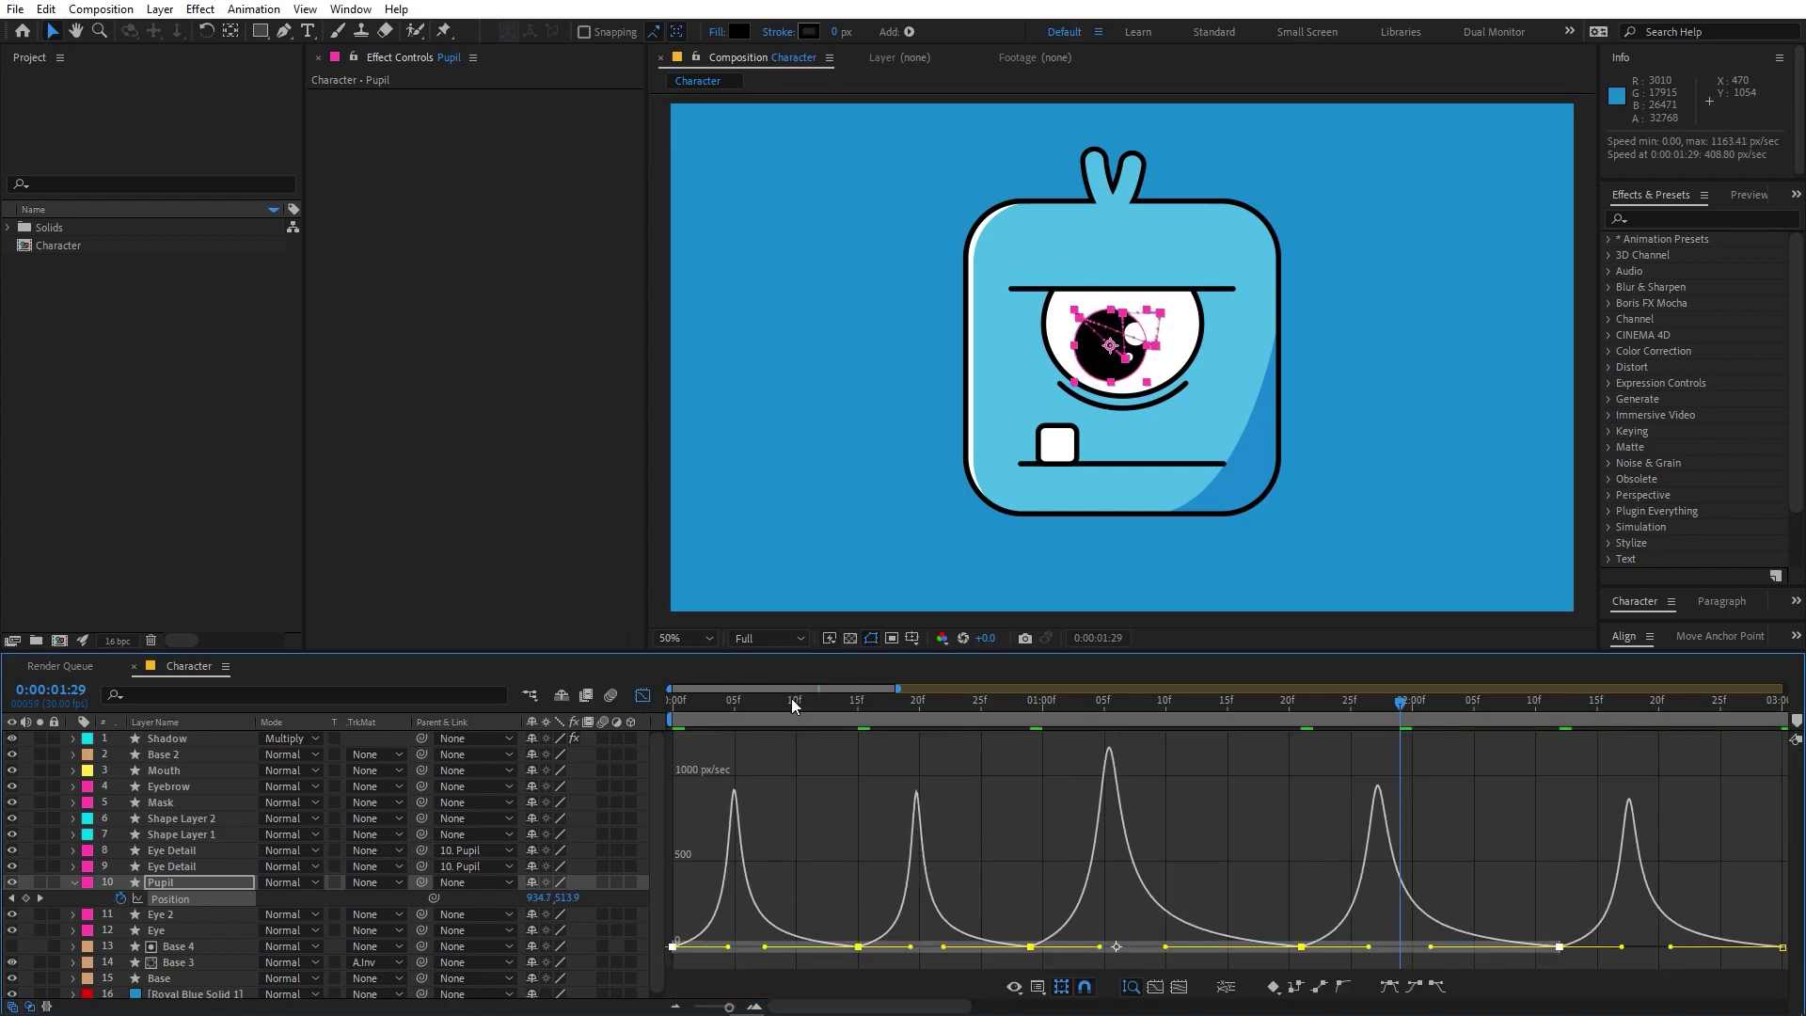
pyautogui.press('Home')
pyautogui.press('space')
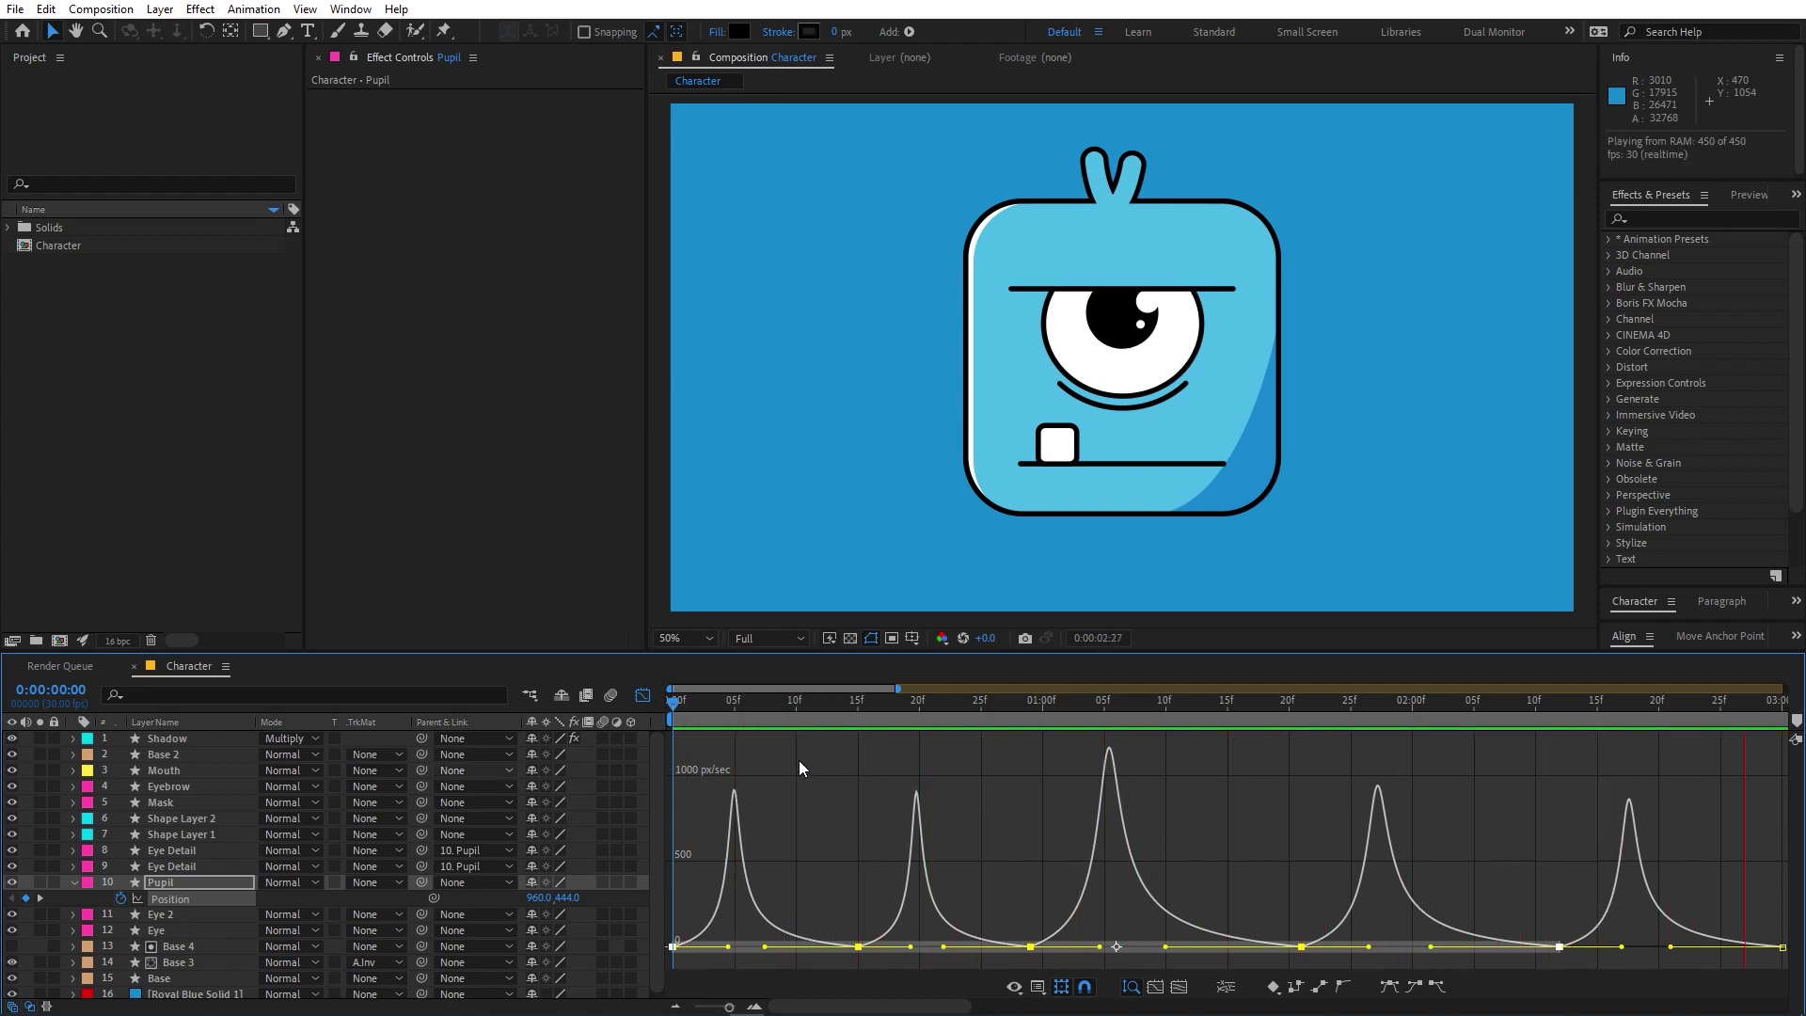
pyautogui.click(644, 697)
# Step: Duplicate the Pupil's Position keyframe from 0:00:00:29 at 0:00:01:07 to hold the gaze
pyautogui.press('-')
pyautogui.press('-')
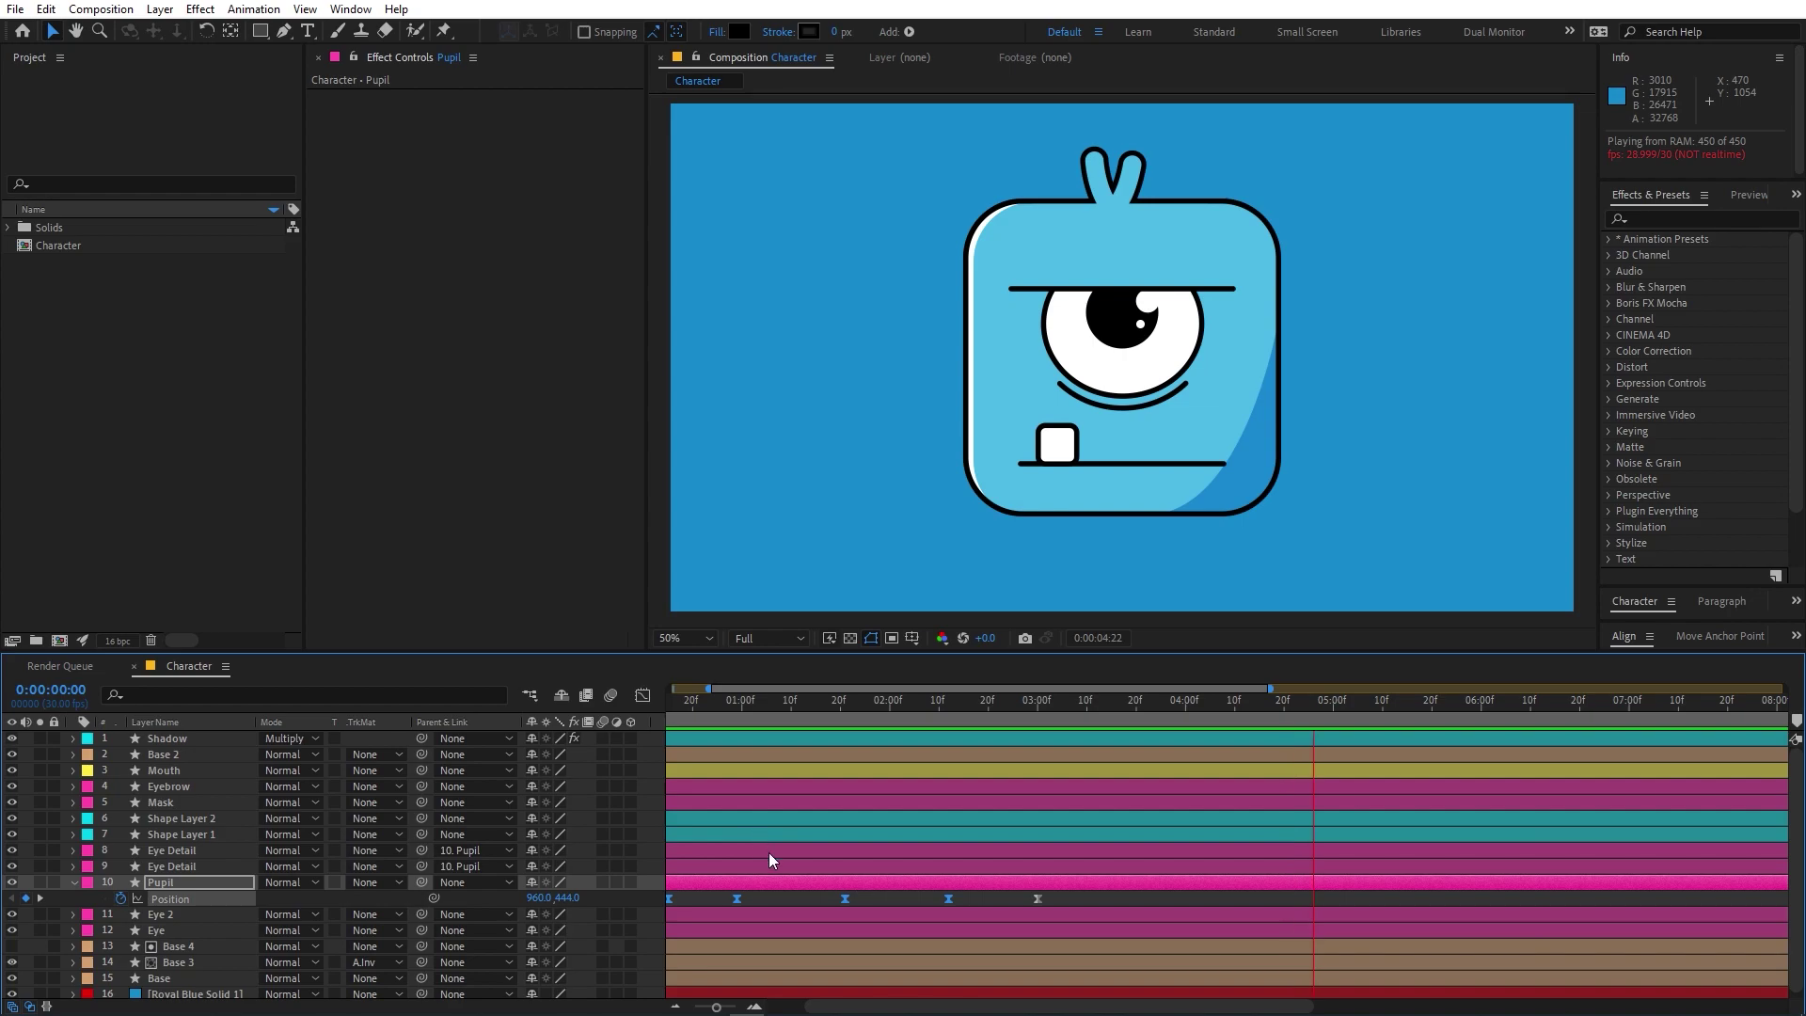
pyautogui.moveTo(710, 708); pyautogui.dragTo(738, 709)
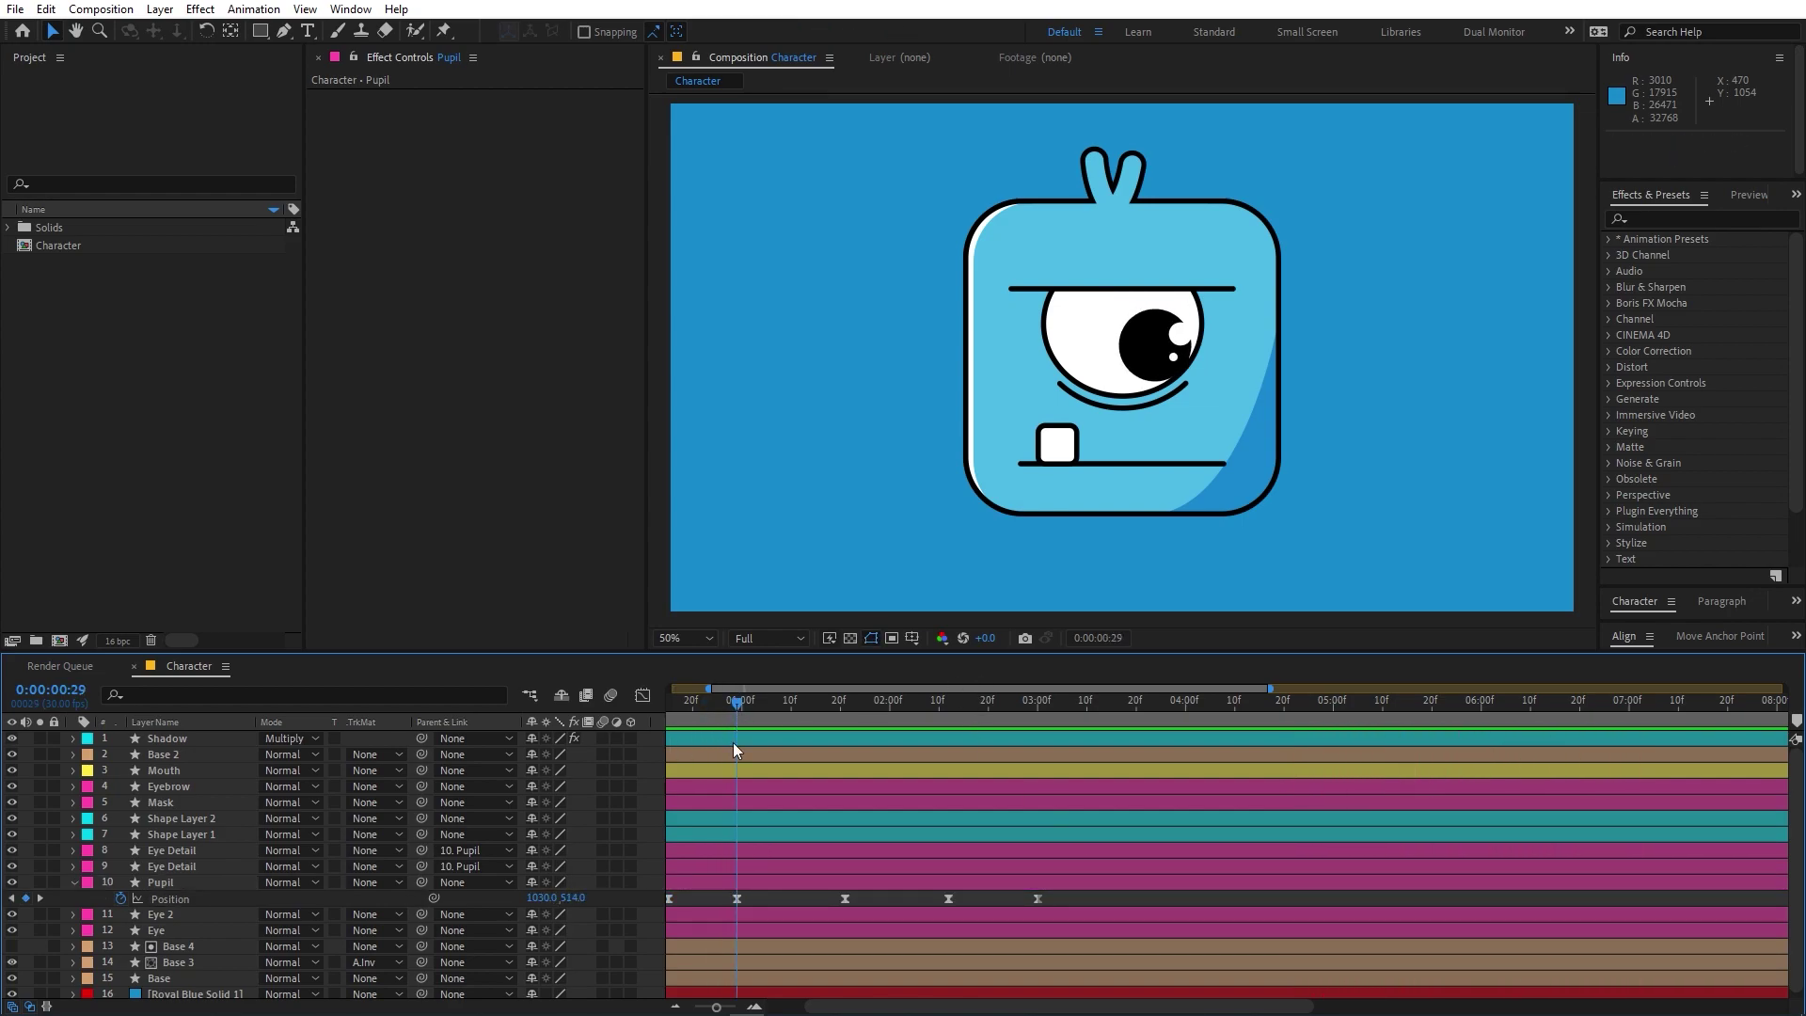
pyautogui.click(737, 898)
pyautogui.hotkey('ctrl', 'c')
pyautogui.moveTo(759, 703); pyautogui.dragTo(777, 706)
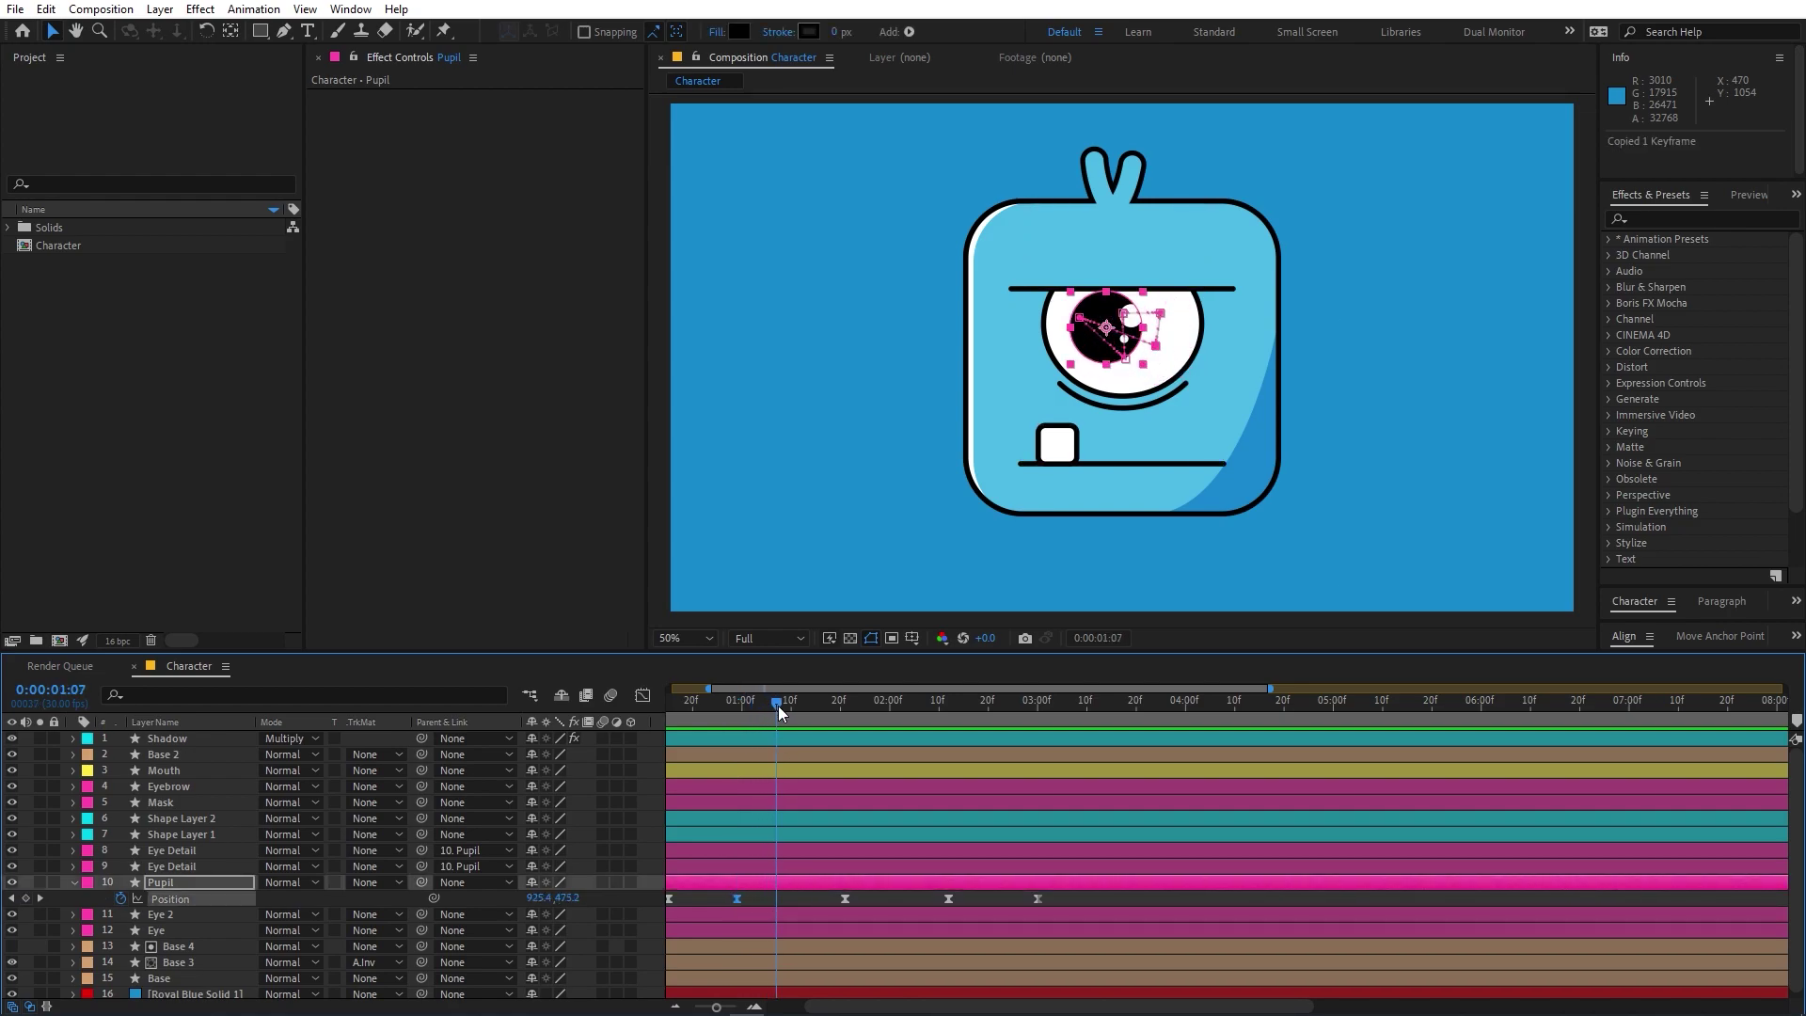
pyautogui.hotkey('ctrl', 'v')
# Step: Shift the Pupil's last three Position keyframes slightly later and preview the animation from the start
pyautogui.moveTo(1058, 907); pyautogui.dragTo(857, 901)
pyautogui.moveTo(749, 707); pyautogui.dragTo(592, 747)
pyautogui.press('space')
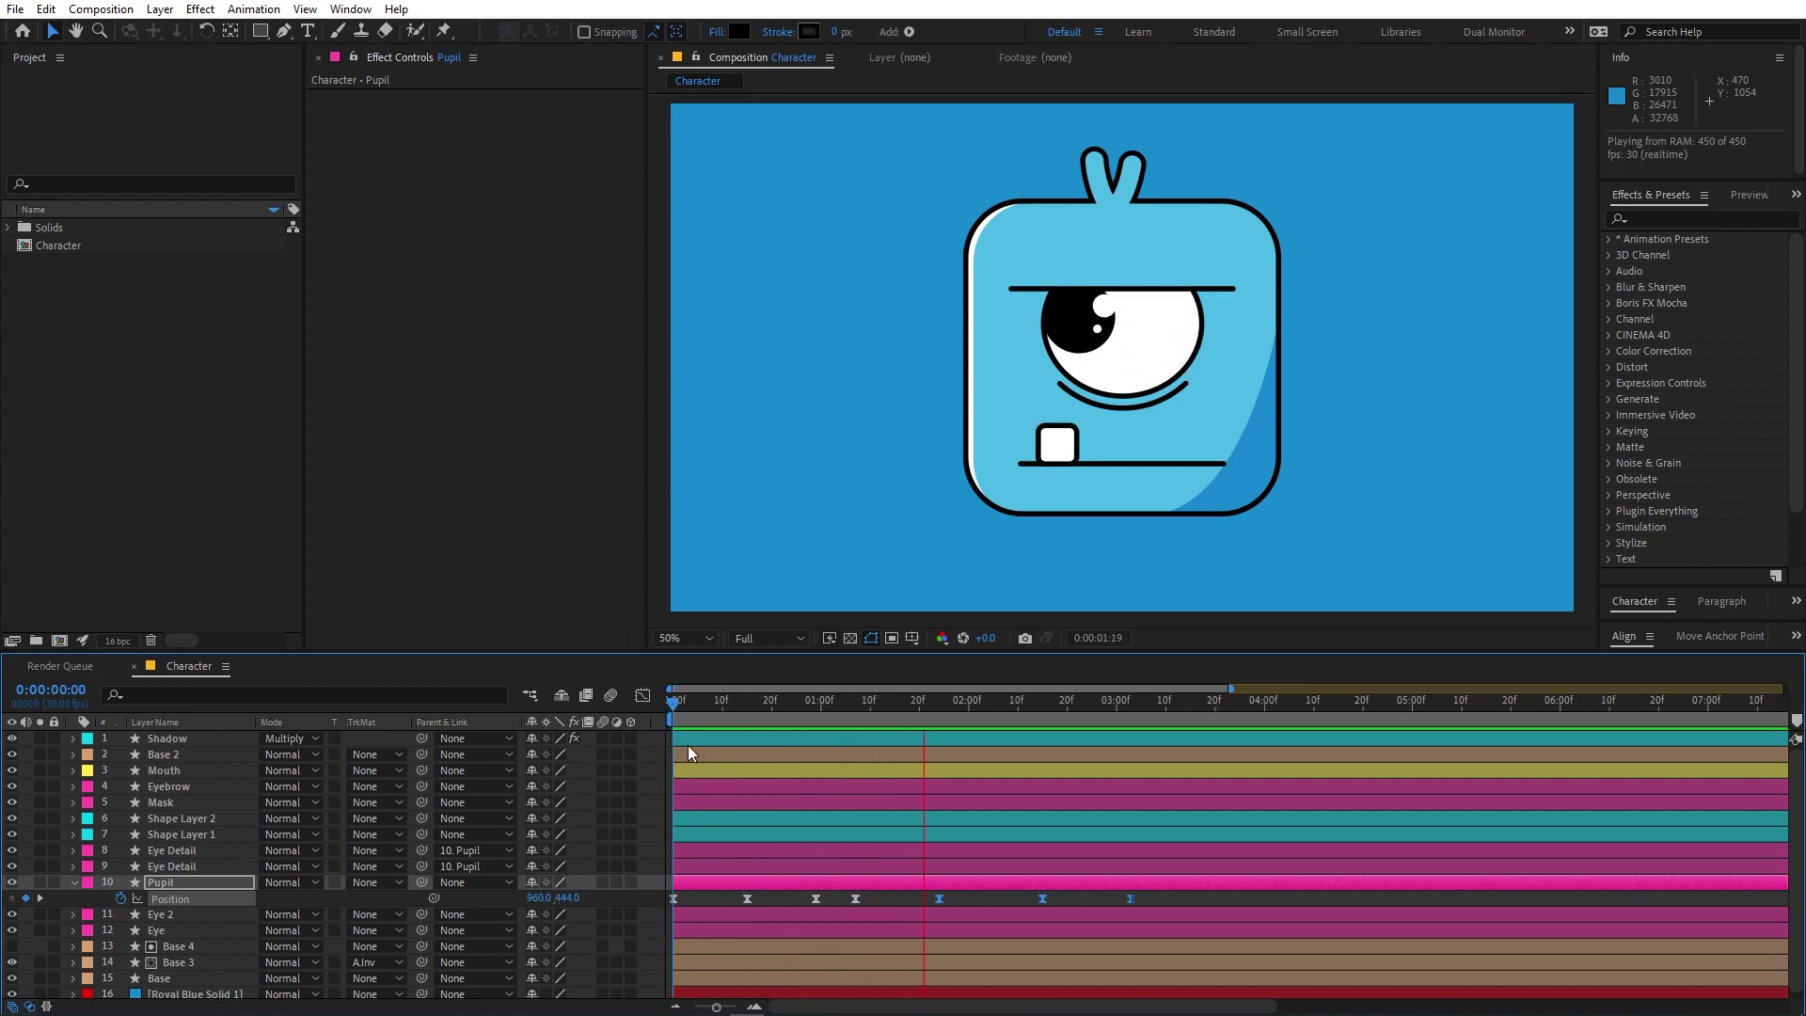
pyautogui.press('space')
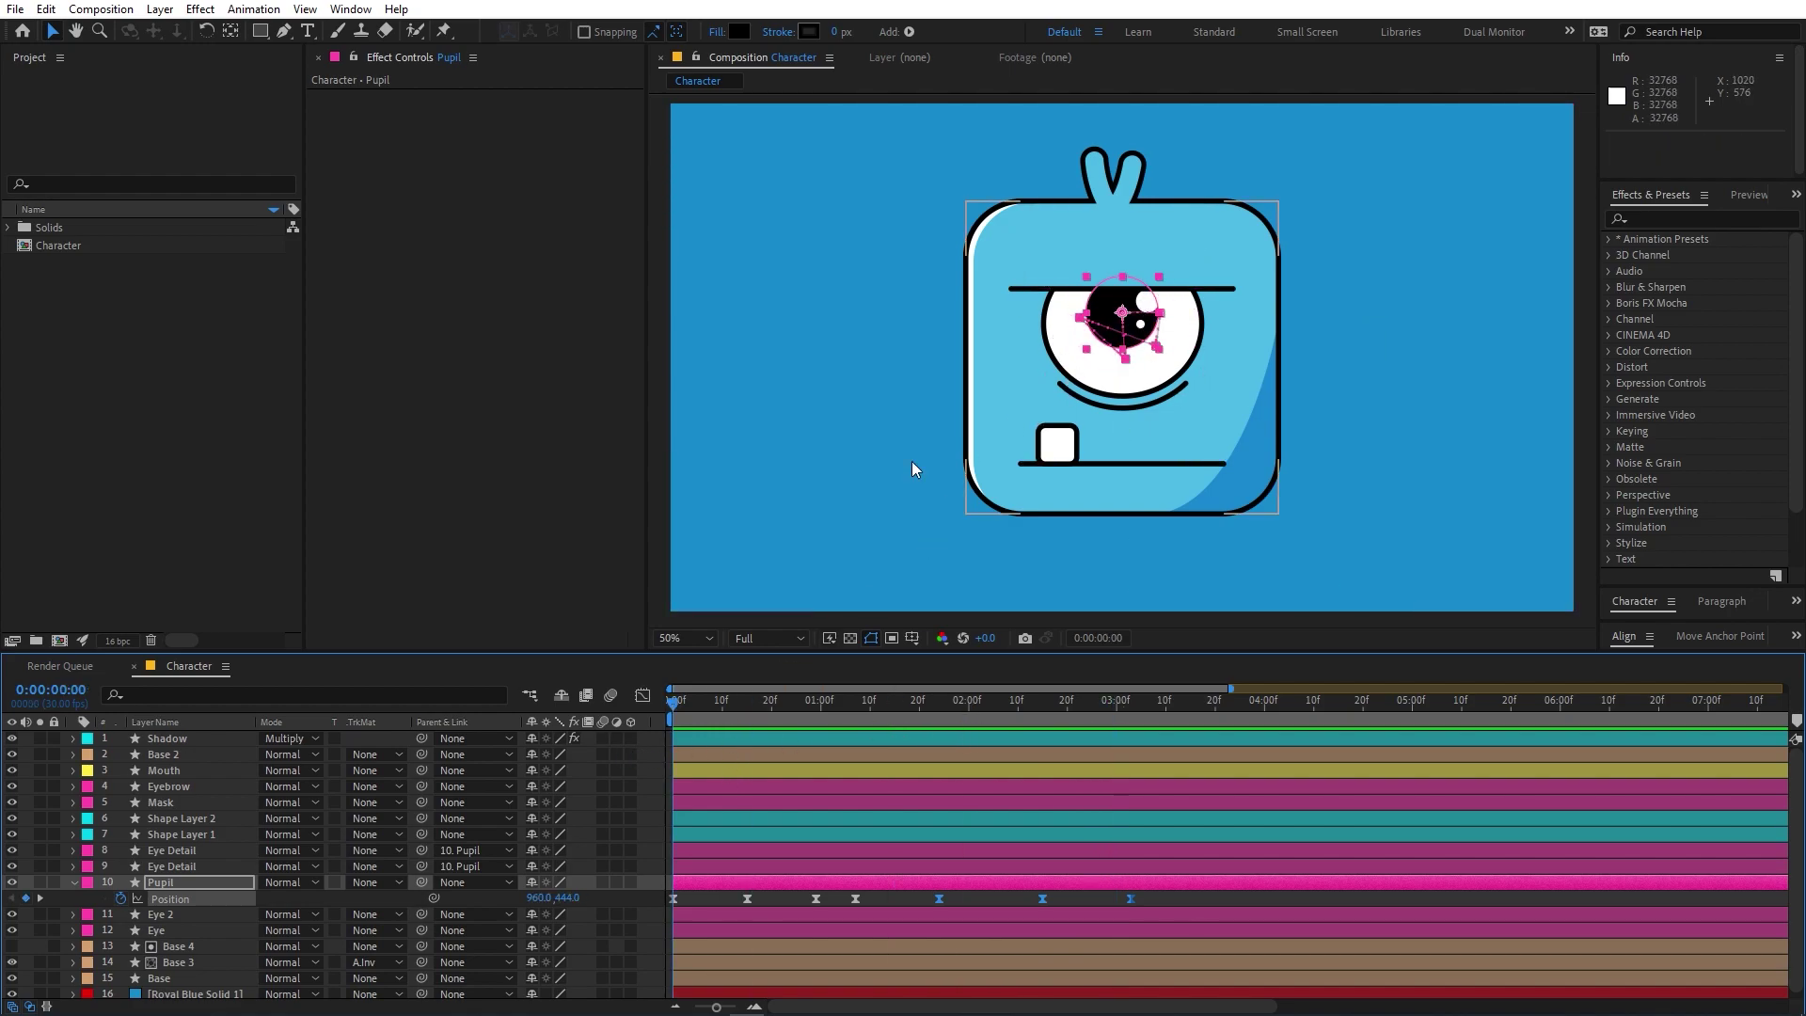
# Step: Parent the Pupil and Eye layers to the Eye 2 layer
pyautogui.click(181, 880)
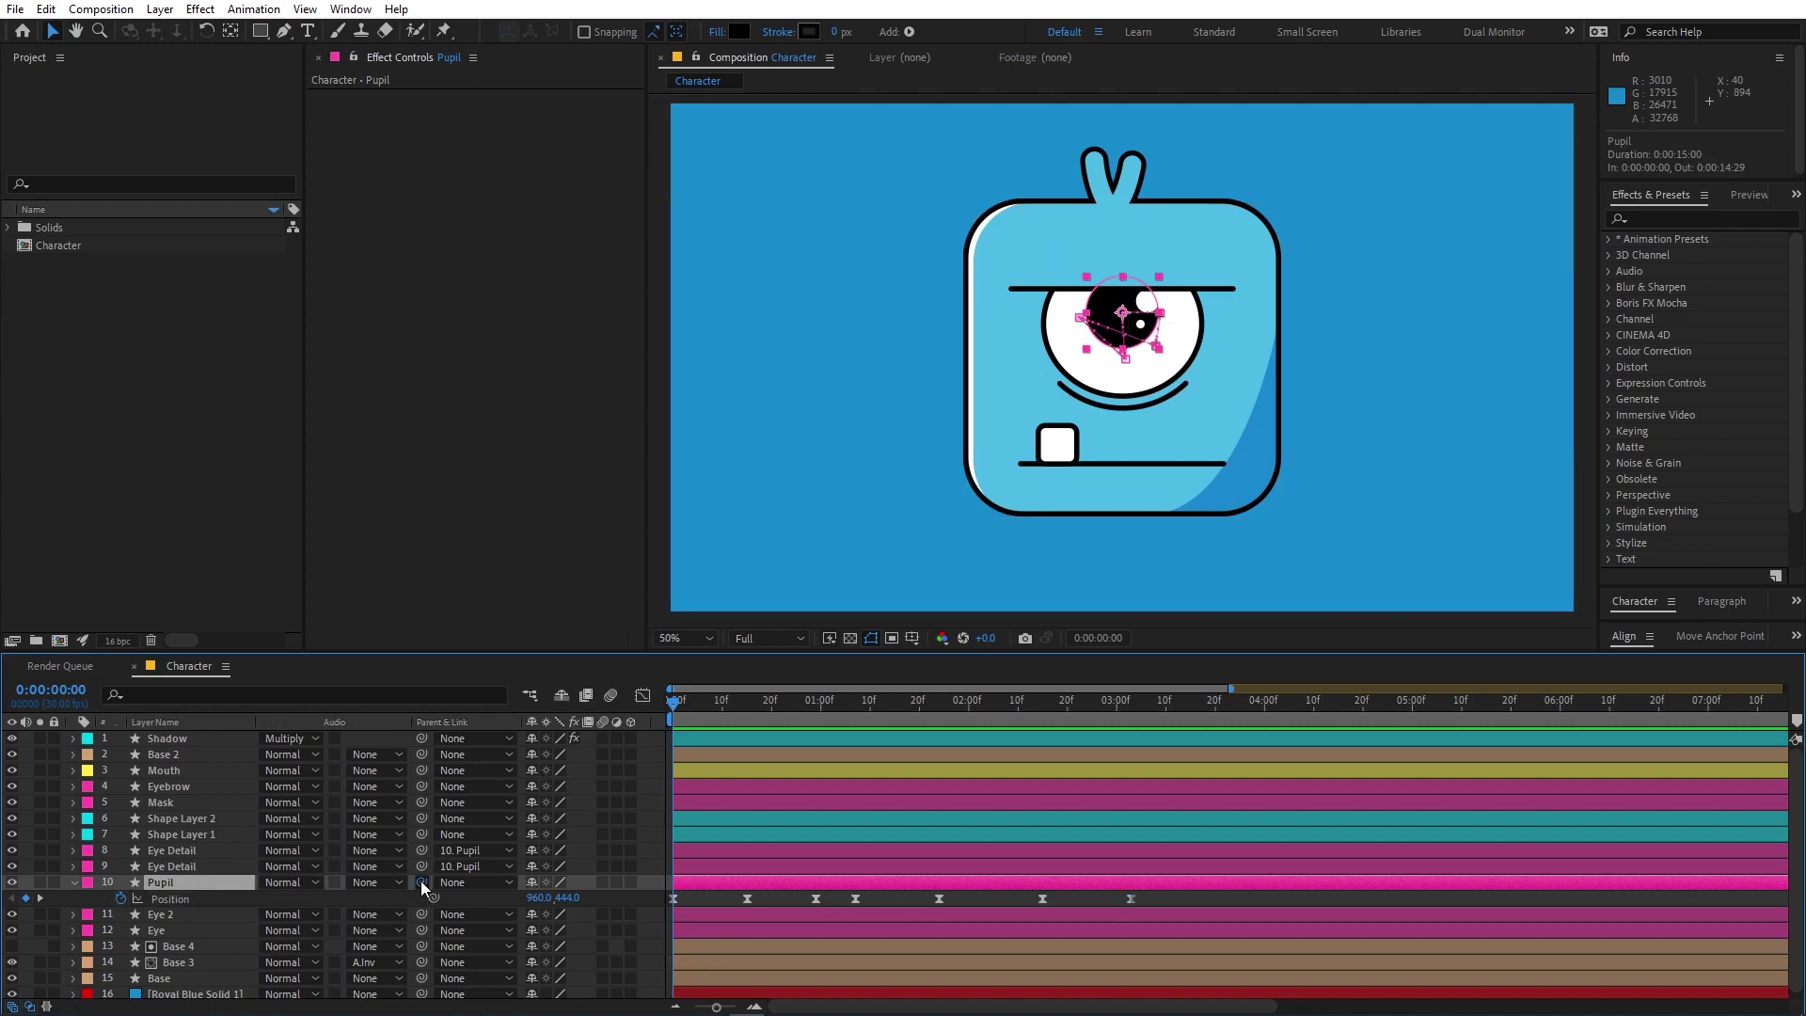
pyautogui.click(200, 914)
pyautogui.click(193, 929)
pyautogui.click(196, 917)
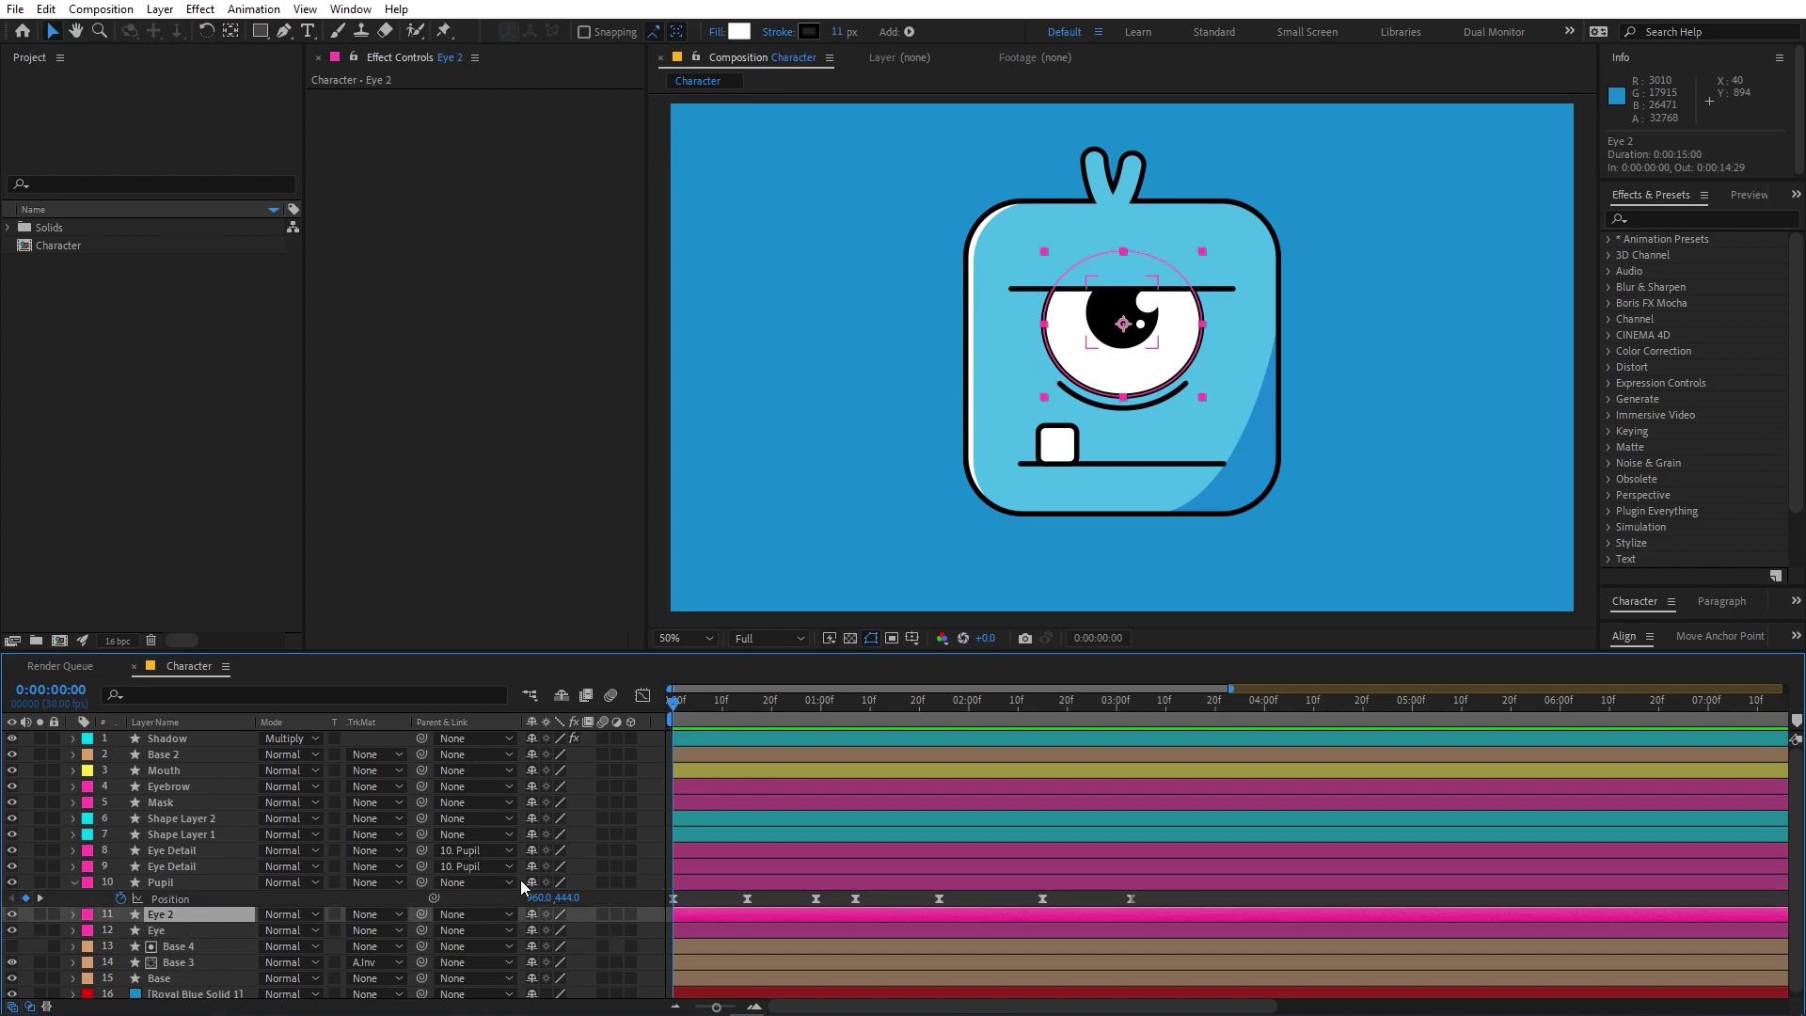
pyautogui.moveTo(426, 883); pyautogui.dragTo(190, 915)
pyautogui.click(157, 931)
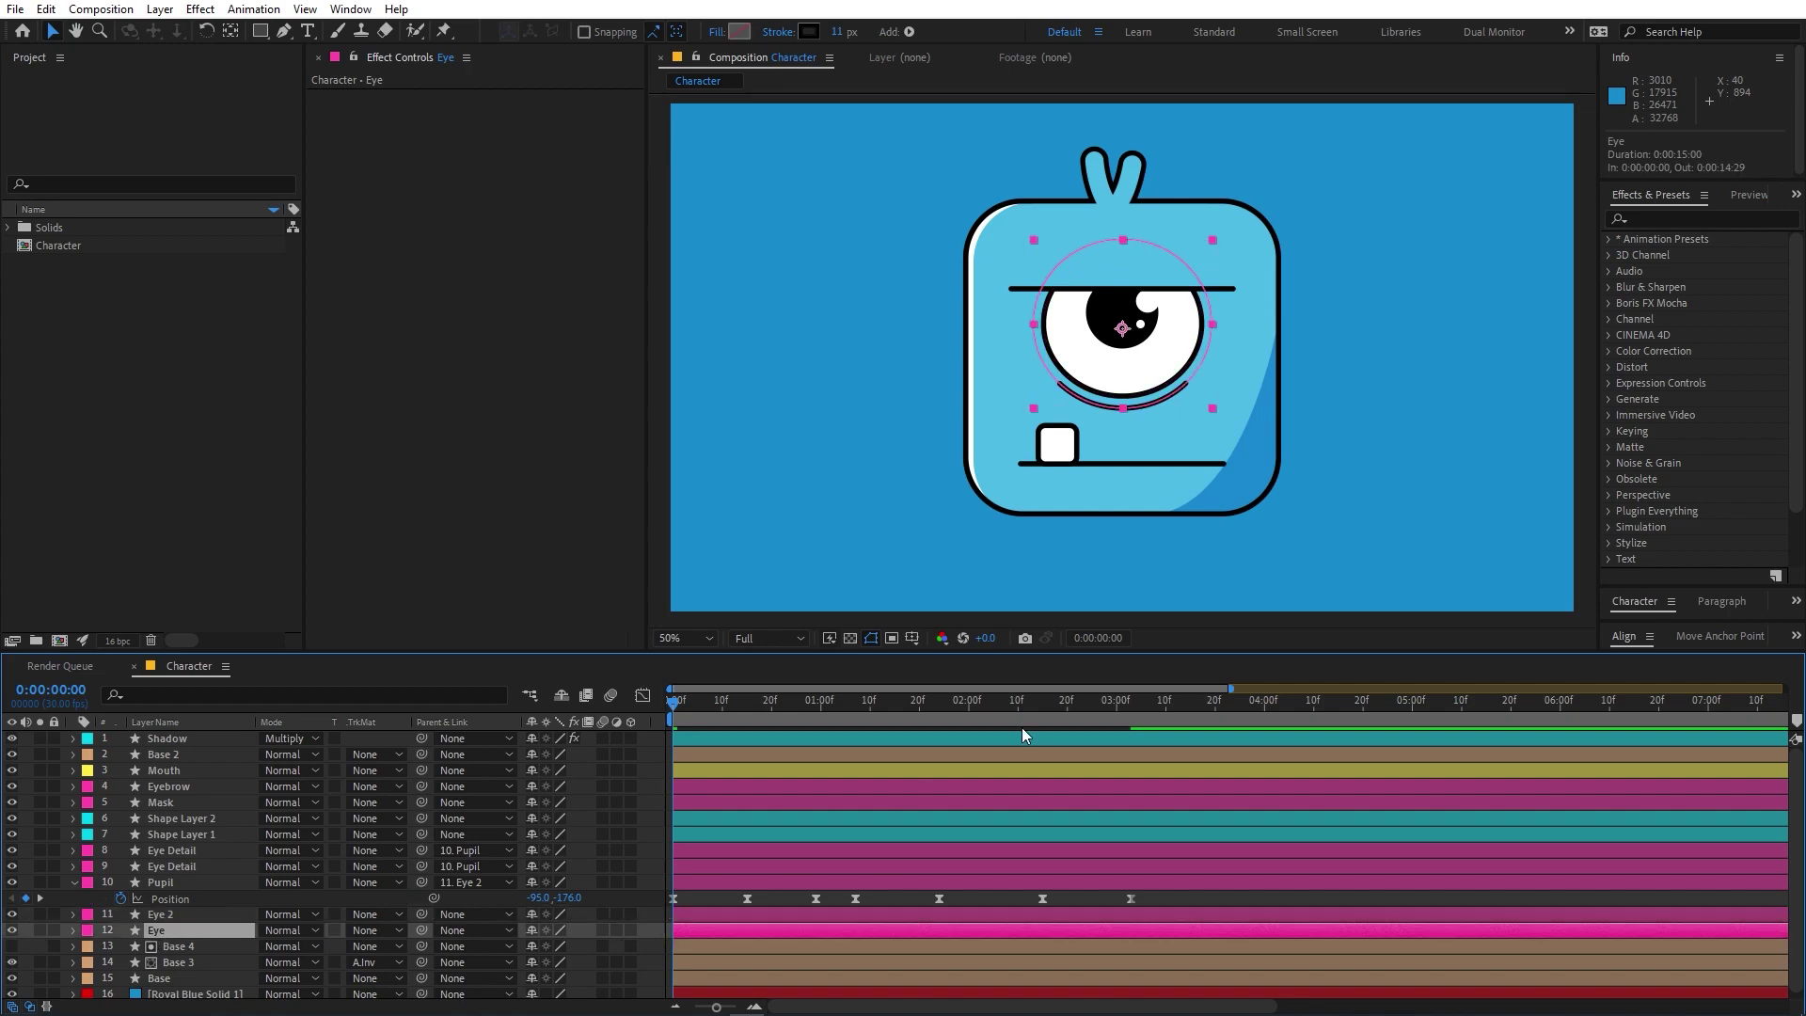
pyautogui.moveTo(426, 933); pyautogui.dragTo(220, 916)
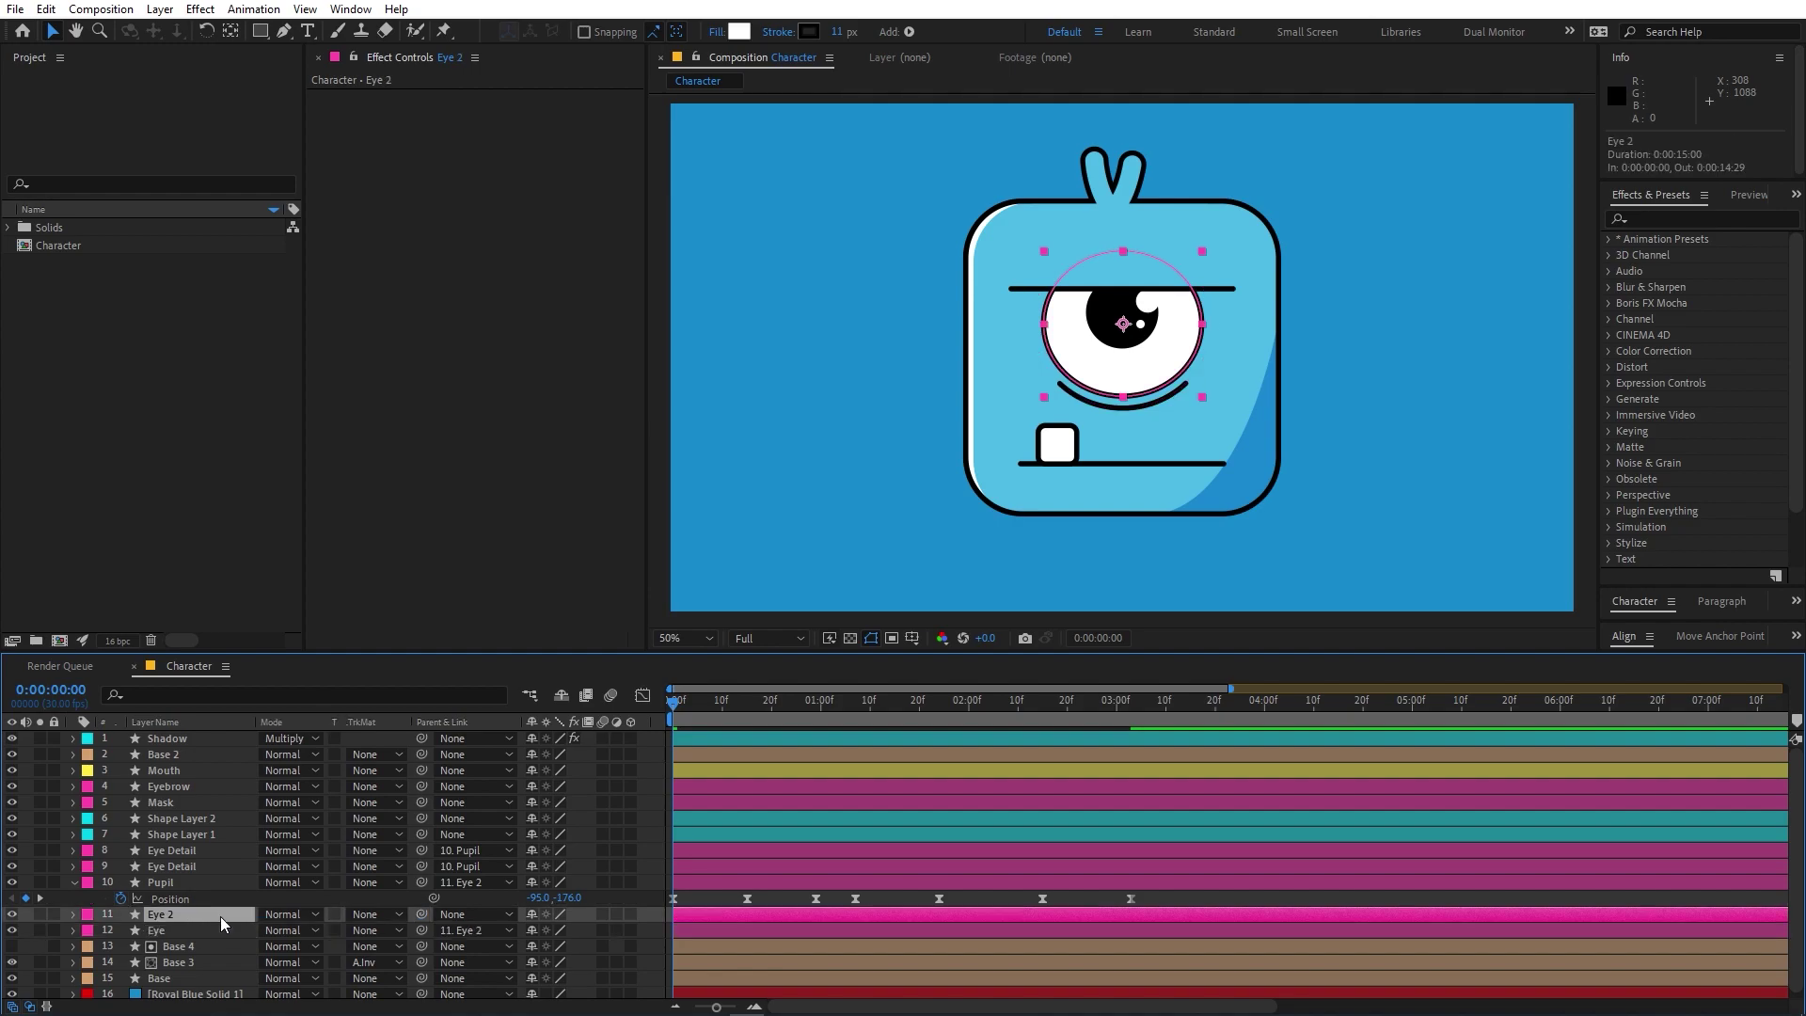
# Step: Keyframe Eye 2's Position at 0:00:00:00, and at 0:00:00:15 shift the layer horizontally to 913, 468
pyautogui.press('p')
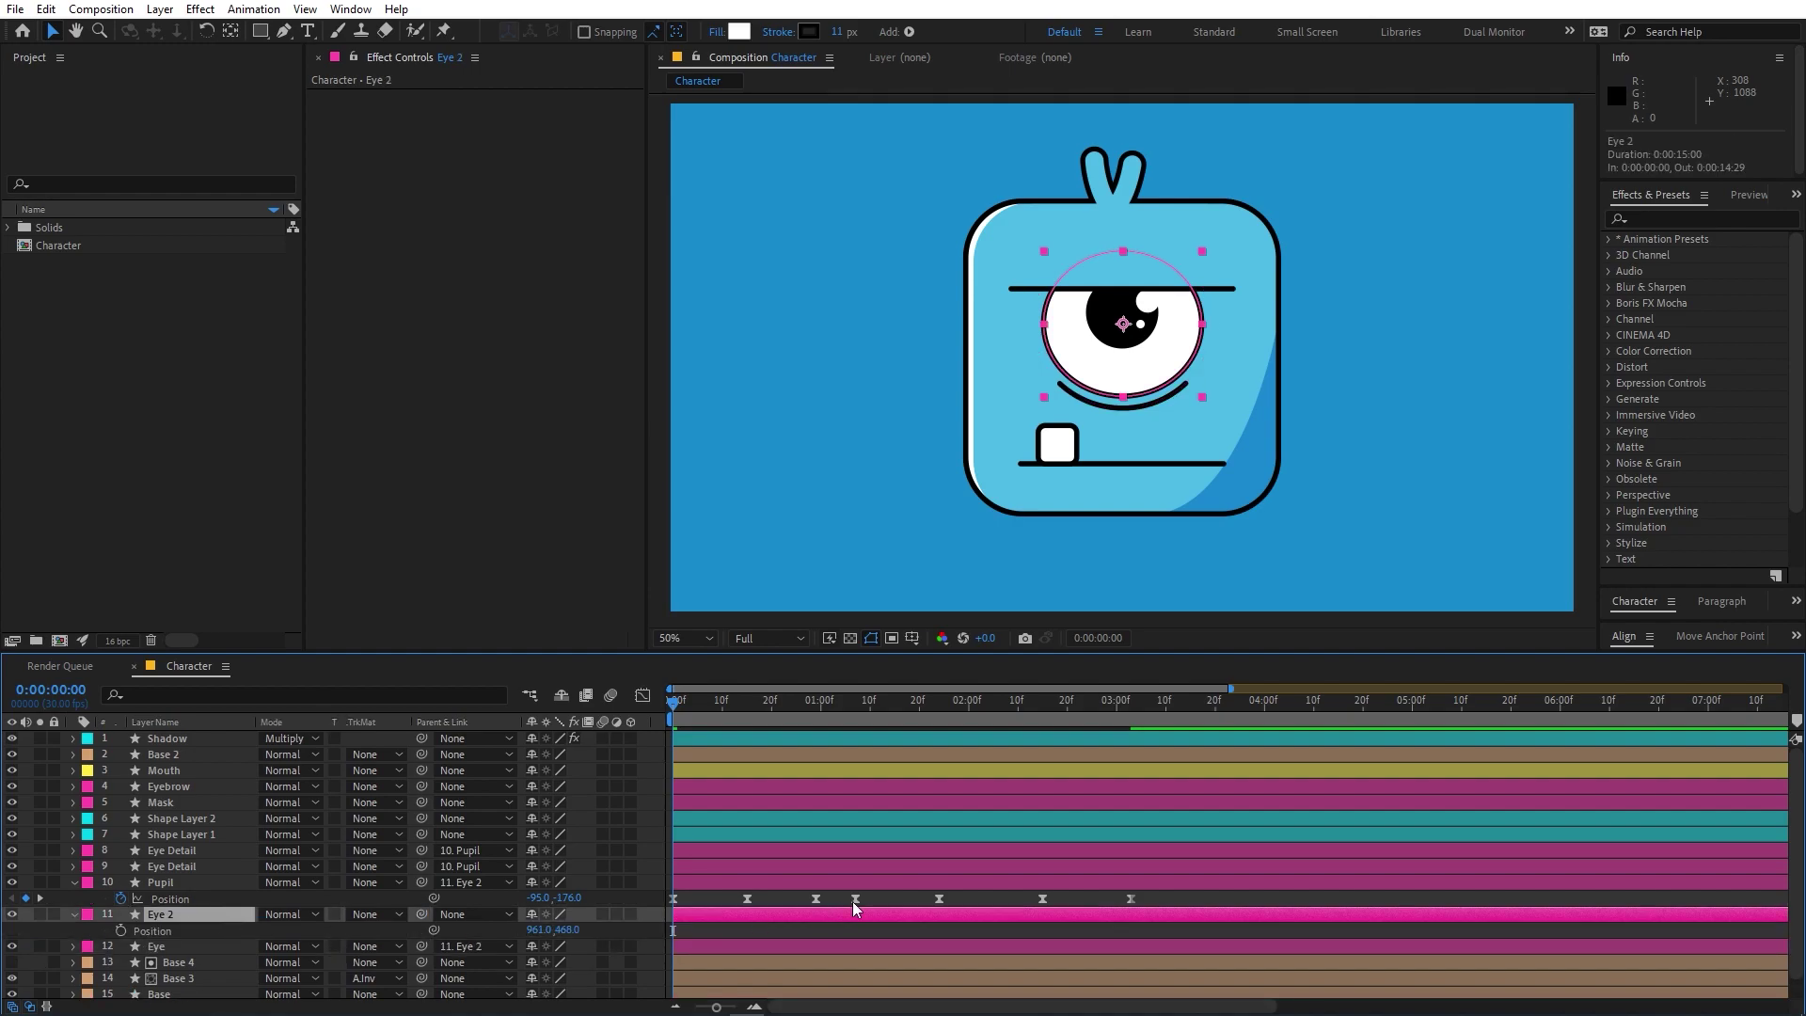
pyautogui.click(121, 930)
pyautogui.moveTo(706, 713); pyautogui.dragTo(743, 713)
pyautogui.moveTo(1122, 365)
pyautogui.mouseDown()
pyautogui.moveTo(1145, 368)
pyautogui.moveTo(1095, 373)
pyautogui.mouseUp()
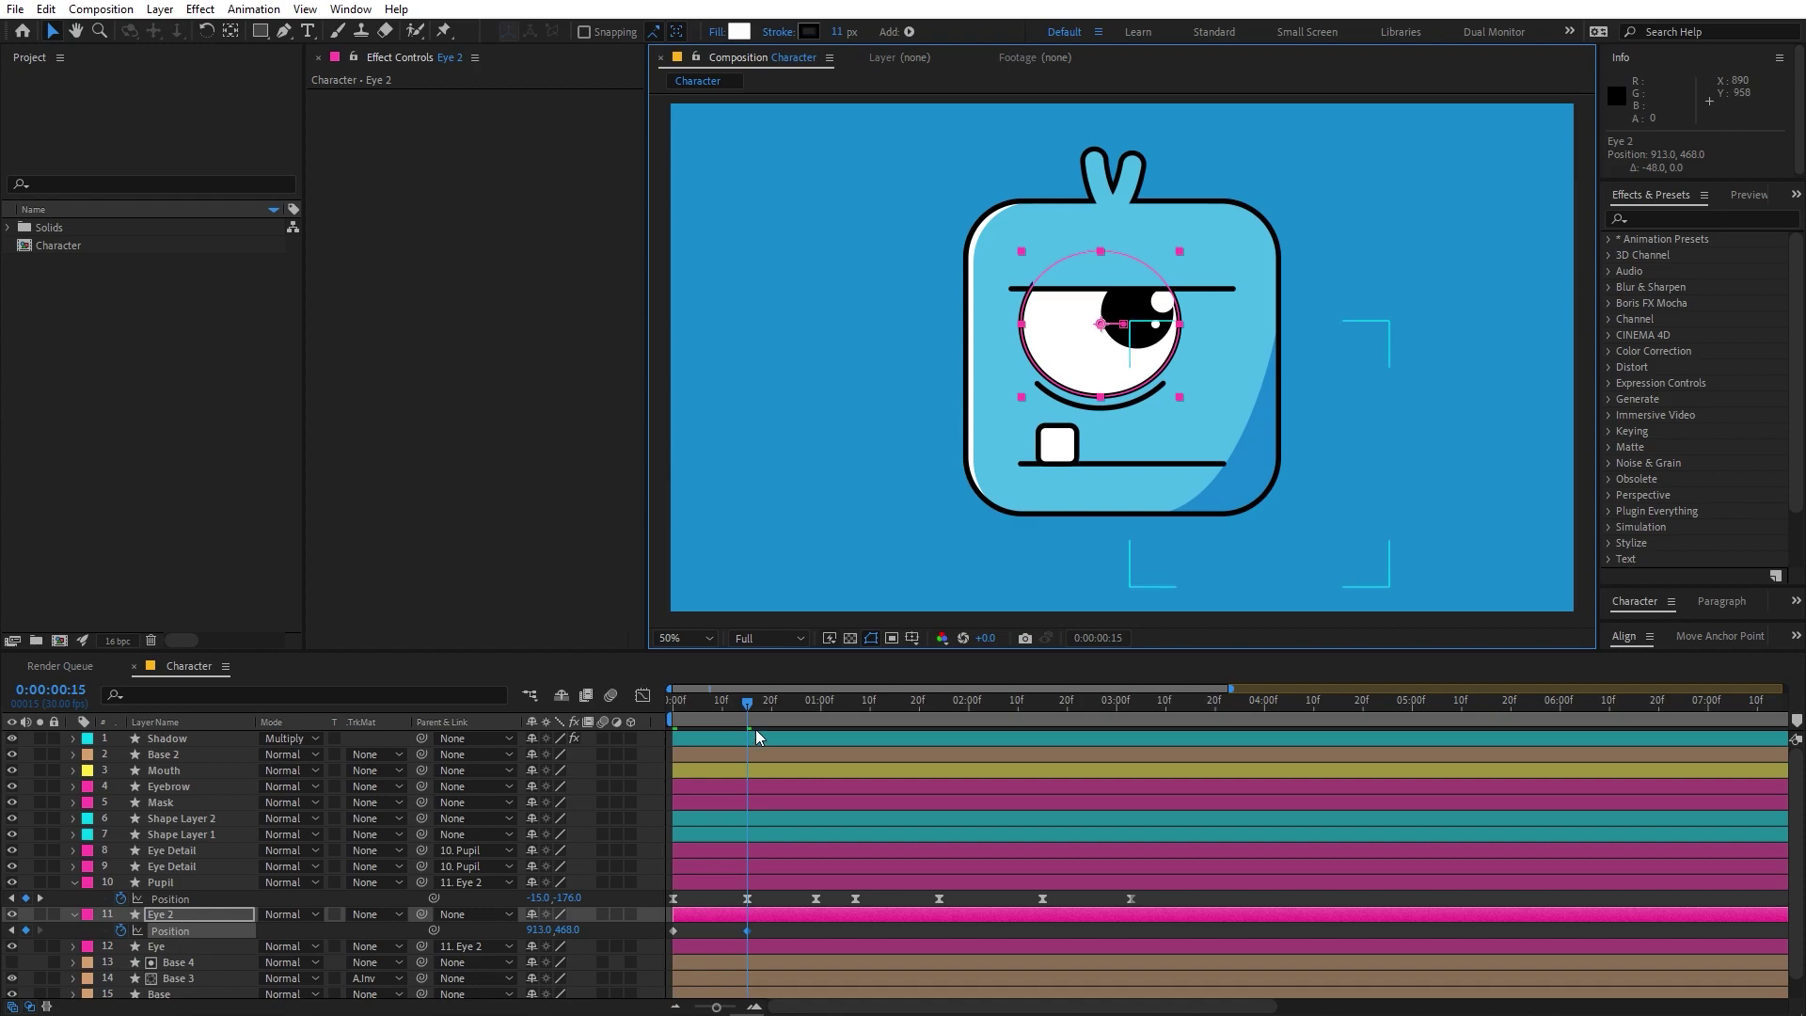
# Step: At 0:00:00:29, move Eye 2 to Position 969, 494 so the eye follows the pupil
pyautogui.moveTo(756, 703); pyautogui.dragTo(803, 705)
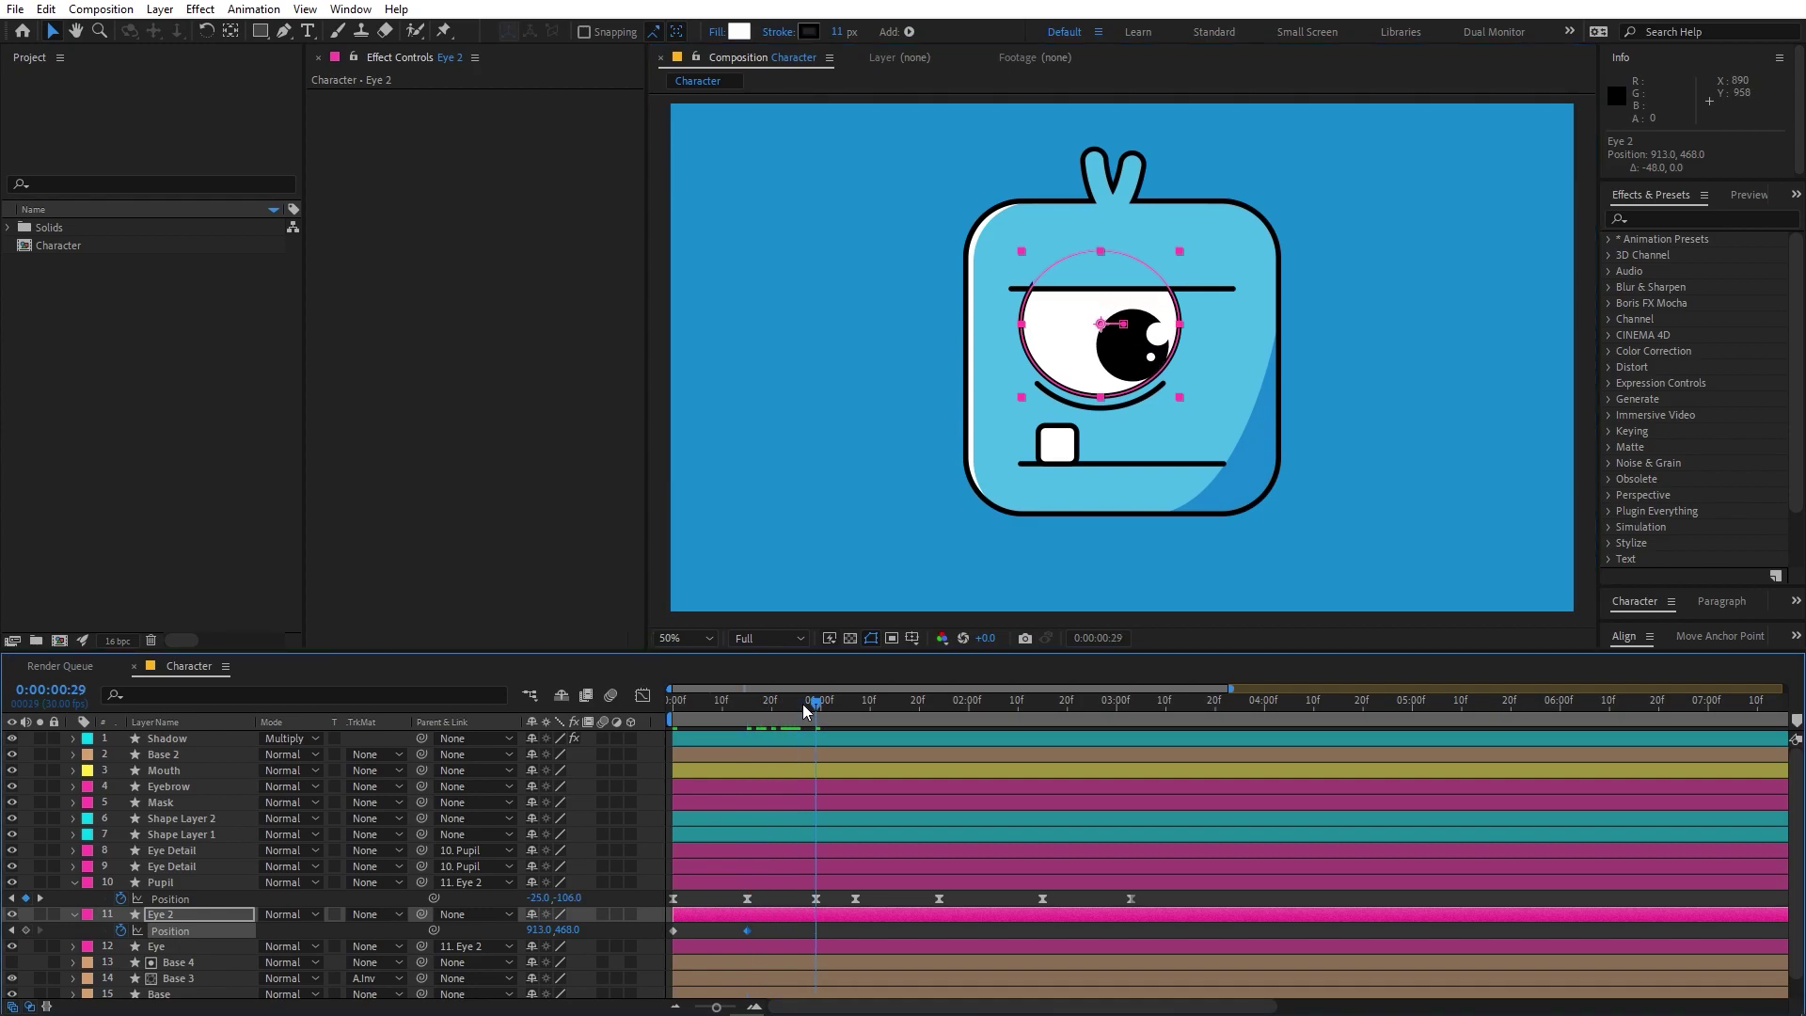
pyautogui.click(1082, 364)
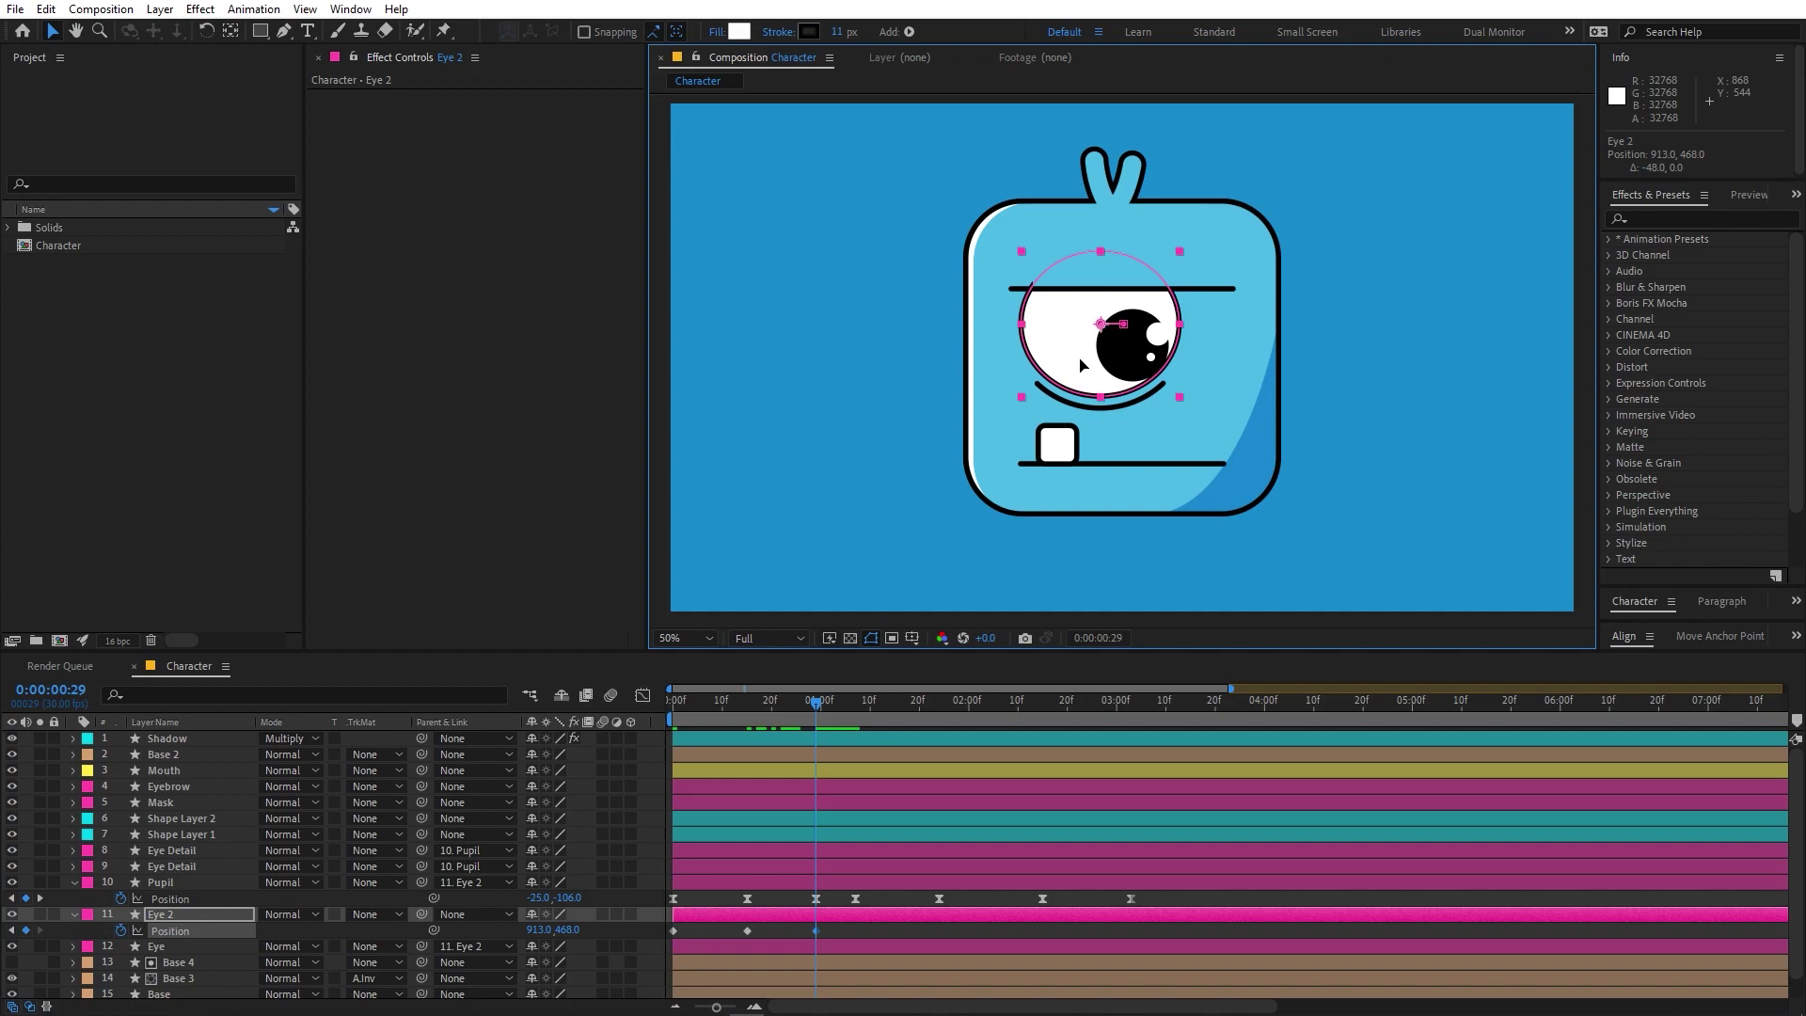
pyautogui.moveTo(1080, 366); pyautogui.dragTo(1106, 378)
# Step: Duplicate Eye 2's Position keyframe from 0:00:00:29 at 0:00:01:07 to hold the pose
pyautogui.click(855, 702)
pyautogui.click(822, 941)
pyautogui.moveTo(831, 928); pyautogui.dragTo(783, 939)
pyautogui.hotkey('ctrl', 'c')
pyautogui.hotkey('ctrl', 'v')
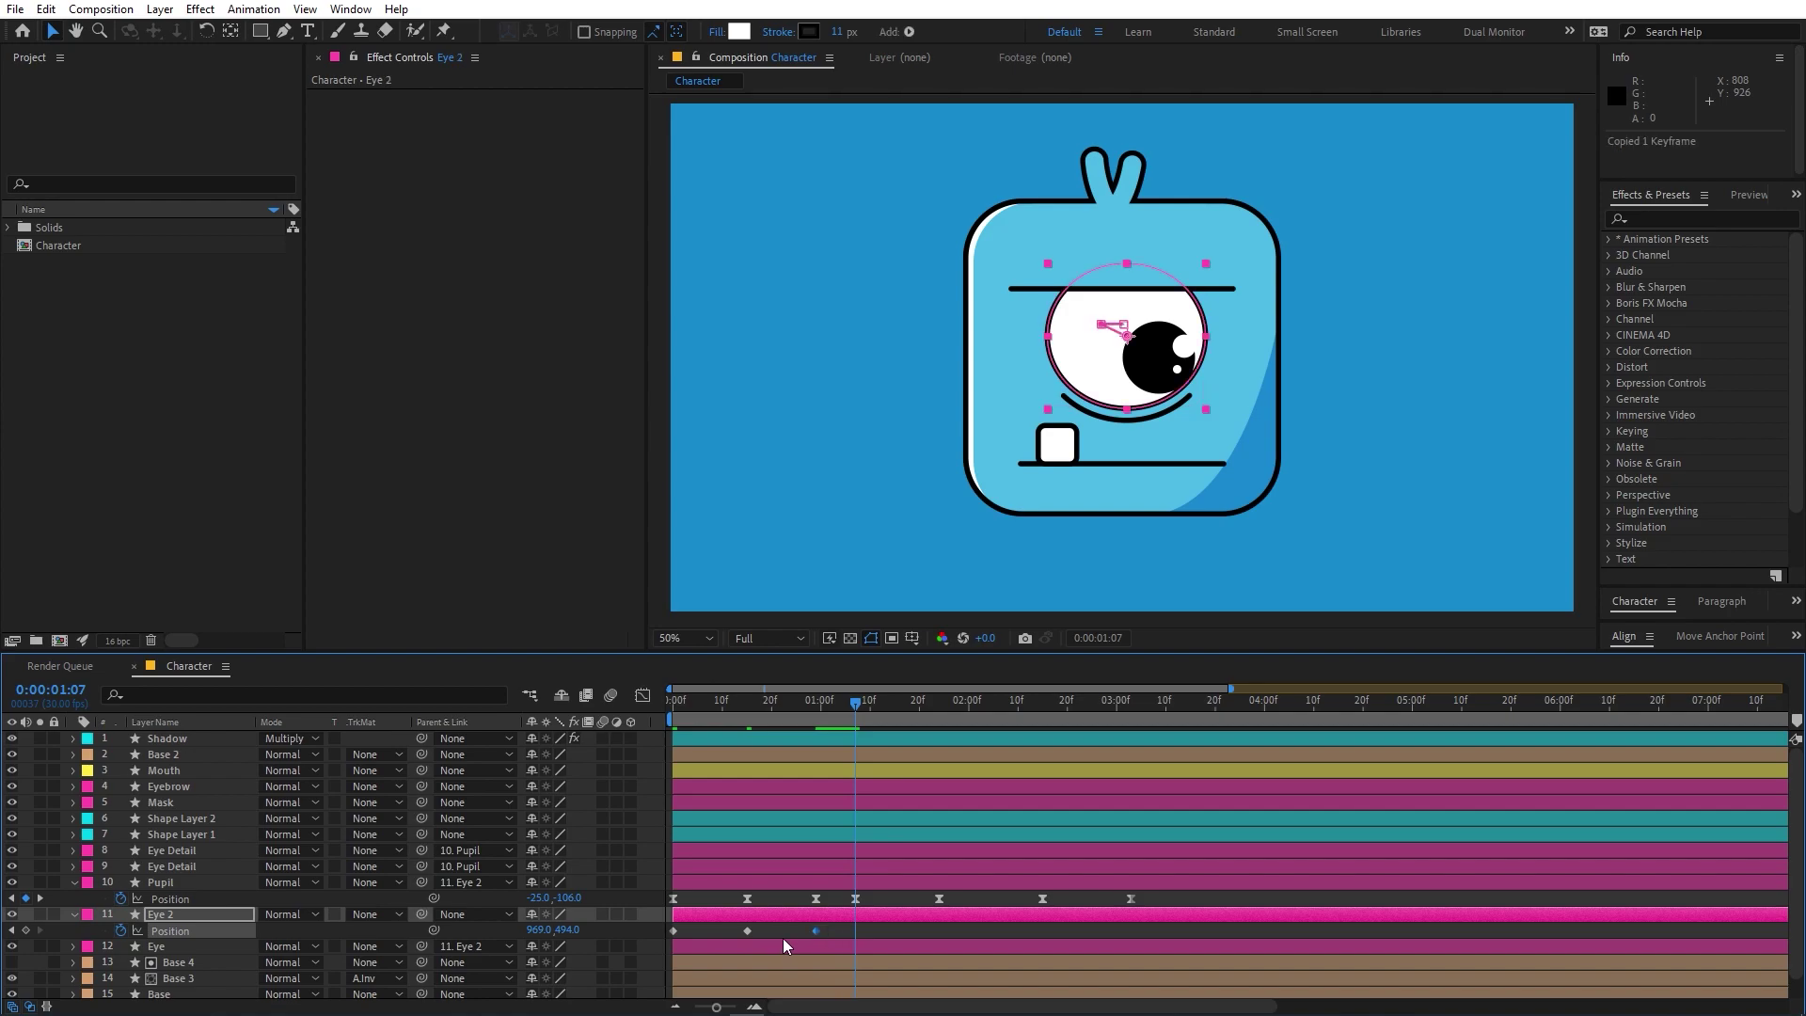
# Step: Move Eye 2 to Position 1035, 482 at 0:00:01:24 and to 963, 506 at 0:00:02:15
pyautogui.moveTo(855, 720); pyautogui.dragTo(941, 713)
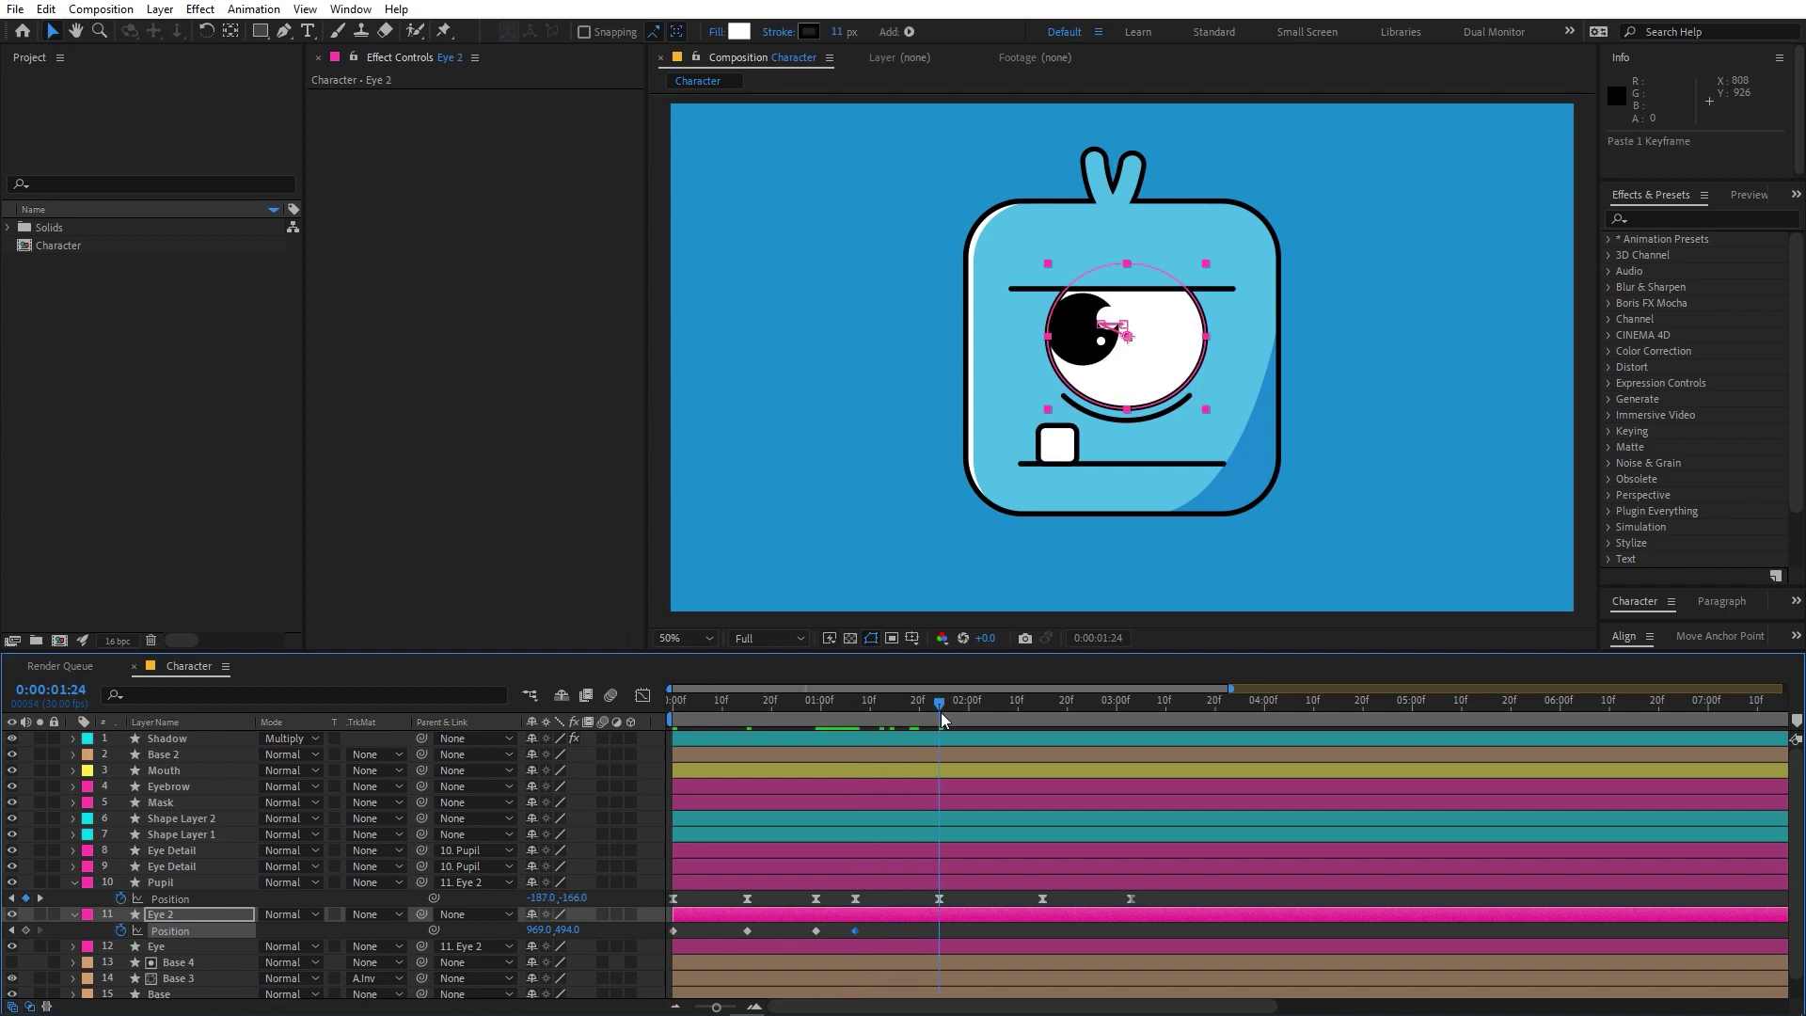
pyautogui.moveTo(1130, 377); pyautogui.dragTo(1160, 368)
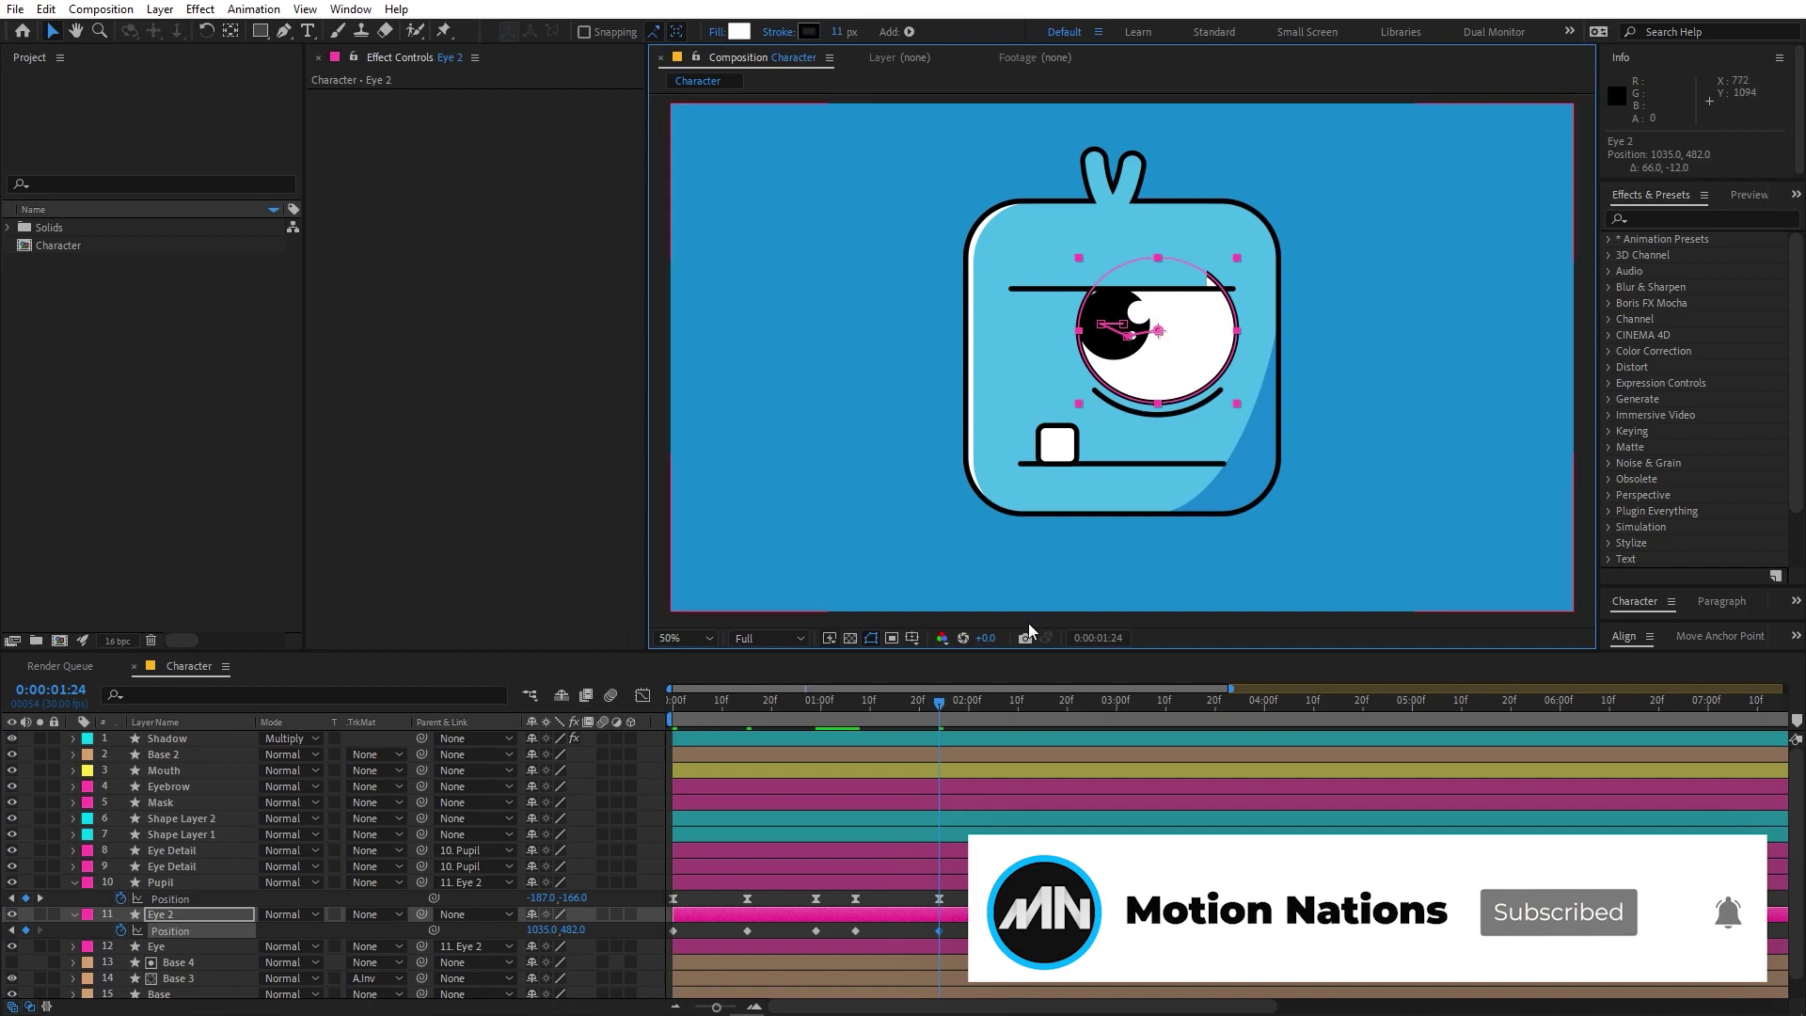
pyautogui.moveTo(939, 701); pyautogui.dragTo(1044, 720)
pyautogui.moveTo(1155, 369)
pyautogui.mouseDown()
pyautogui.moveTo(1122, 364)
pyautogui.moveTo(1128, 381)
pyautogui.mouseUp()
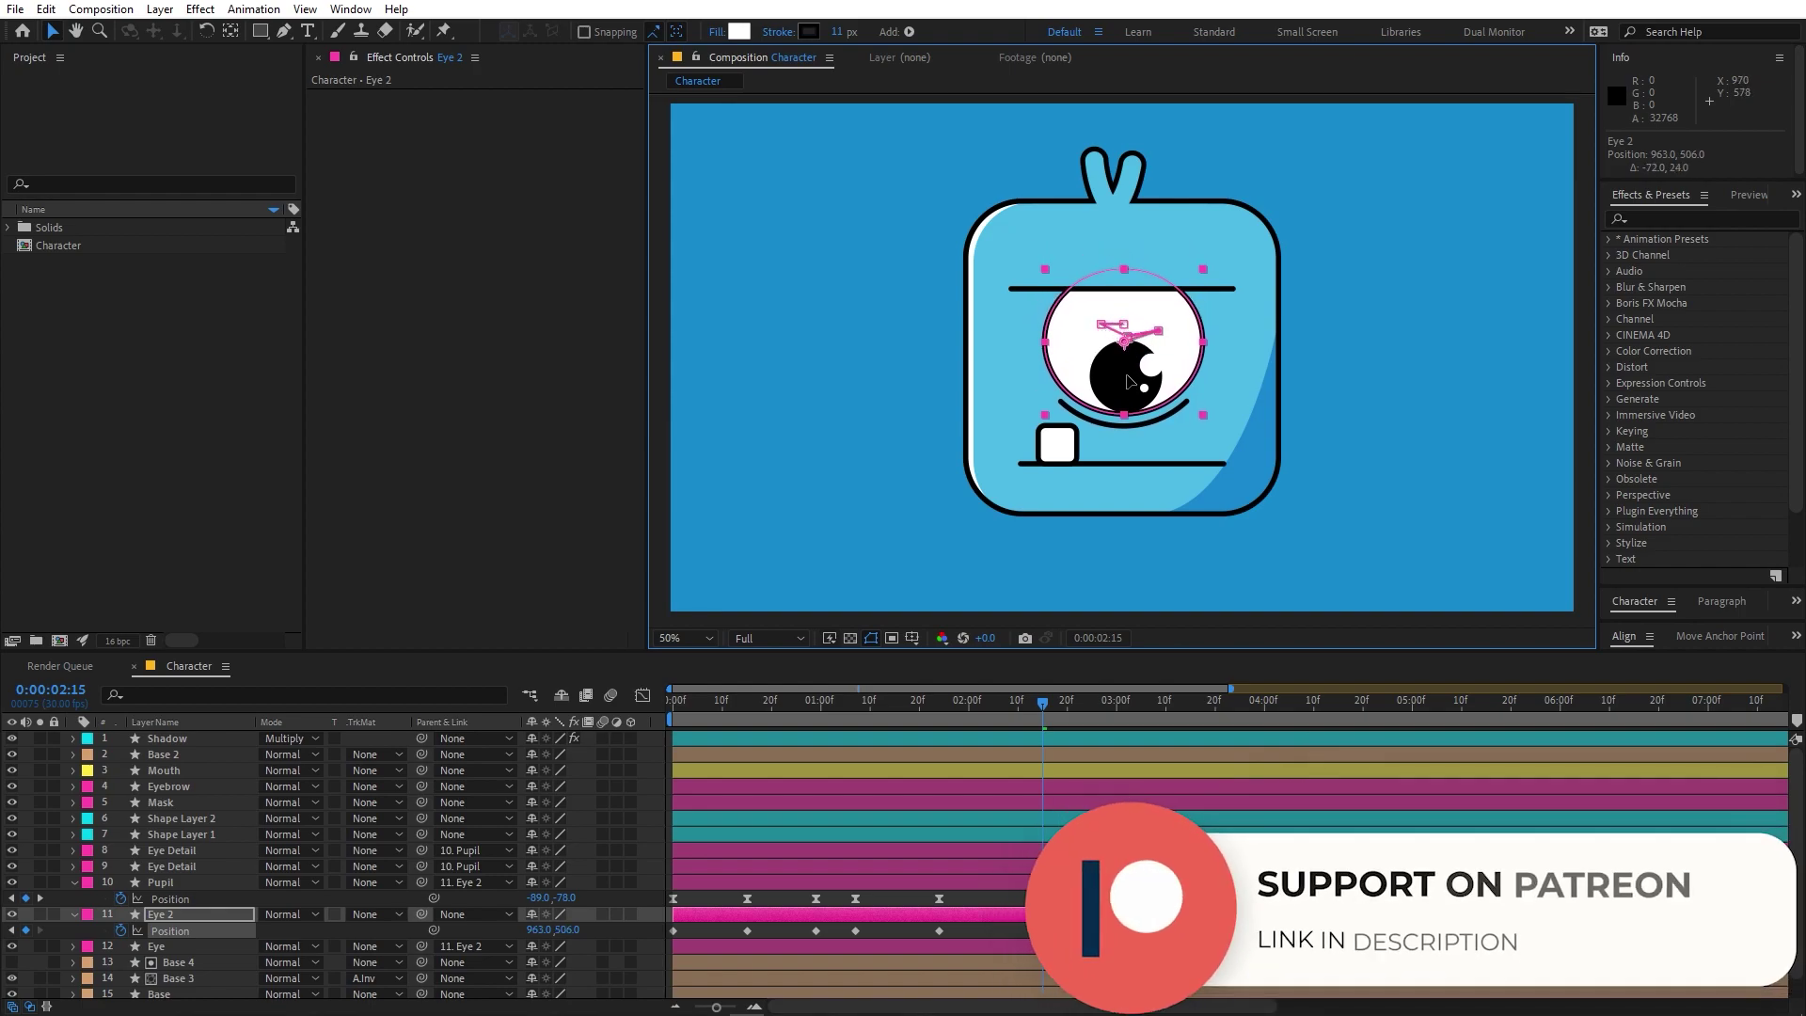
# Step: Duplicate Eye 2's first Position keyframe at 0:00:03:03 to return the eye to its starting place
pyautogui.moveTo(1044, 704); pyautogui.dragTo(1127, 708)
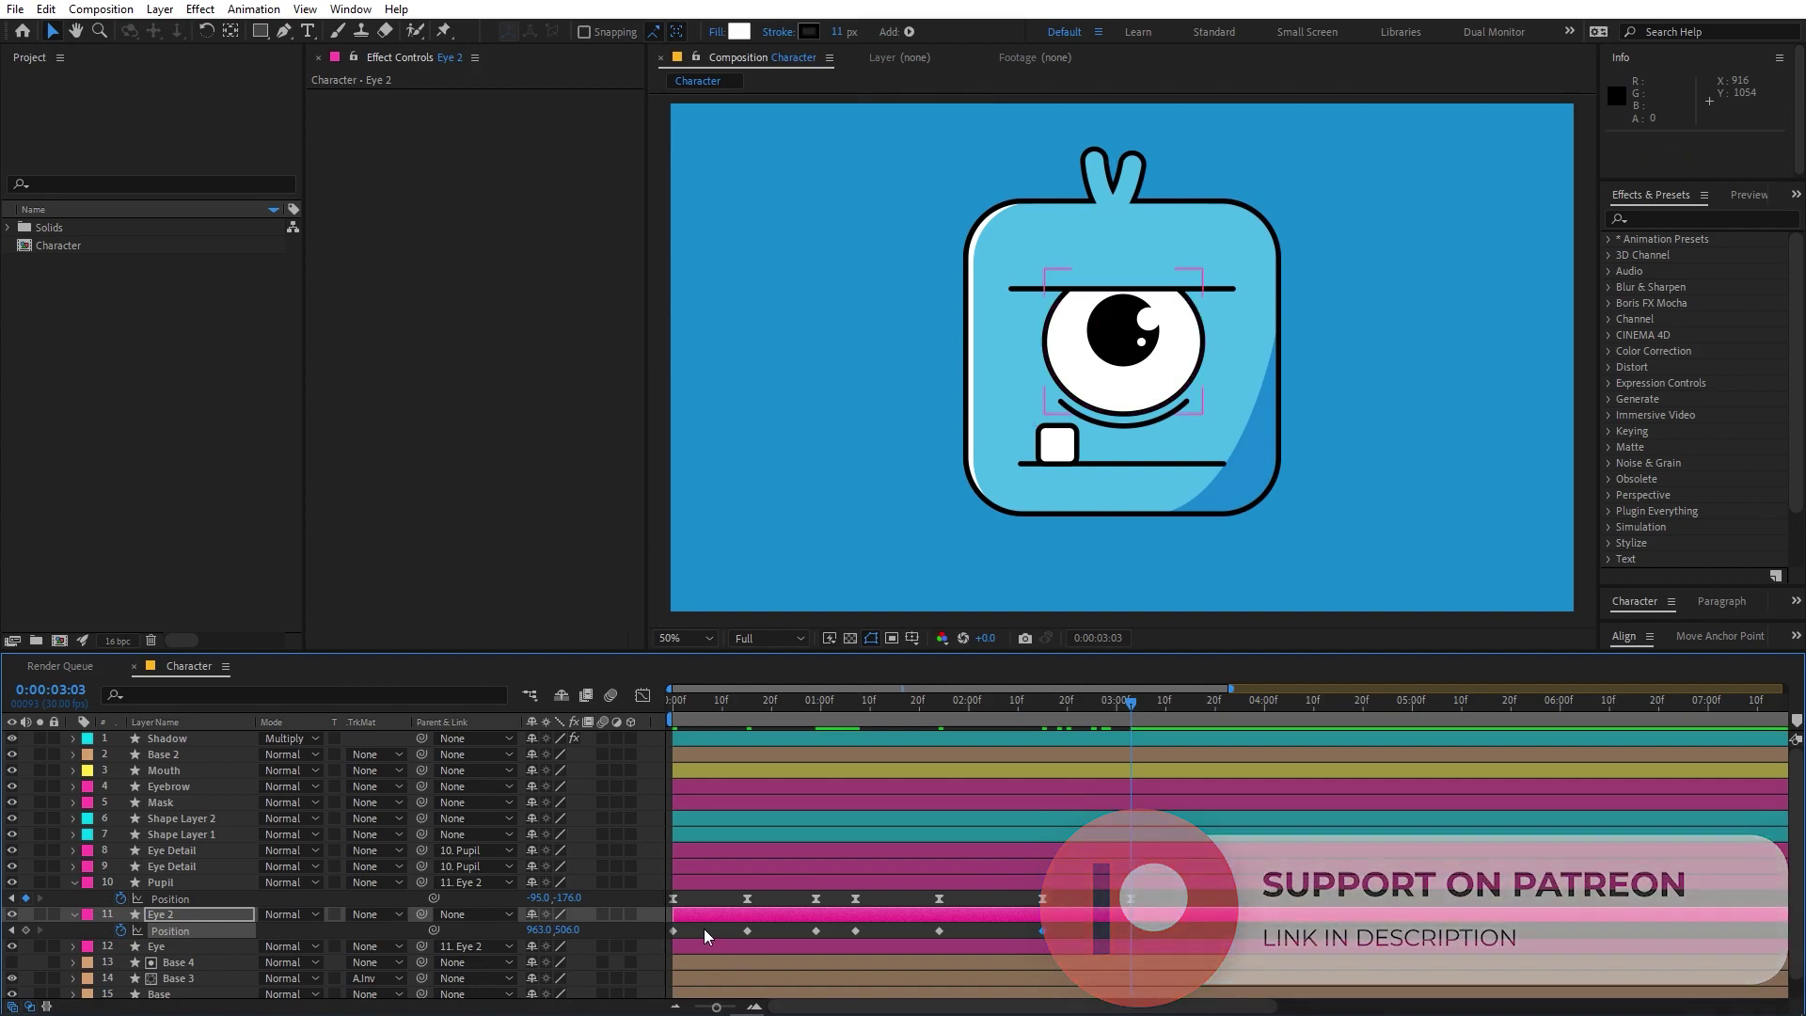
pyautogui.moveTo(703, 929); pyautogui.dragTo(652, 925)
pyautogui.hotkey('ctrl', 'c')
pyautogui.hotkey('ctrl', 'v')
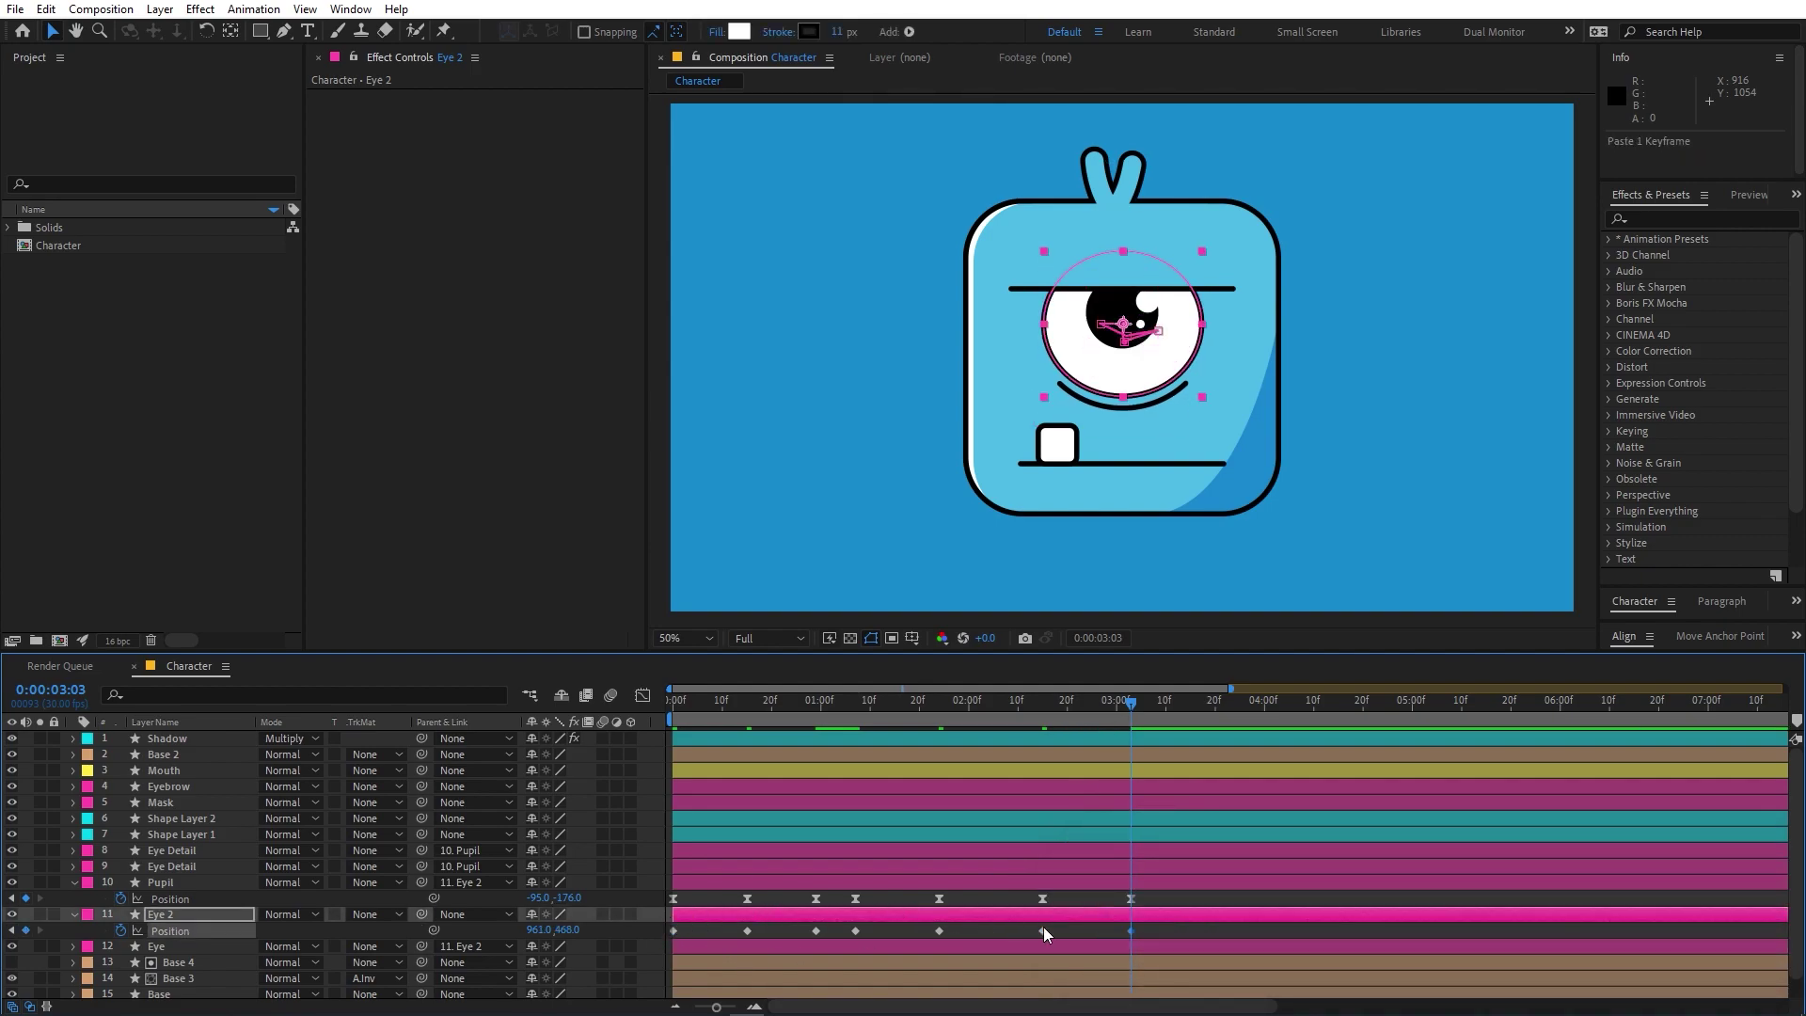
# Step: Ease all of Eye 2's Position keyframes and lengthen their incoming and outgoing influence in the speed graph
pyautogui.moveTo(1148, 927); pyautogui.dragTo(620, 931)
pyautogui.click(642, 695)
pyautogui.moveTo(1317, 892); pyautogui.dragTo(452, 982)
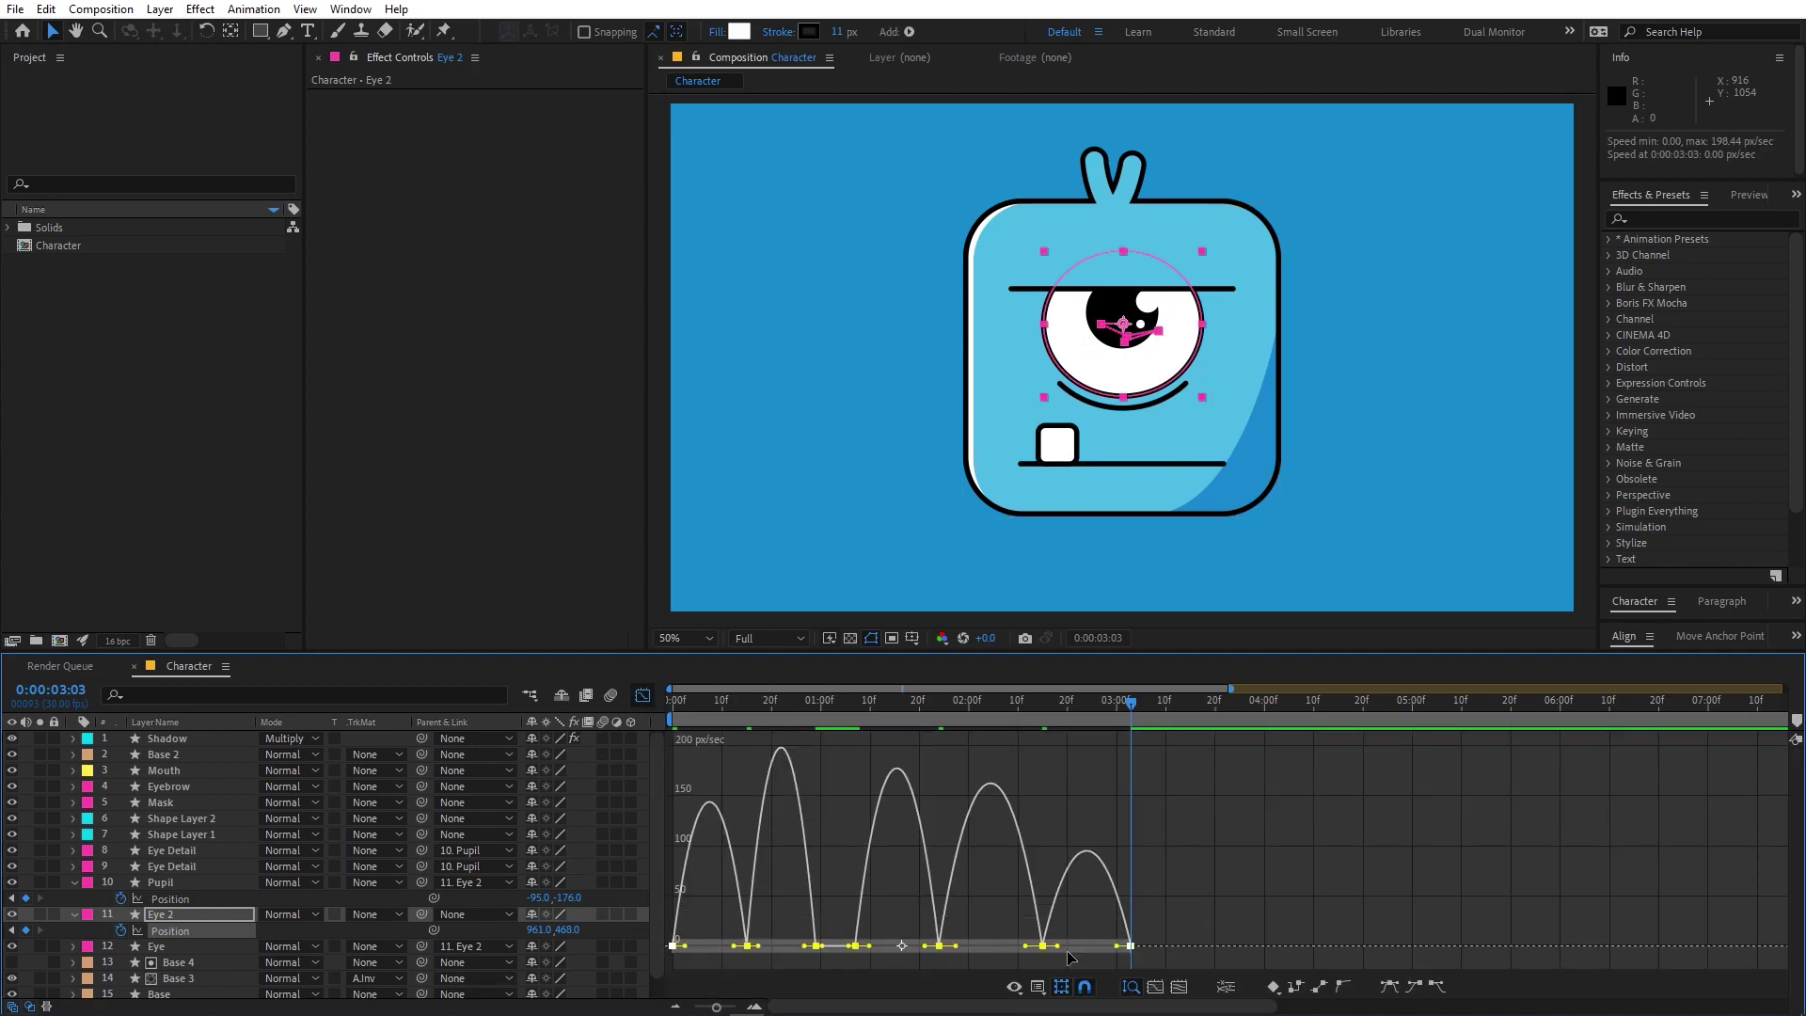
pyautogui.click(1060, 986)
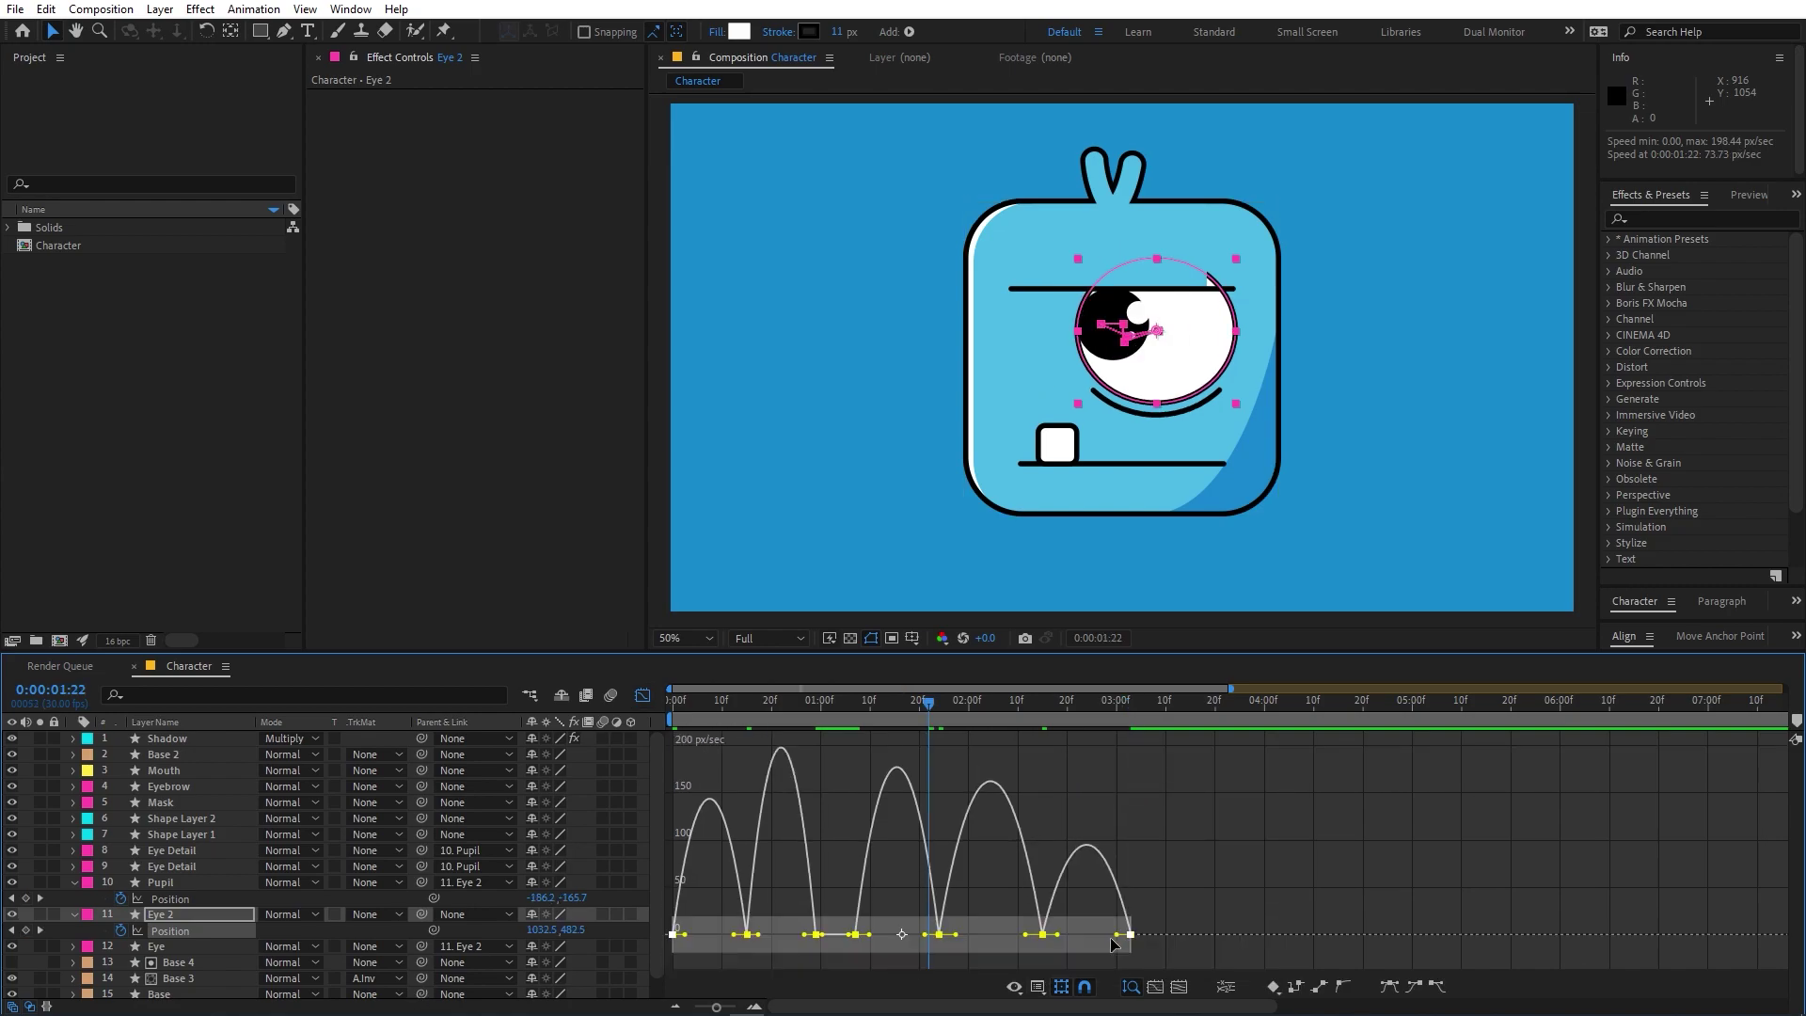
pyautogui.moveTo(1117, 935); pyautogui.dragTo(640, 977)
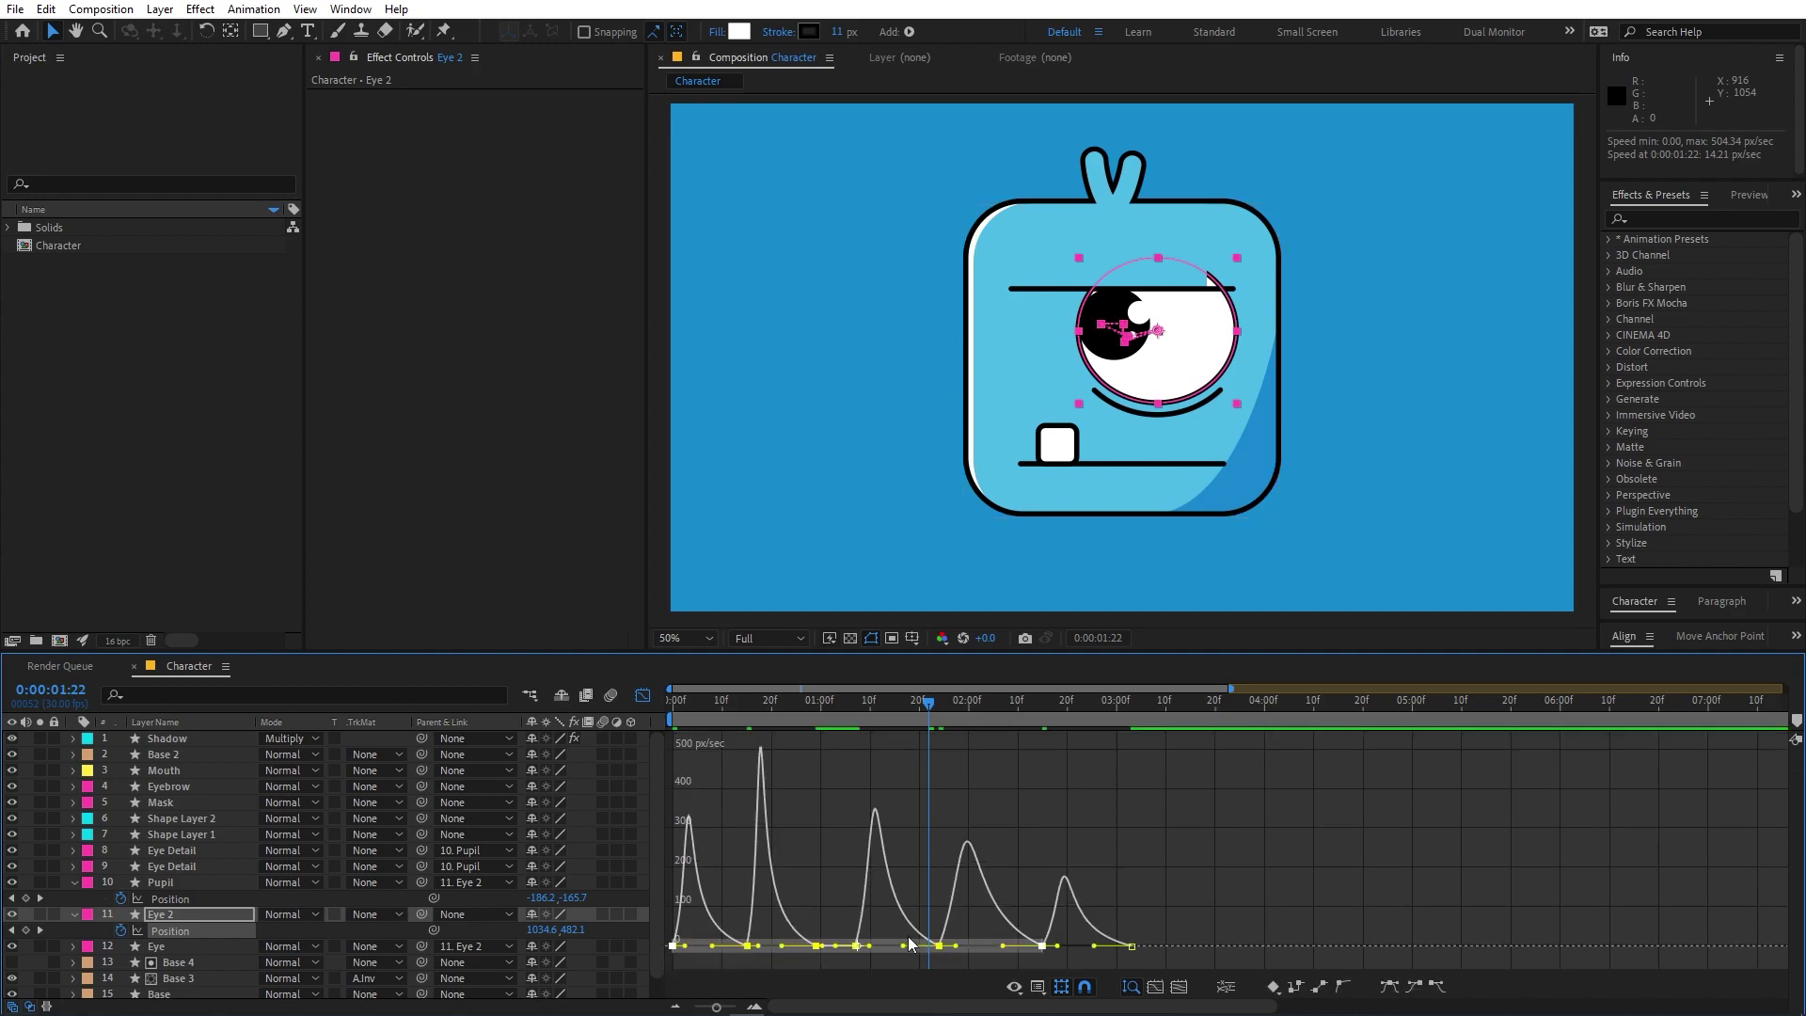
pyautogui.moveTo(764, 946); pyautogui.dragTo(770, 947)
# Step: Preview the eye animation from the start and close the speed graph
pyautogui.press('Home')
pyautogui.press('space')
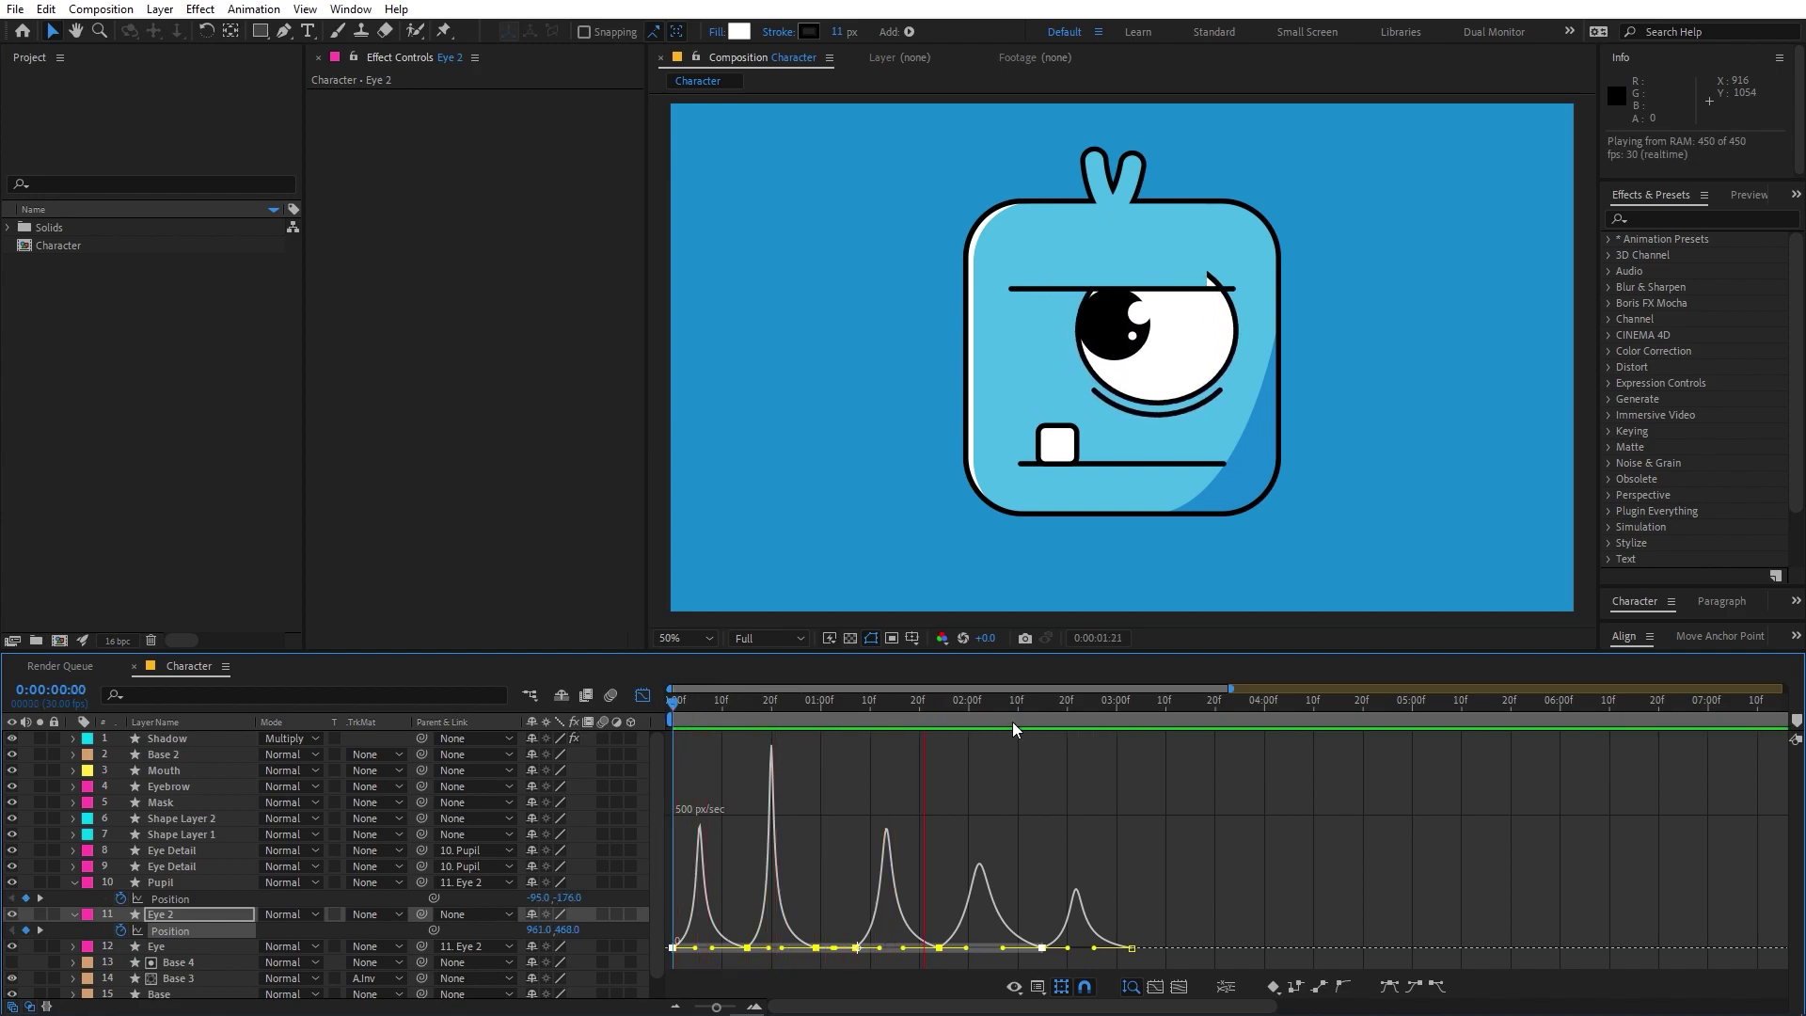
pyautogui.press('space')
pyautogui.hotkey('shift', 'F3')
# Step: Widen the Mask layer above the eye by setting its horizontal Scale to 112.5%
pyautogui.click(1133, 700)
pyautogui.moveTo(1108, 705); pyautogui.dragTo(934, 731)
pyautogui.click(1085, 237)
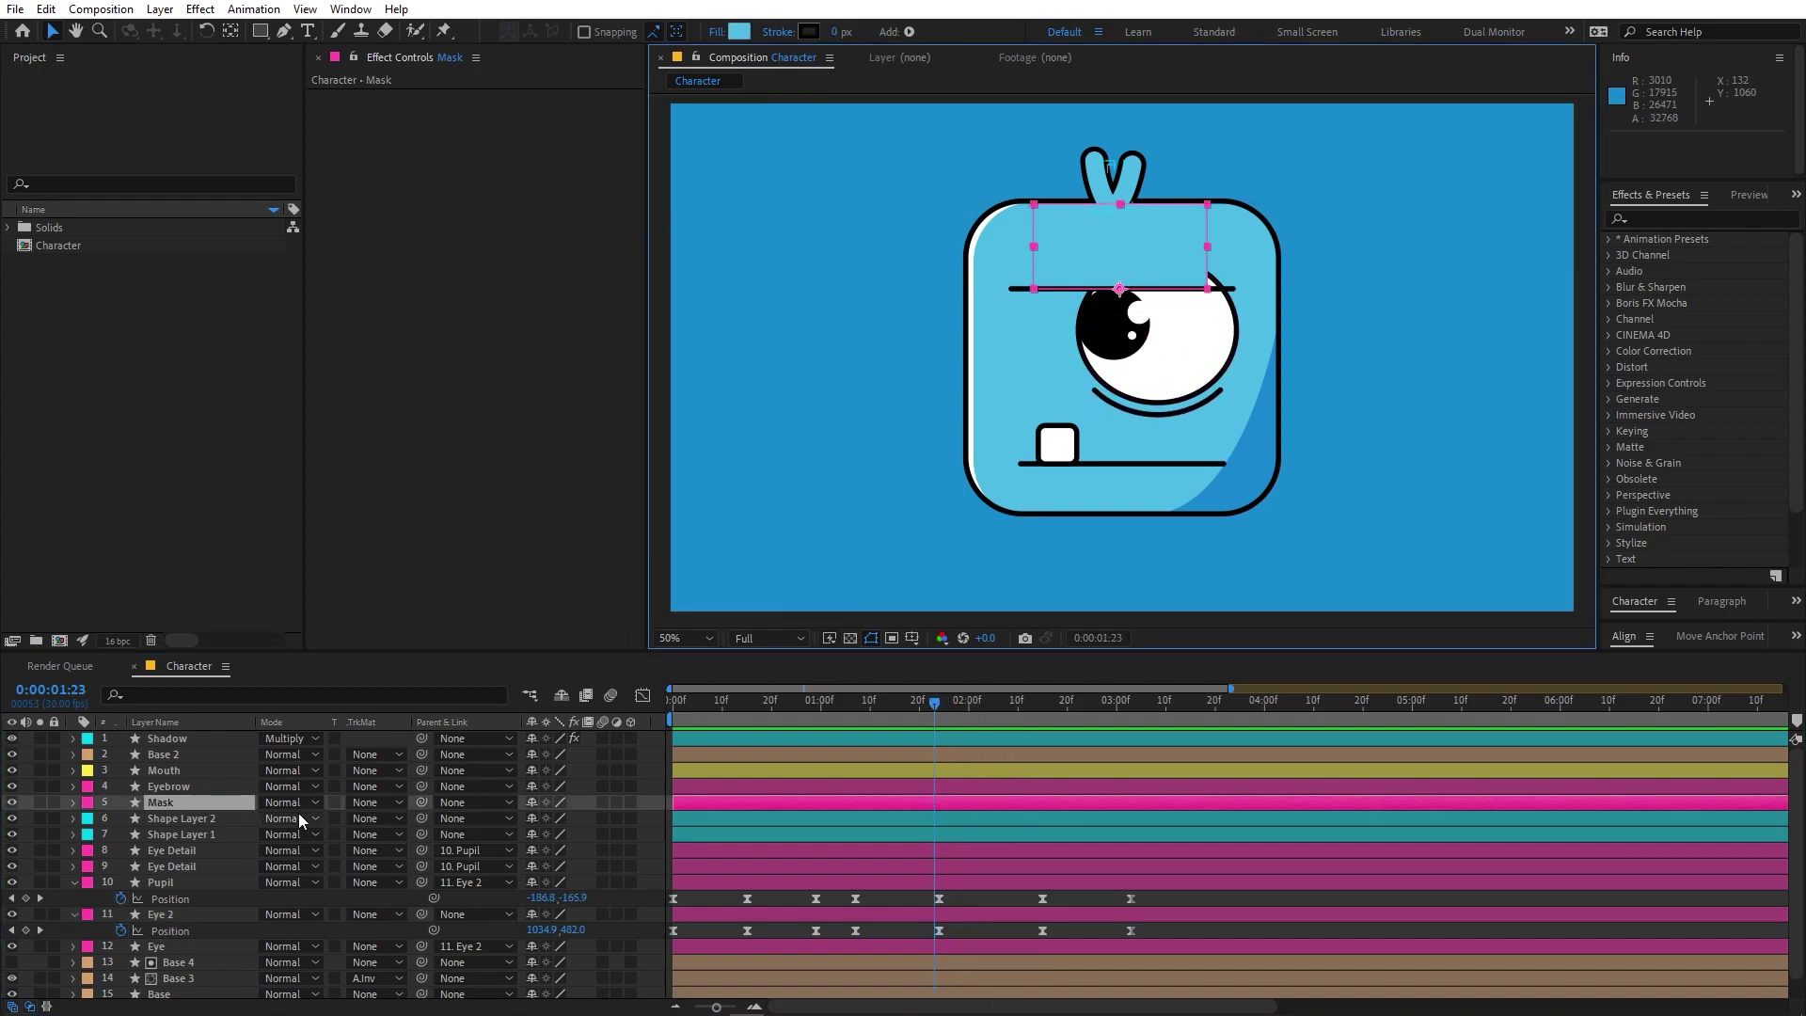
pyautogui.press('s')
pyautogui.moveTo(551, 818); pyautogui.dragTo(662, 821)
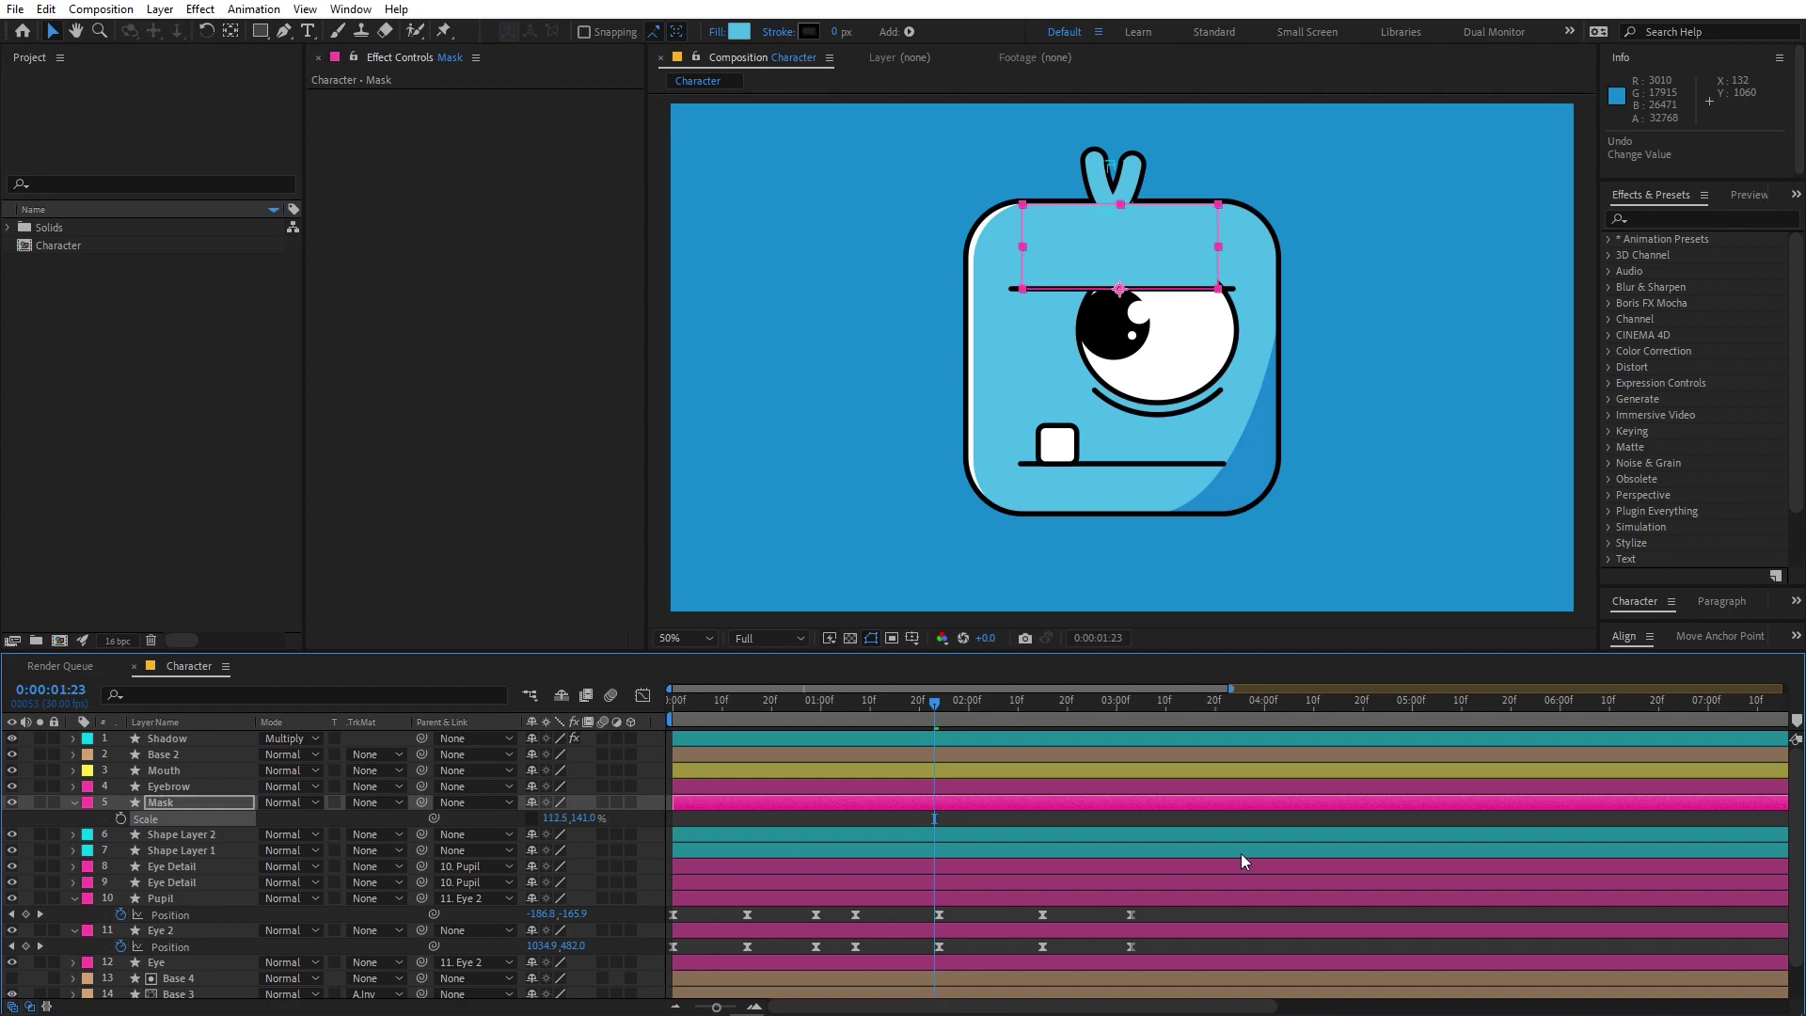
# Step: Bring Eye 2 back inward to Position 1015, 482 at the 0:00:01:24 keyframe and scrub through the motion
pyautogui.click(941, 708)
pyautogui.click(1023, 932)
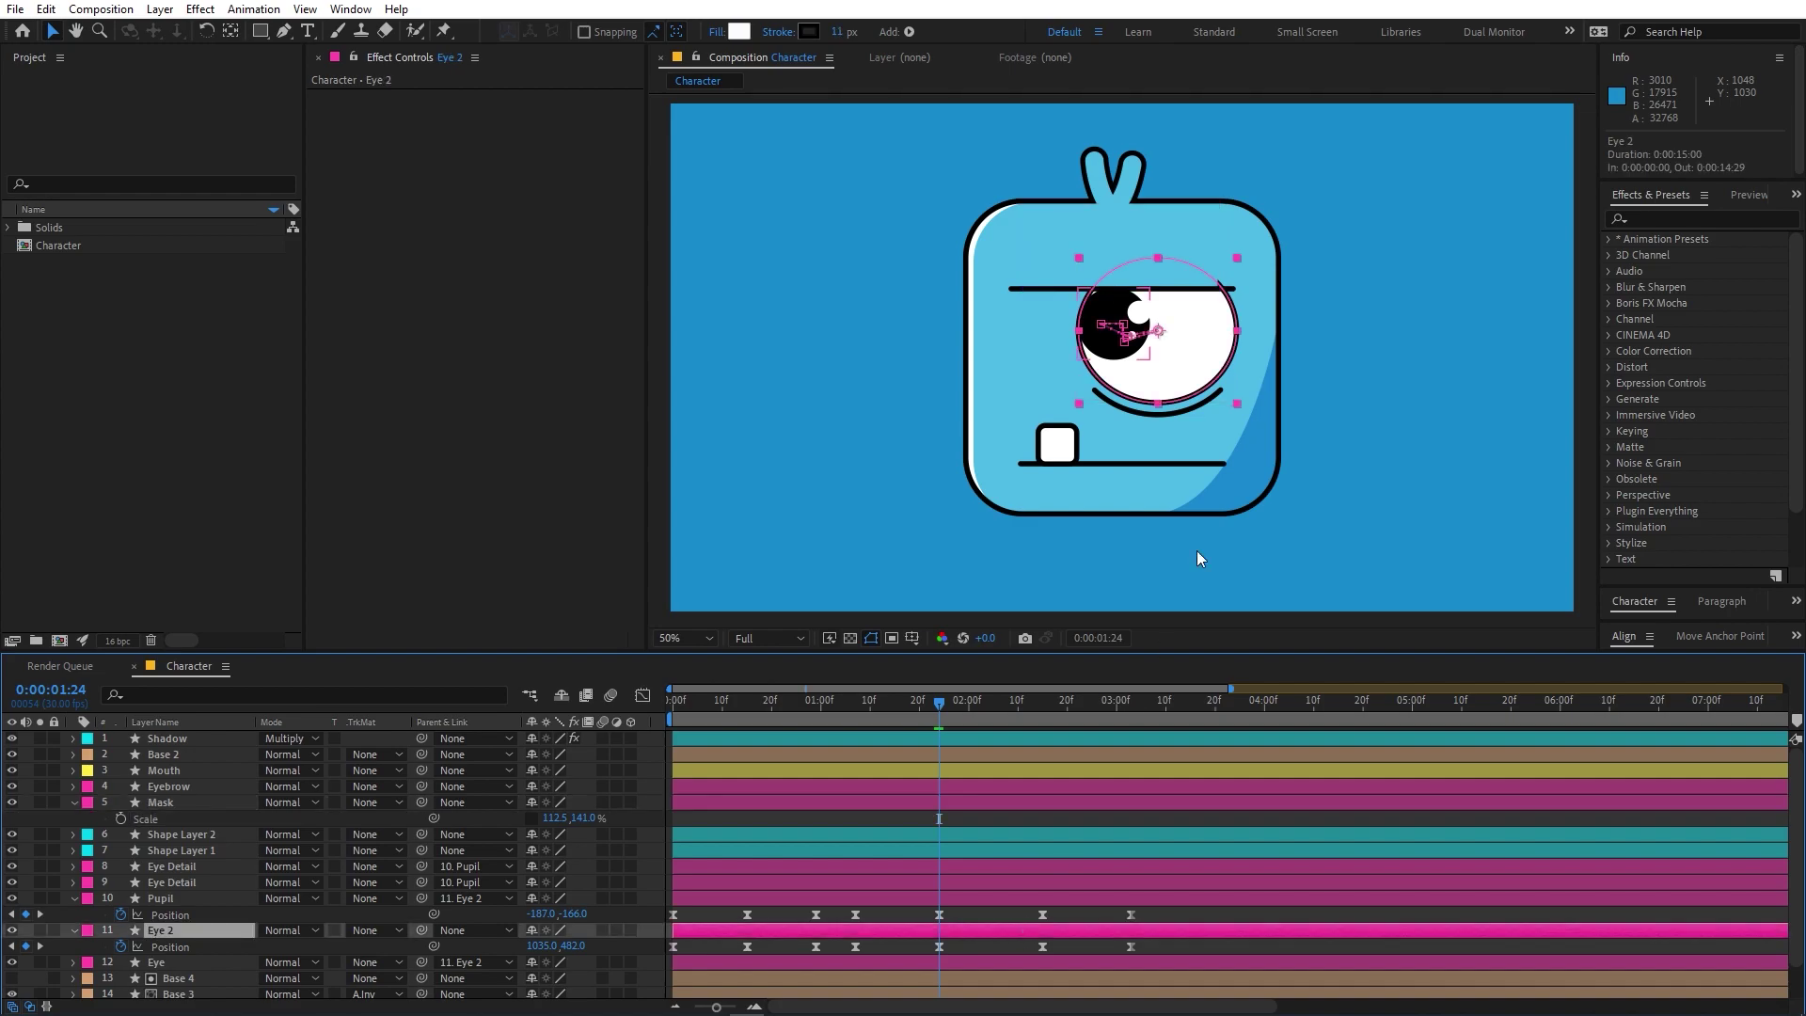
pyautogui.moveTo(1183, 321); pyautogui.dragTo(1175, 322)
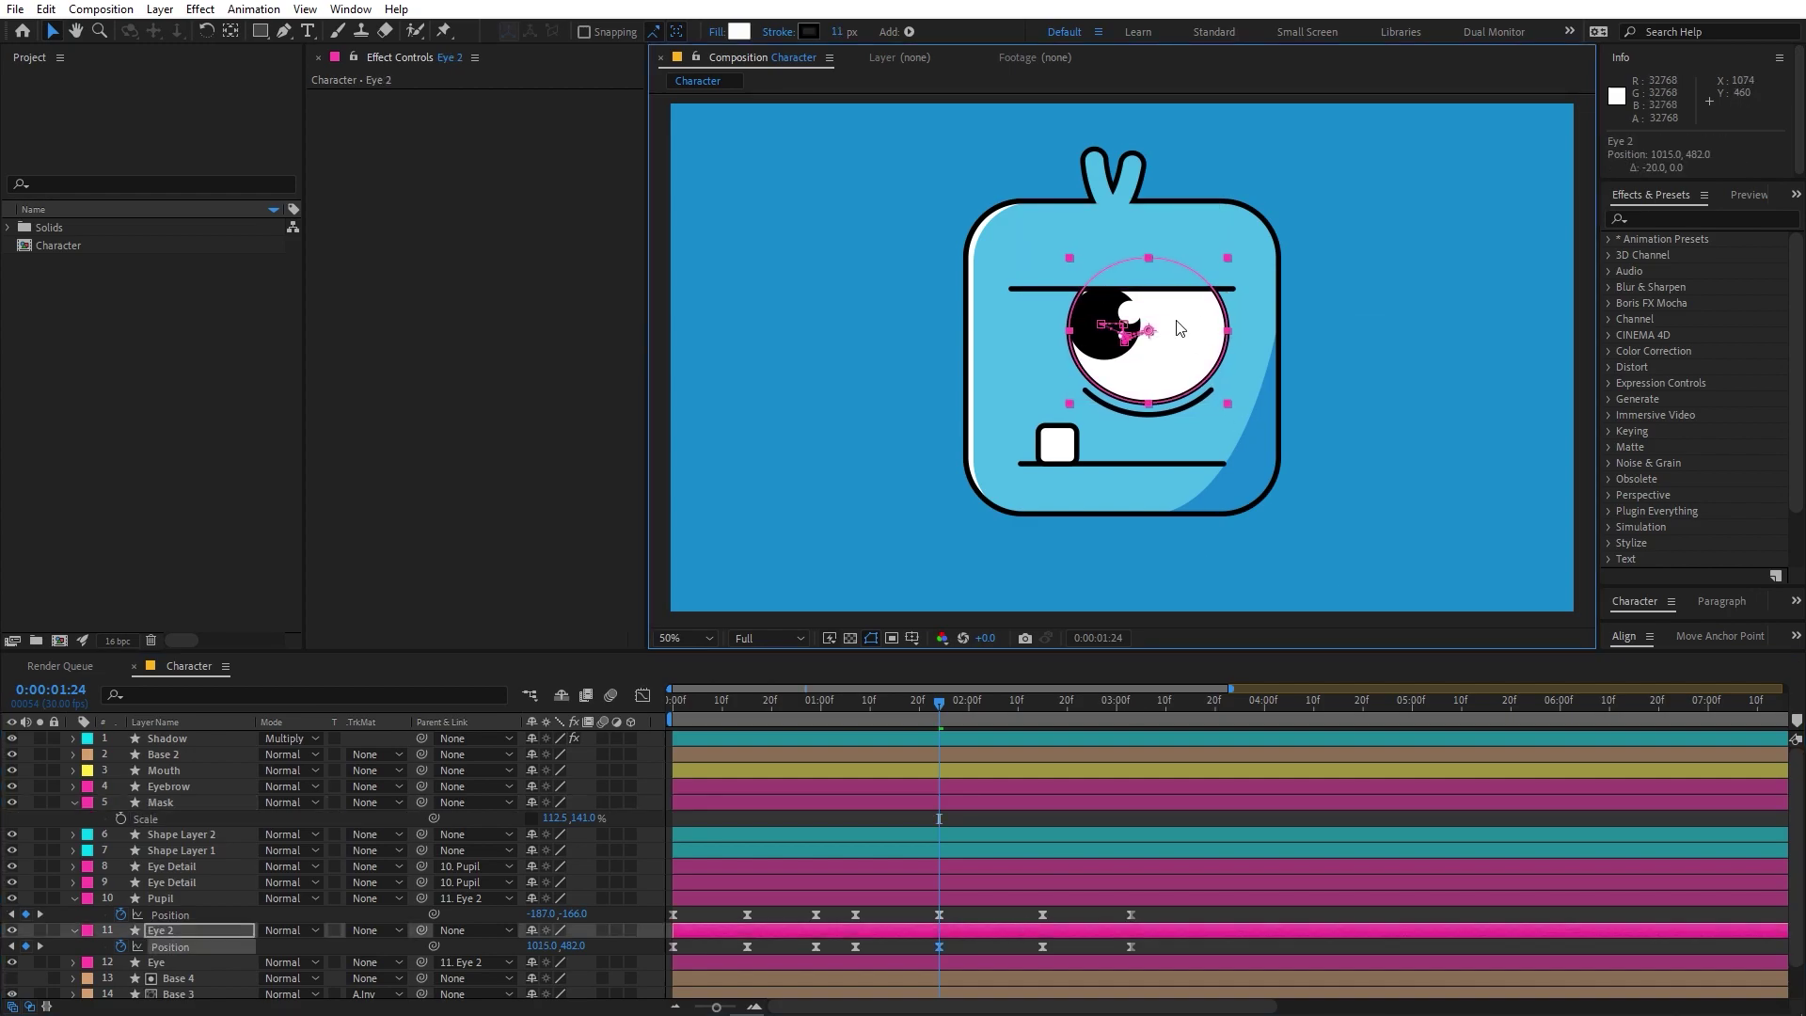
pyautogui.moveTo(884, 713); pyautogui.dragTo(779, 801)
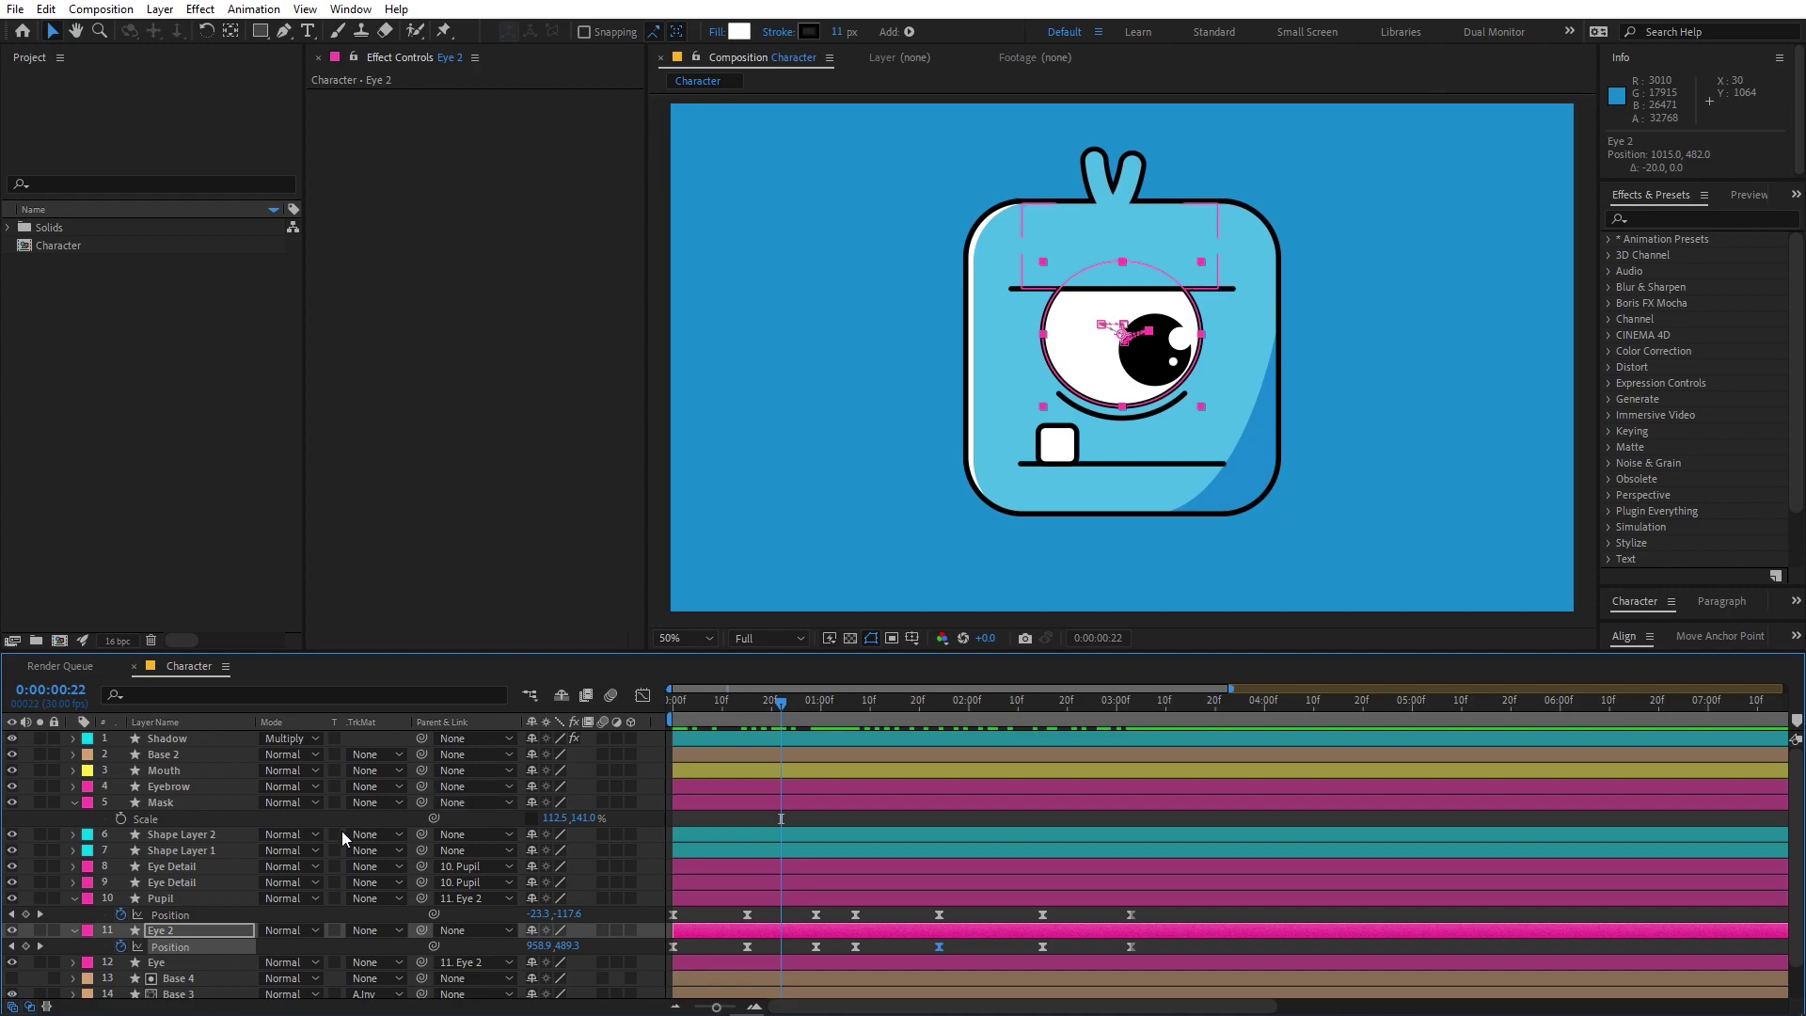
# Step: Add a vertex at the middle of the Eyebrow line with the Pen tool and convert it to a smooth point
pyautogui.click(172, 785)
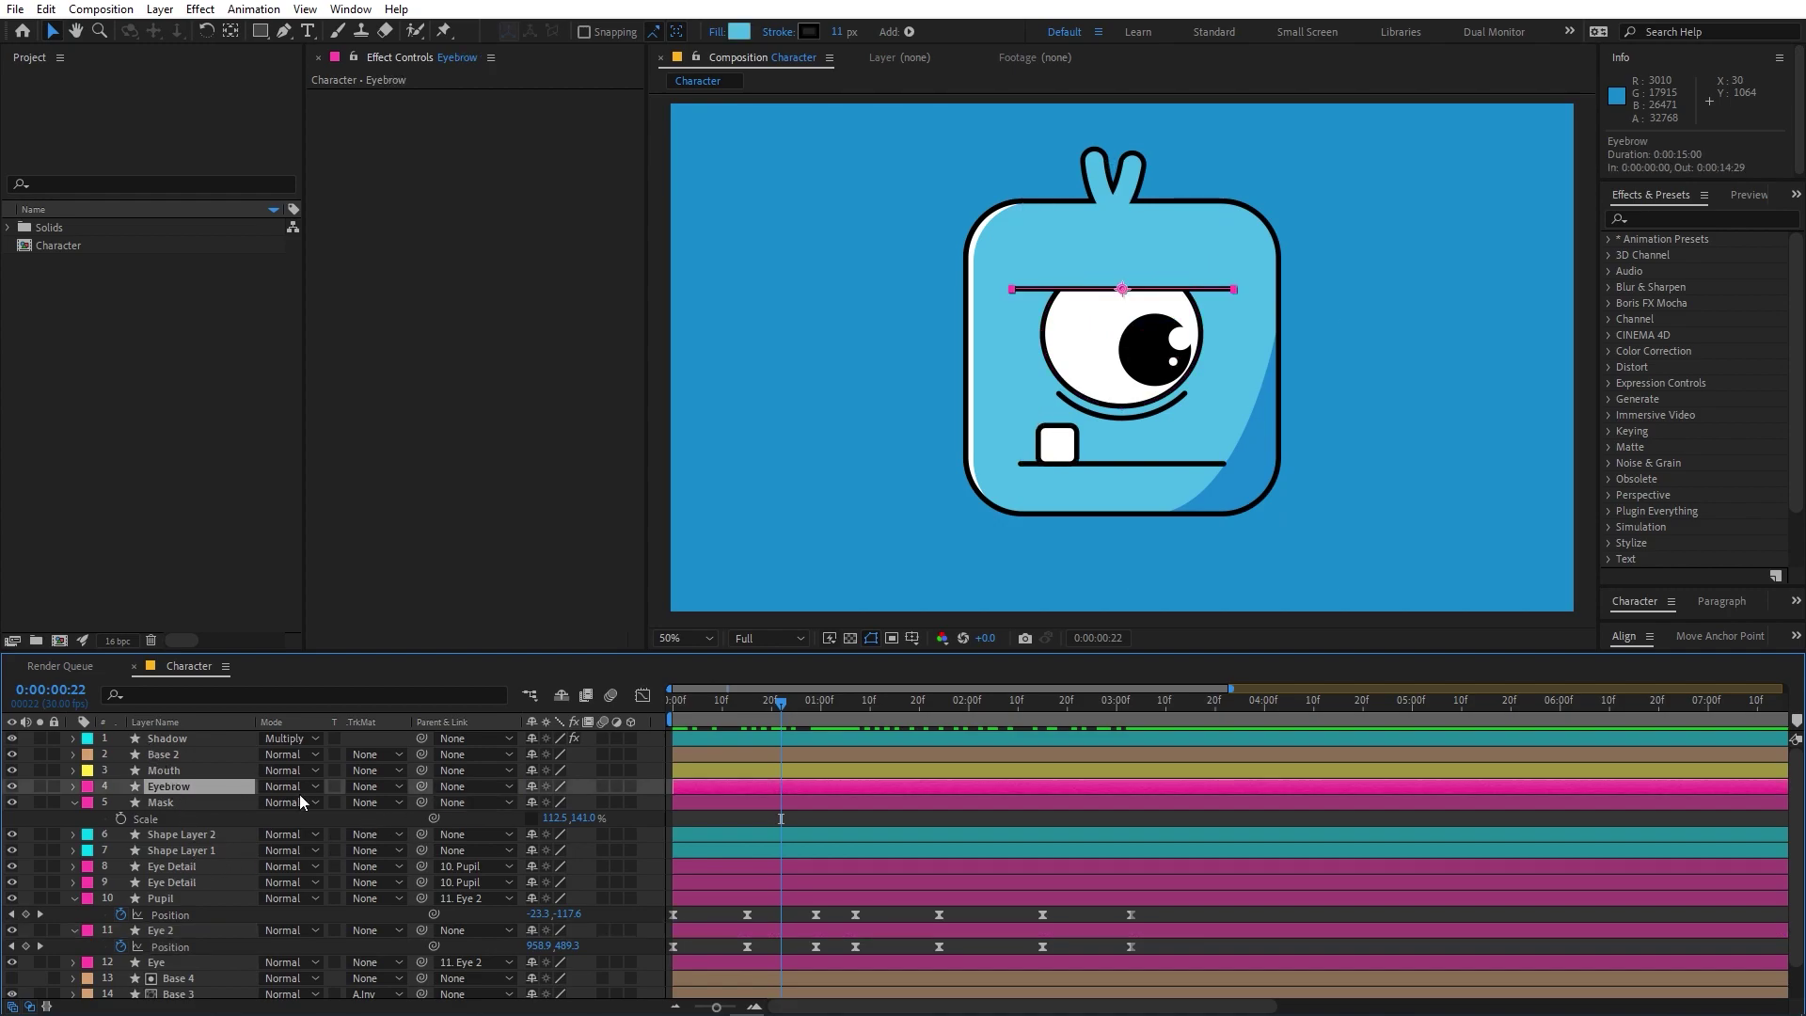
pyautogui.click(743, 705)
pyautogui.press('Home')
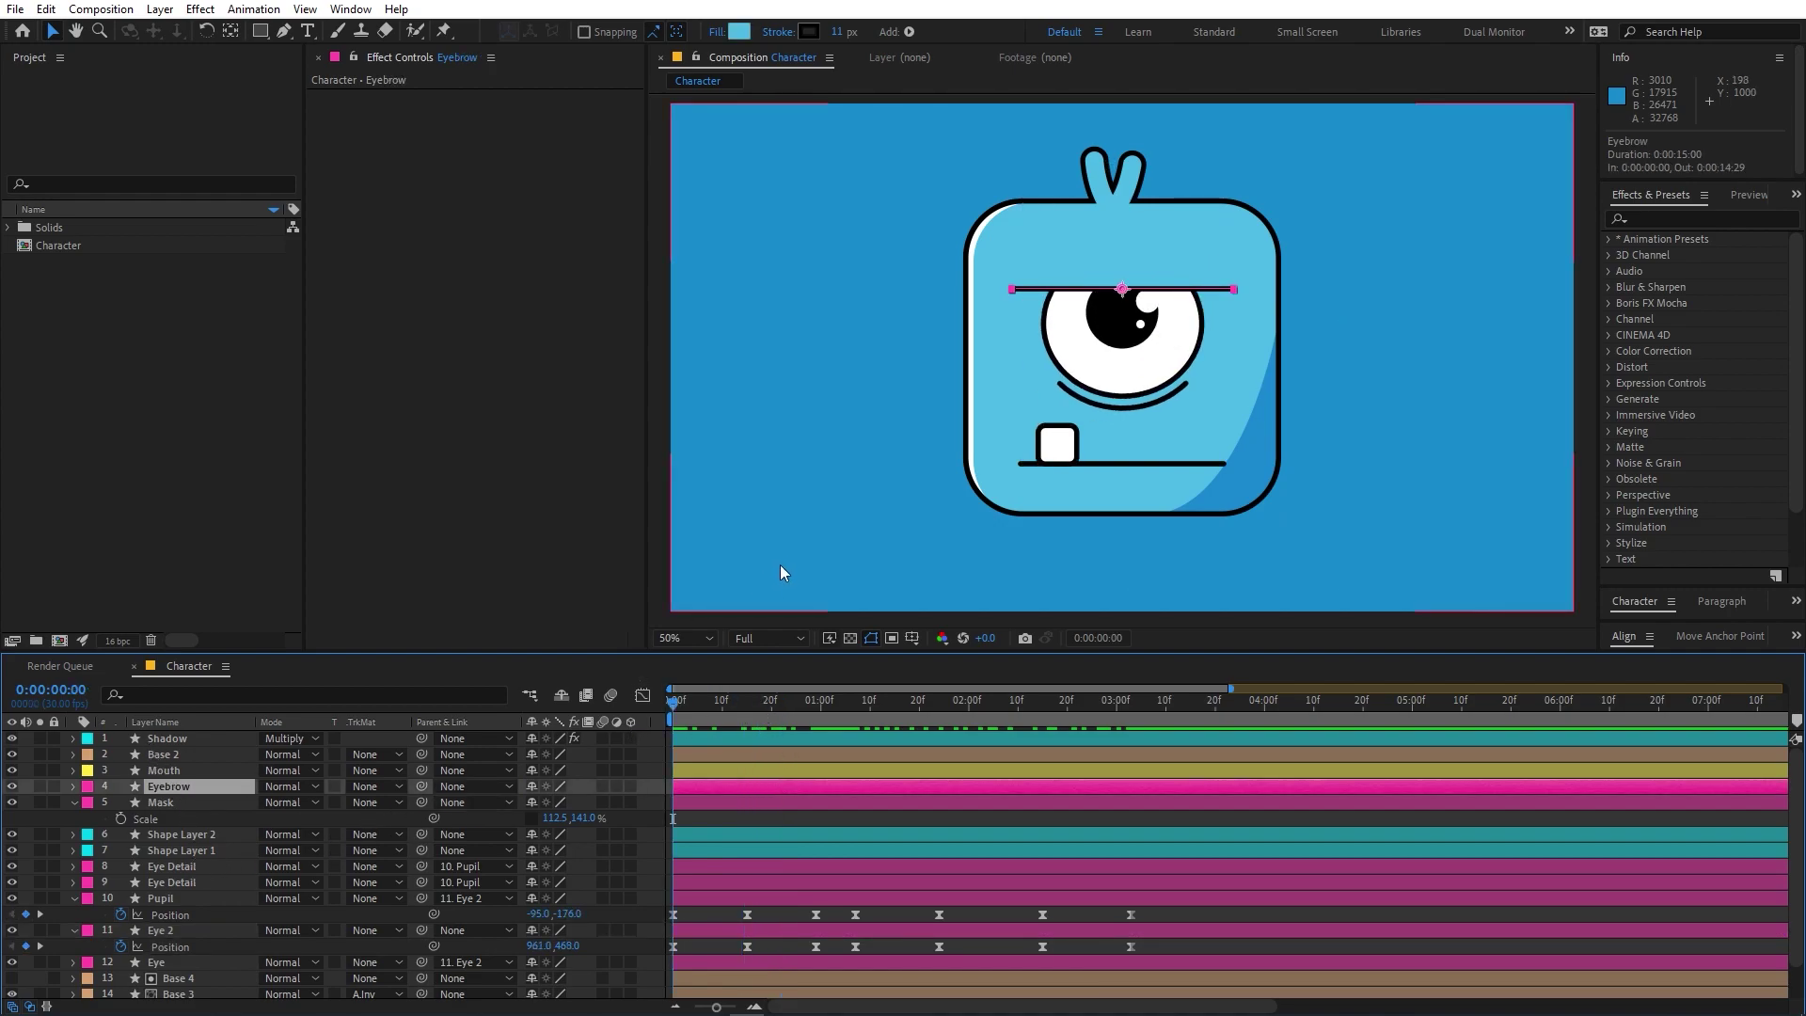
pyautogui.press('.')
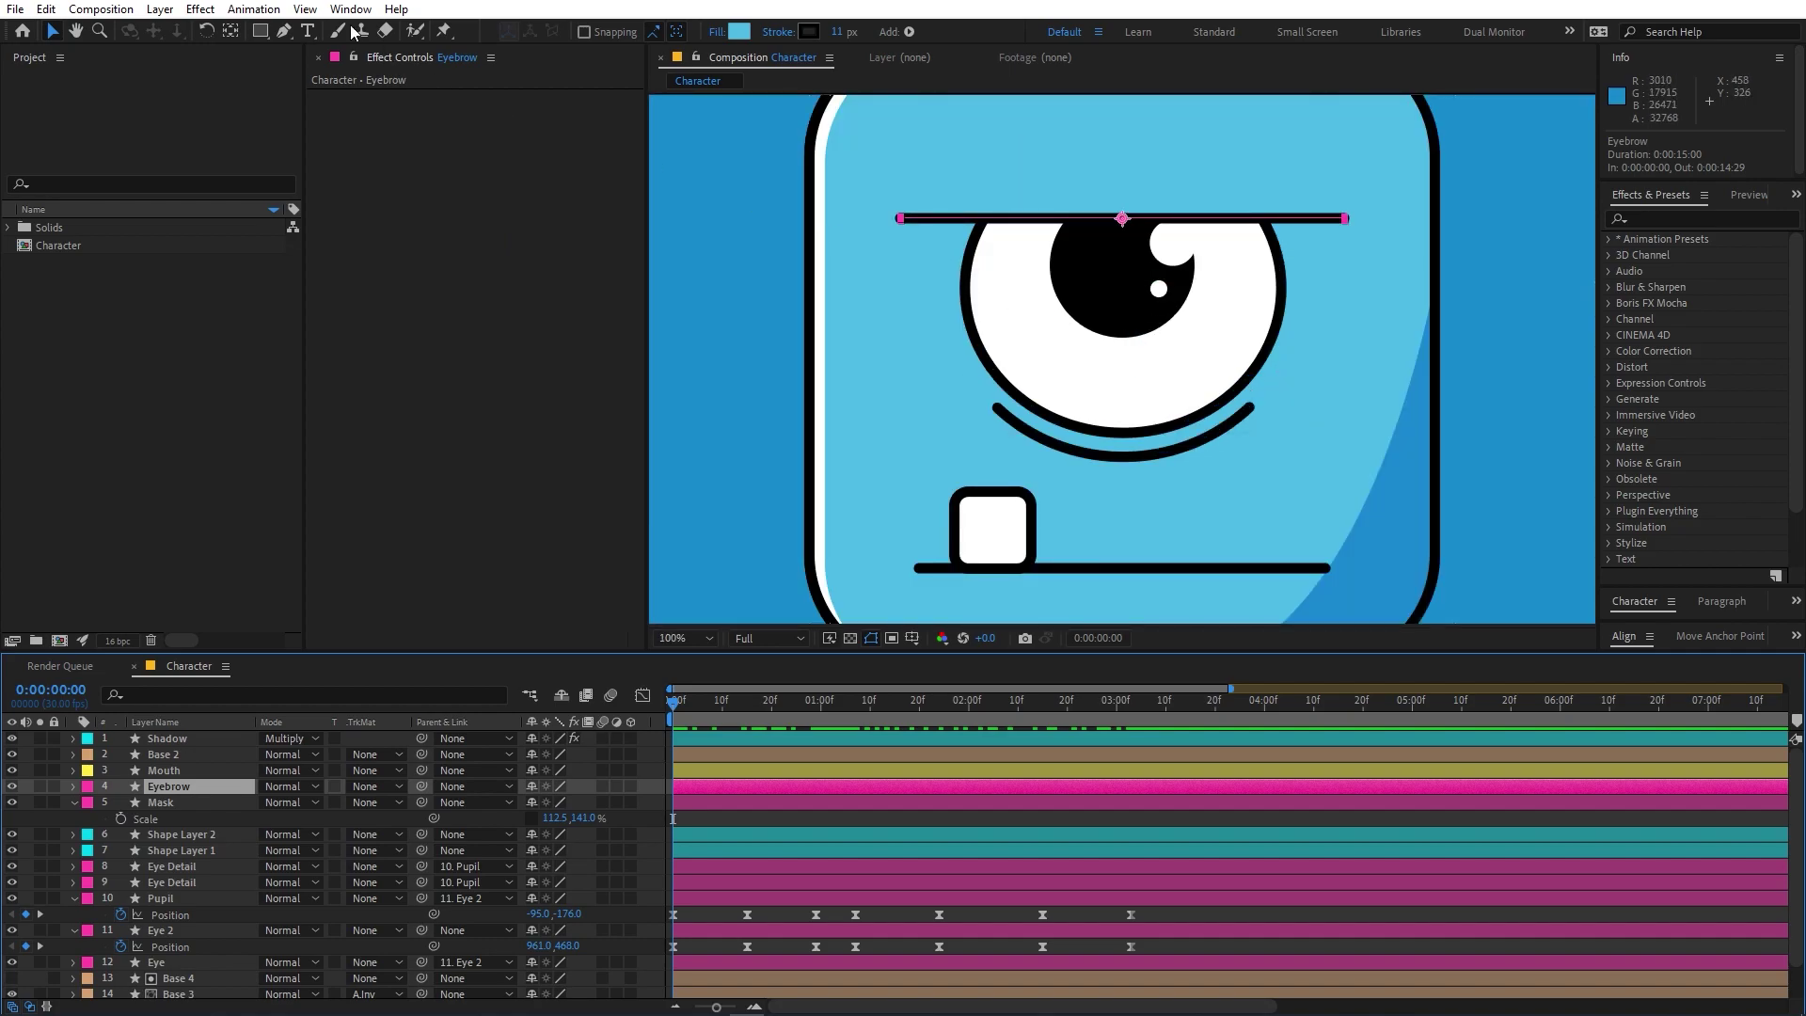
pyautogui.click(283, 32)
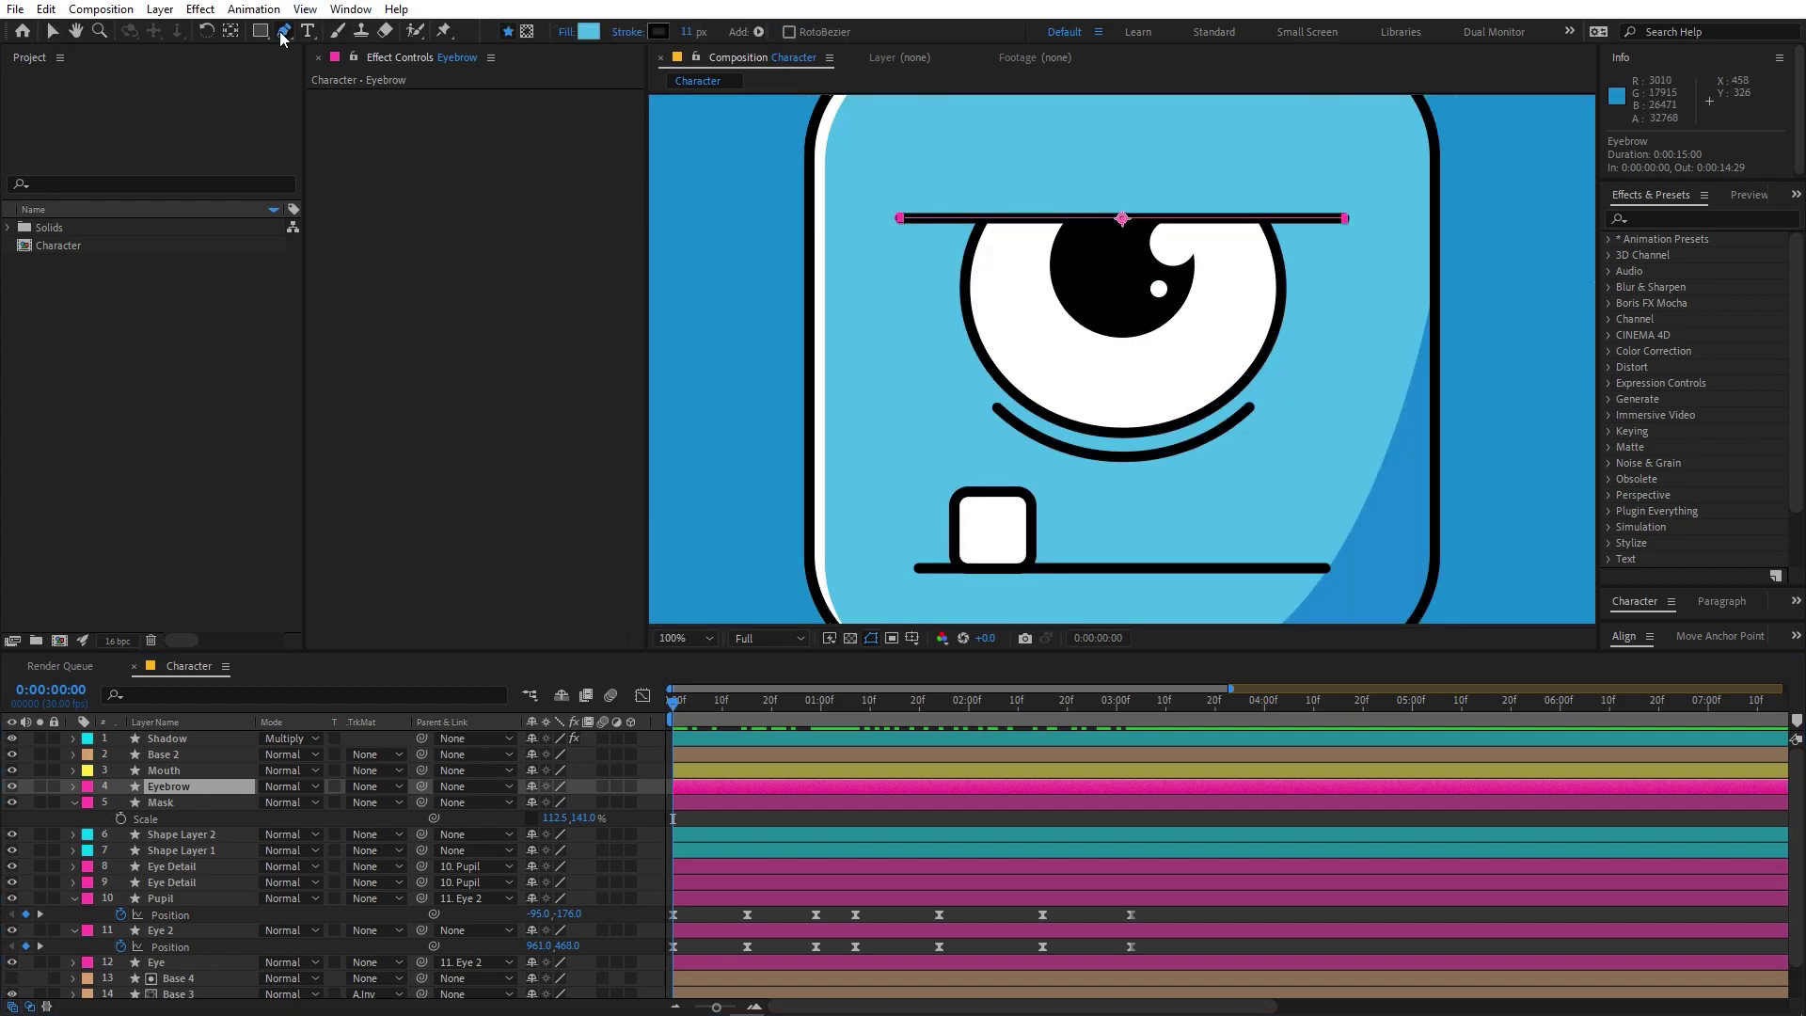
pyautogui.click(1123, 220)
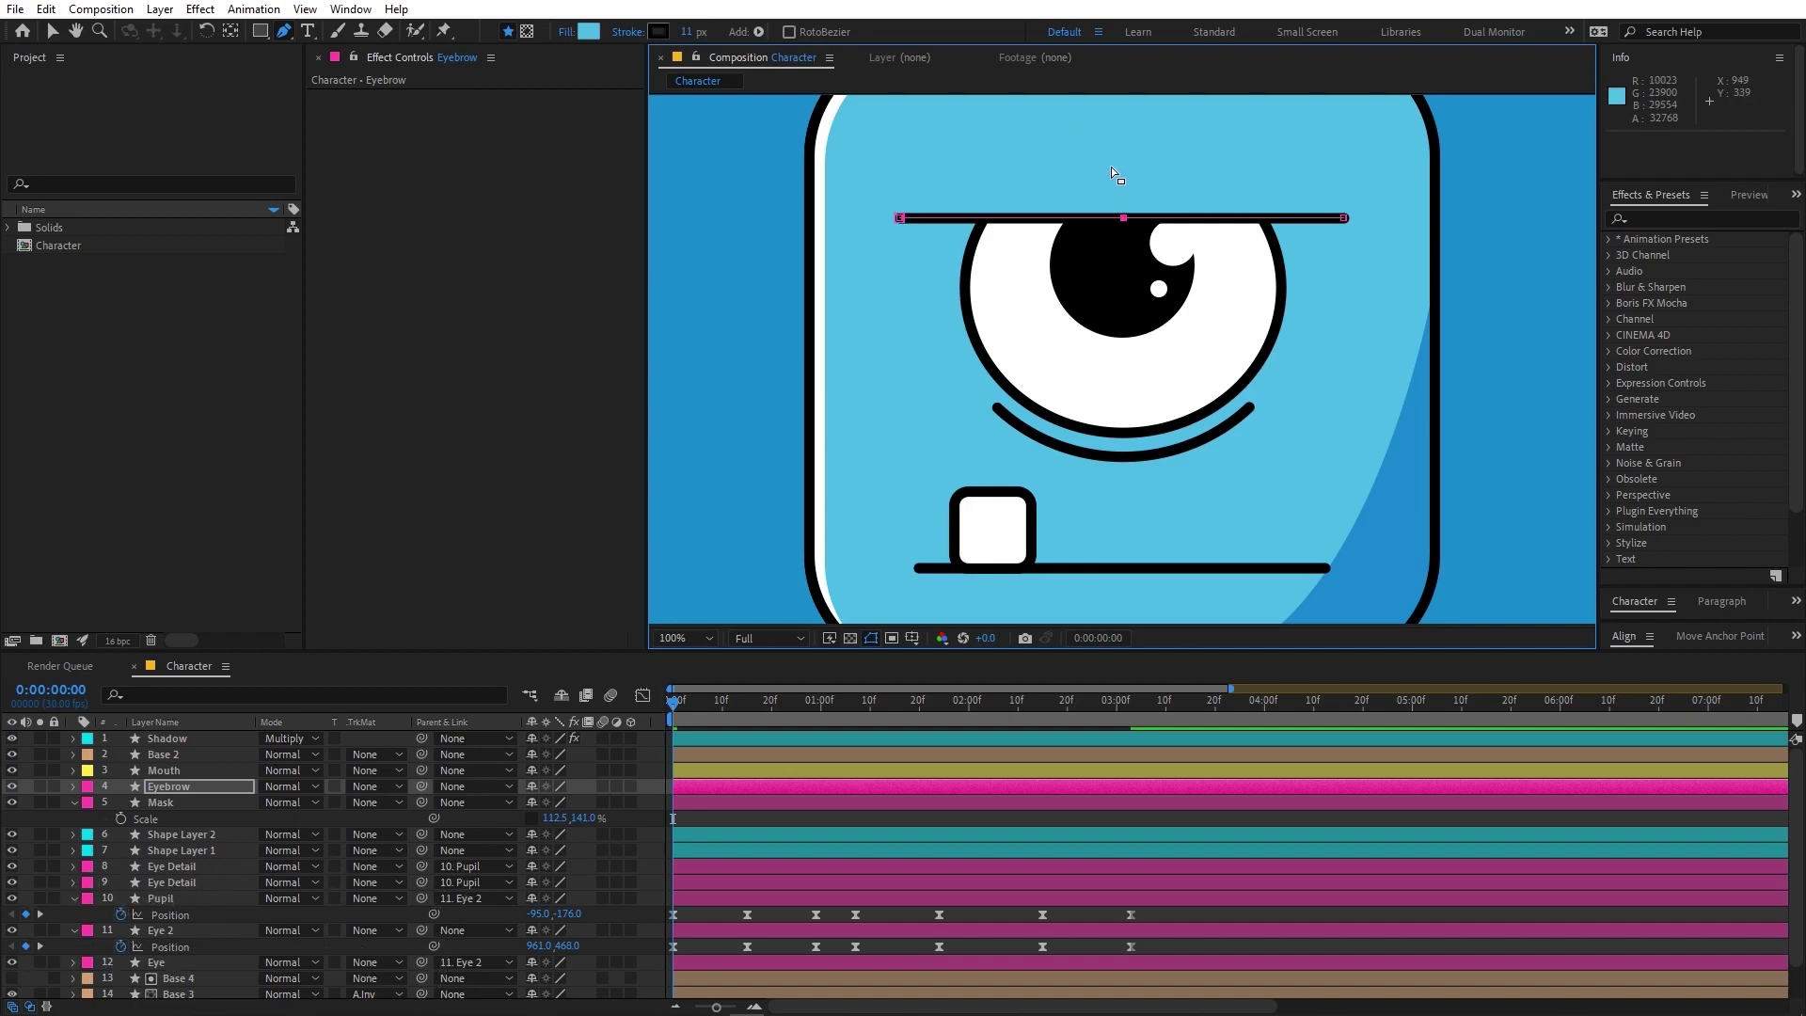
pyautogui.keyDown('alt'); pyautogui.click(1124, 219); pyautogui.keyUp('alt')
pyautogui.press('v')
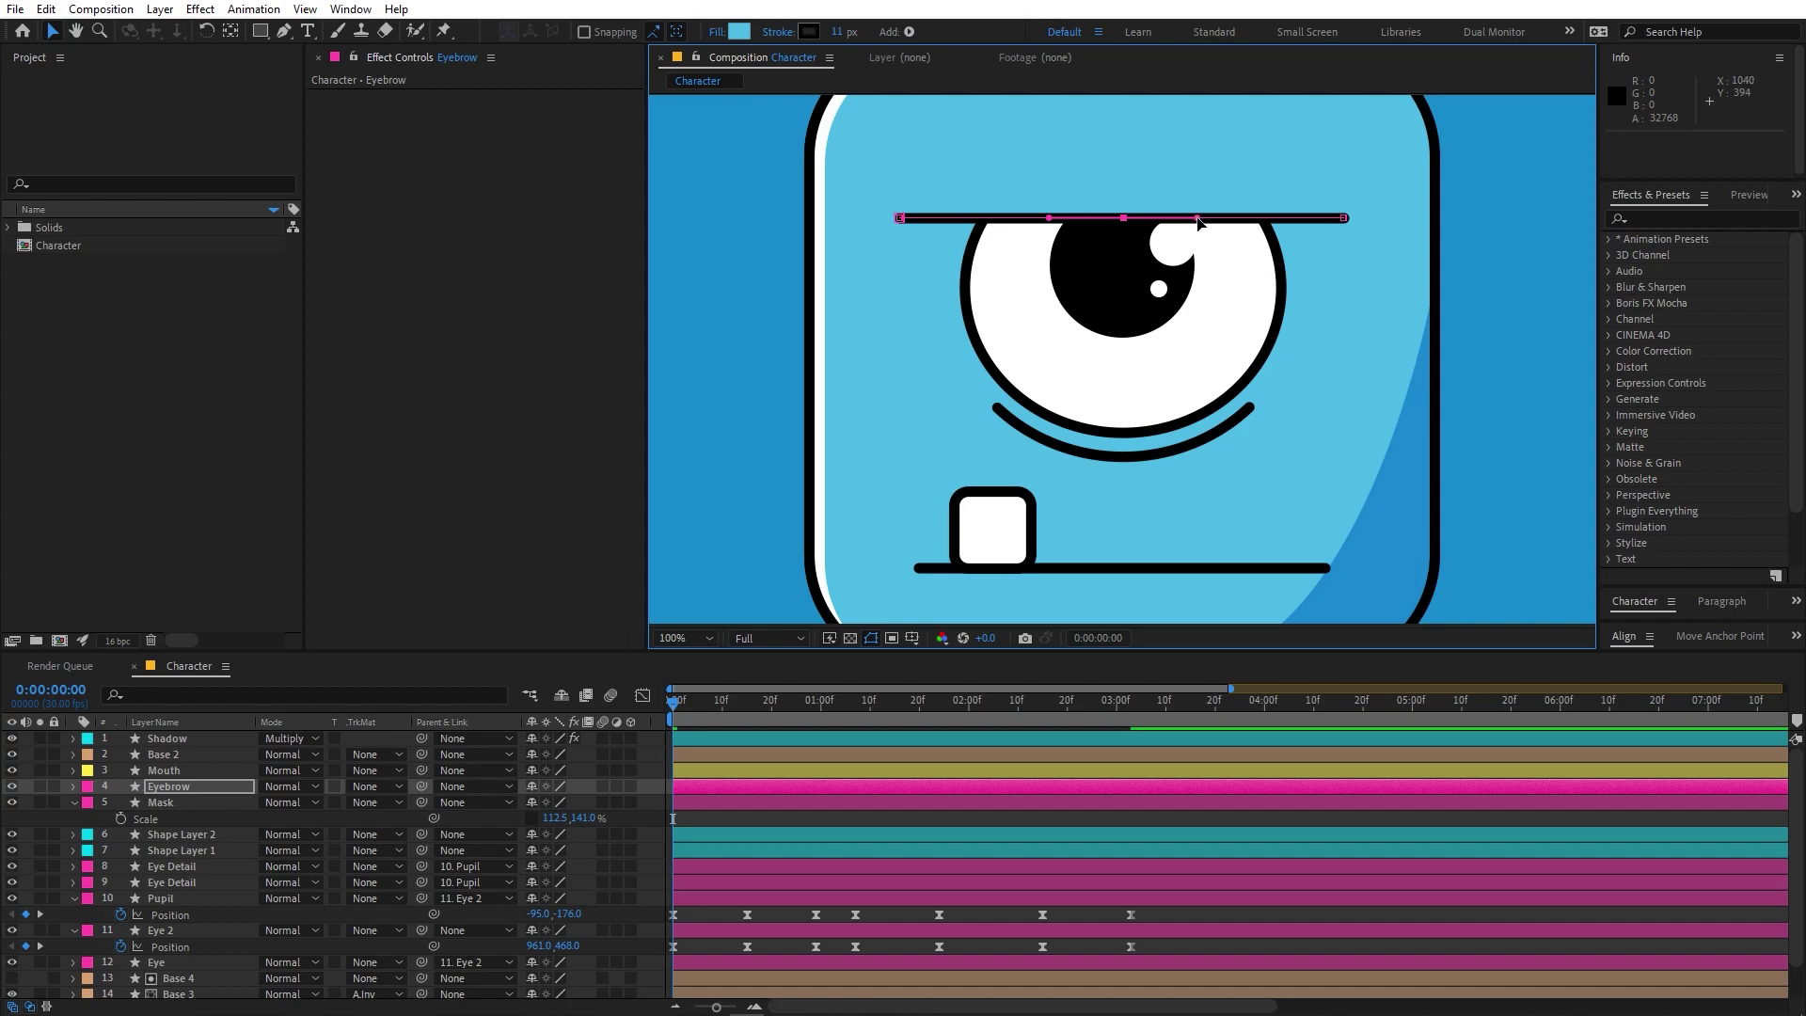
# Step: Extend both Bezier handles of the Eyebrow's middle vertex outward along the line
pyautogui.moveTo(1197, 219); pyautogui.dragTo(1206, 219)
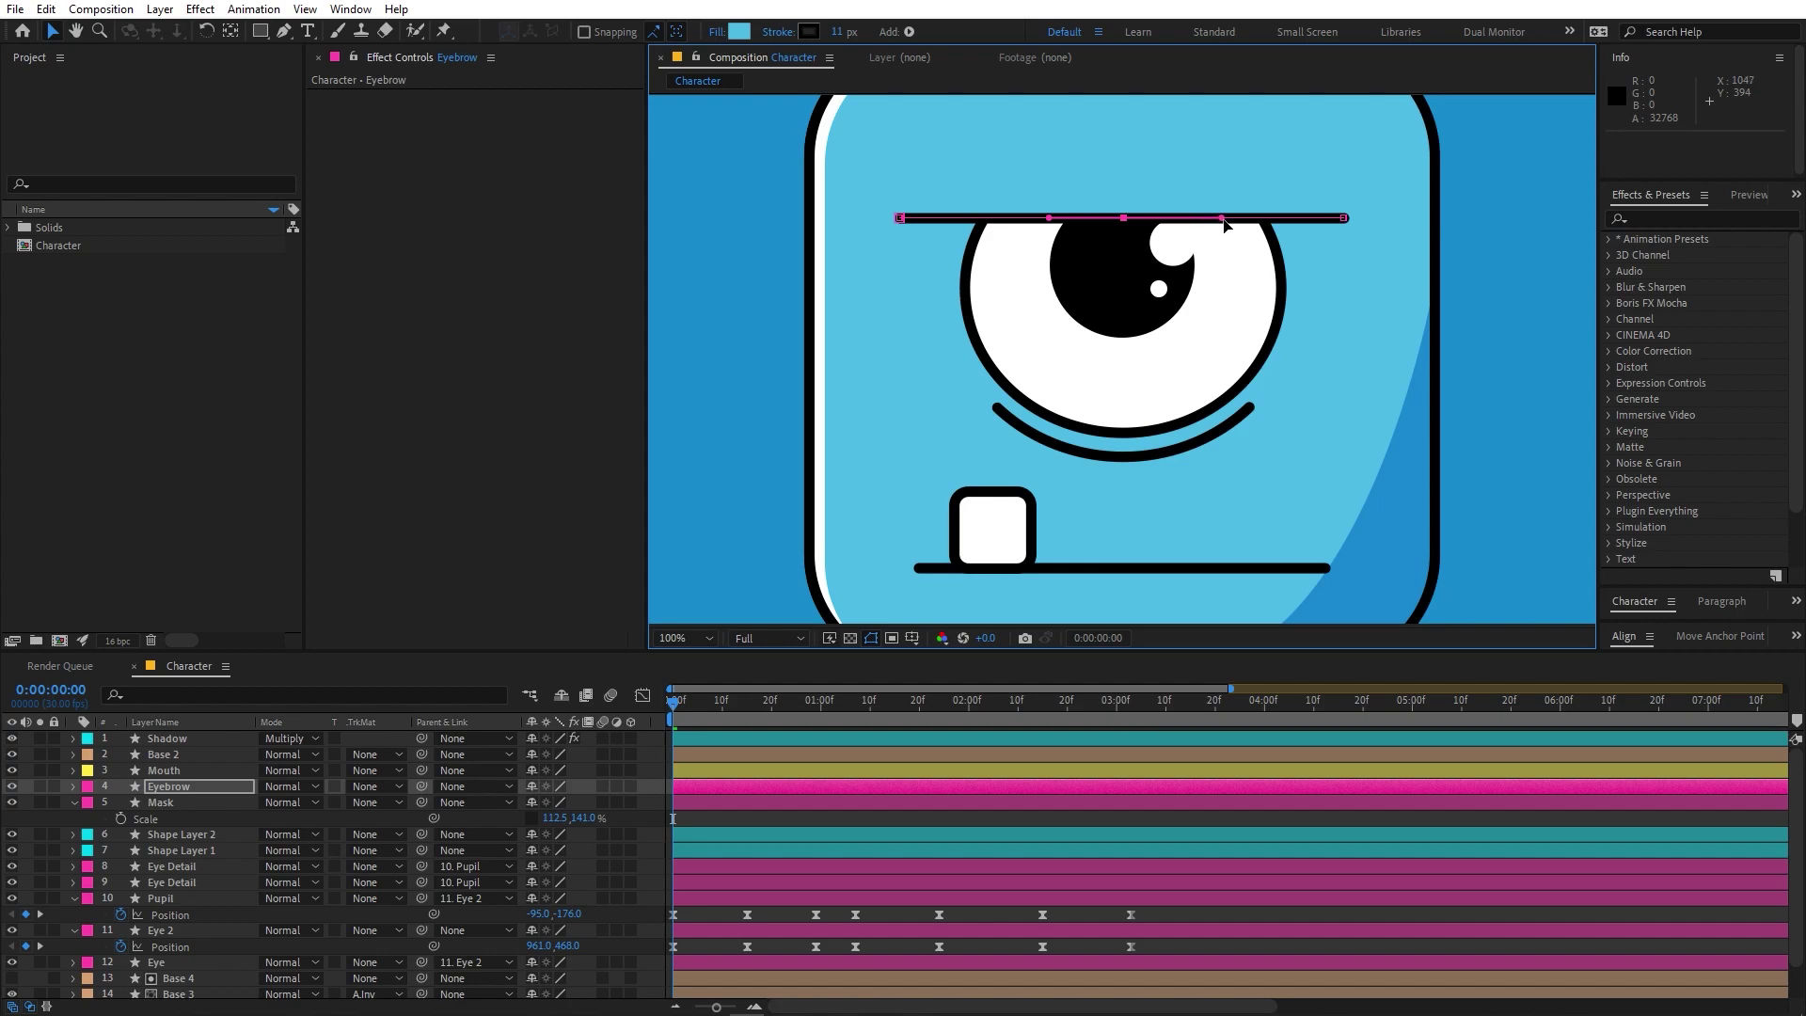
pyautogui.hotkey('ctrl', 'z')
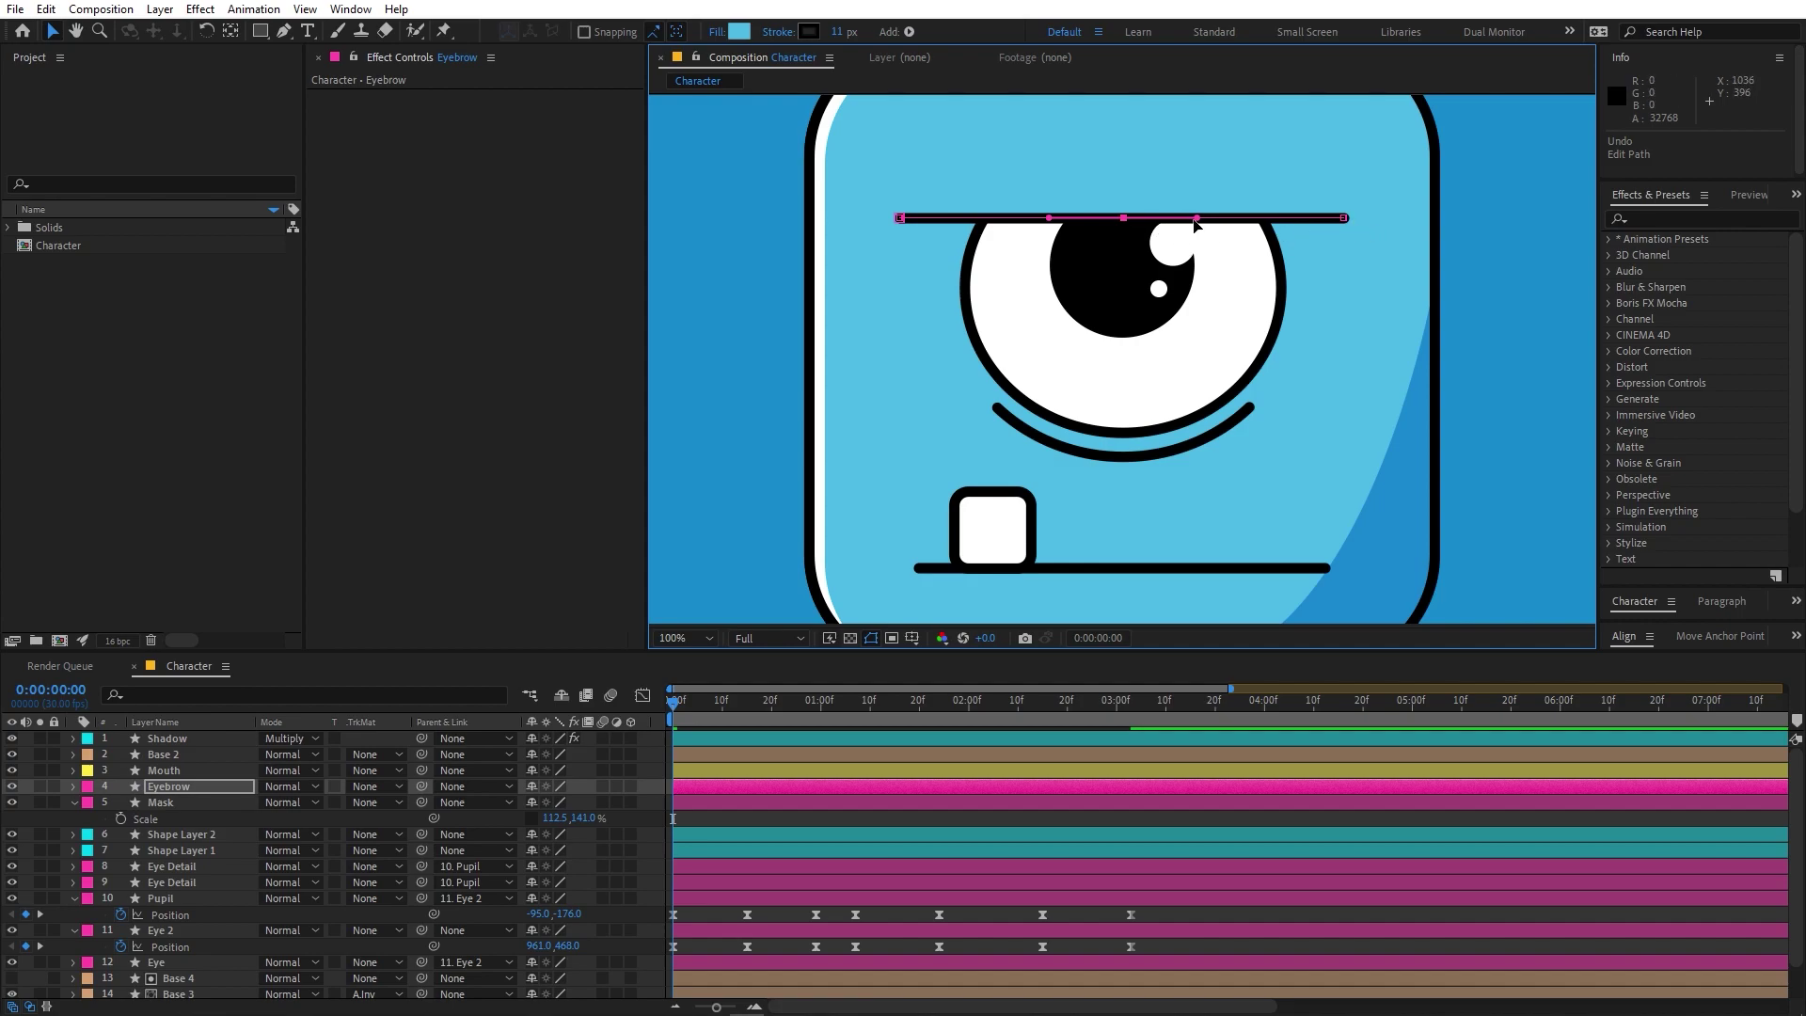
pyautogui.moveTo(1197, 219); pyautogui.dragTo(1203, 219)
pyautogui.moveTo(1047, 219); pyautogui.dragTo(1014, 219)
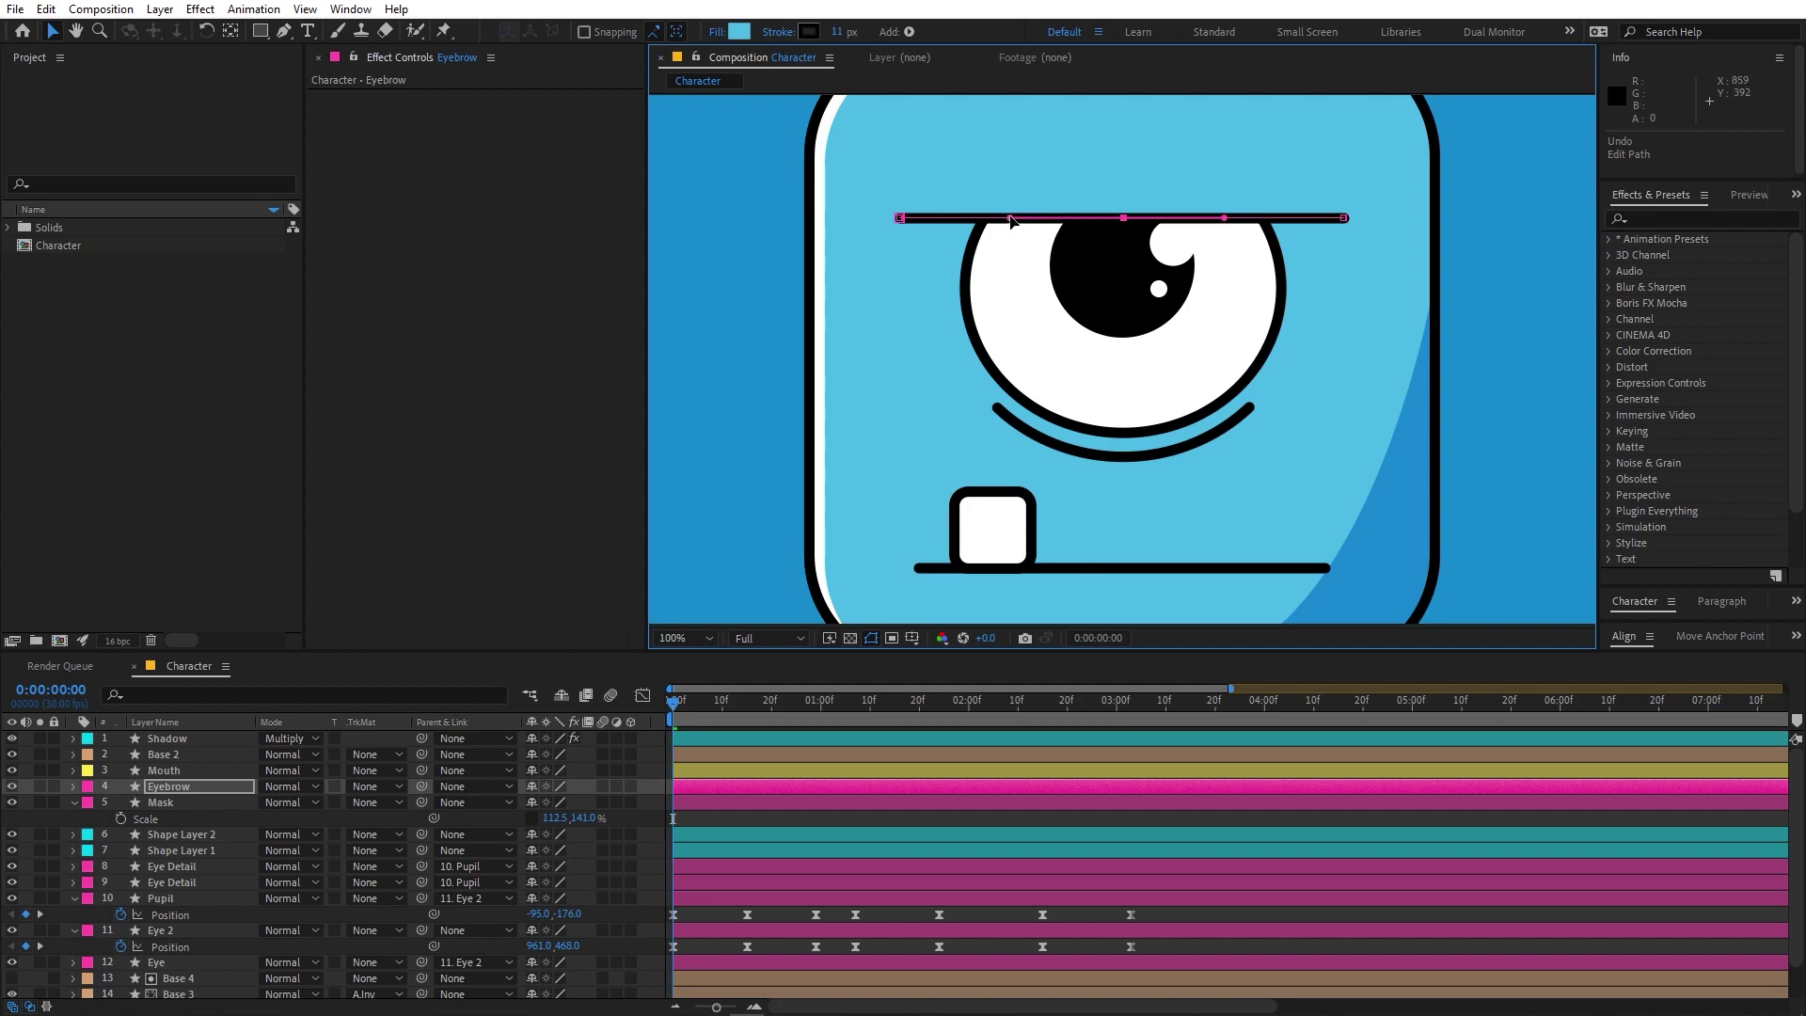
# Step: Filter the Eyebrow layer's properties by "path" and set a Path keyframe at 0:00:00:00
pyautogui.click(177, 787)
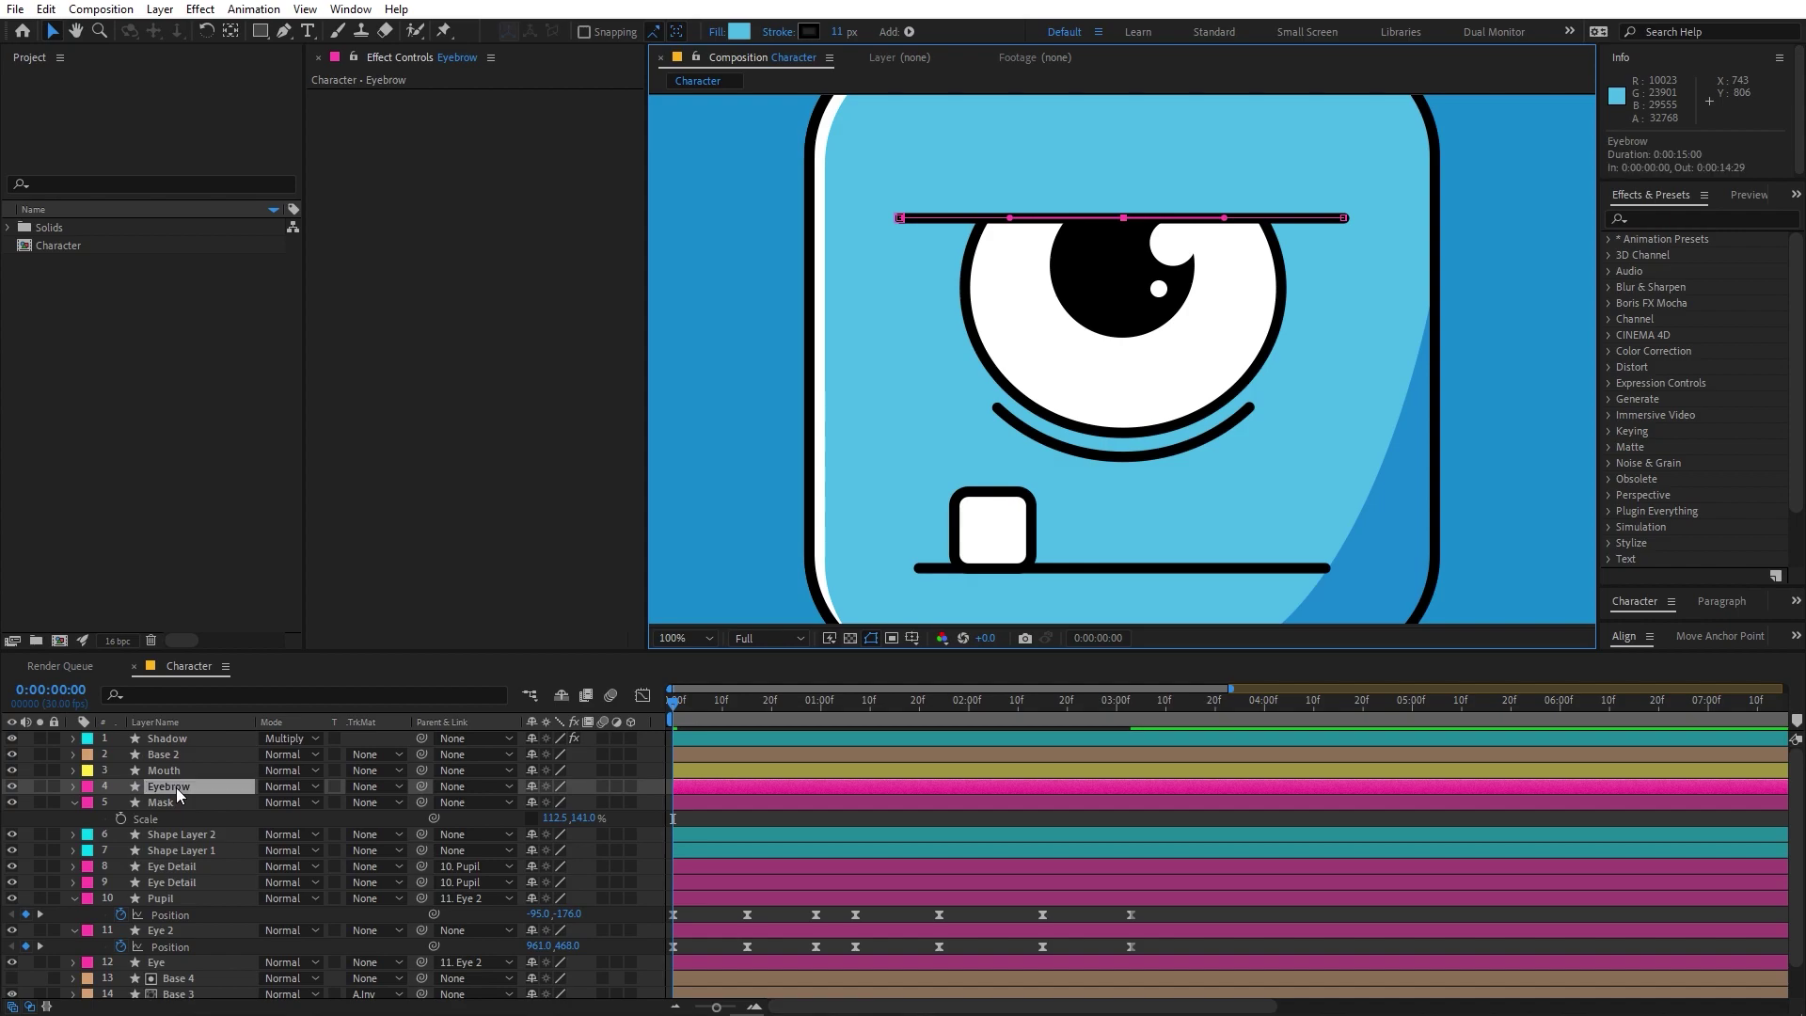
pyautogui.click(182, 688)
pyautogui.write('path')
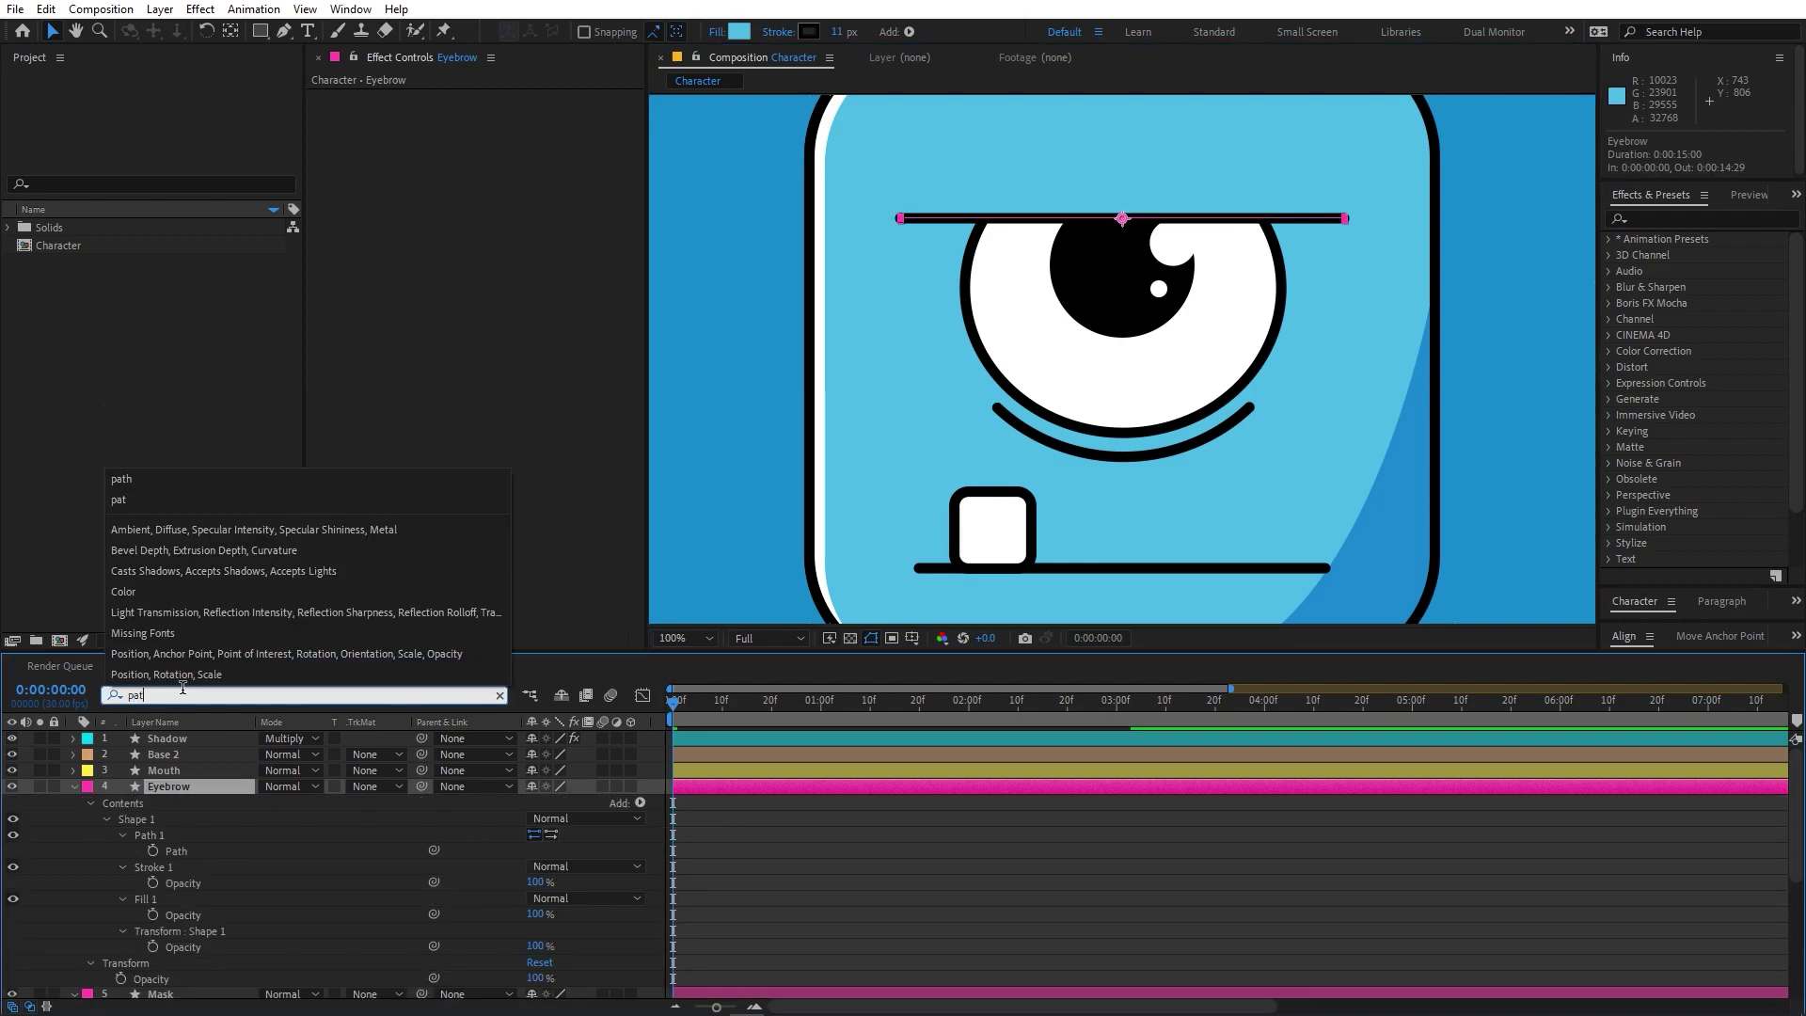
pyautogui.click(153, 850)
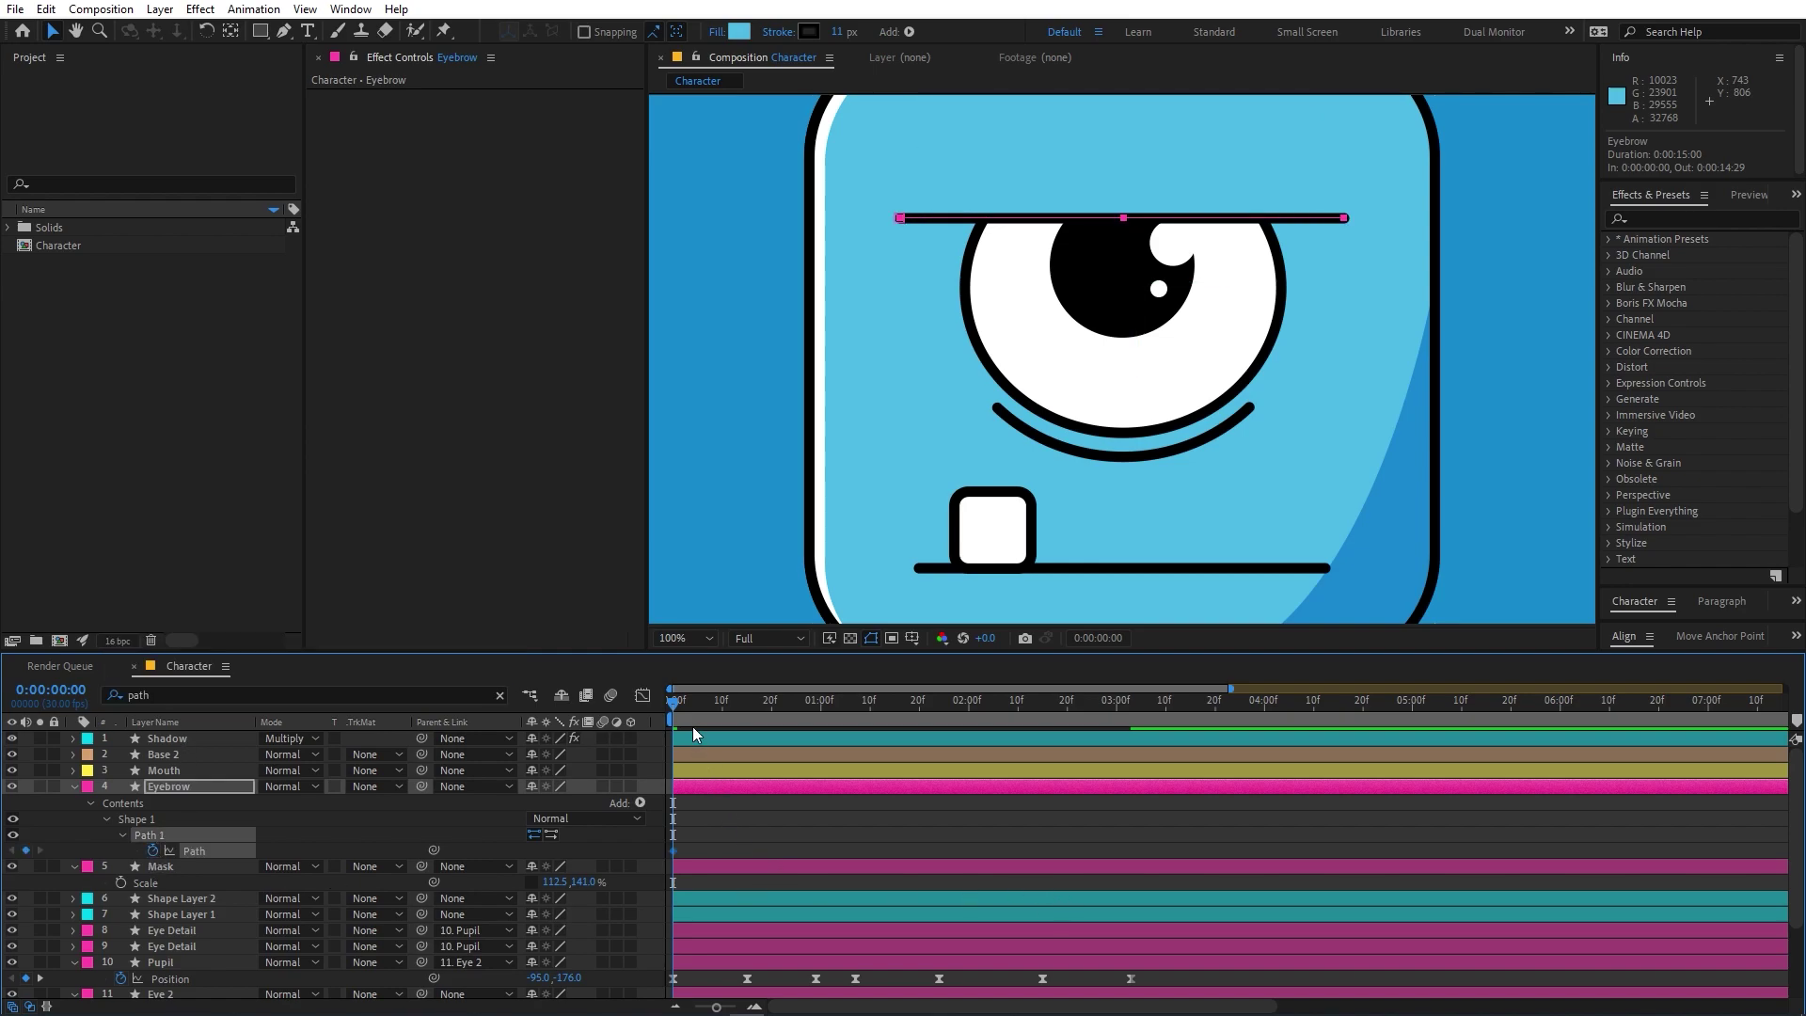
# Step: At 0:00:00:15, pull the Eyebrow's middle vertex down to about 963, 427 to bend the brow over the eye
pyautogui.moveTo(692, 707); pyautogui.dragTo(739, 714)
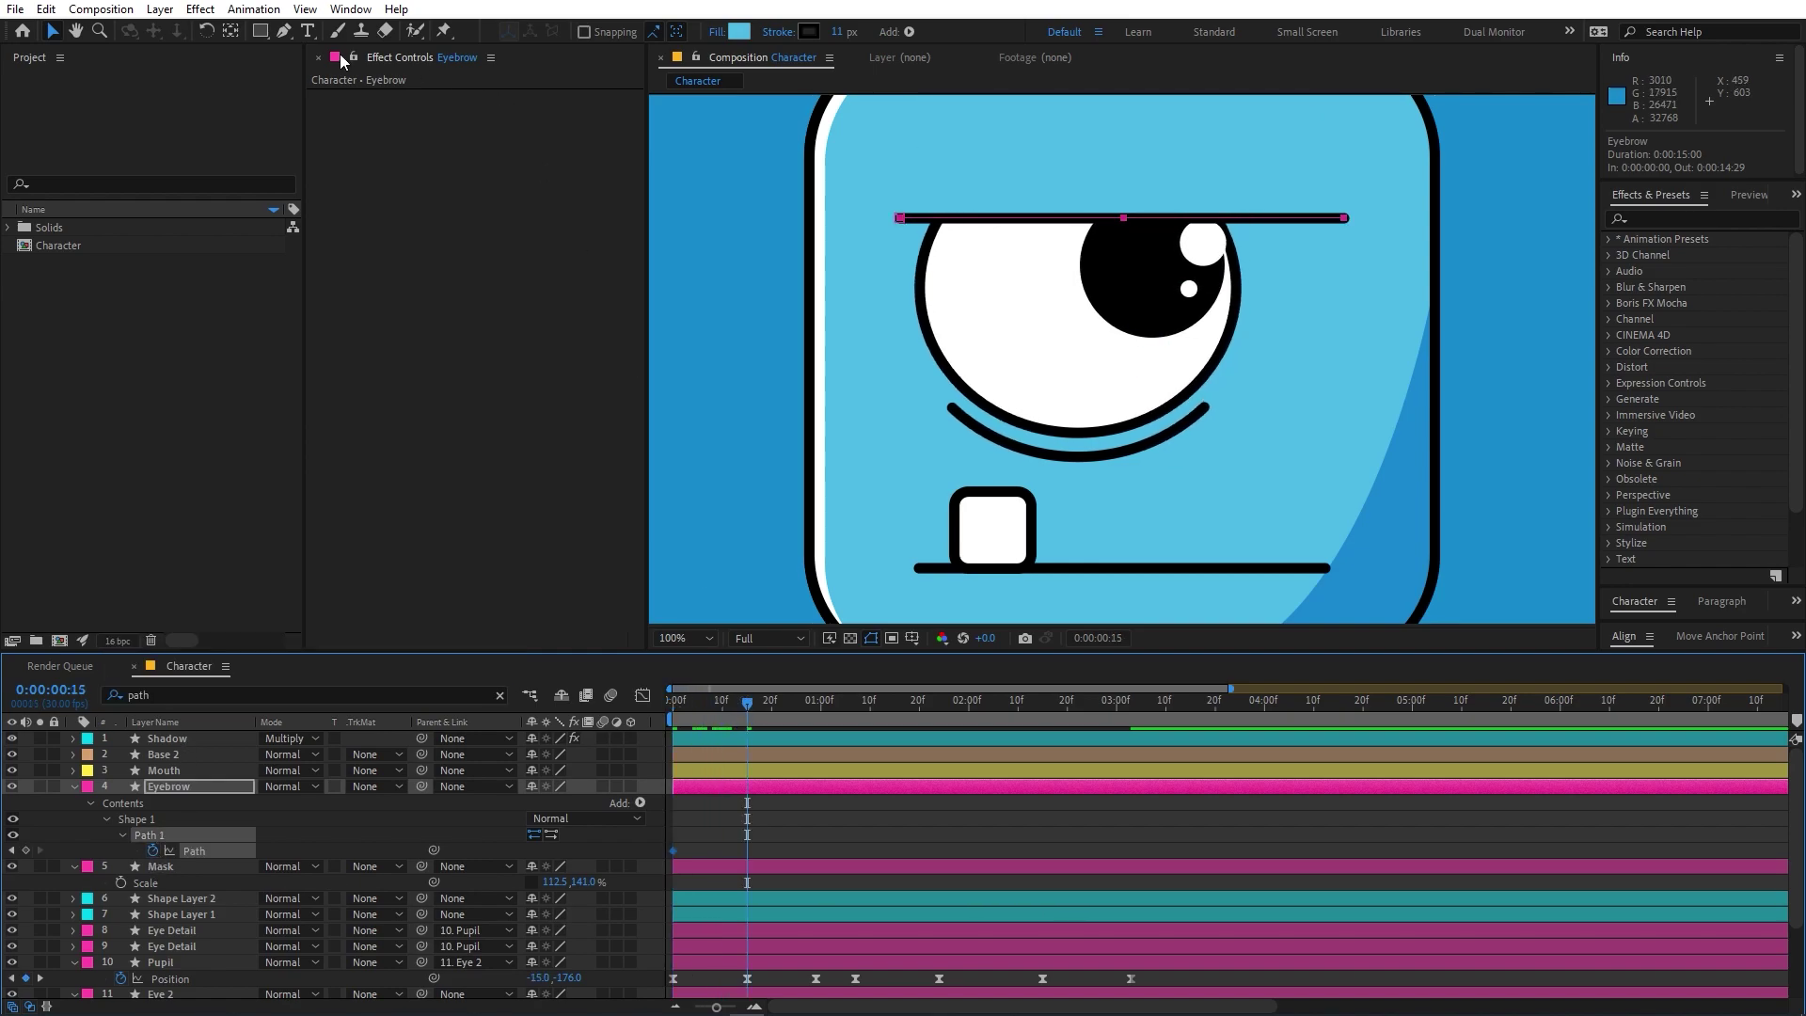
pyautogui.click(281, 32)
pyautogui.click(182, 782)
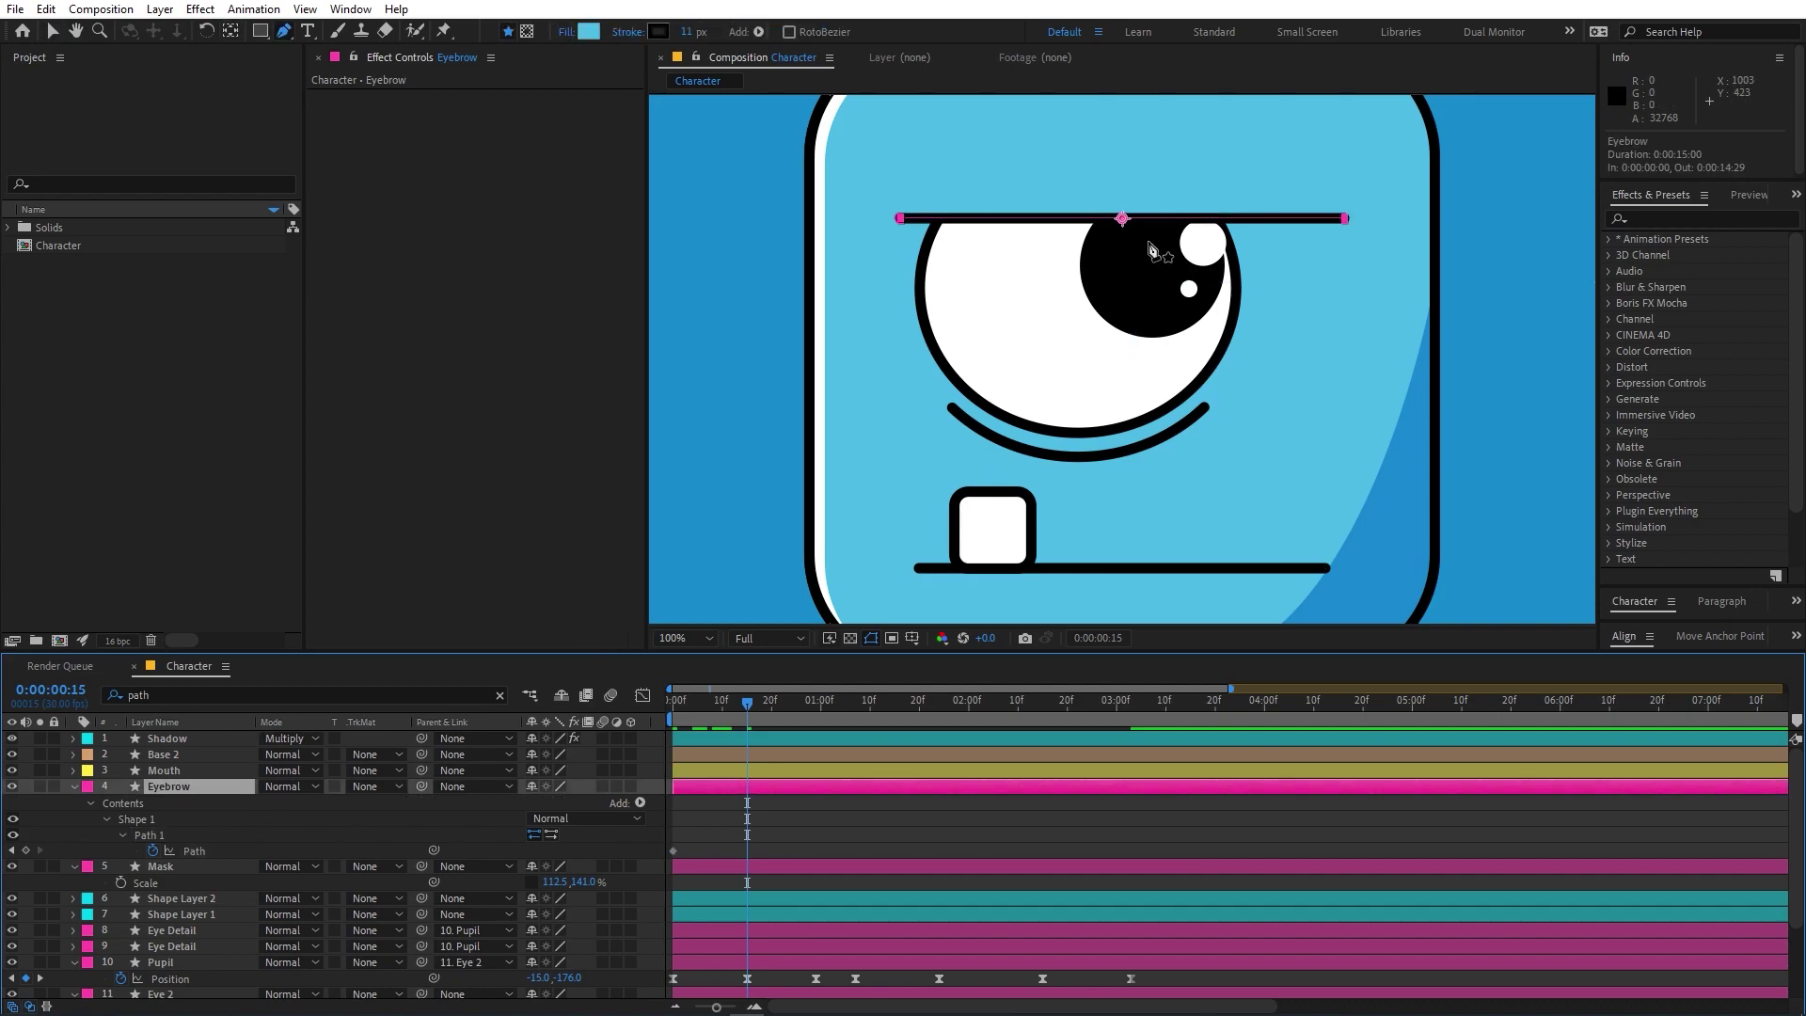
pyautogui.moveTo(1125, 219); pyautogui.dragTo(1127, 254)
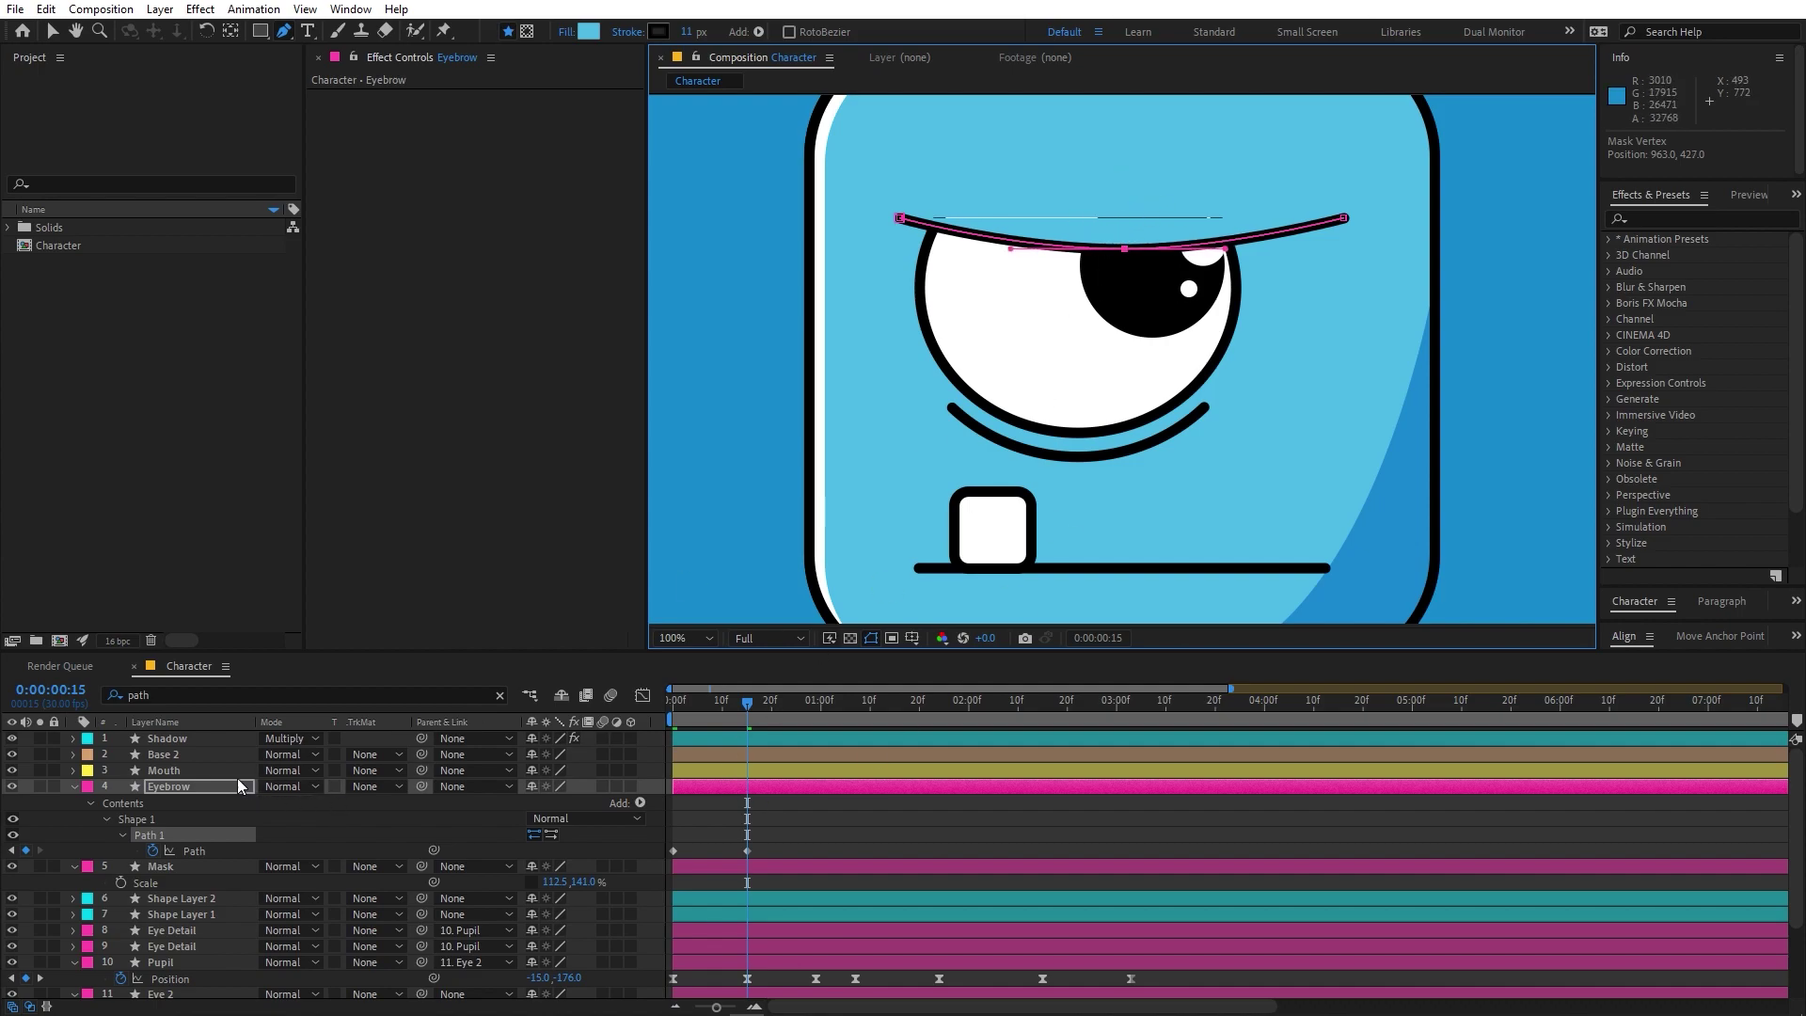
# Step: Nudge the Mask layer down one pixel to position 955, 395.5 so it aligns with the eyebrow
pyautogui.scroll(-3, 167, 762)
pyautogui.click(172, 769)
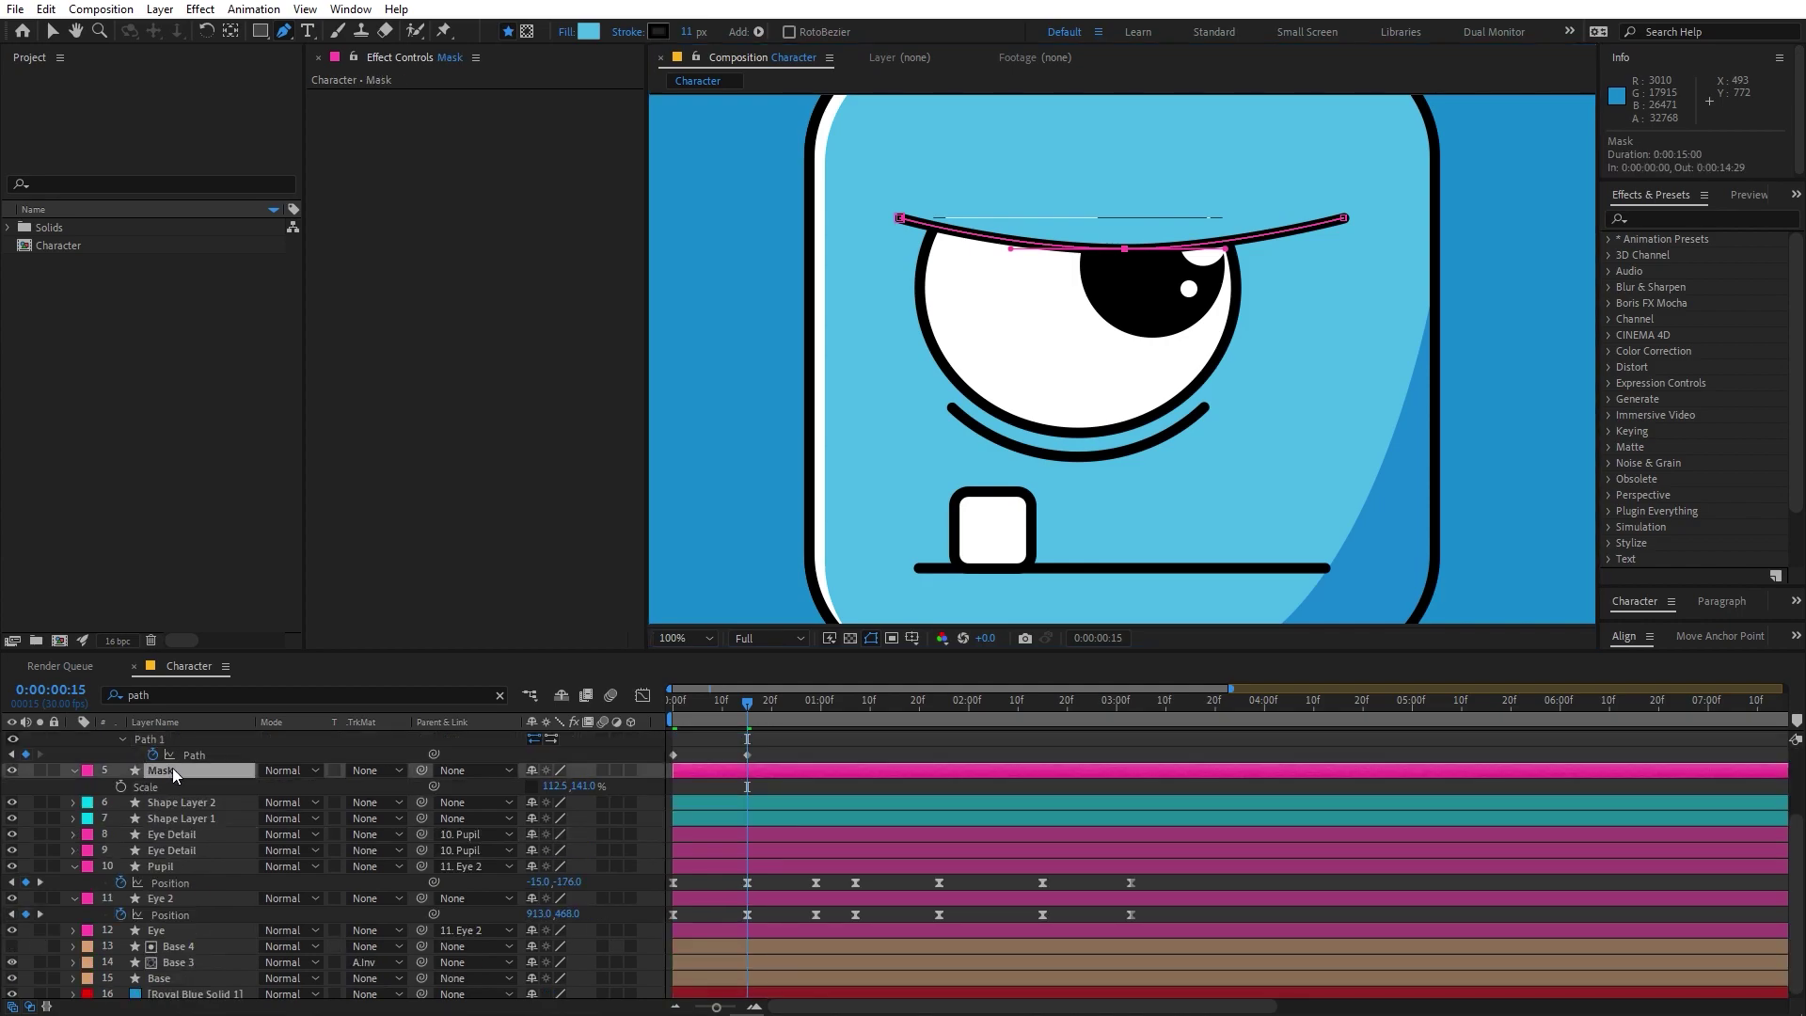
pyautogui.scroll(4, 1161, 155)
pyautogui.moveTo(1141, 193); pyautogui.dragTo(1207, 575)
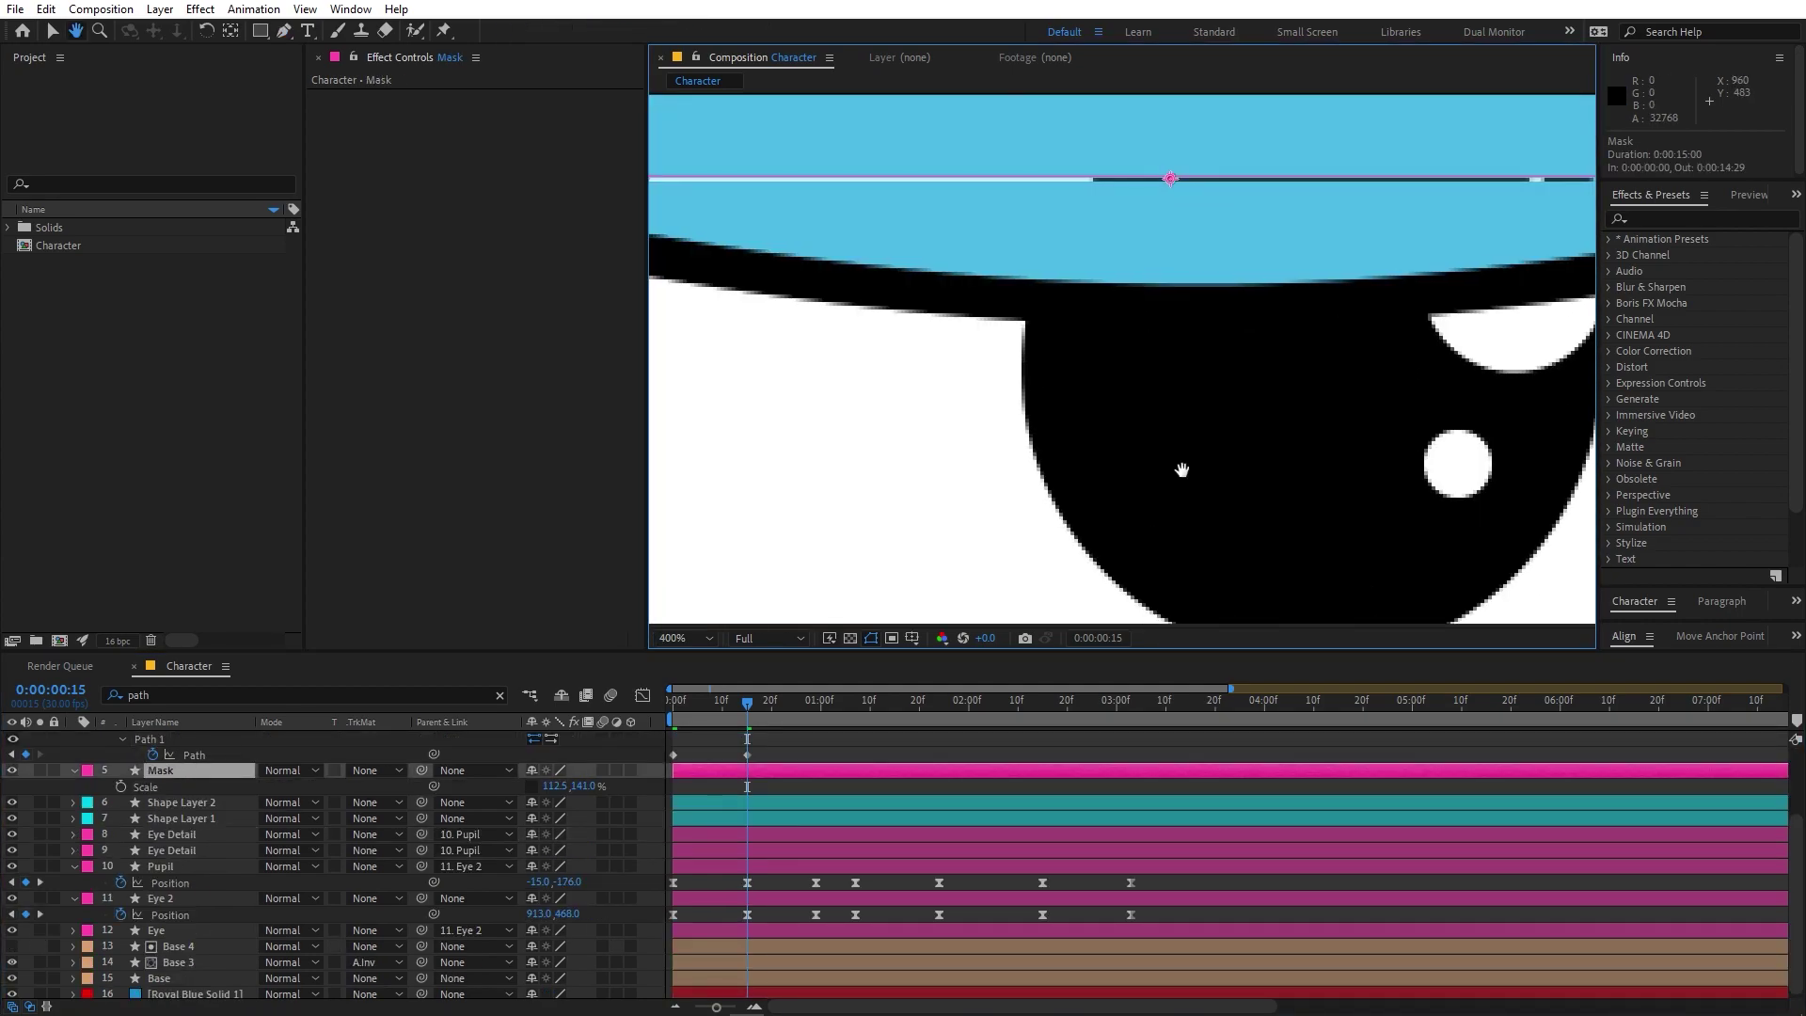
pyautogui.moveTo(1150, 314); pyautogui.dragTo(1169, 382)
pyautogui.press('Down')
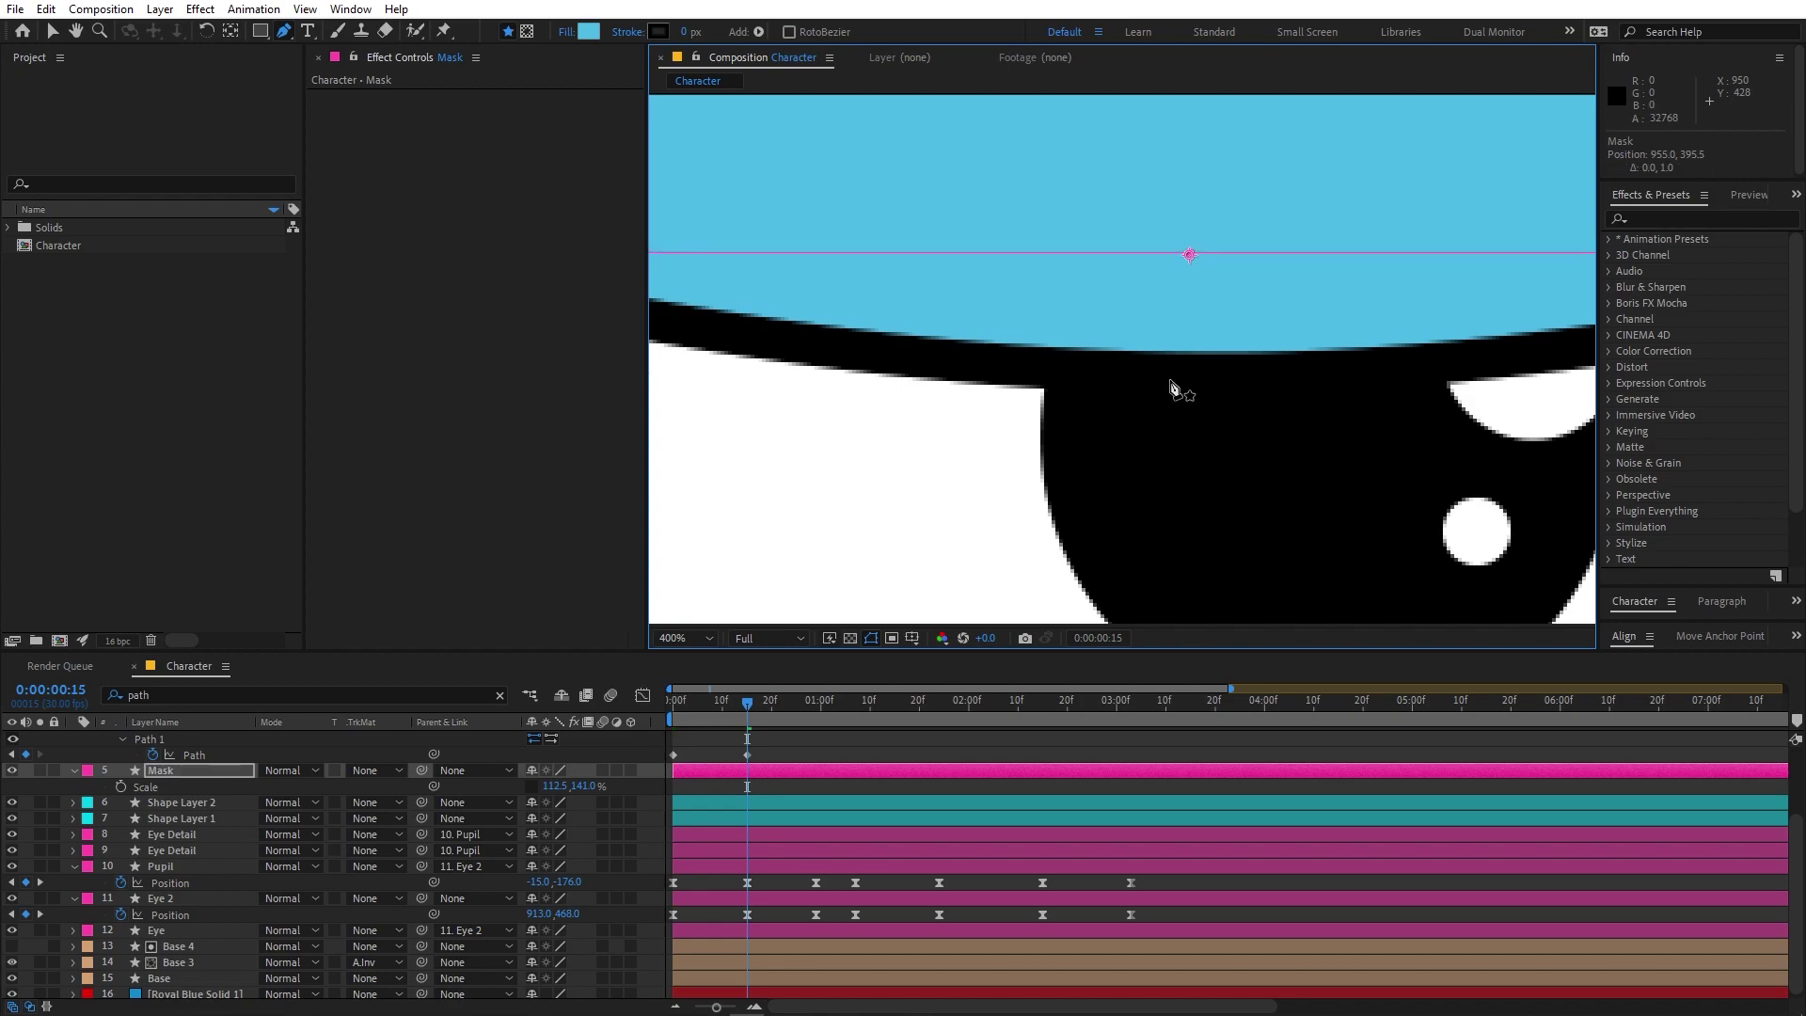
# Step: Set the Mask layer's vertical scale to 142% and deselect it
pyautogui.scroll(-4, 1173, 387)
pyautogui.scroll(3, 1174, 387)
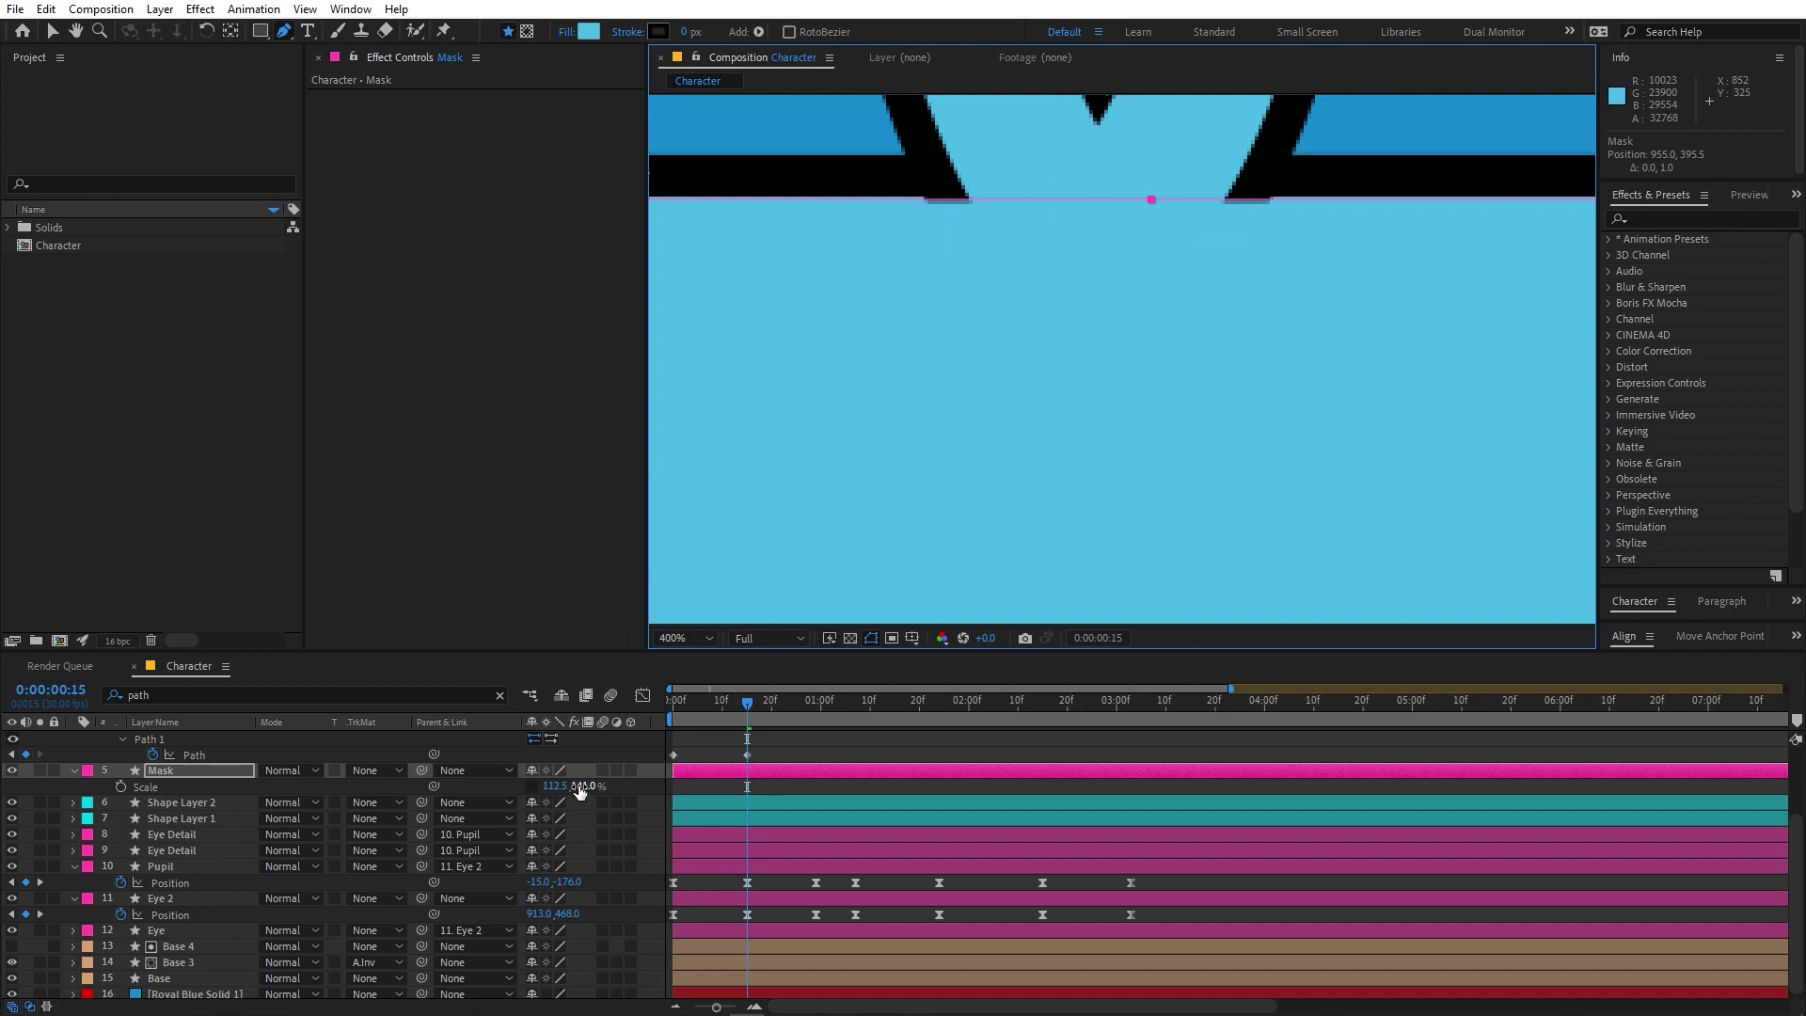
pyautogui.moveTo(580, 787); pyautogui.dragTo(577, 786)
pyautogui.scroll(-4, 948, 386)
pyautogui.scroll(-2, 948, 386)
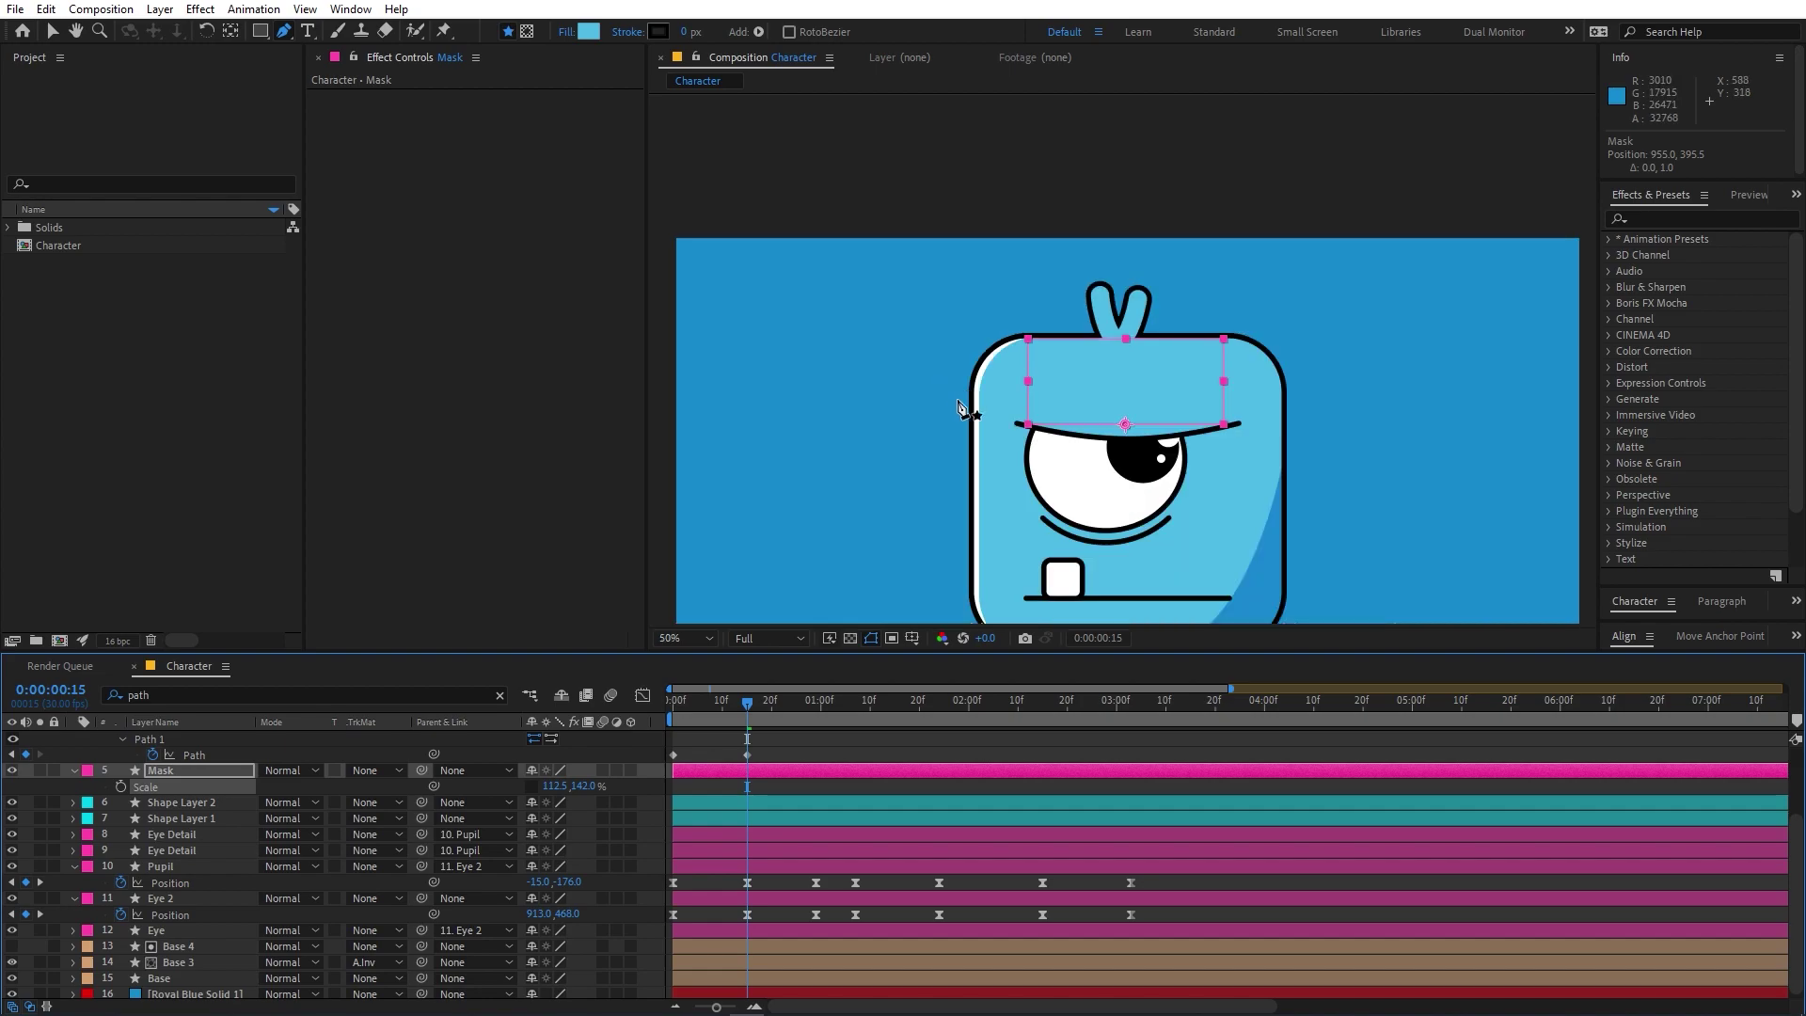
pyautogui.click(794, 790)
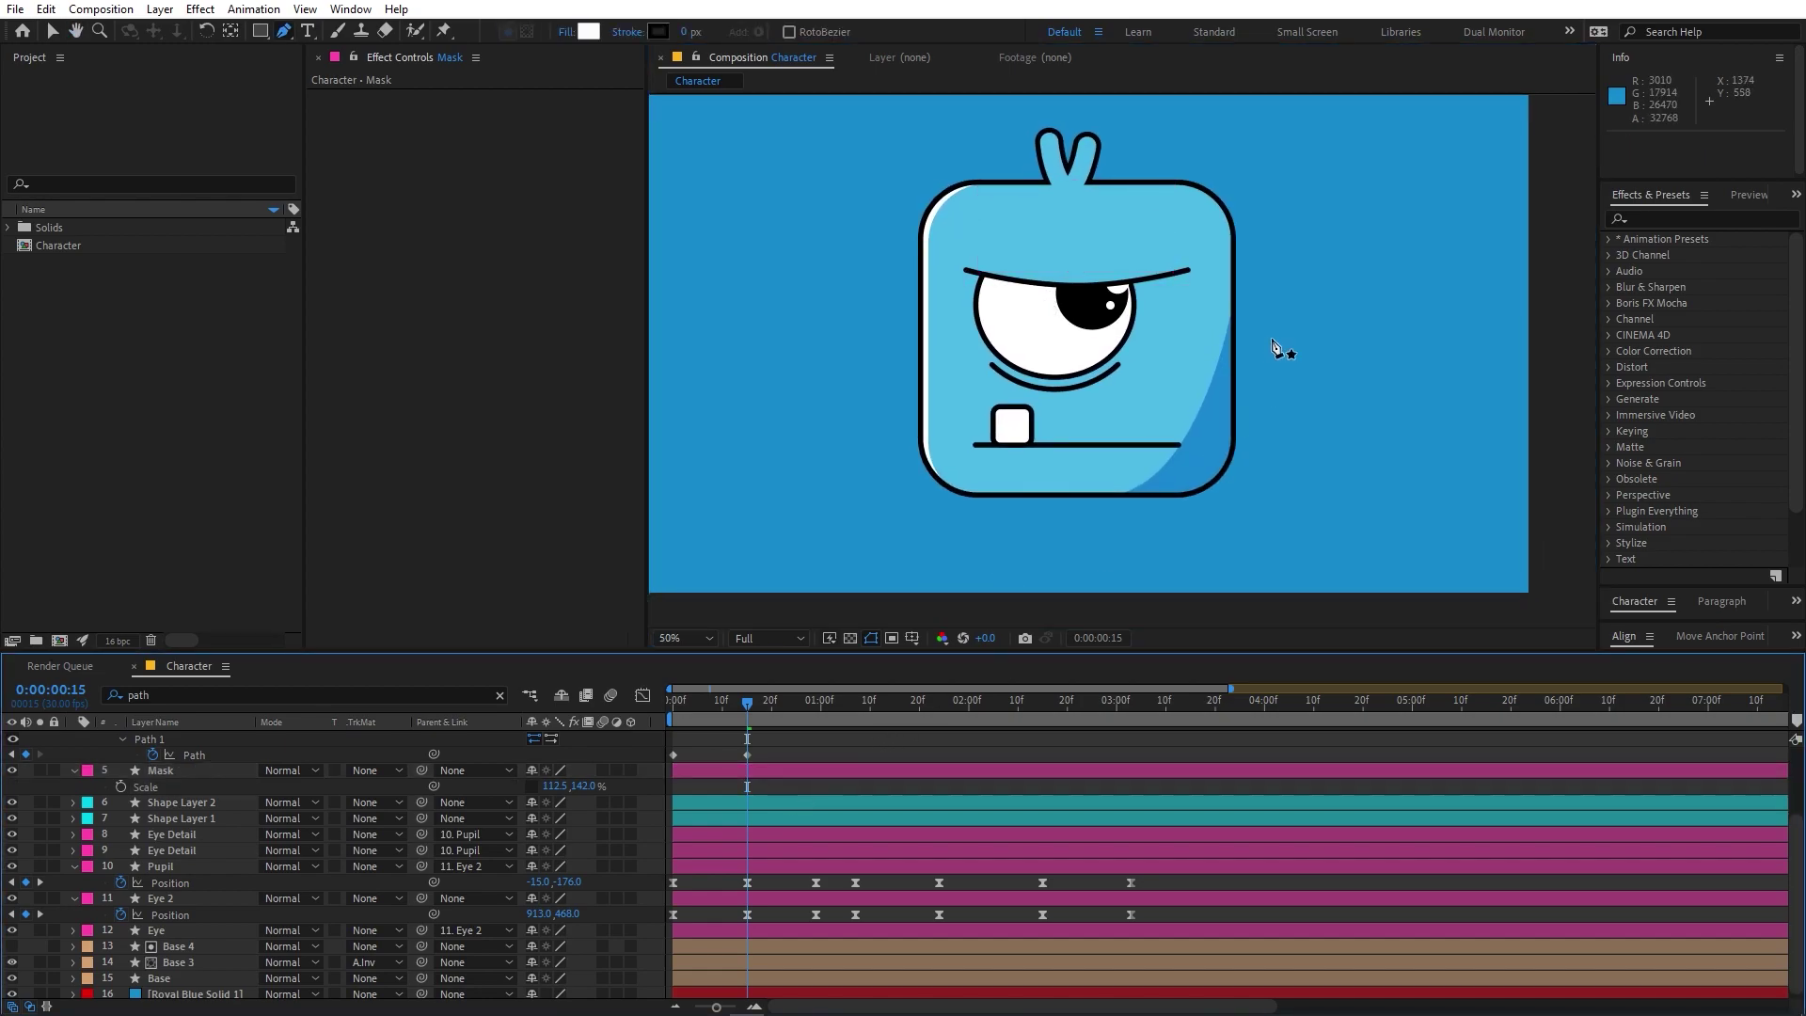
# Step: At 0:00:00:29, pull the Eyebrow's middle vertex down to about 976, 450 to deepen the bend
pyautogui.scroll(2, 1278, 354)
pyautogui.moveTo(748, 710); pyautogui.dragTo(815, 711)
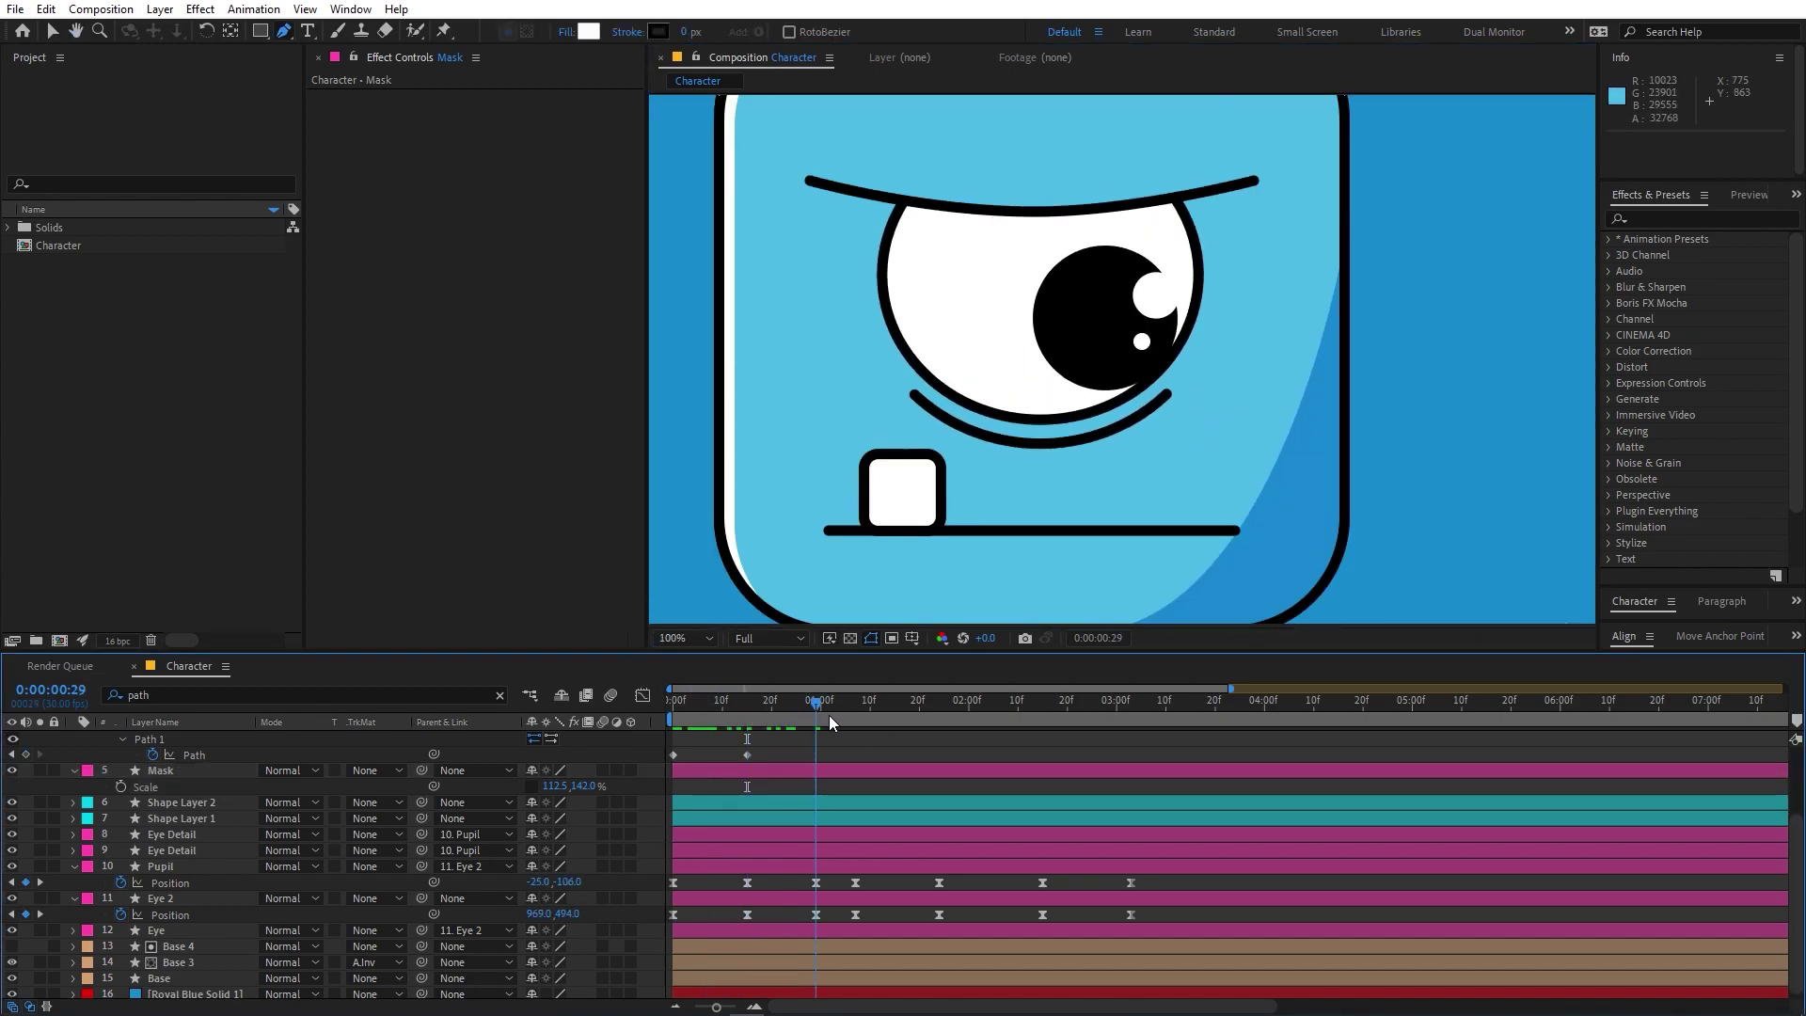
pyautogui.scroll(1, 846, 758)
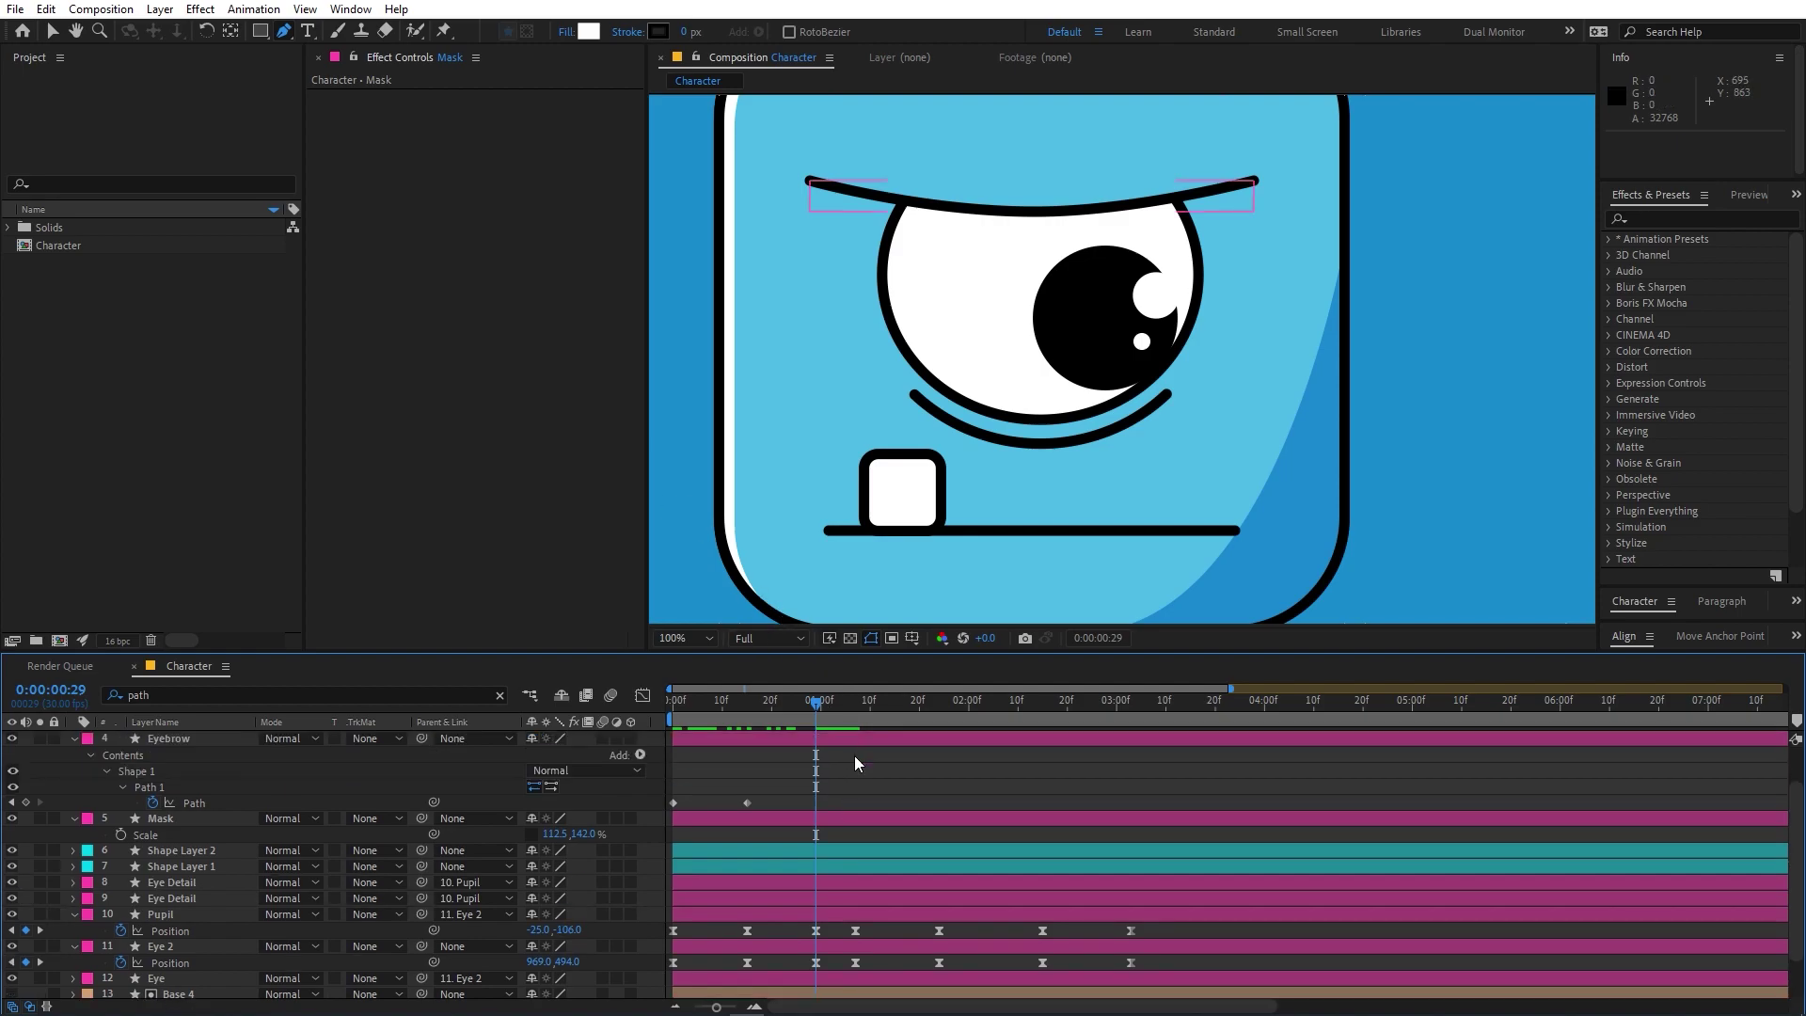
pyautogui.click(850, 739)
pyautogui.click(1034, 210)
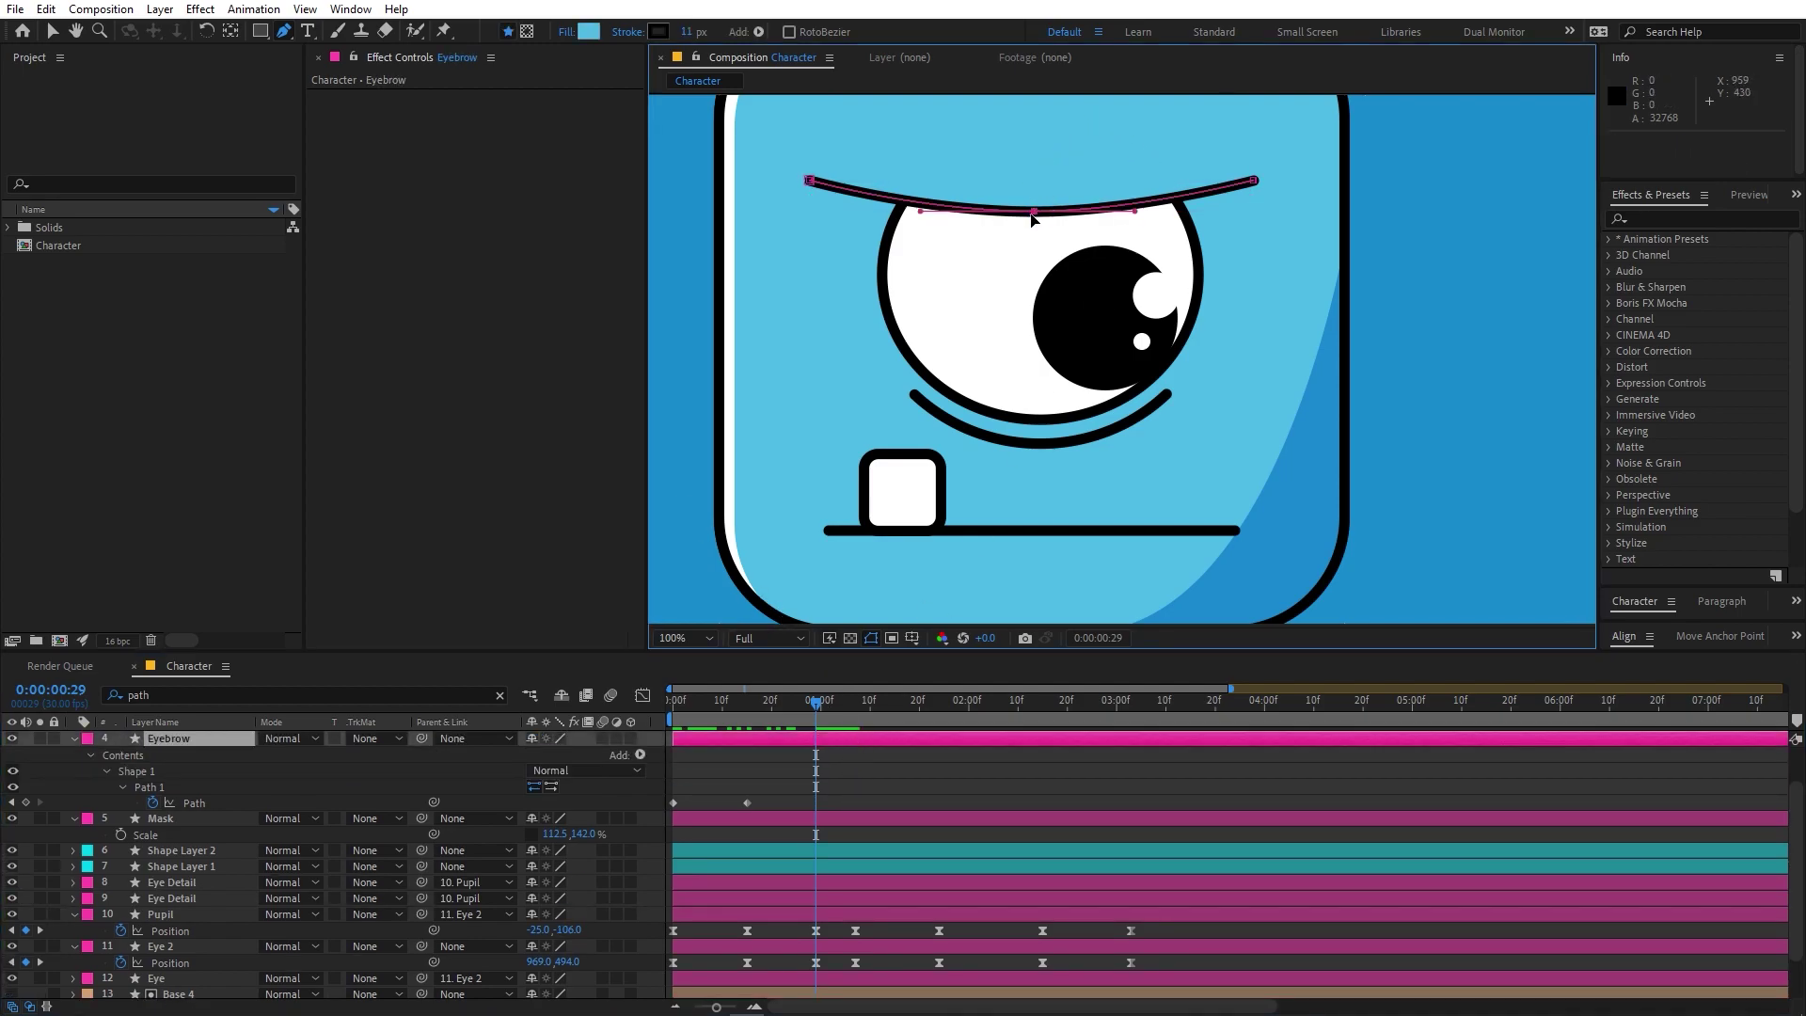
pyautogui.moveTo(1034, 213); pyautogui.dragTo(1046, 235)
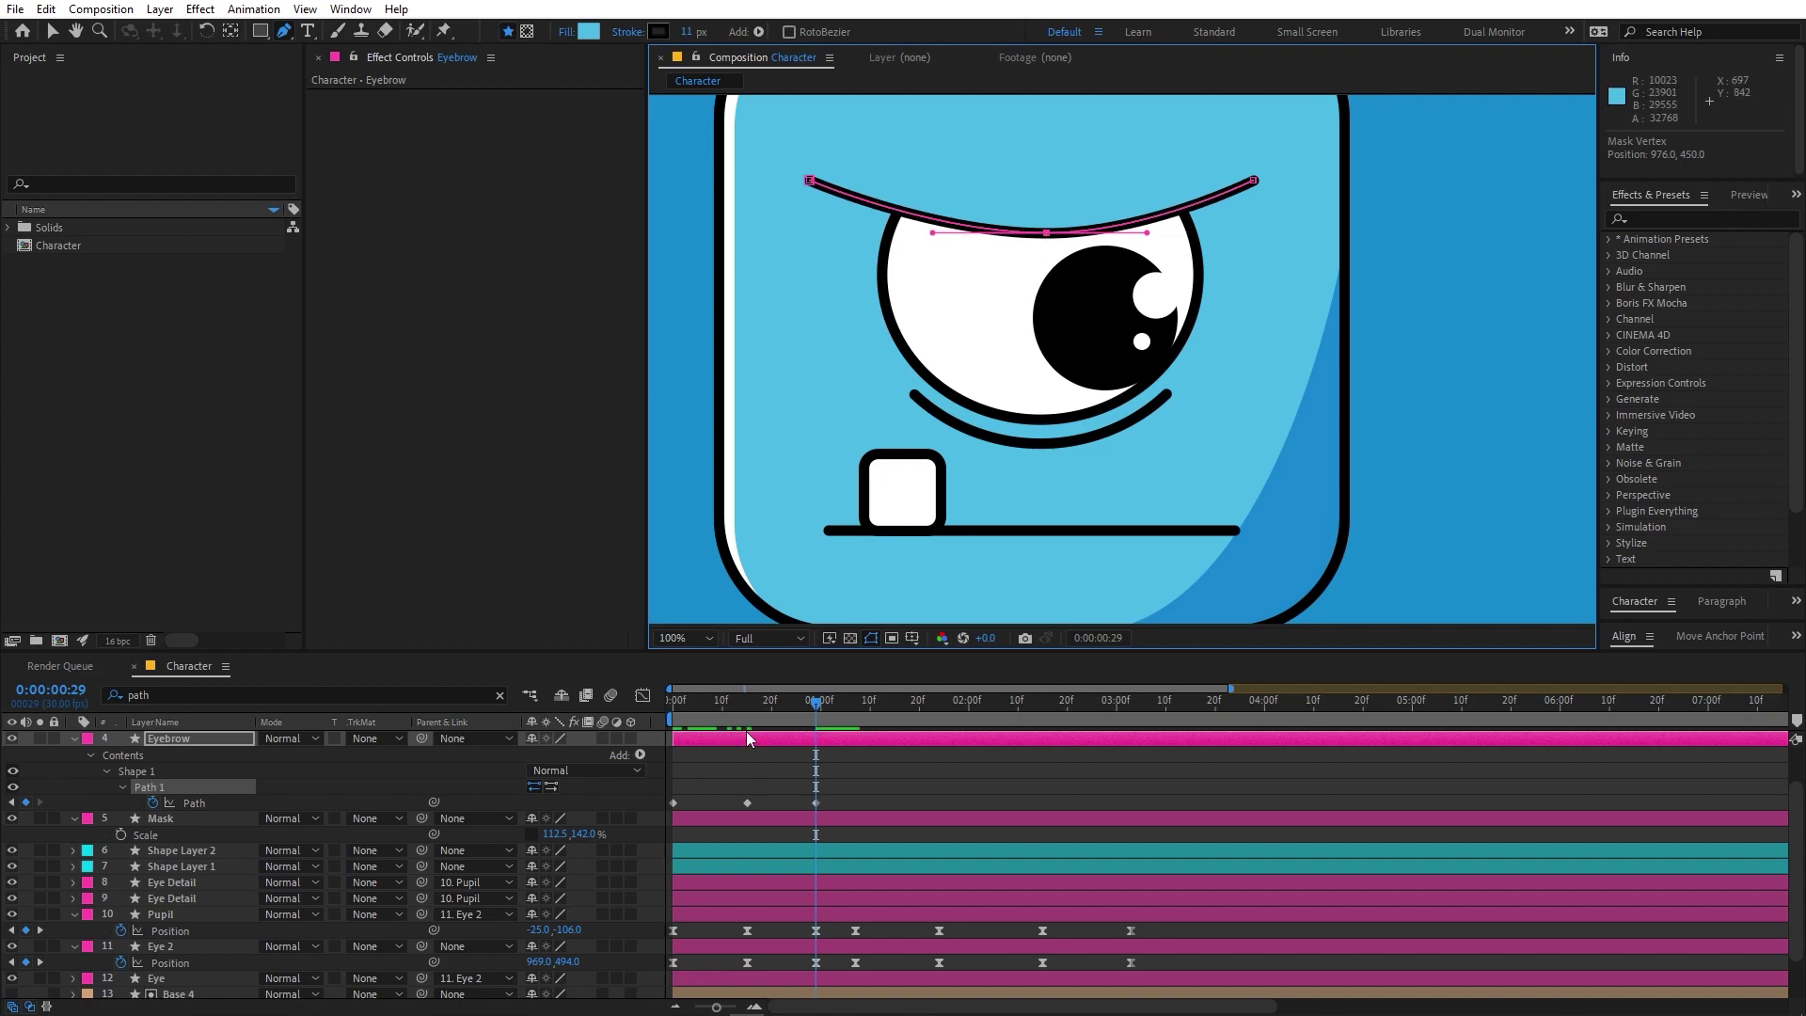
# Step: Duplicate the Eyebrow's latest Path keyframe at 0:00:01:07 and raise the middle vertex to about 982, 404 at 0:00:01:24
pyautogui.moveTo(808, 714); pyautogui.dragTo(844, 707)
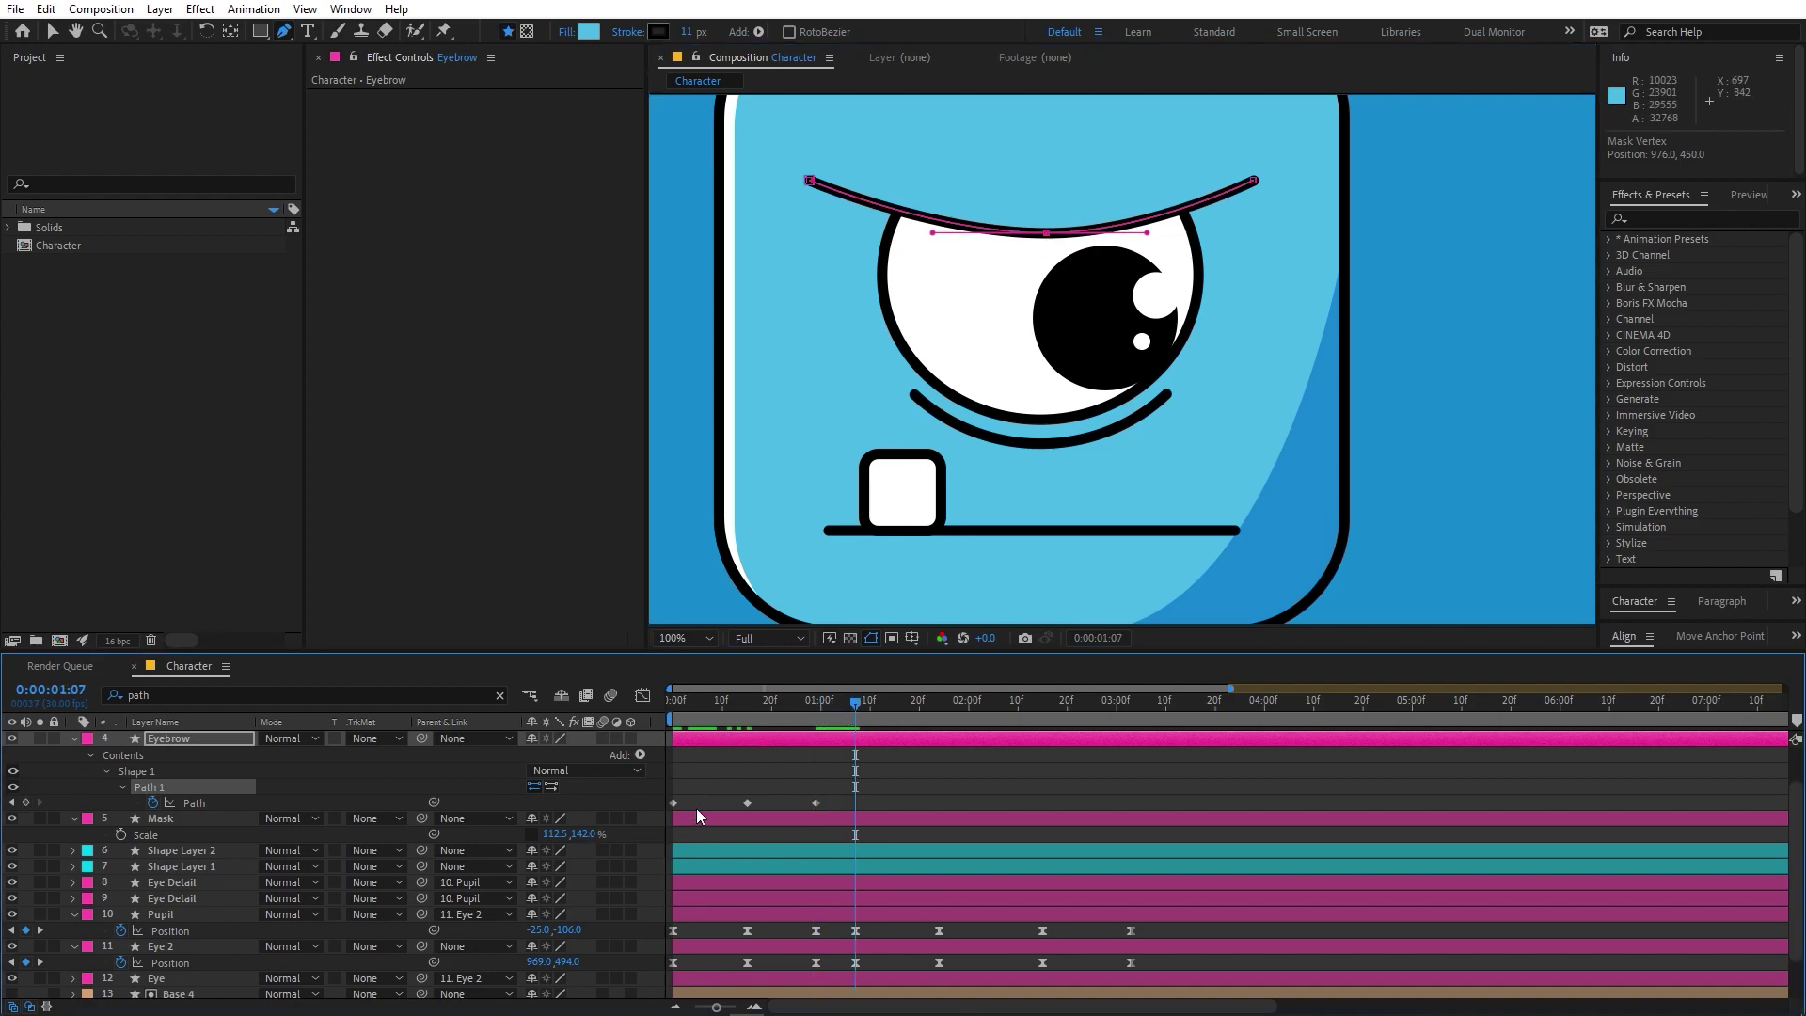
pyautogui.moveTo(834, 771); pyautogui.dragTo(803, 805)
pyautogui.hotkey('ctrl', 'c')
pyautogui.hotkey('ctrl', 'v')
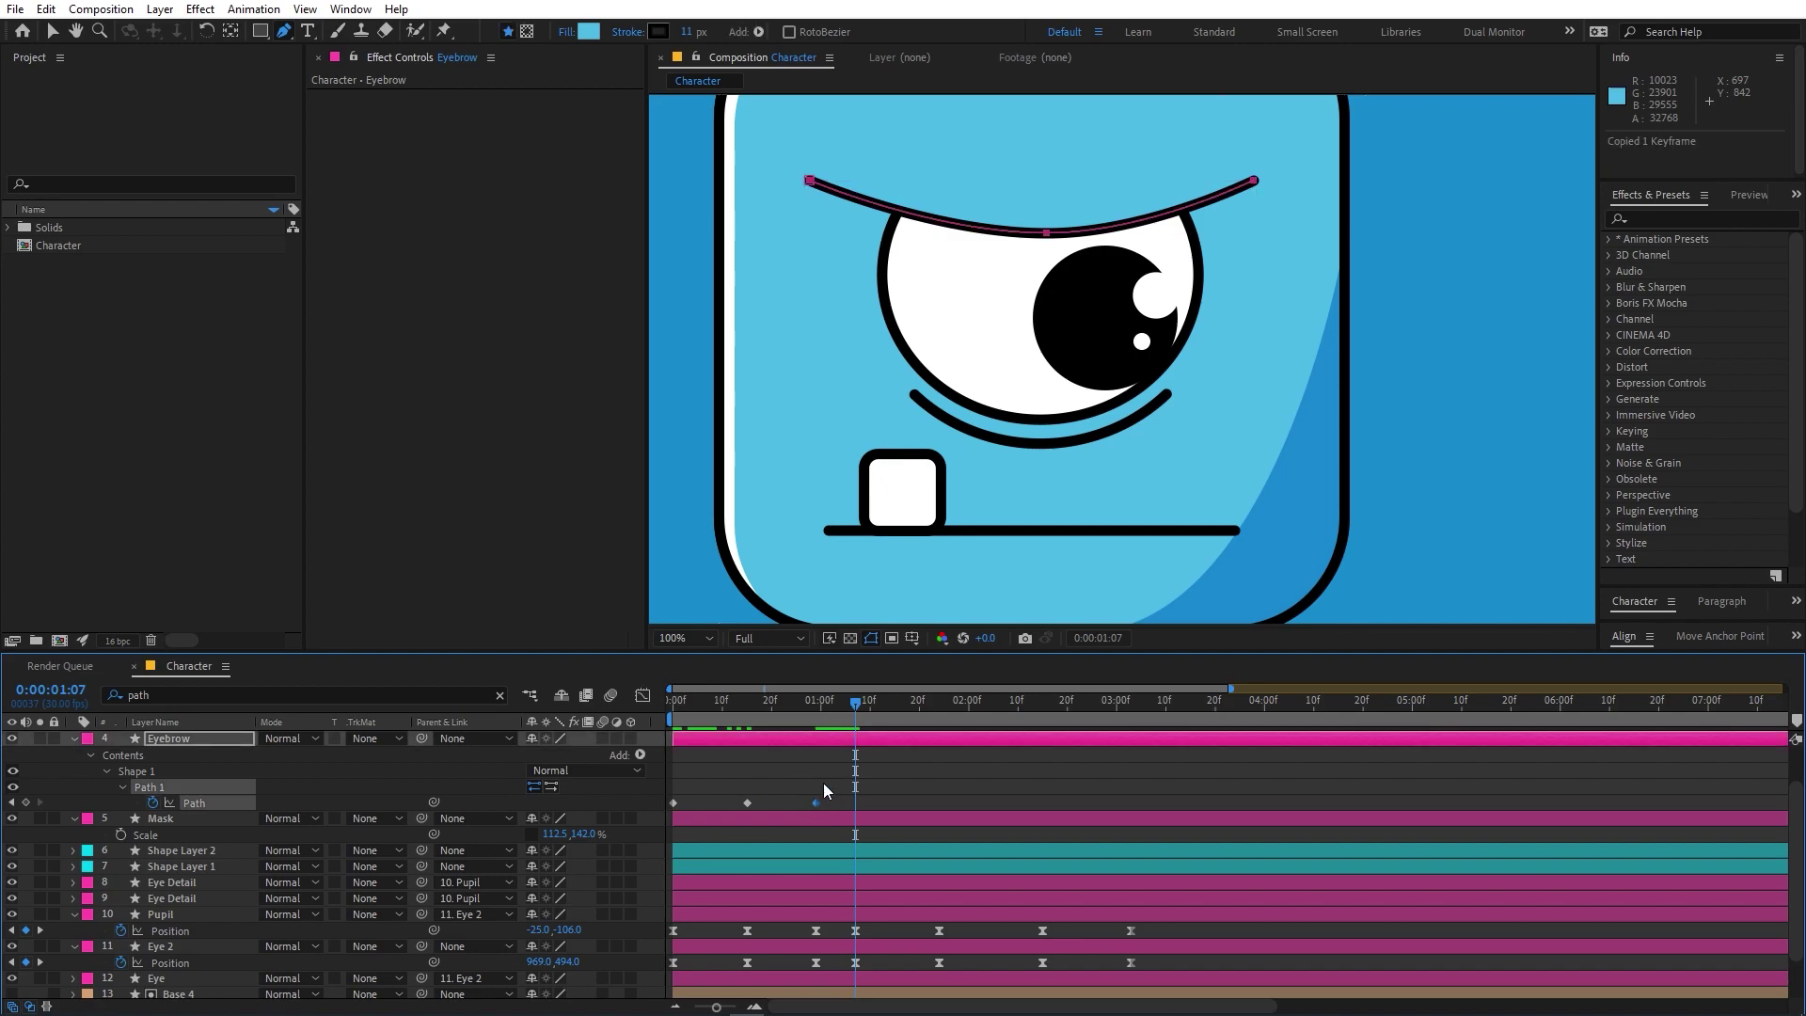
pyautogui.moveTo(880, 703); pyautogui.dragTo(926, 712)
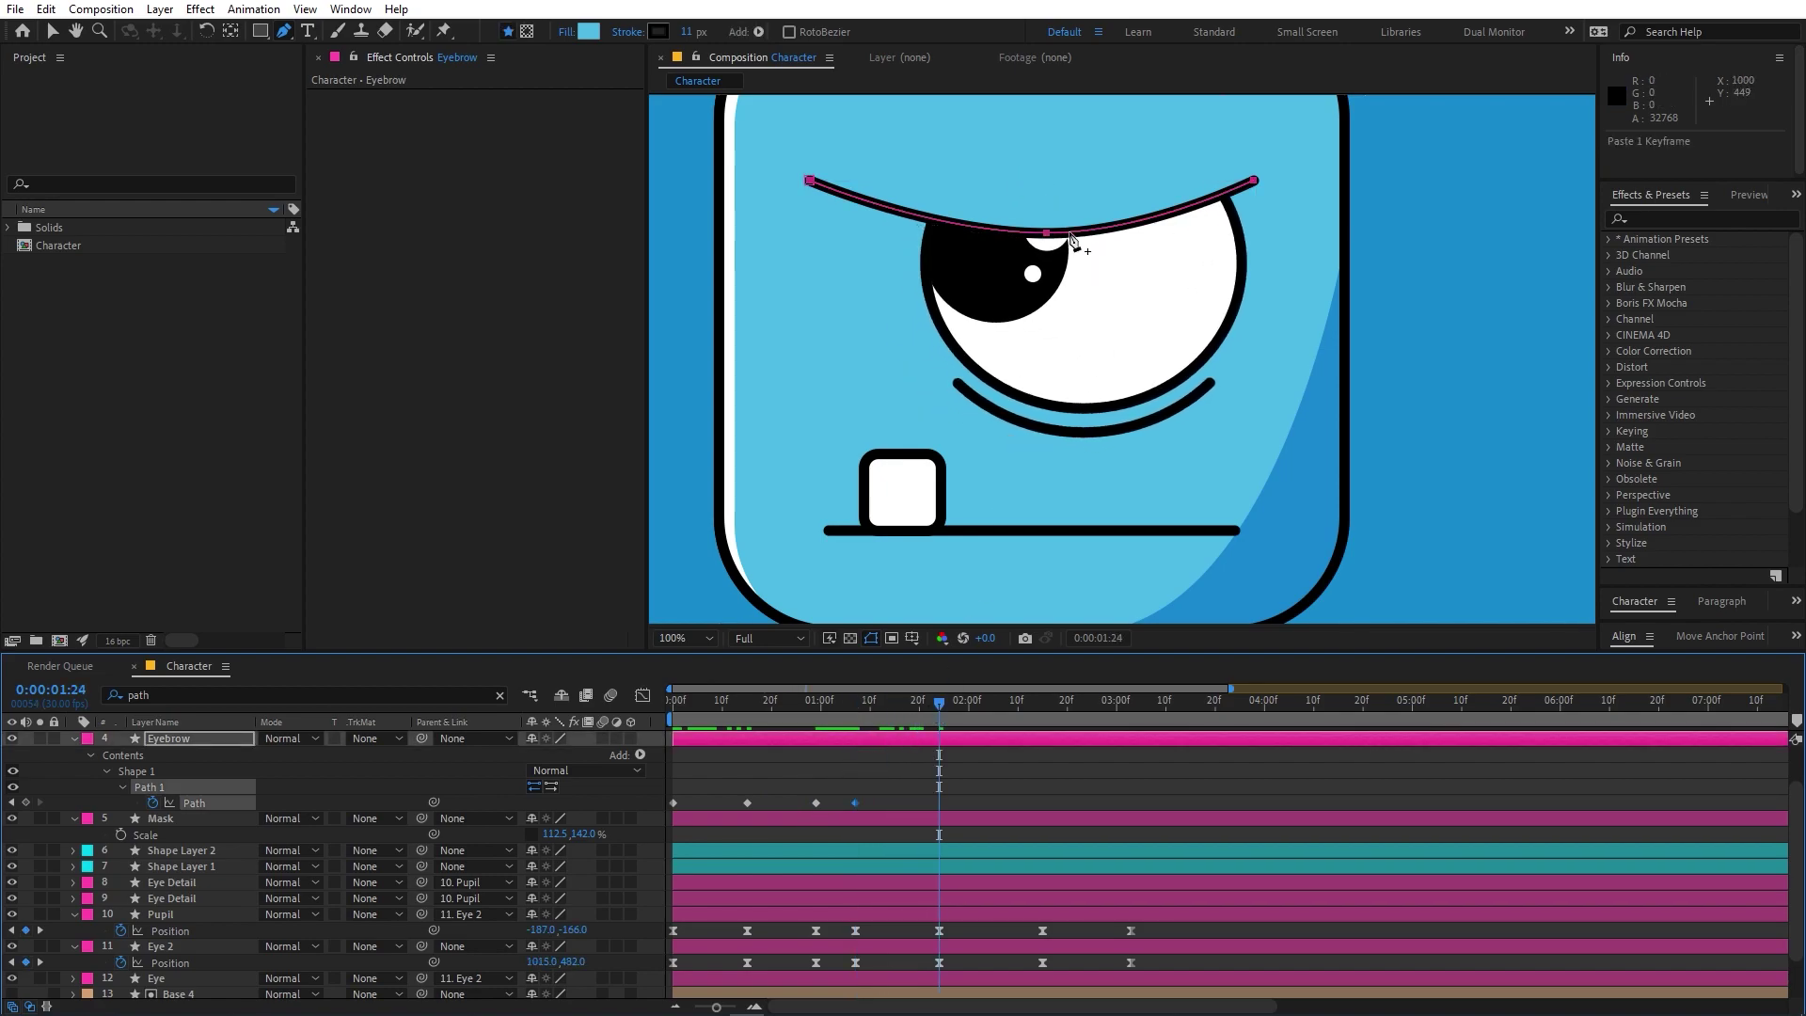
pyautogui.moveTo(1046, 232); pyautogui.dragTo(1050, 192)
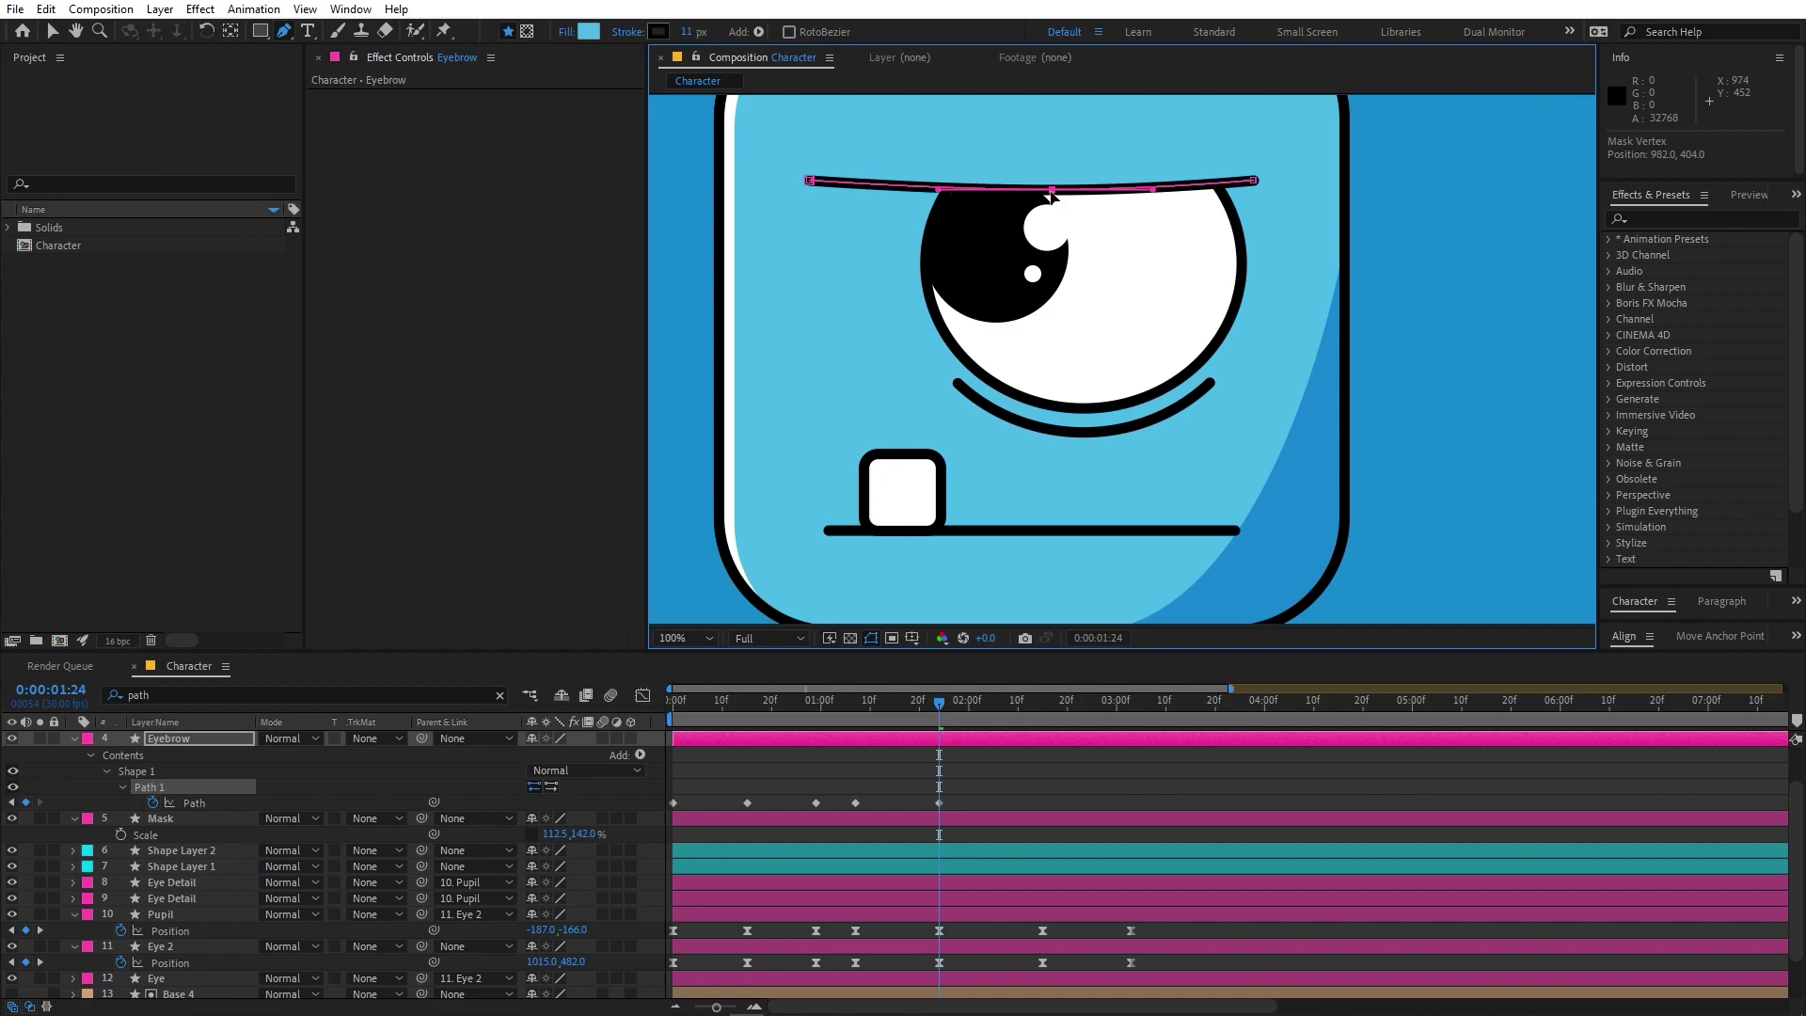
# Step: At 0:00:02:15, pull the Eyebrow's middle vertex down to about 981, 452 and shorten both of its Bezier handles
pyautogui.moveTo(950, 704); pyautogui.dragTo(1038, 716)
pyautogui.click(1052, 190)
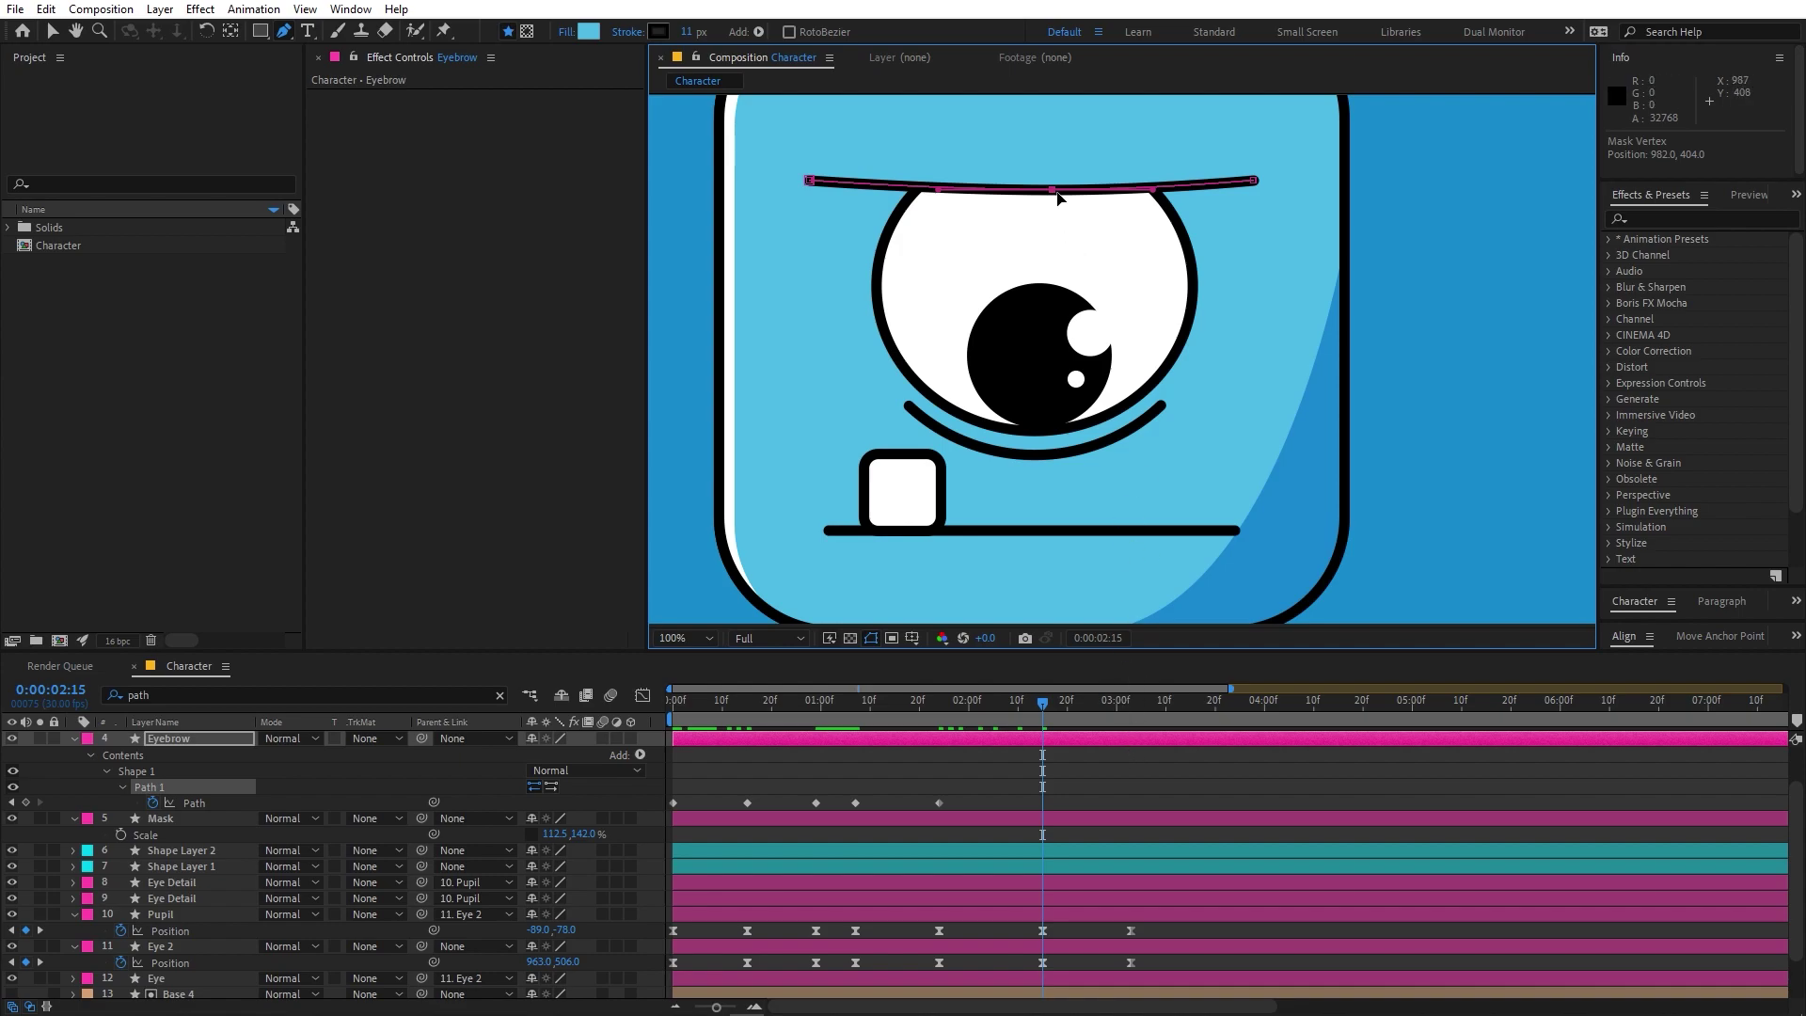
pyautogui.moveTo(1052, 192); pyautogui.dragTo(1052, 236)
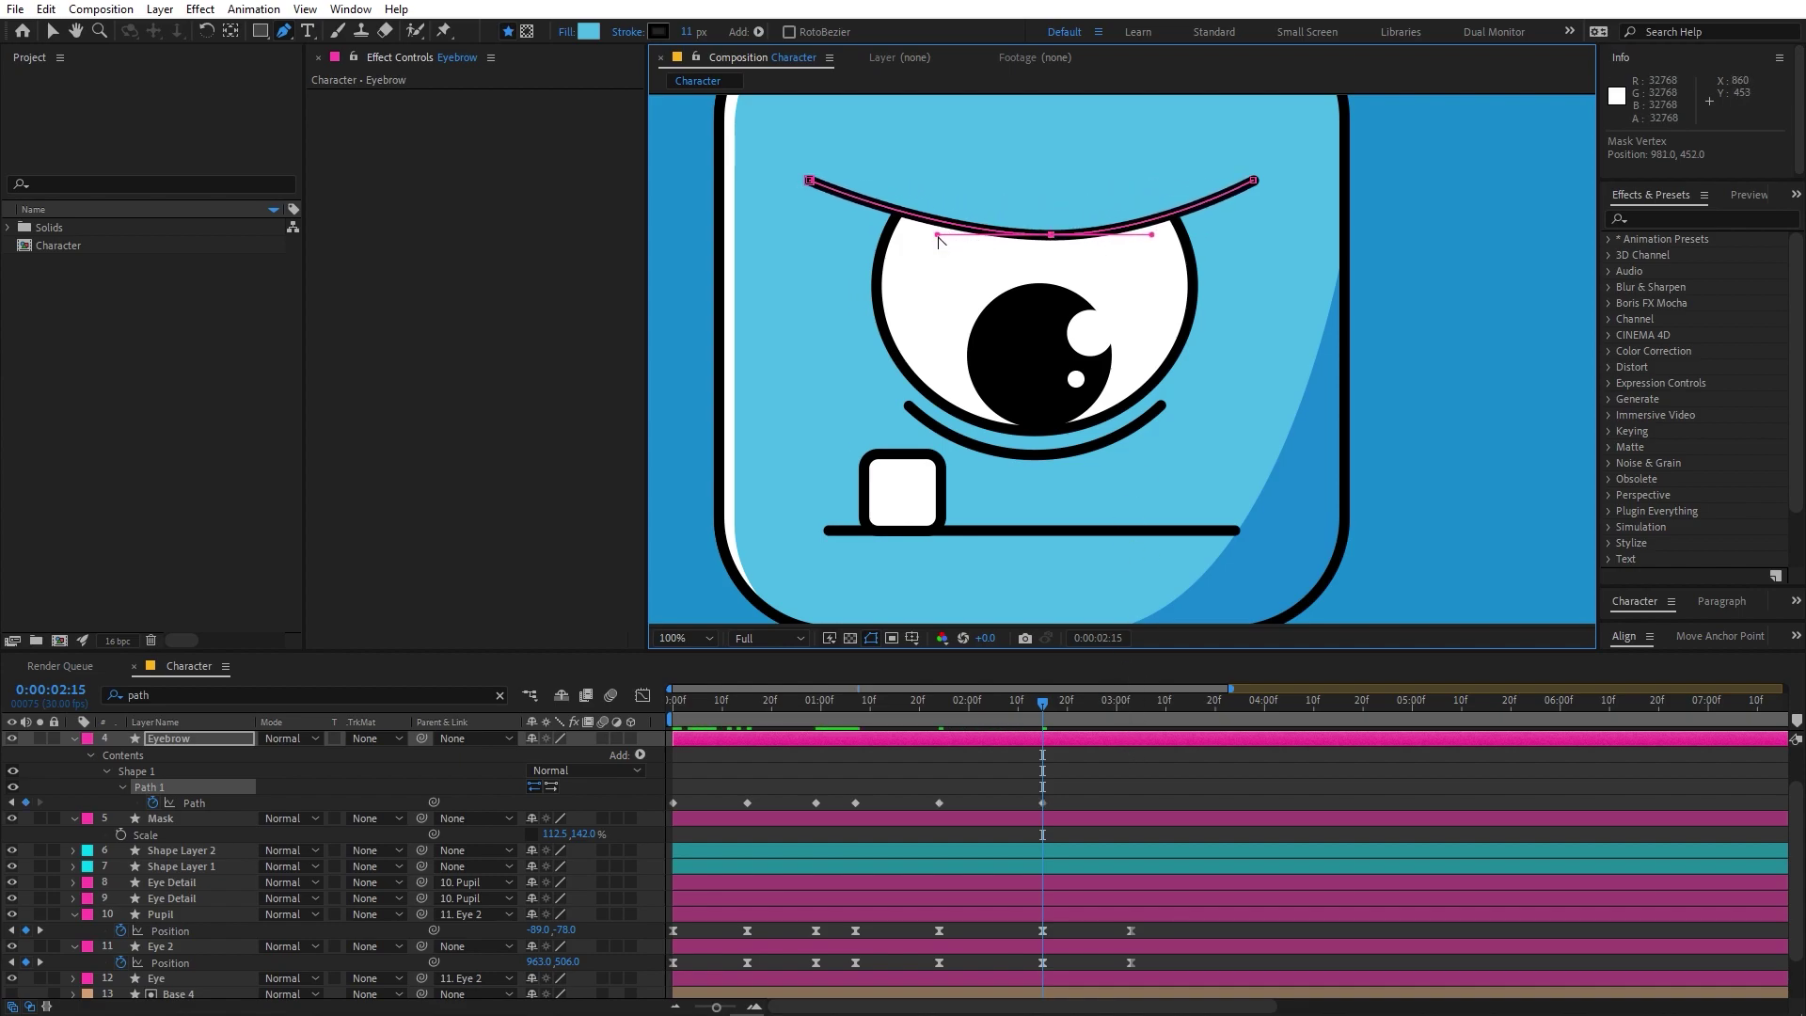
pyautogui.moveTo(940, 235); pyautogui.dragTo(957, 234)
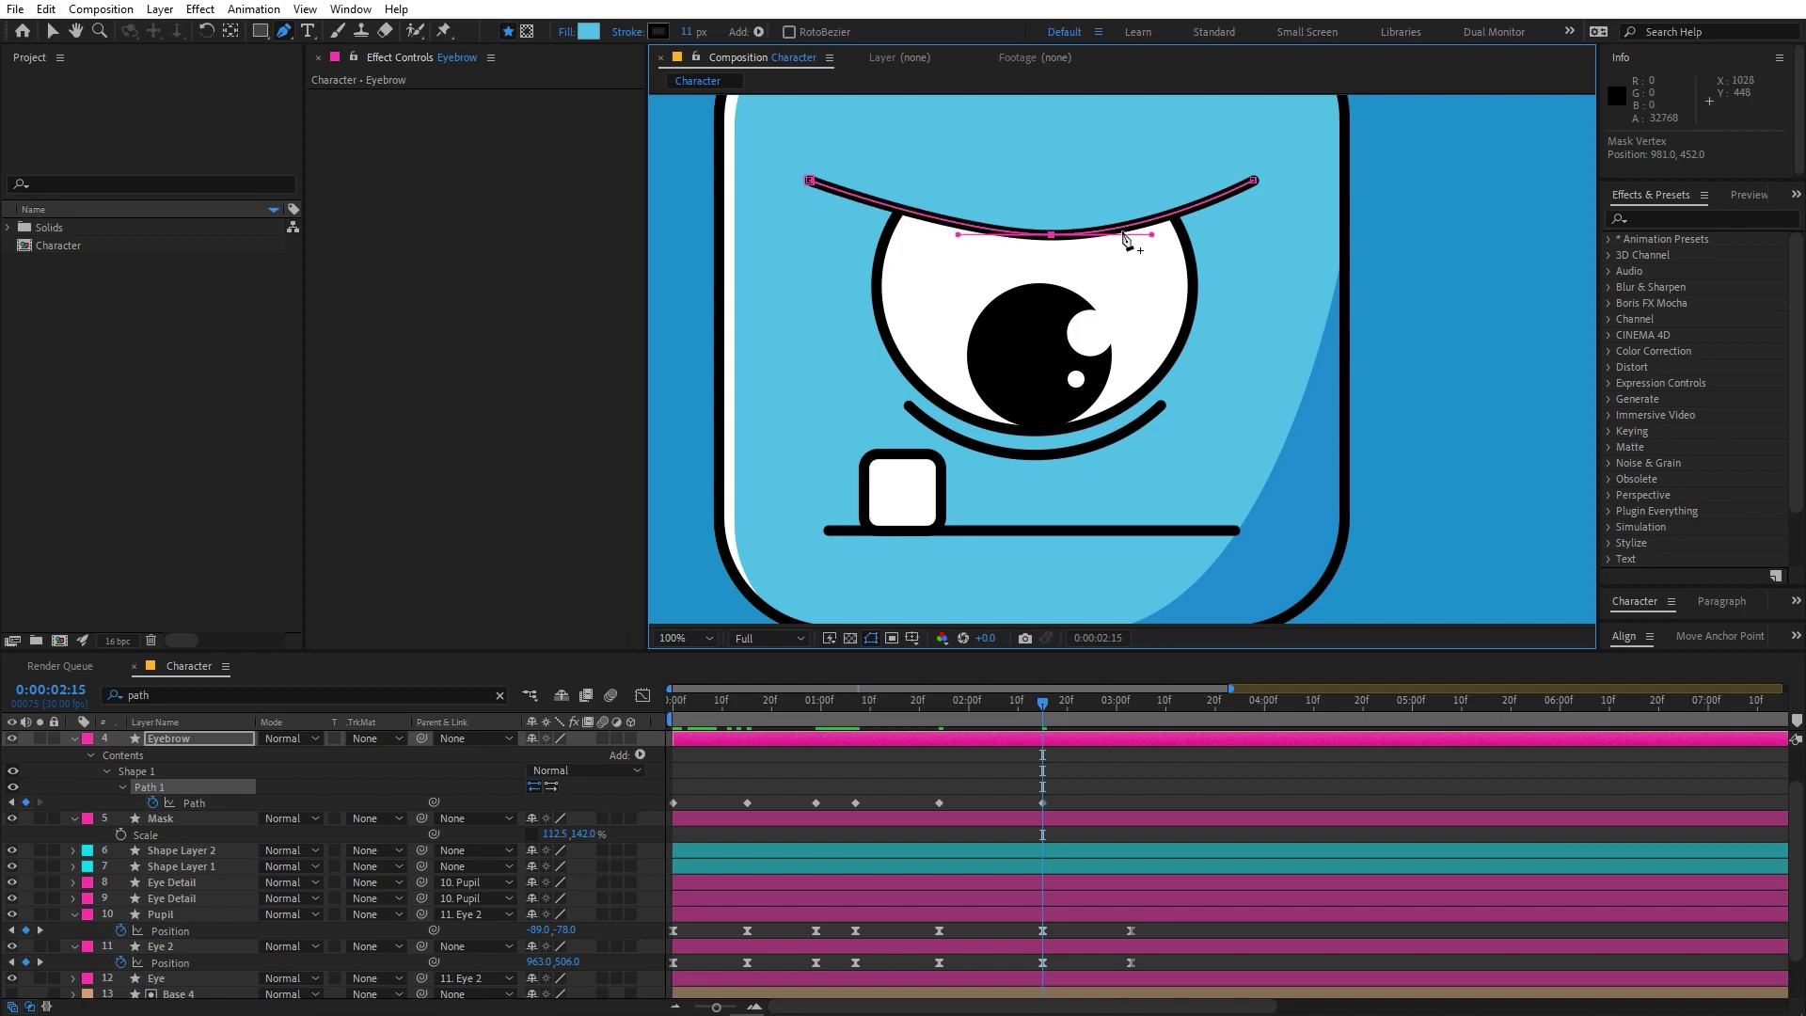
pyautogui.moveTo(1151, 237); pyautogui.dragTo(1135, 237)
# Step: Copy the Eyebrow's first Path keyframe to 0:00:03:03 to return the brow to its straight starting shape
pyautogui.moveTo(1058, 720); pyautogui.dragTo(1131, 716)
pyautogui.click(673, 803)
pyautogui.hotkey('ctrl', 'c')
pyautogui.hotkey('ctrl', 'v')
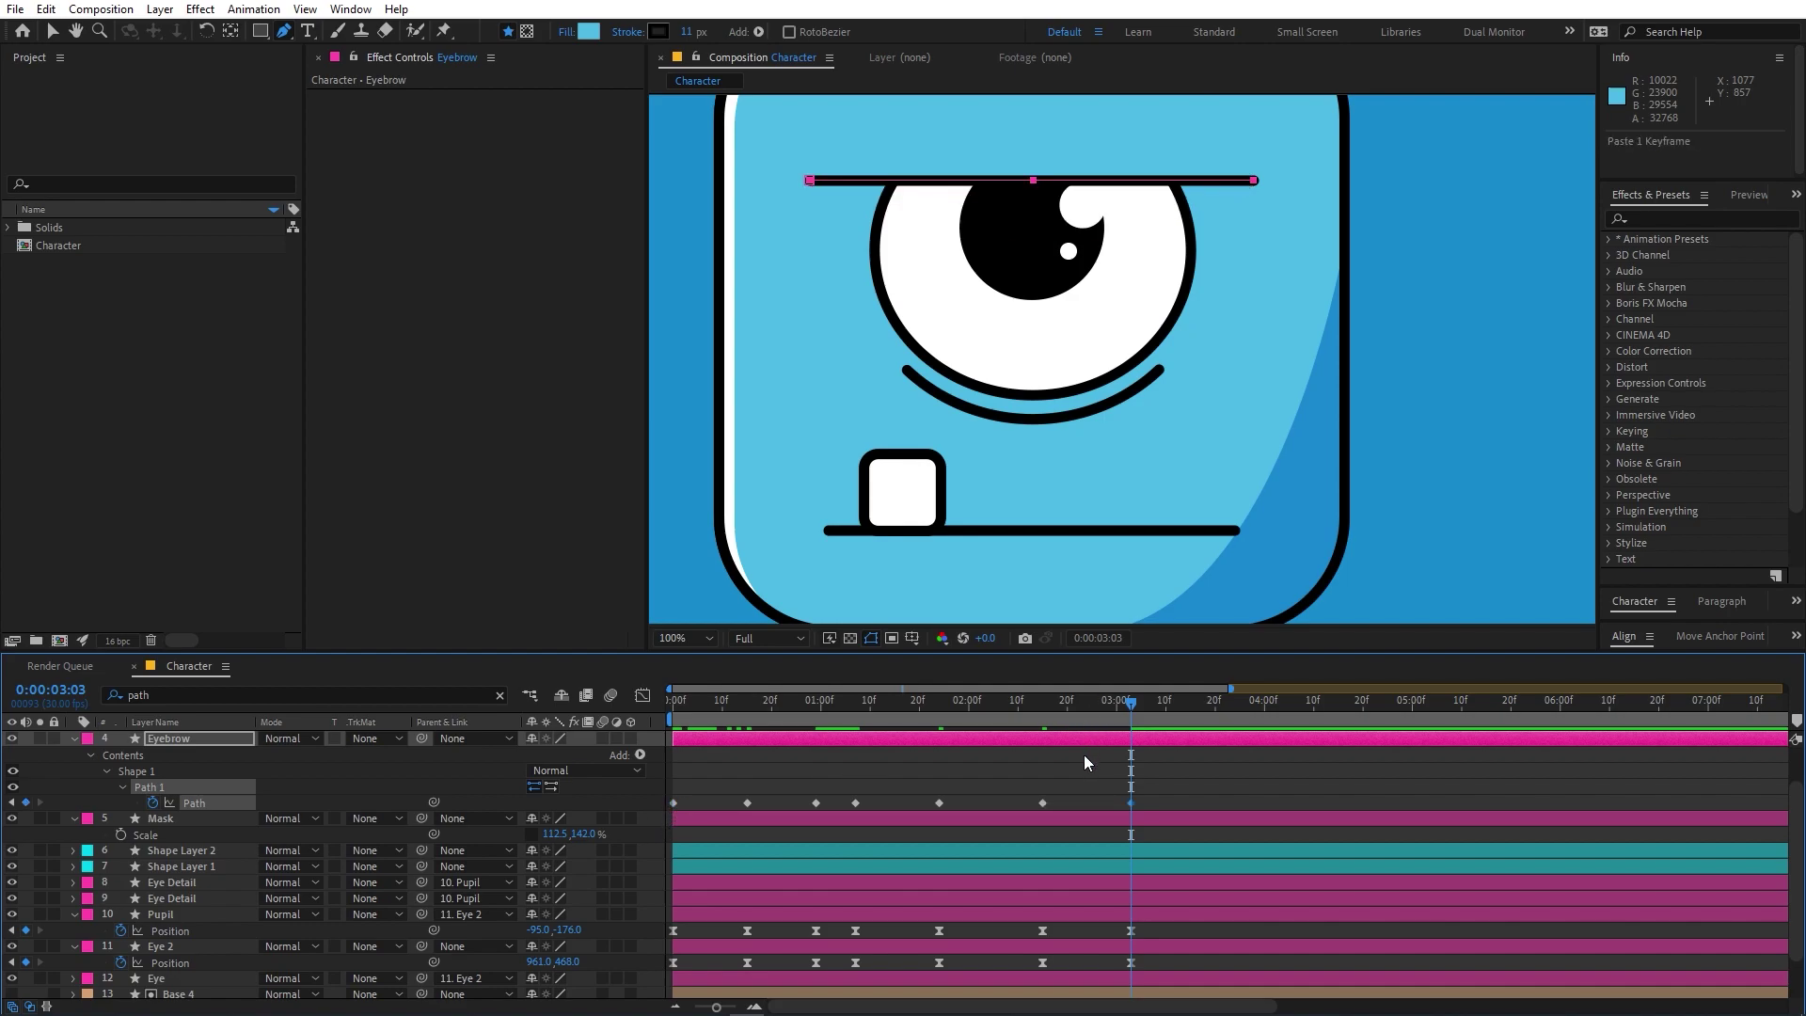
# Step: Easy-ease all Eyebrow Path keyframes and lengthen their incoming influence in the speed graph so each move starts fast and settles slowly
pyautogui.click(465, 803)
pyautogui.press('F9')
pyautogui.click(643, 696)
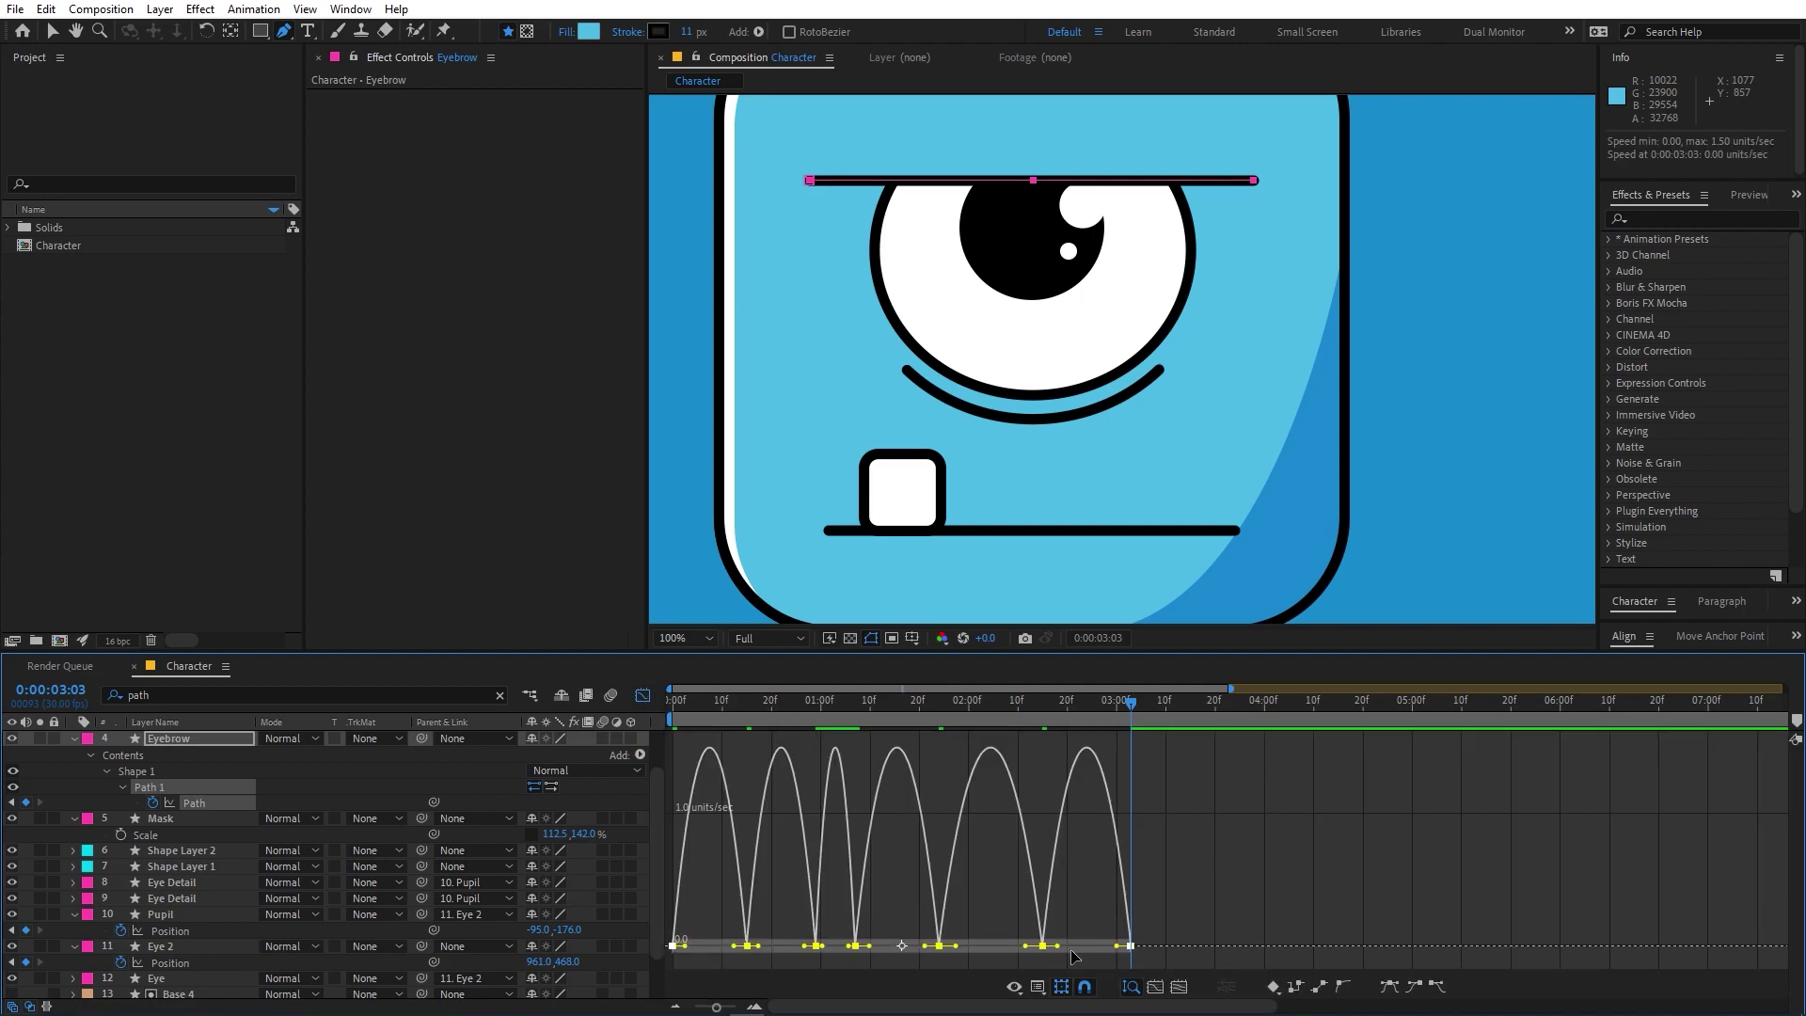
pyautogui.click(1178, 988)
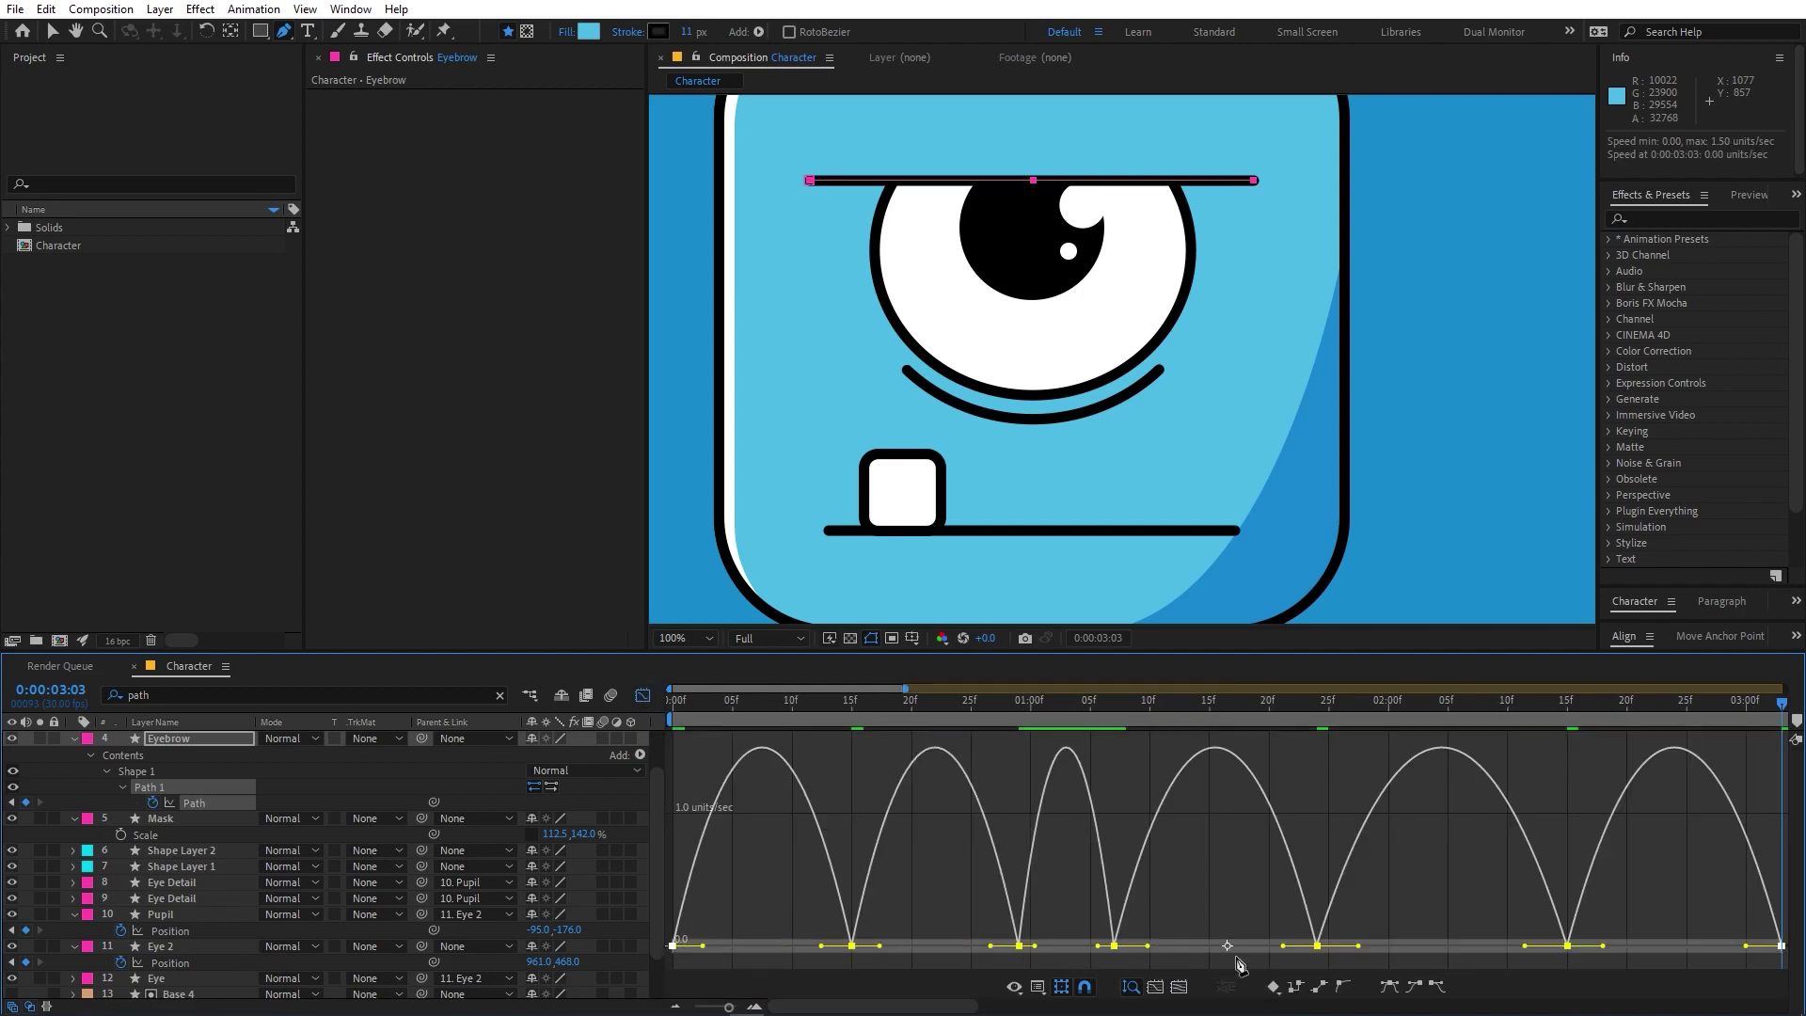
pyautogui.press('v')
pyautogui.moveTo(1745, 946); pyautogui.dragTo(1580, 951)
# Step: Preview the eye and eyebrow animation and switch the timeline back from the speed graph to keyframes
pyautogui.press('space')
pyautogui.scroll(-2, 989, 466)
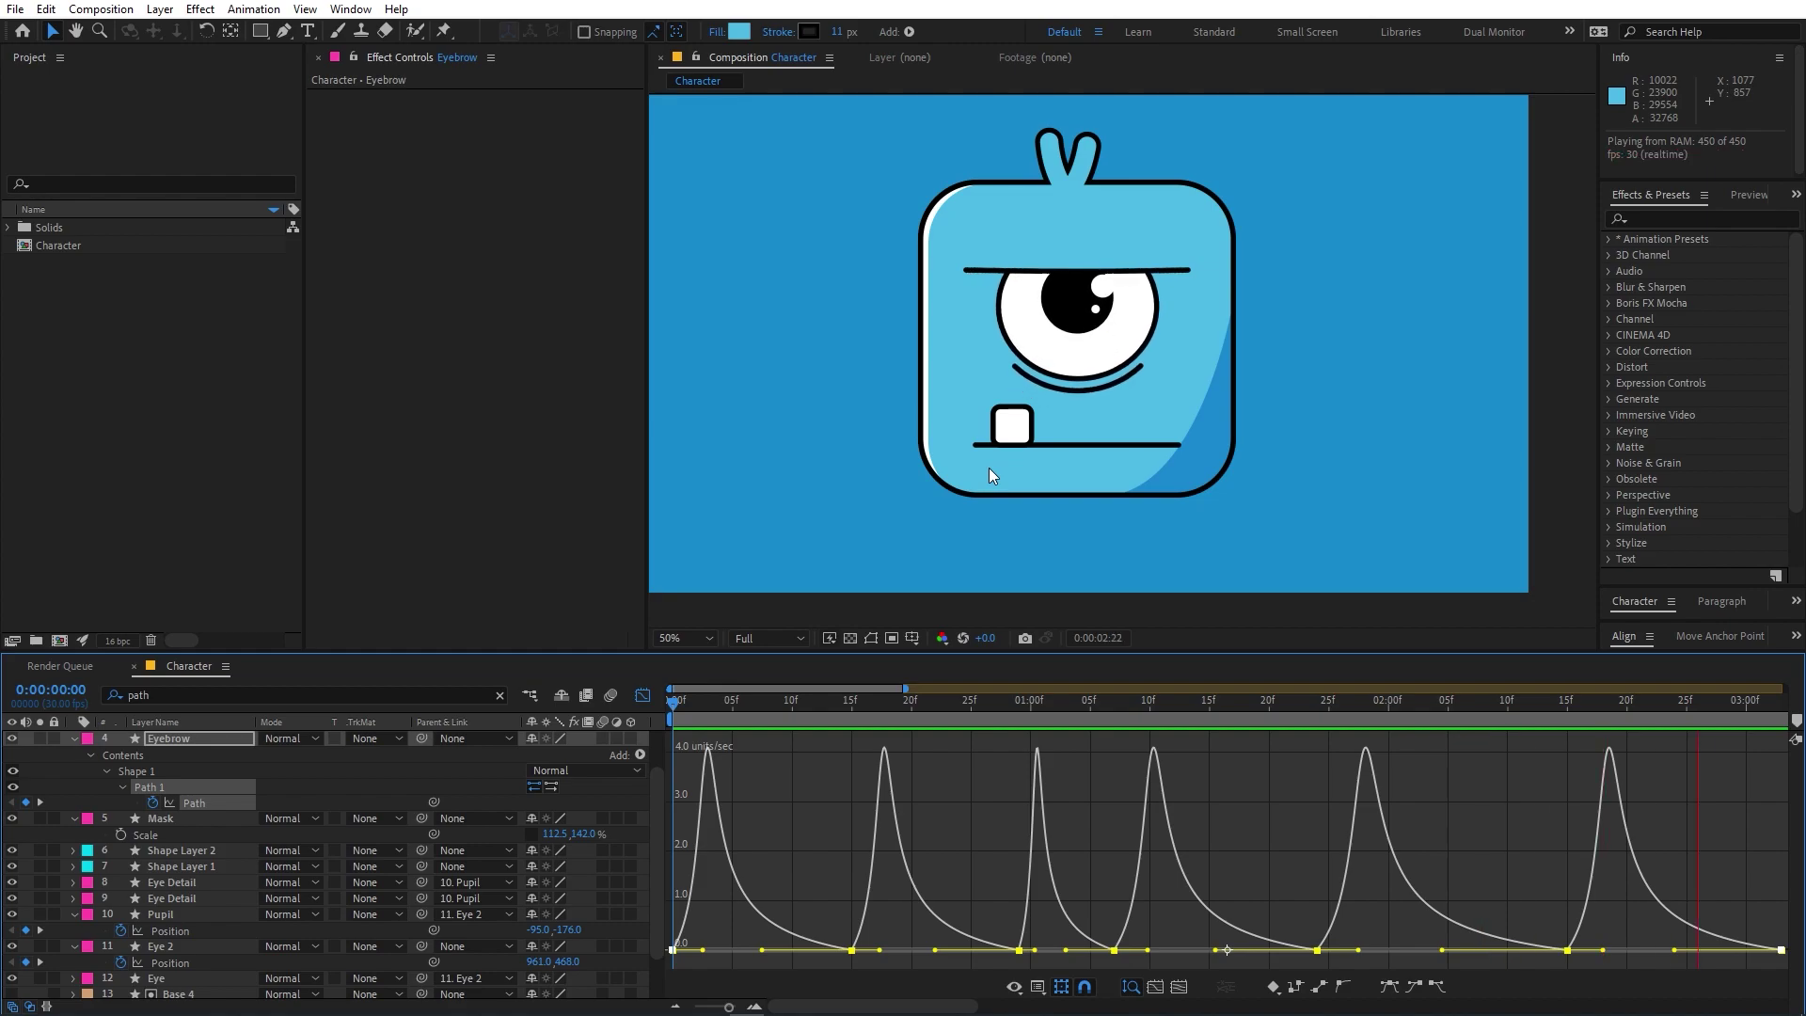
pyautogui.click(642, 694)
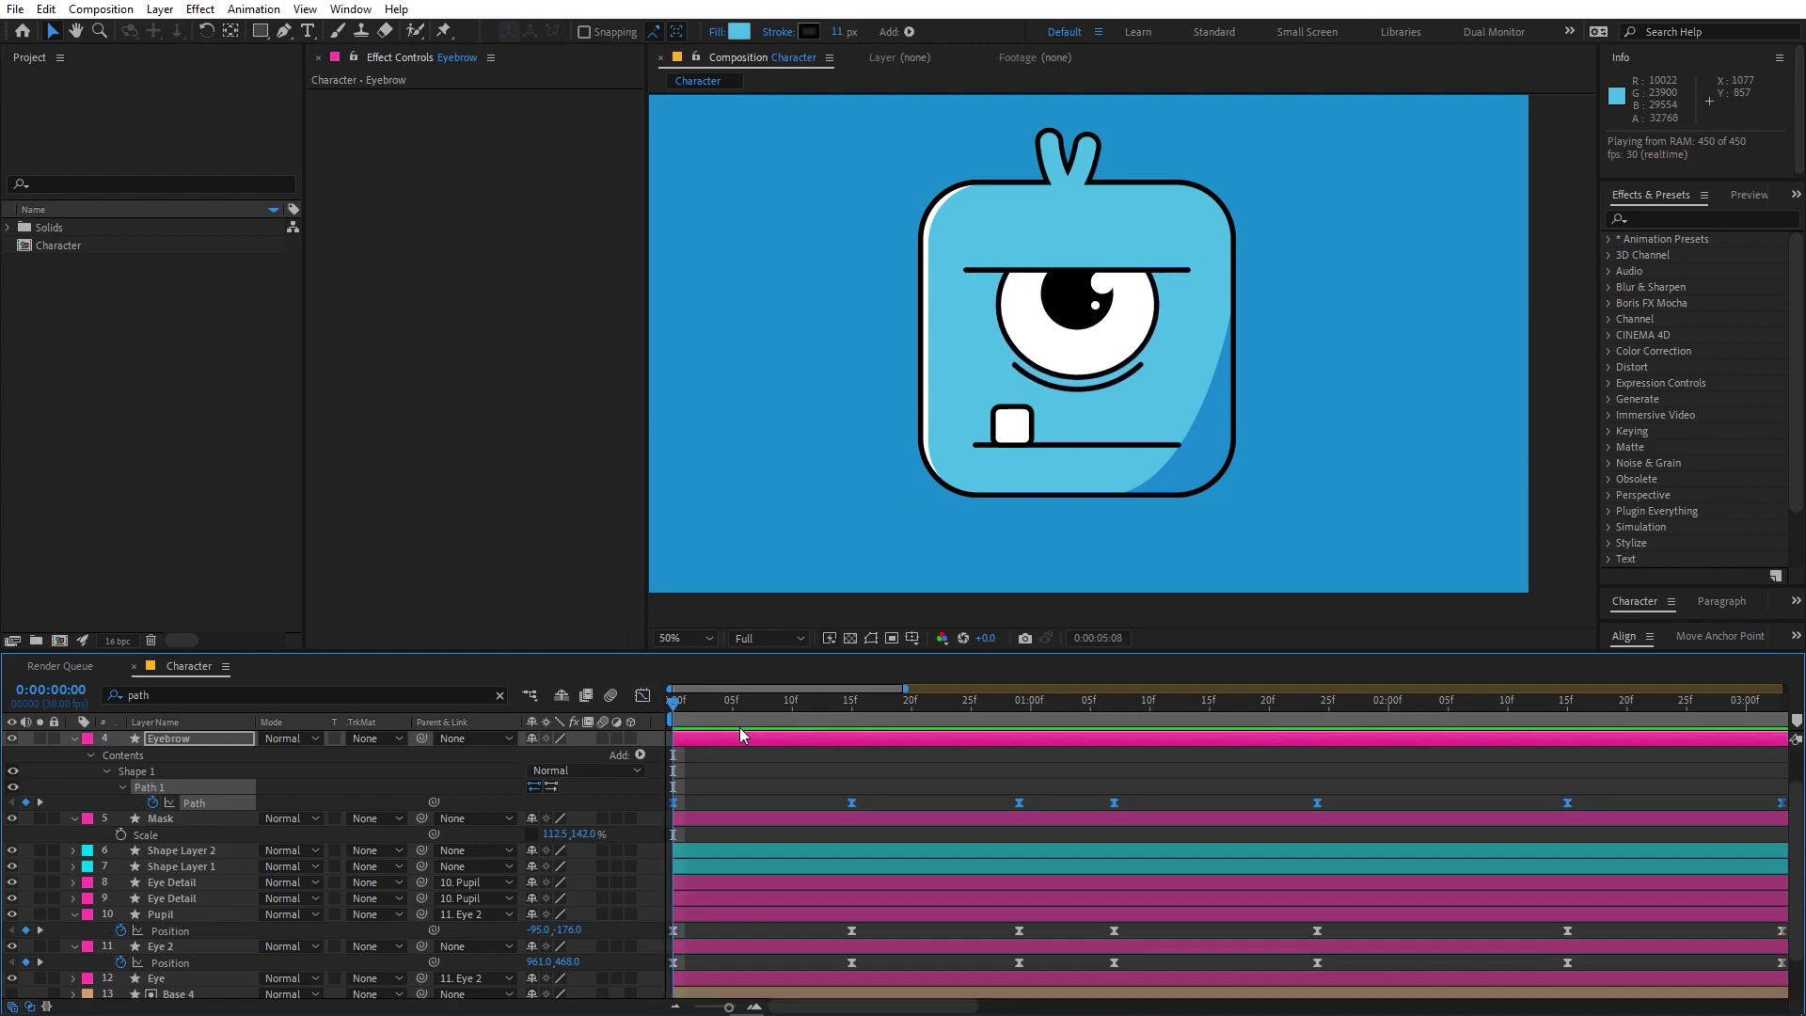
pyautogui.scroll(5, 990, 446)
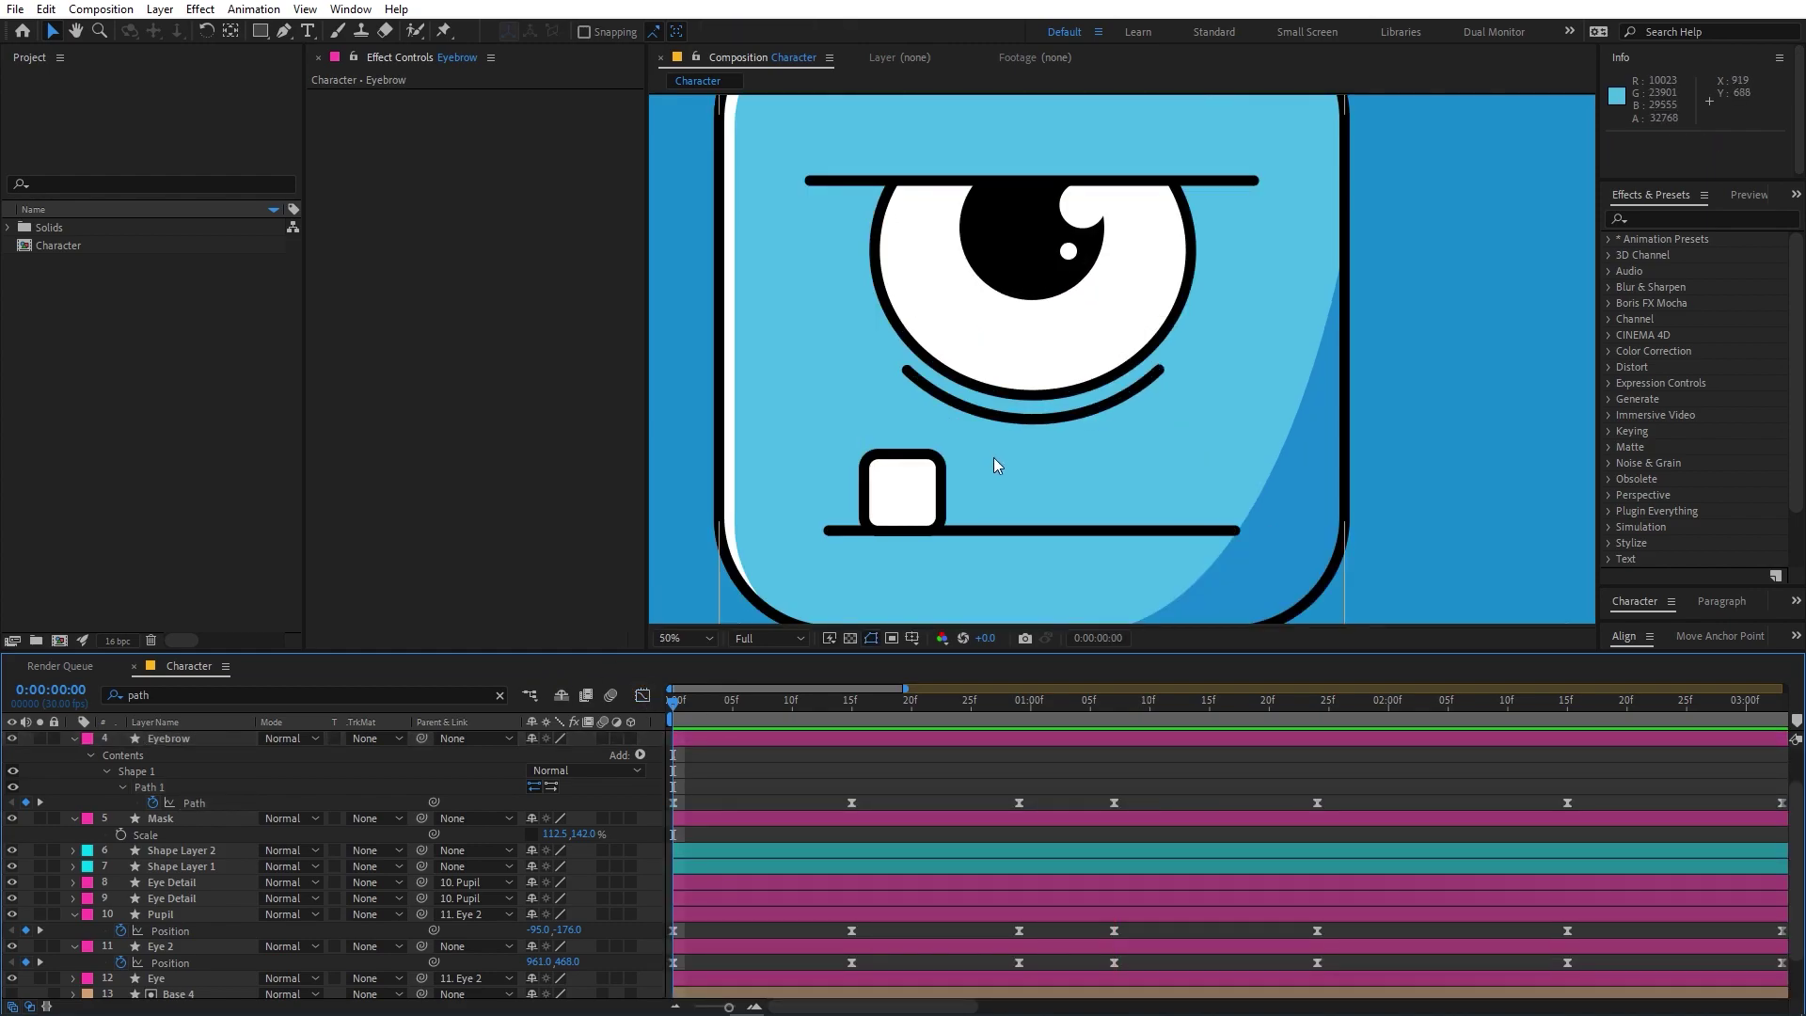
pyautogui.scroll(-5, 993, 457)
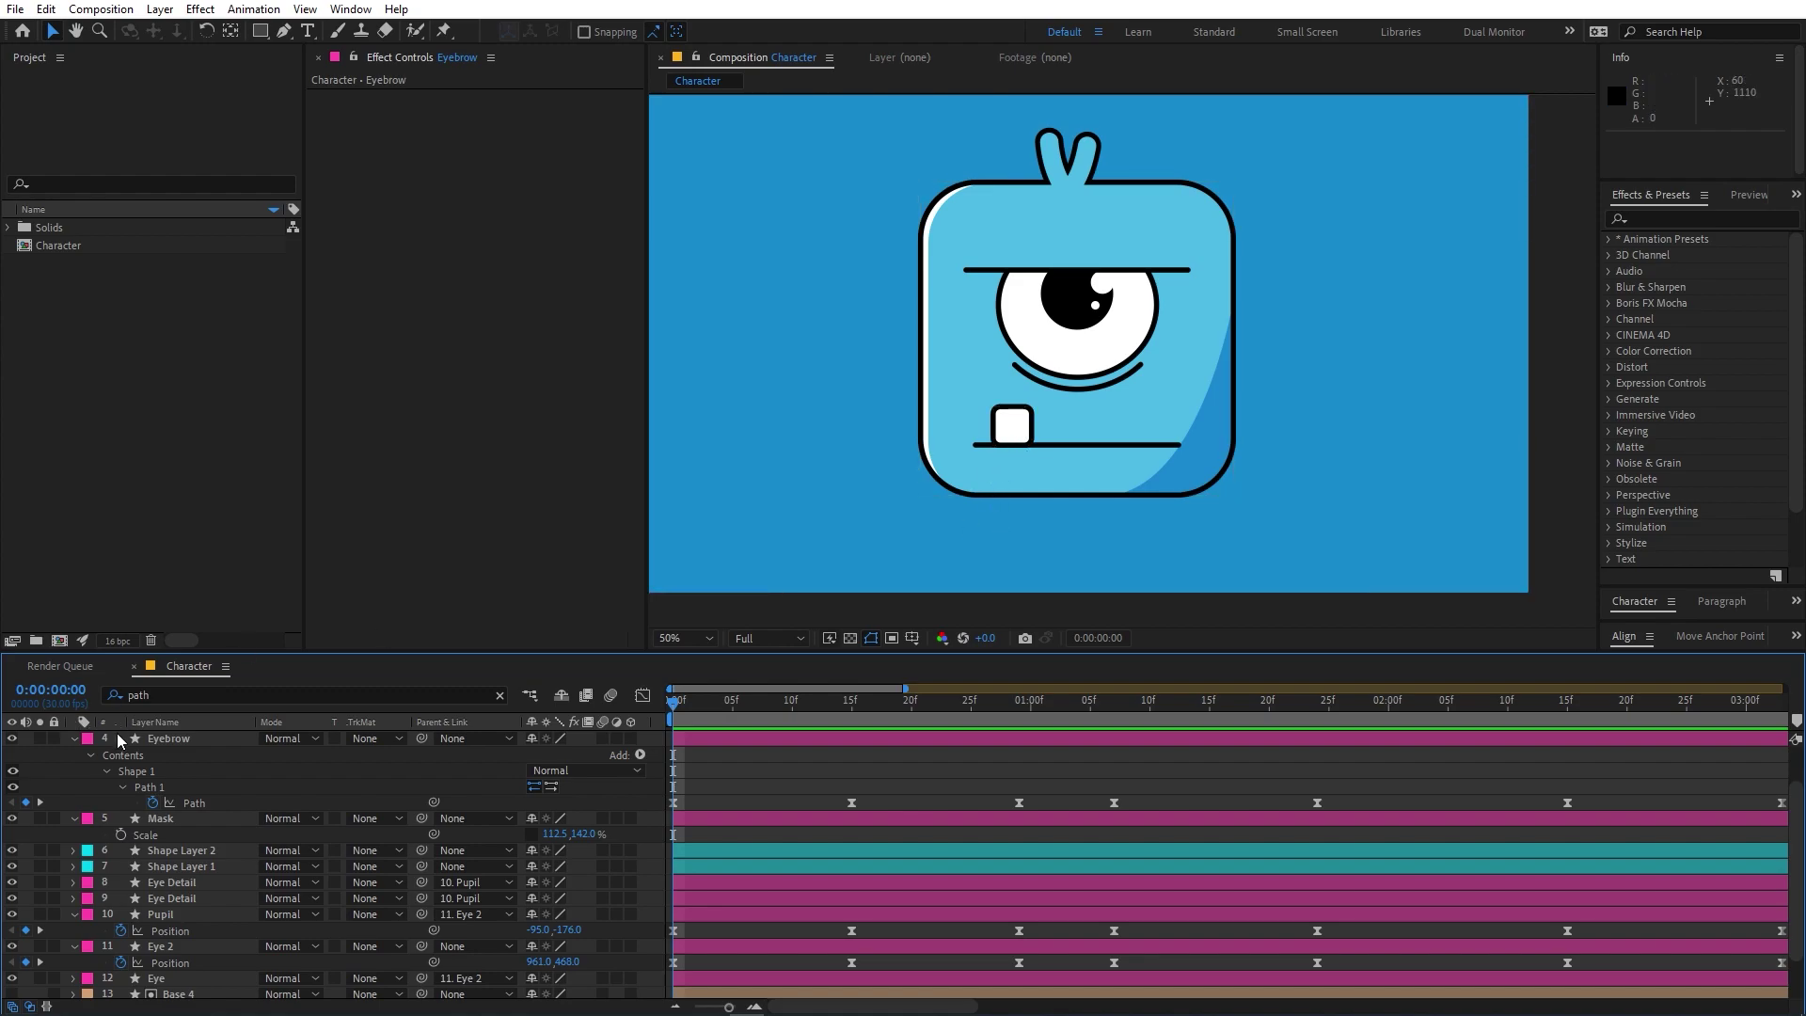
# Step: Set a Position keyframe at 0:00:00:00 on the tooth layer Base 2 and center its anchor point on the tooth
pyautogui.scroll(1, 173, 838)
pyautogui.click(1010, 427)
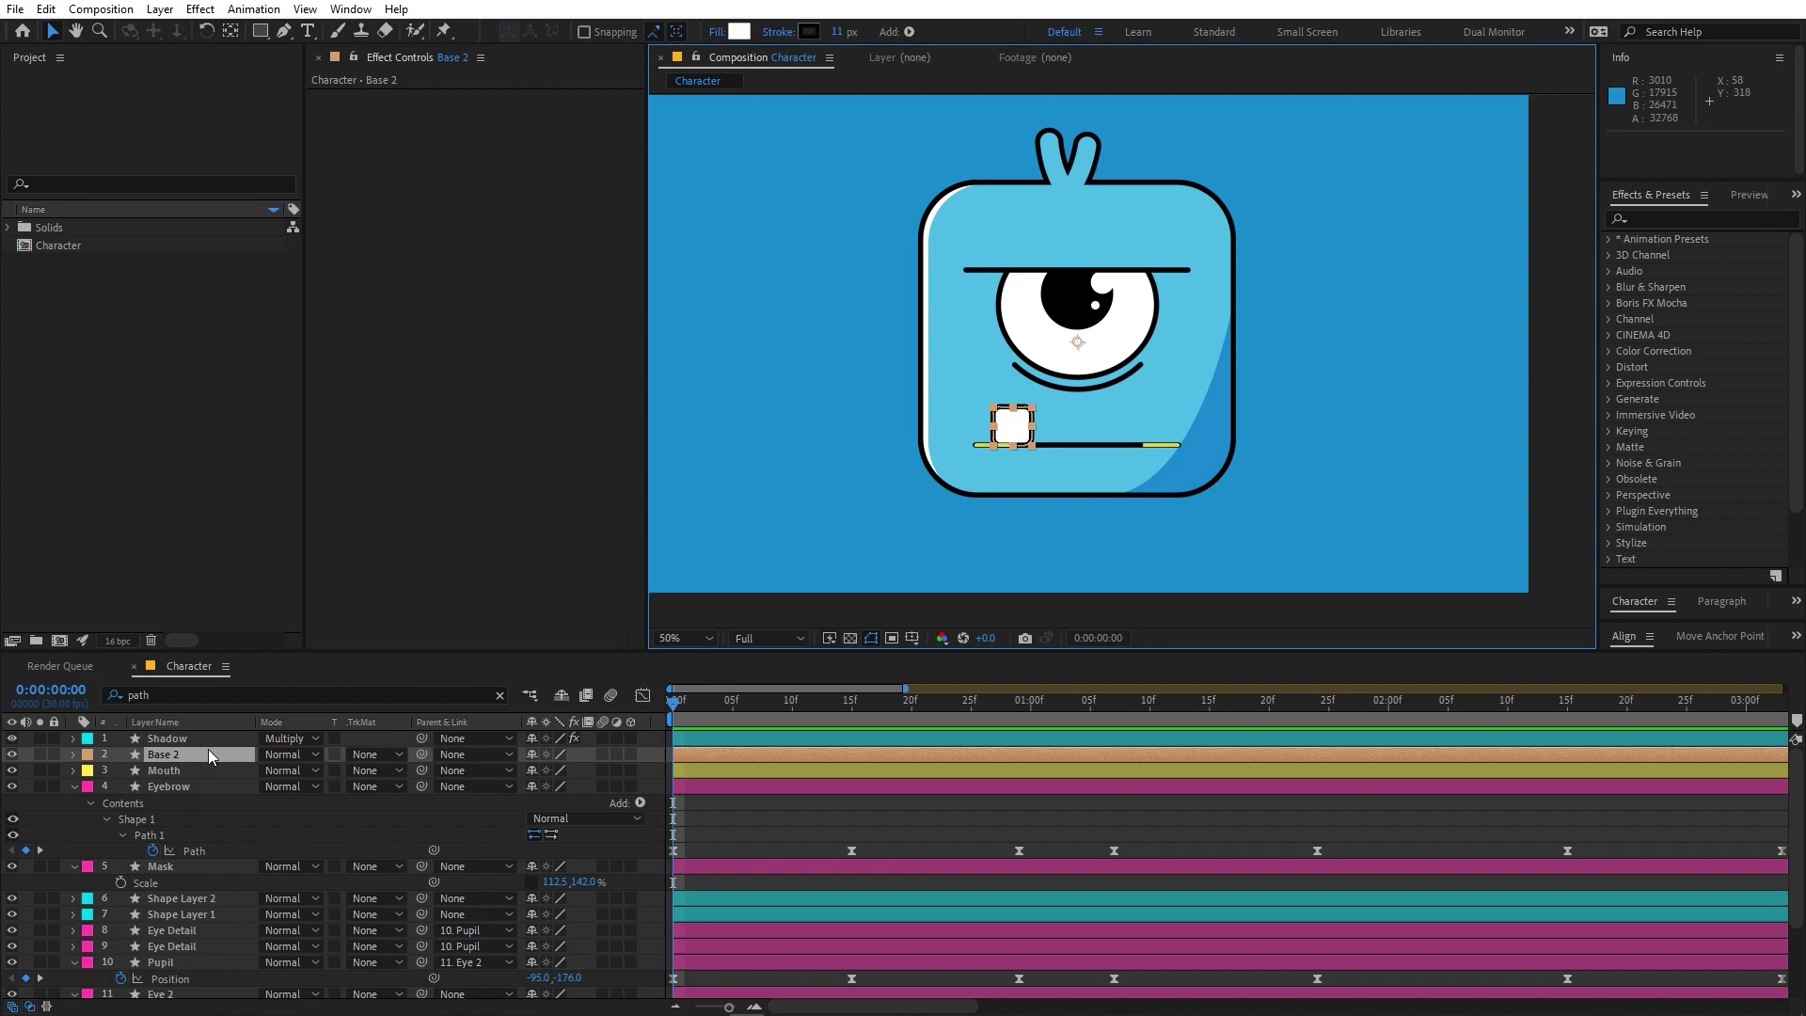
pyautogui.click(165, 760)
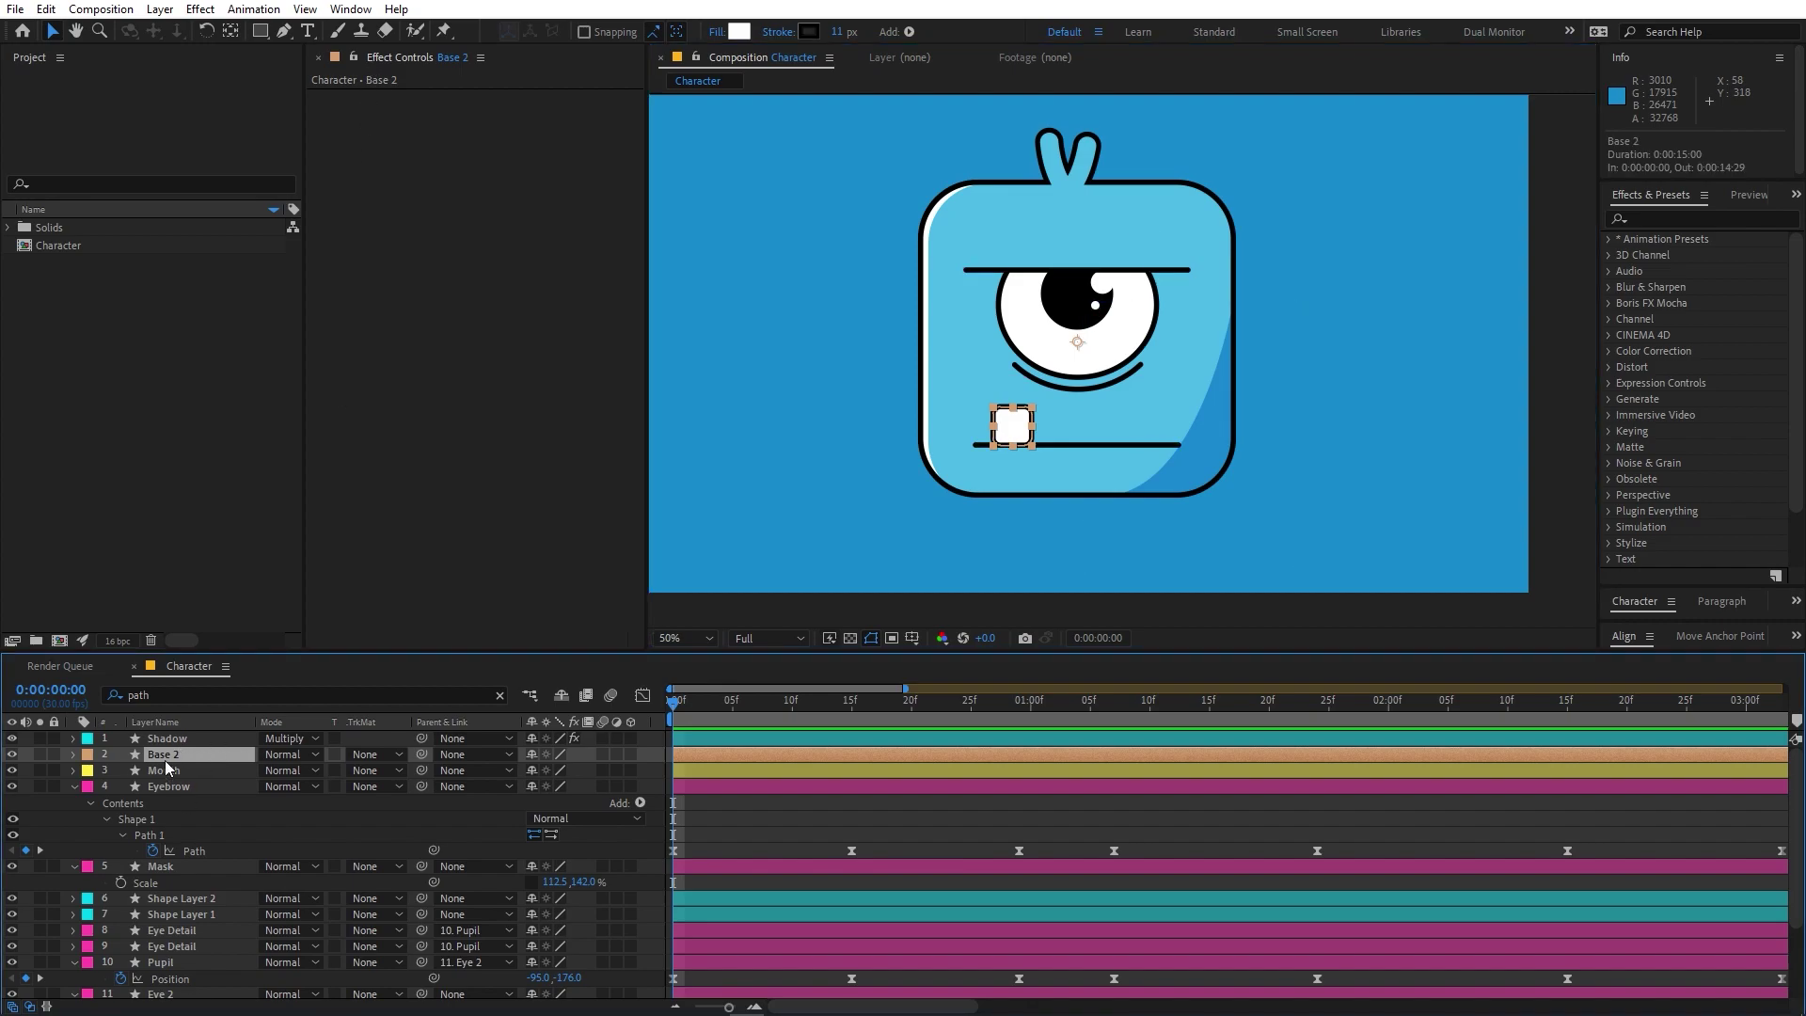
pyautogui.press('p')
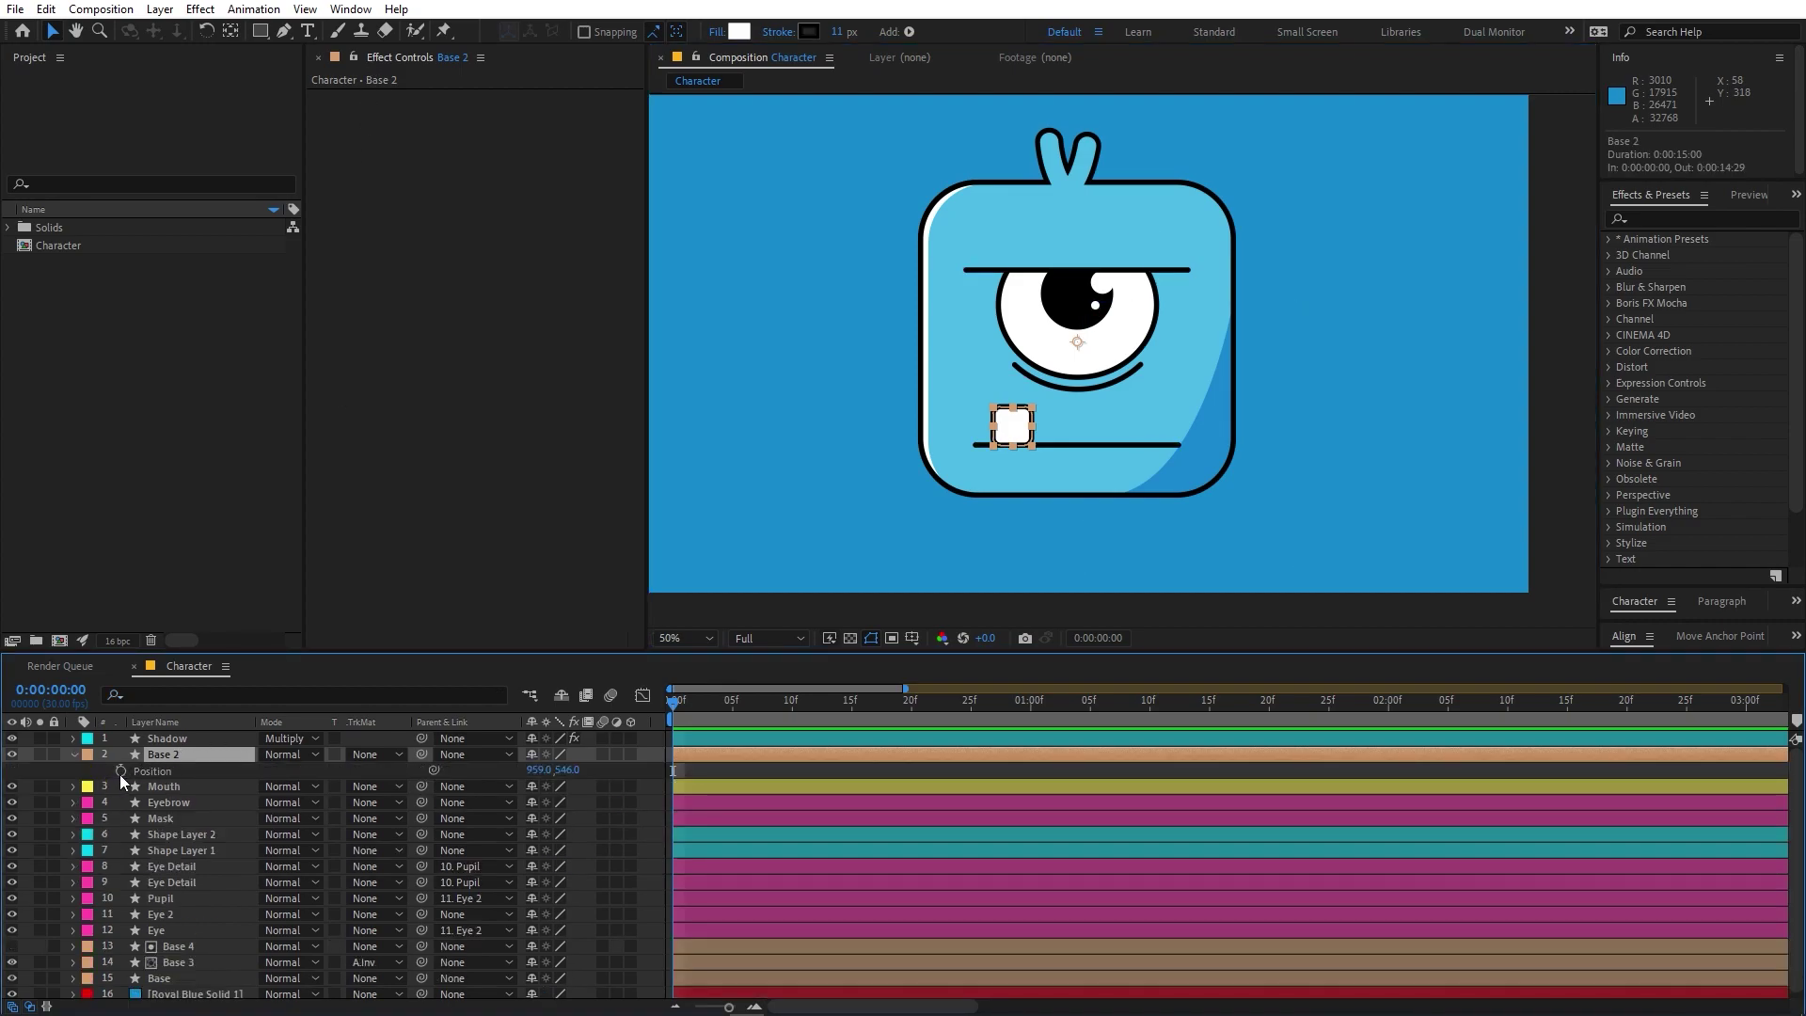
pyautogui.click(120, 771)
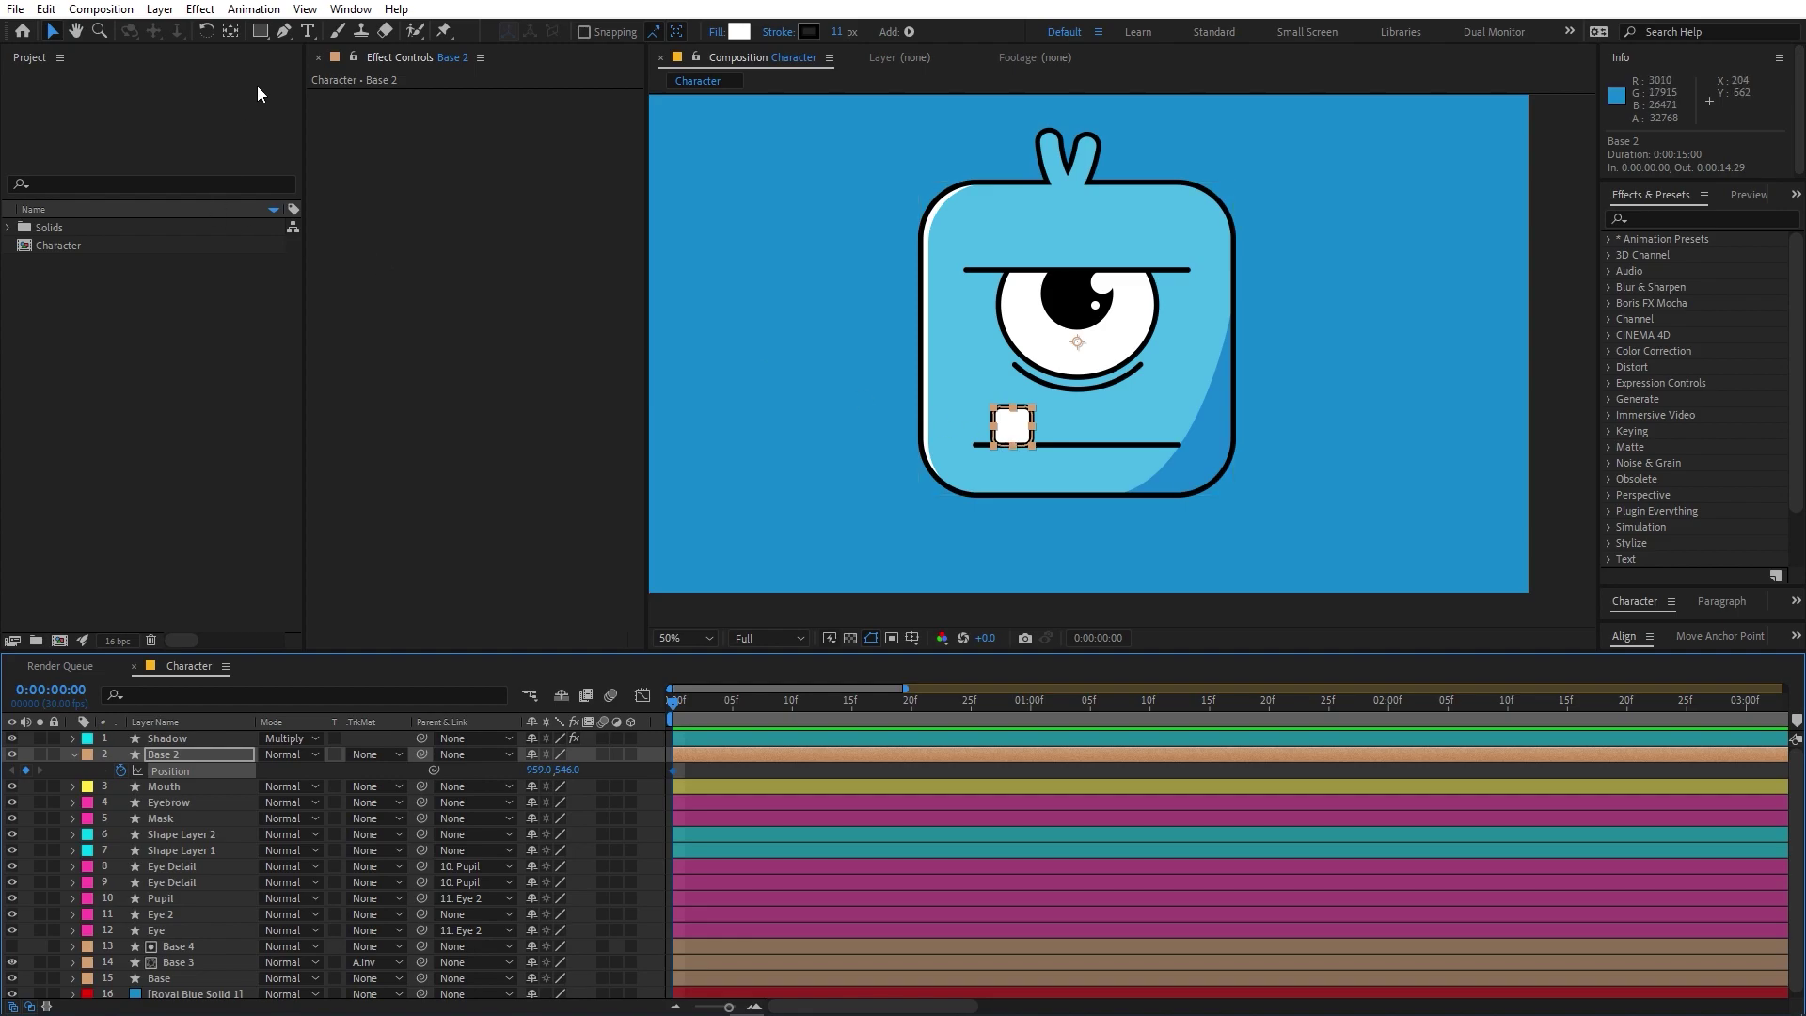
pyautogui.keyDown('ctrl'); pyautogui.doubleClick(230, 31); pyautogui.keyUp('ctrl')
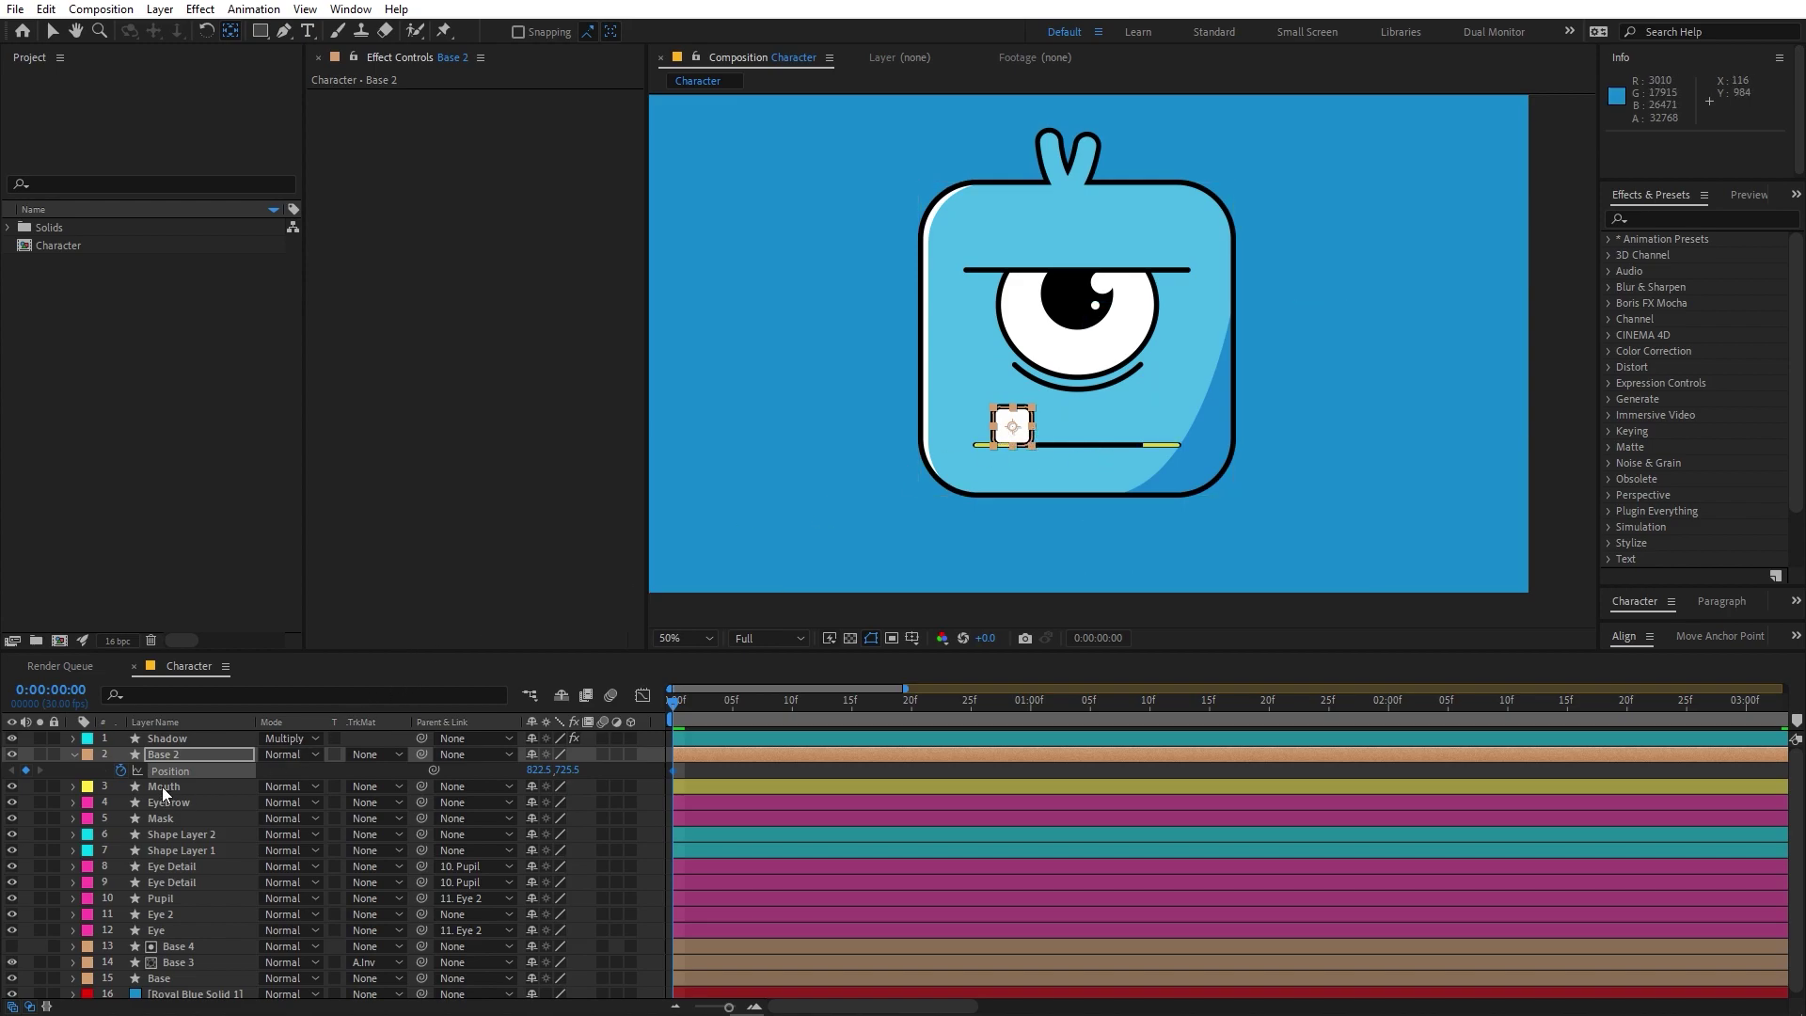
# Step: Reveal the Eye 2 layer's Position keyframes as a timing guide and go to its keyframe at 0:00:00:15
pyautogui.click(183, 756)
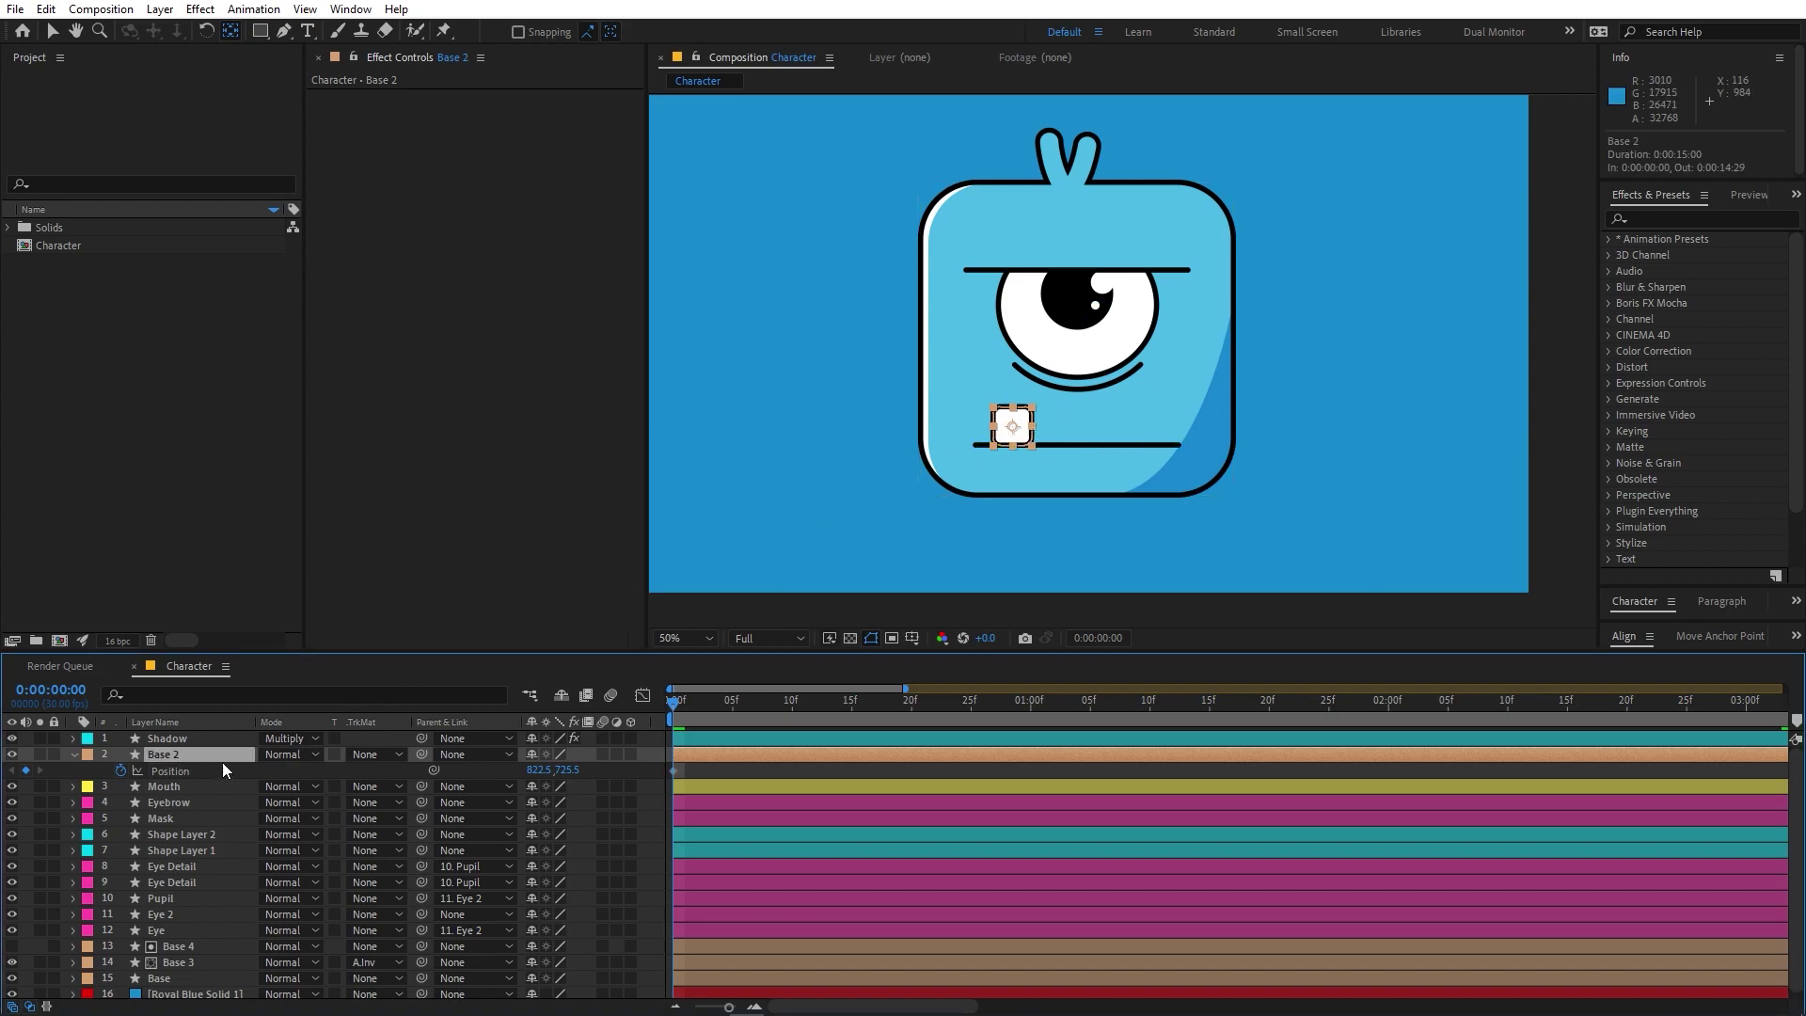
pyautogui.click(185, 916)
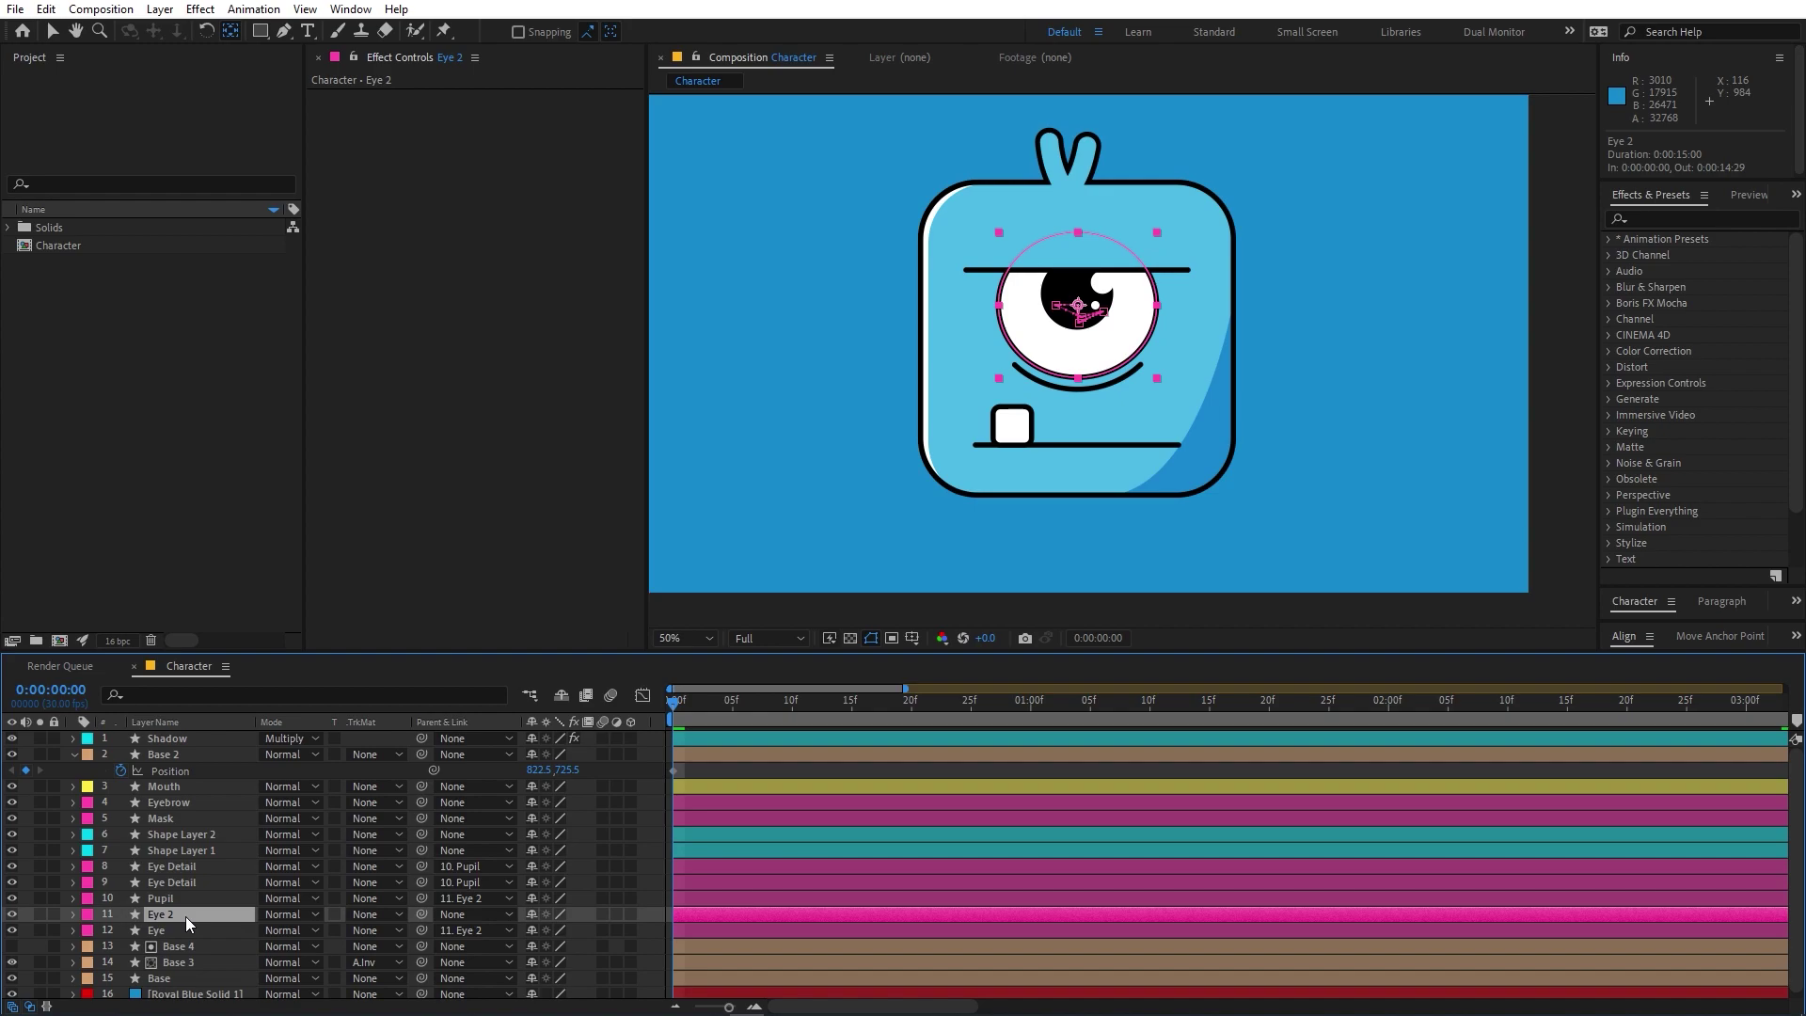
pyautogui.press('p')
pyautogui.moveTo(781, 701); pyautogui.dragTo(851, 702)
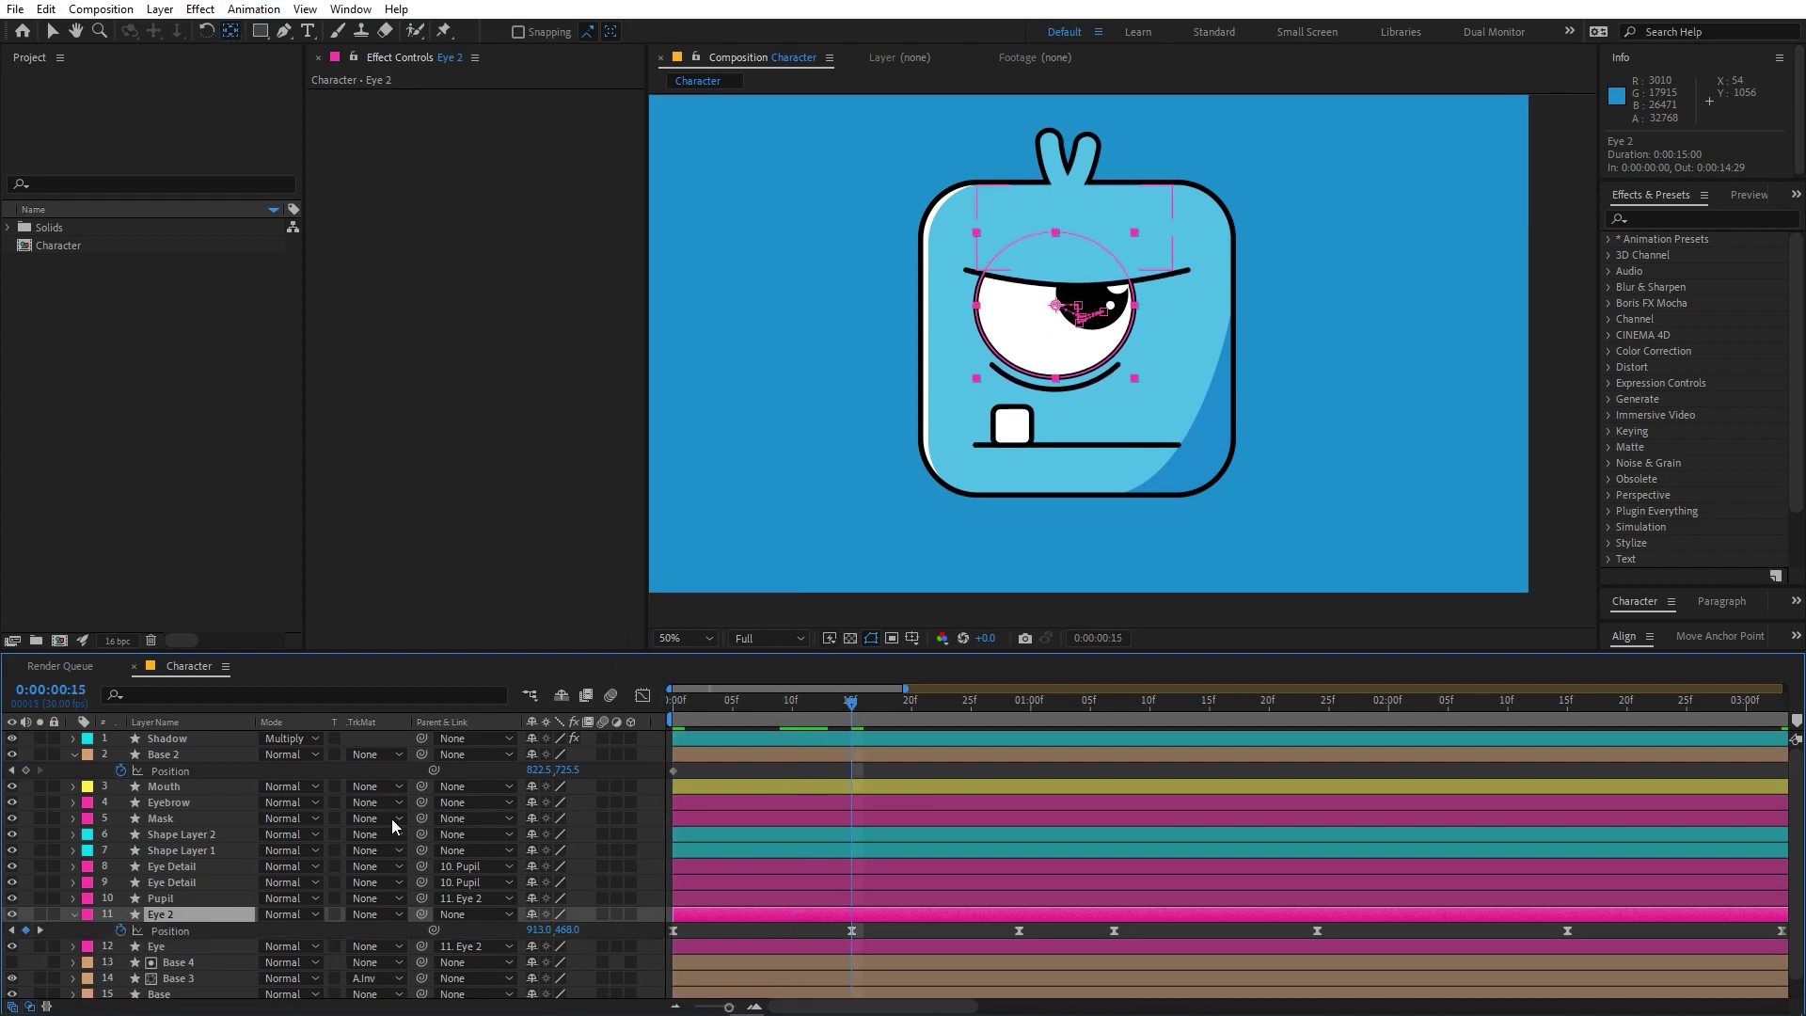
# Step: Keyframe the tooth slightly to the left at 0:00:00:15 and over to about 884.5, 725.5 at 0:00:00:29
pyautogui.click(994, 423)
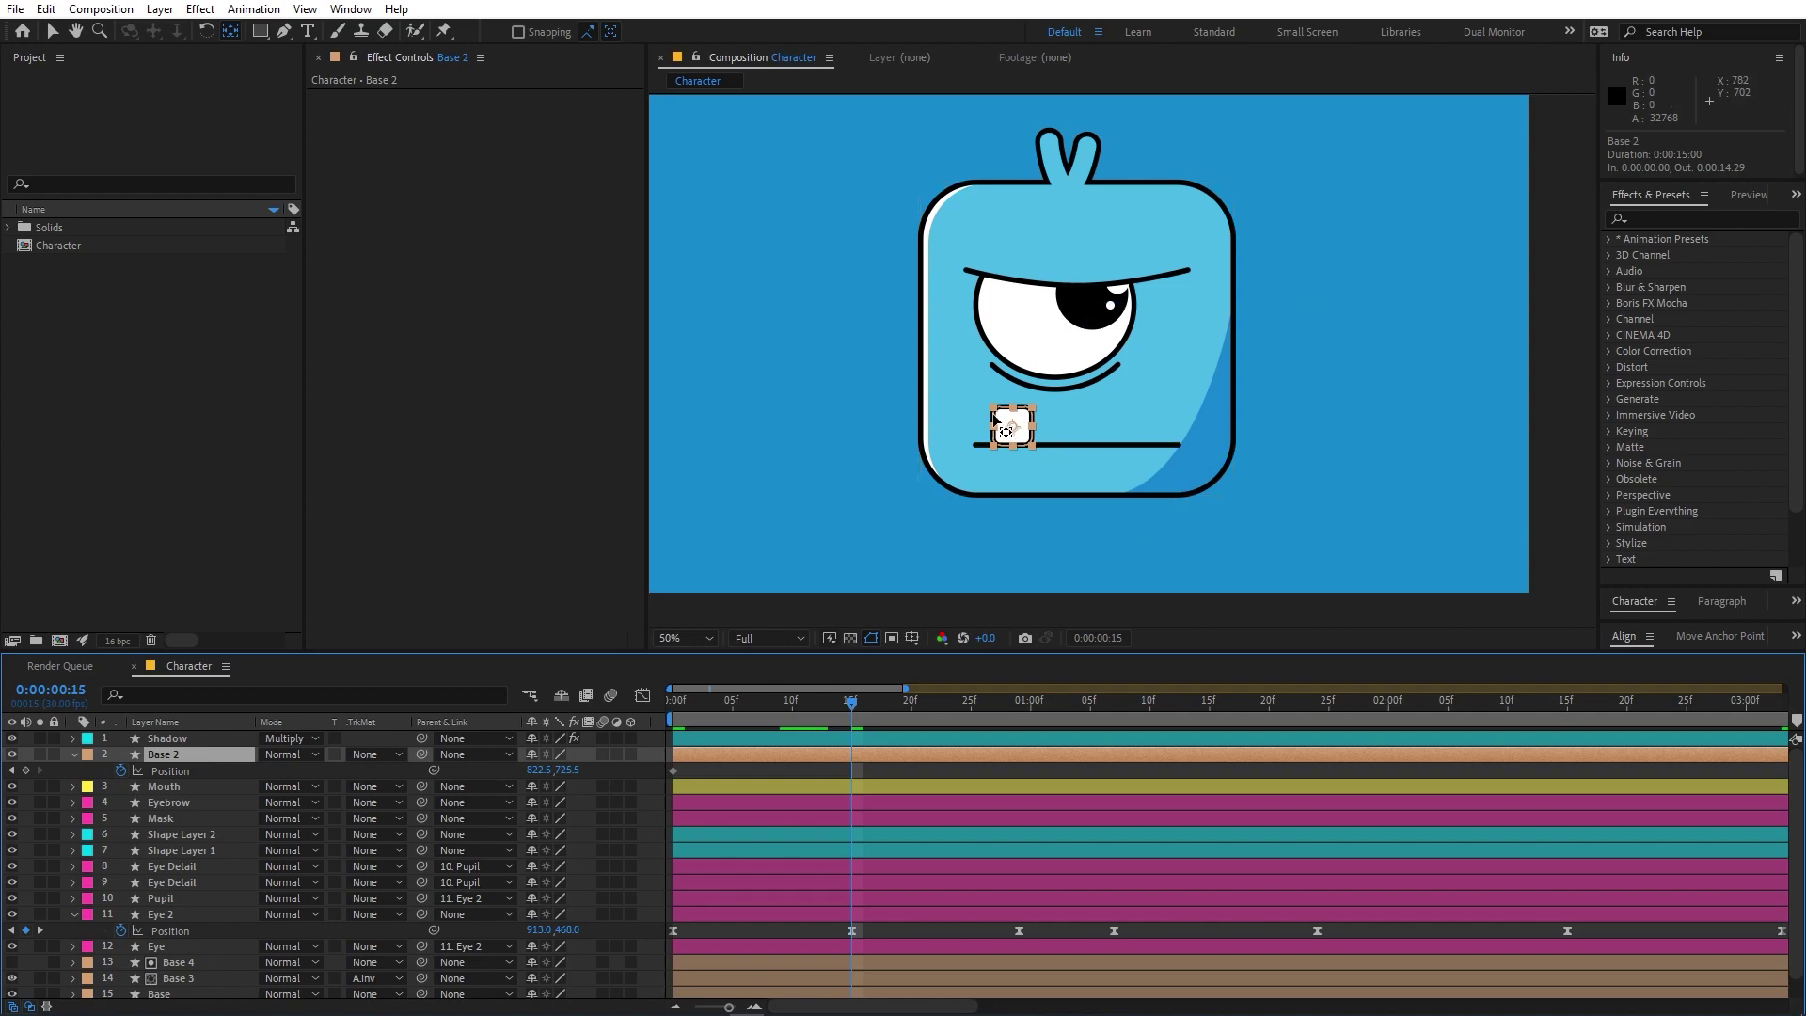
pyautogui.press('v')
pyautogui.moveTo(1021, 421); pyautogui.dragTo(1041, 424)
pyautogui.press('k')
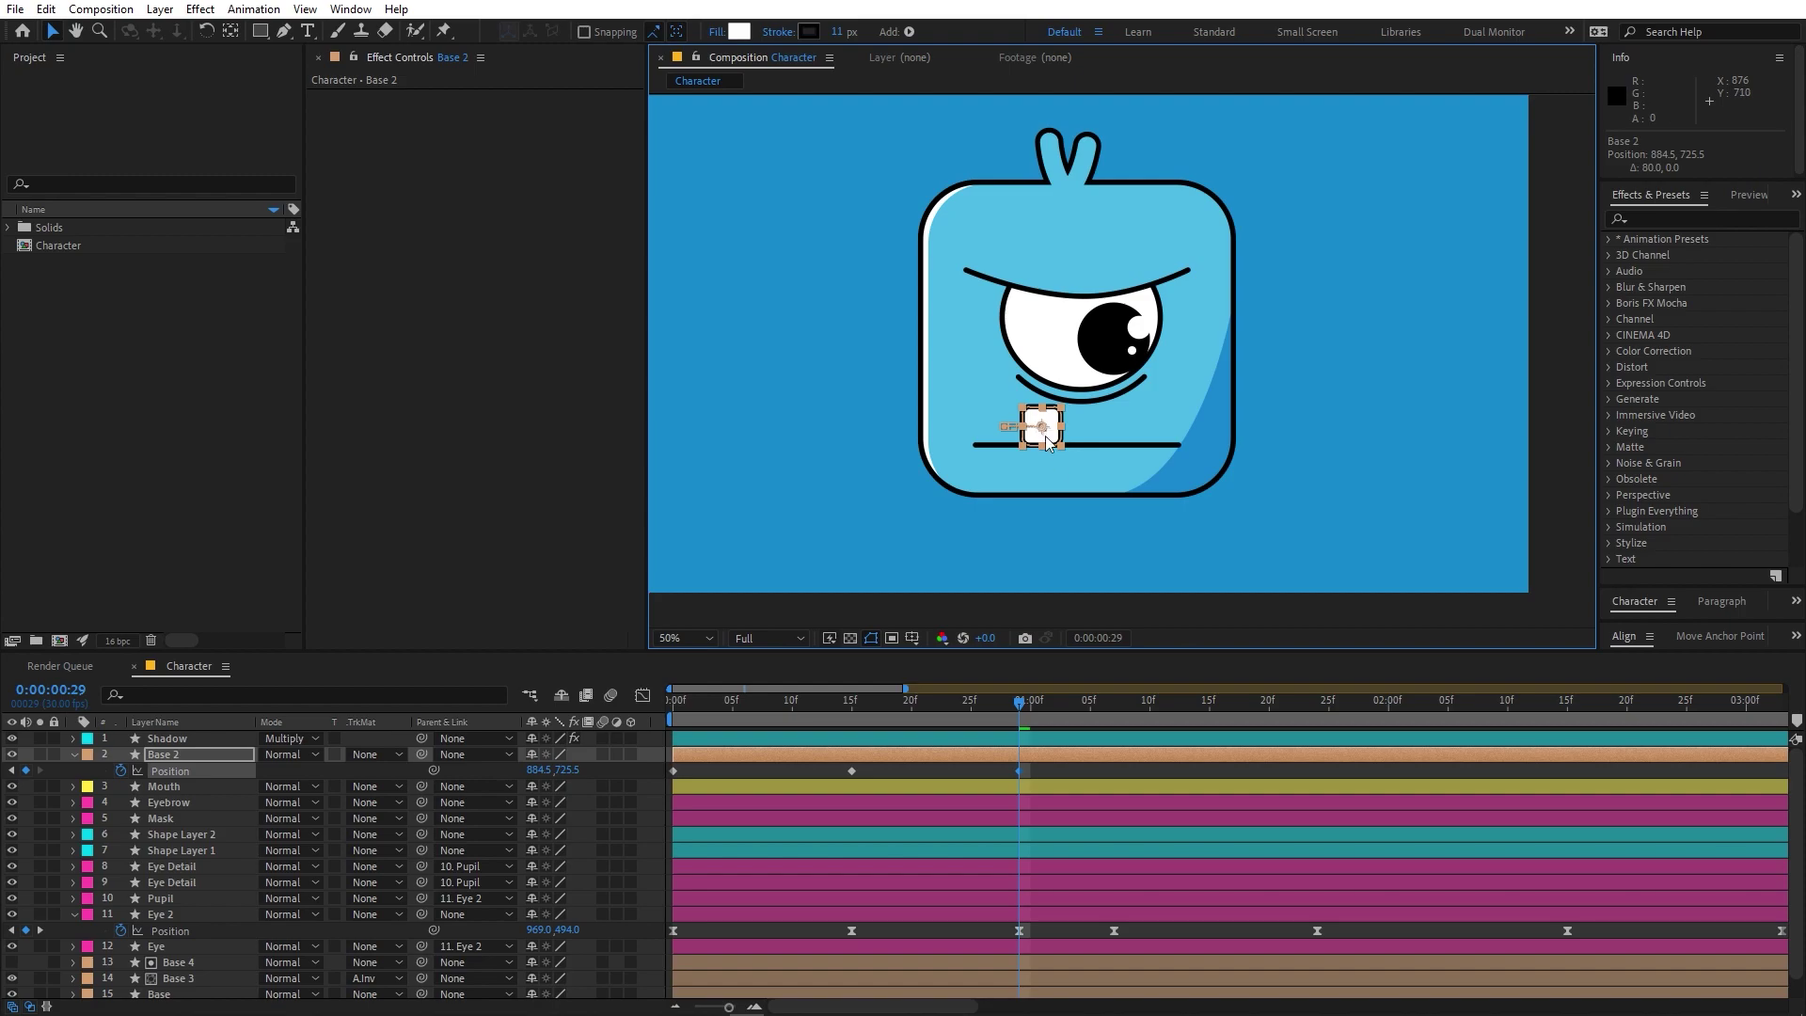
# Step: Copy the tooth's Position keyframe from 0:00:00:29 to 0:00:01:07 to hold it in place
pyautogui.hotkey('ctrl', 'c')
pyautogui.moveTo(1027, 704); pyautogui.dragTo(1114, 707)
pyautogui.hotkey('ctrl', 'v')
# Step: At 0:00:01:24, slide the tooth right along the mouth line to about 1080.5, 725.5 and advance to 0:00:02:15
pyautogui.moveTo(1115, 707); pyautogui.dragTo(1307, 716)
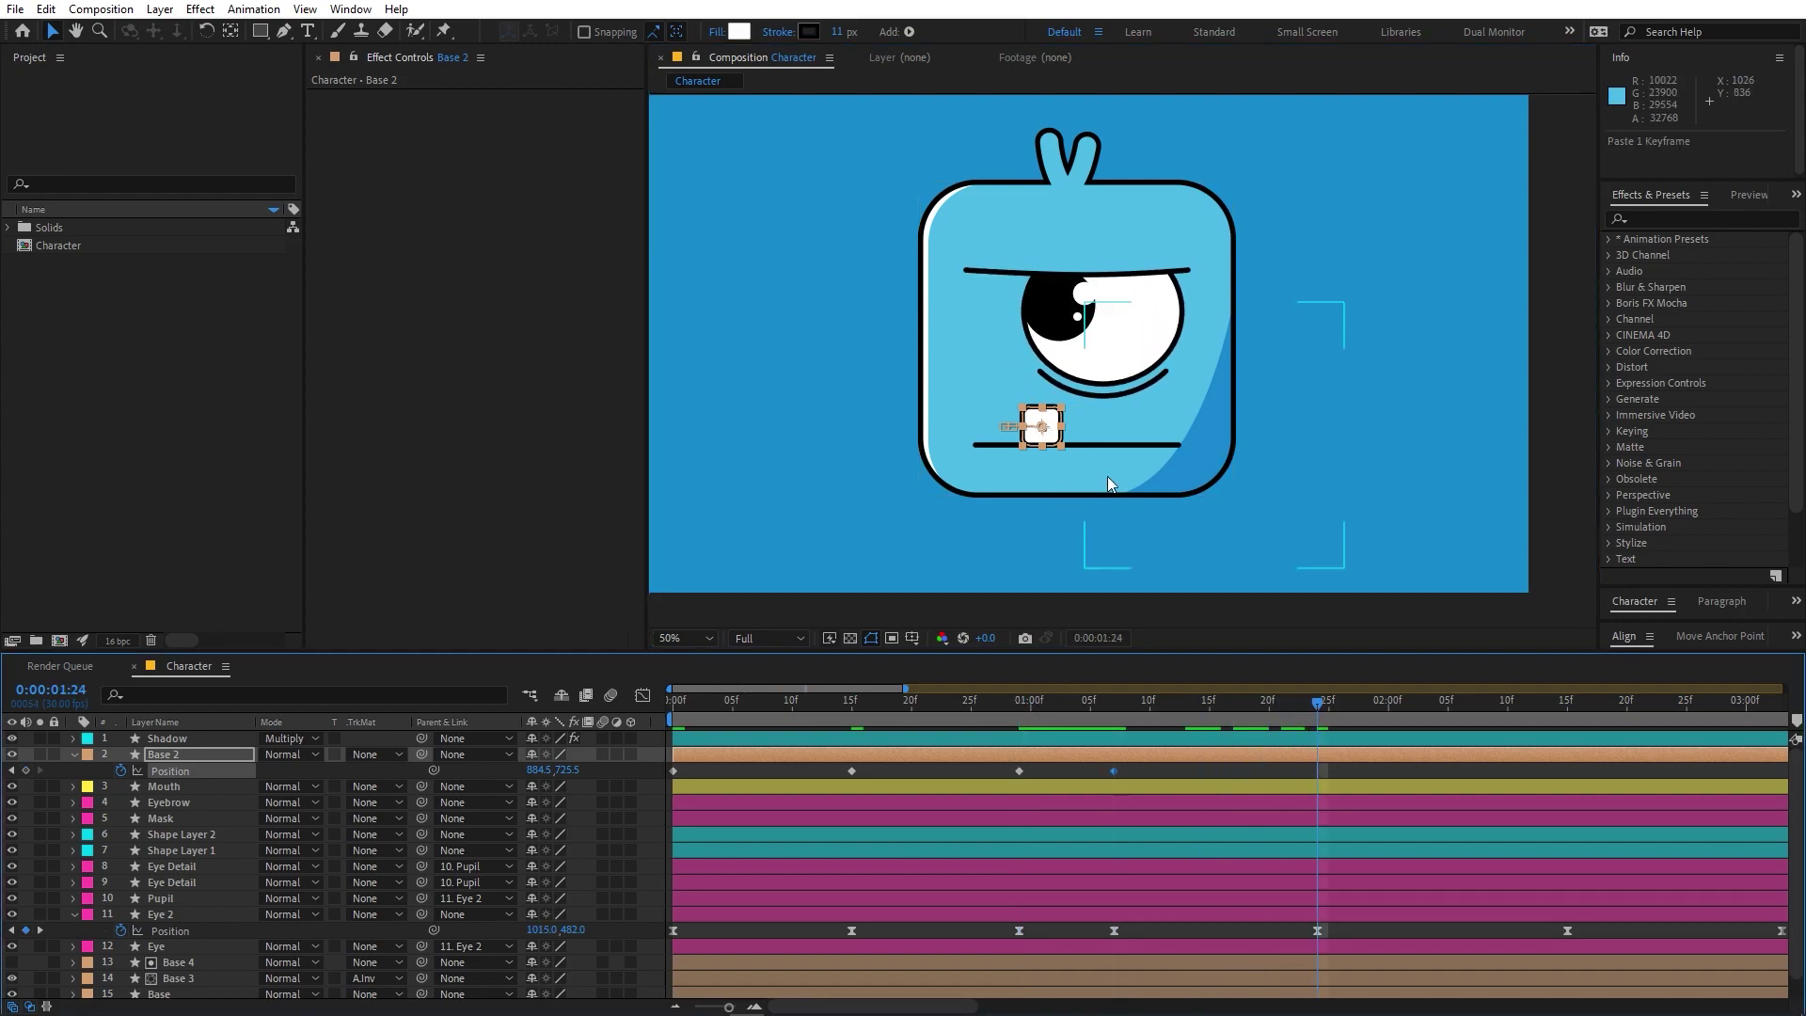
pyautogui.moveTo(1049, 432); pyautogui.dragTo(1132, 432)
pyautogui.press('k')
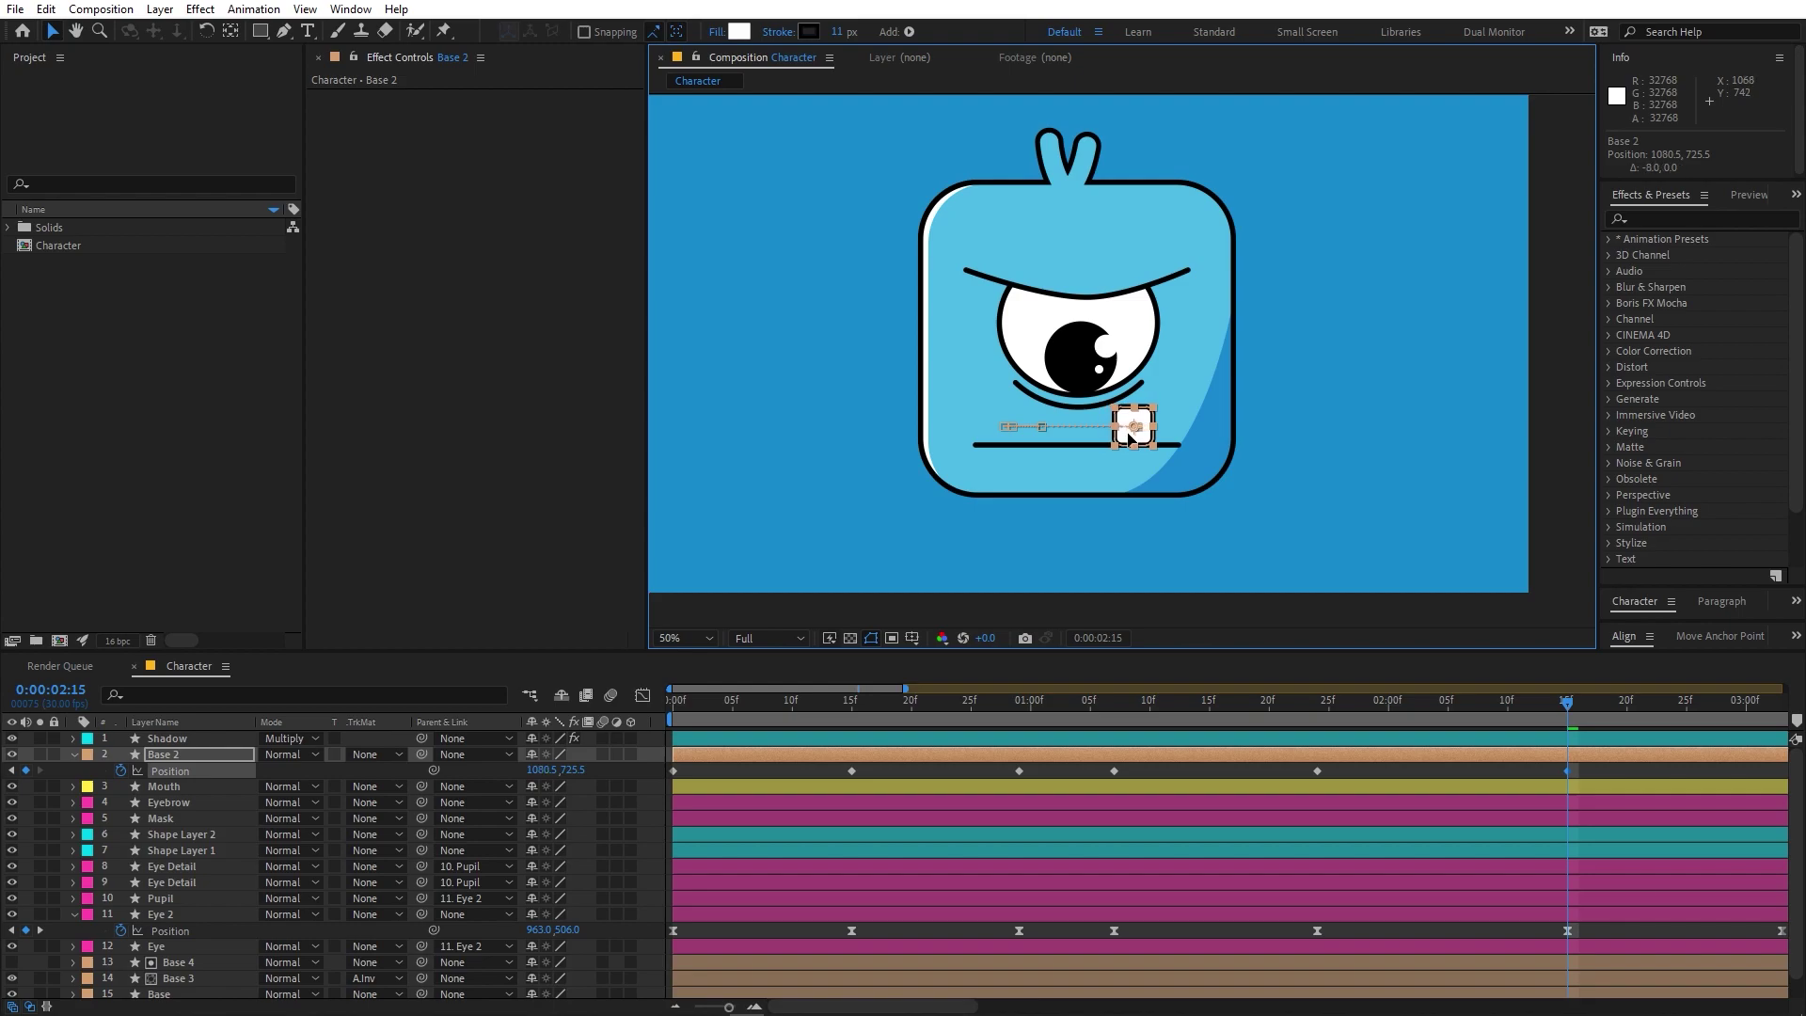
# Step: Copy the tooth's first Position keyframe to 0:00:03:03 so the tooth returns to its starting place
pyautogui.press('-')
pyautogui.moveTo(1444, 705); pyautogui.dragTo(1514, 712)
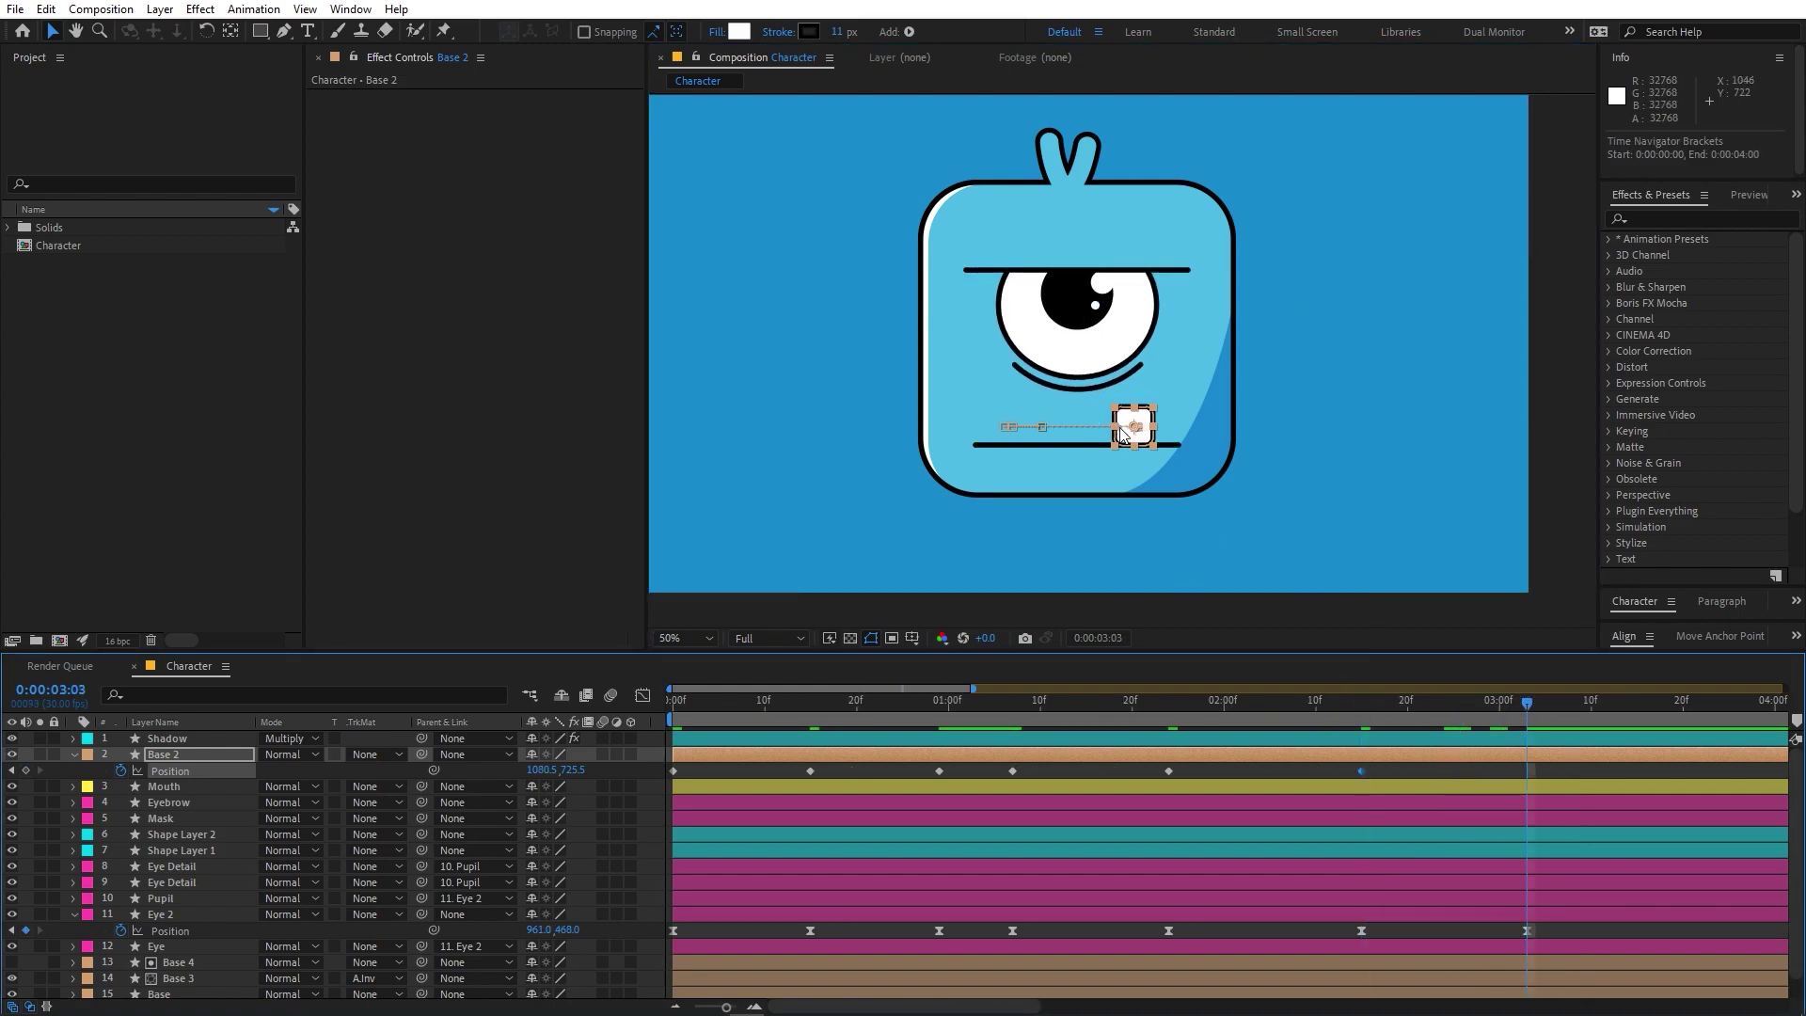
pyautogui.moveTo(709, 770); pyautogui.dragTo(632, 776)
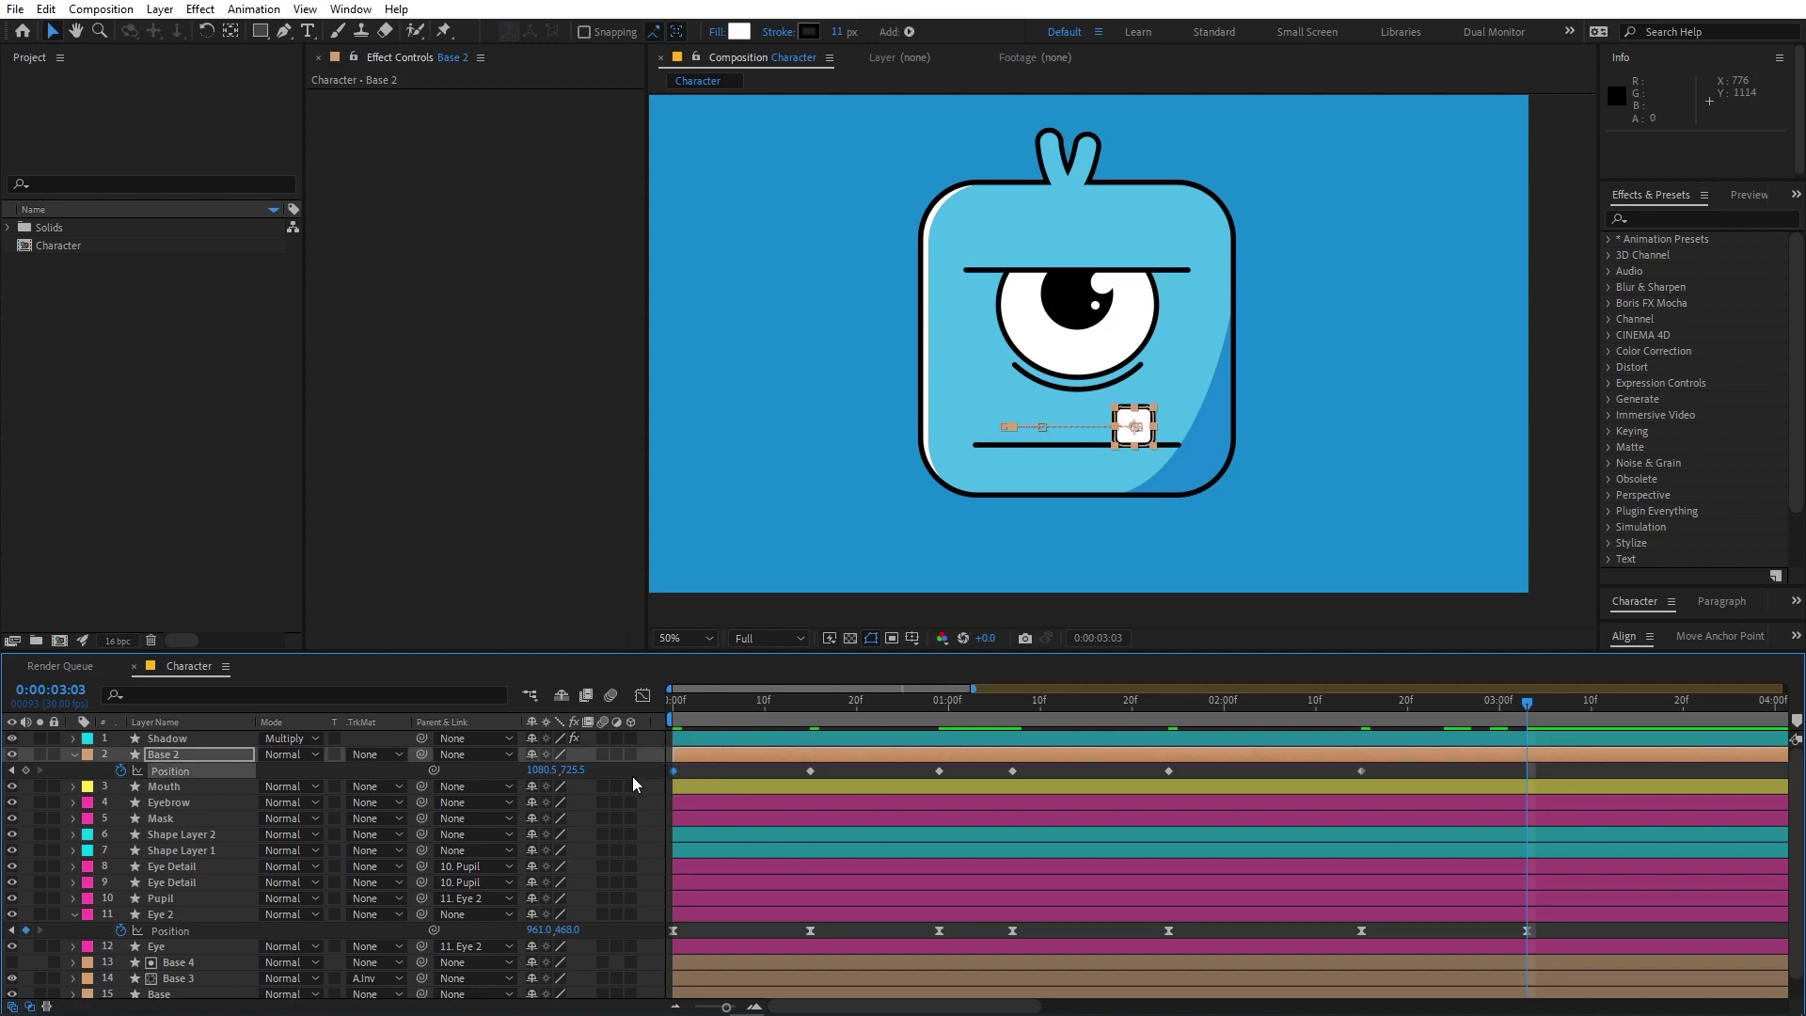
pyautogui.hotkey('ctrl', 'v')
# Step: Apply Easy Ease to all of the tooth's Position keyframes and display their speed graph
pyautogui.moveTo(1561, 764); pyautogui.dragTo(423, 777)
pyautogui.press('F9')
pyautogui.click(642, 694)
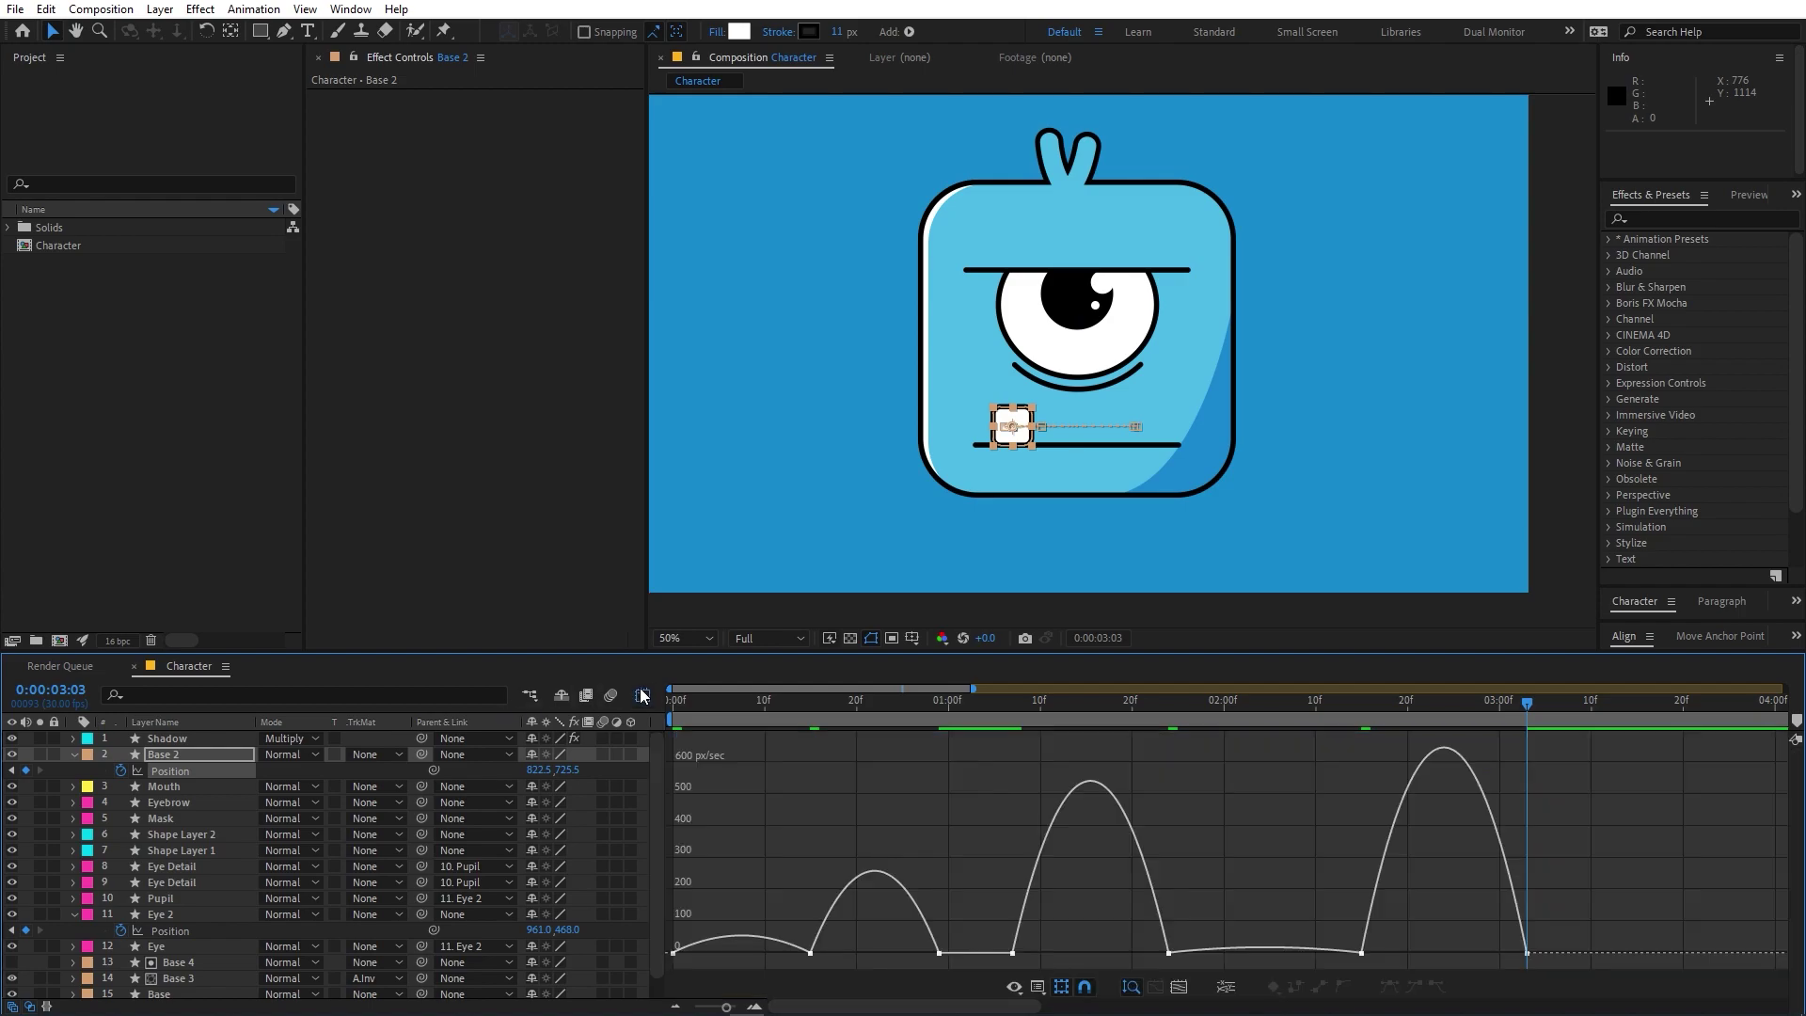
# Step: Lengthen the incoming and outgoing ease handles of all tooth keyframes to form sharp speed peaks, and preview the animation
pyautogui.moveTo(1733, 966); pyautogui.dragTo(666, 733)
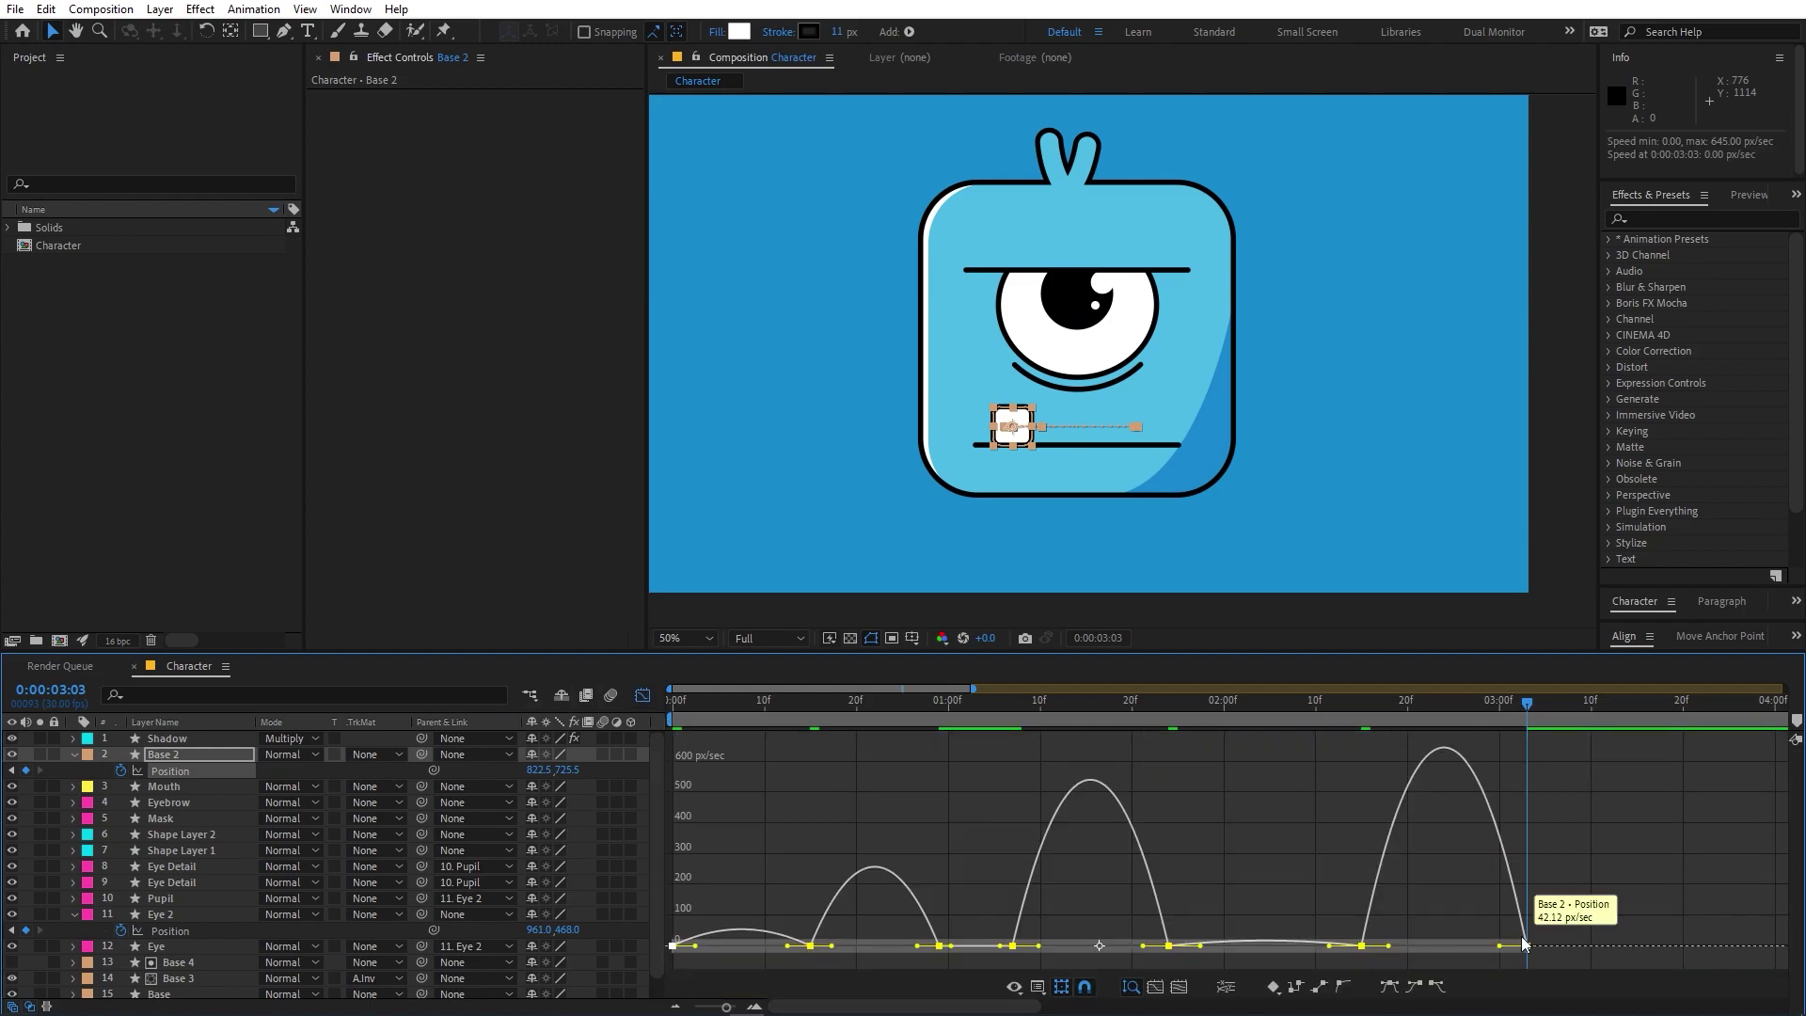
pyautogui.moveTo(1499, 946); pyautogui.dragTo(1569, 919)
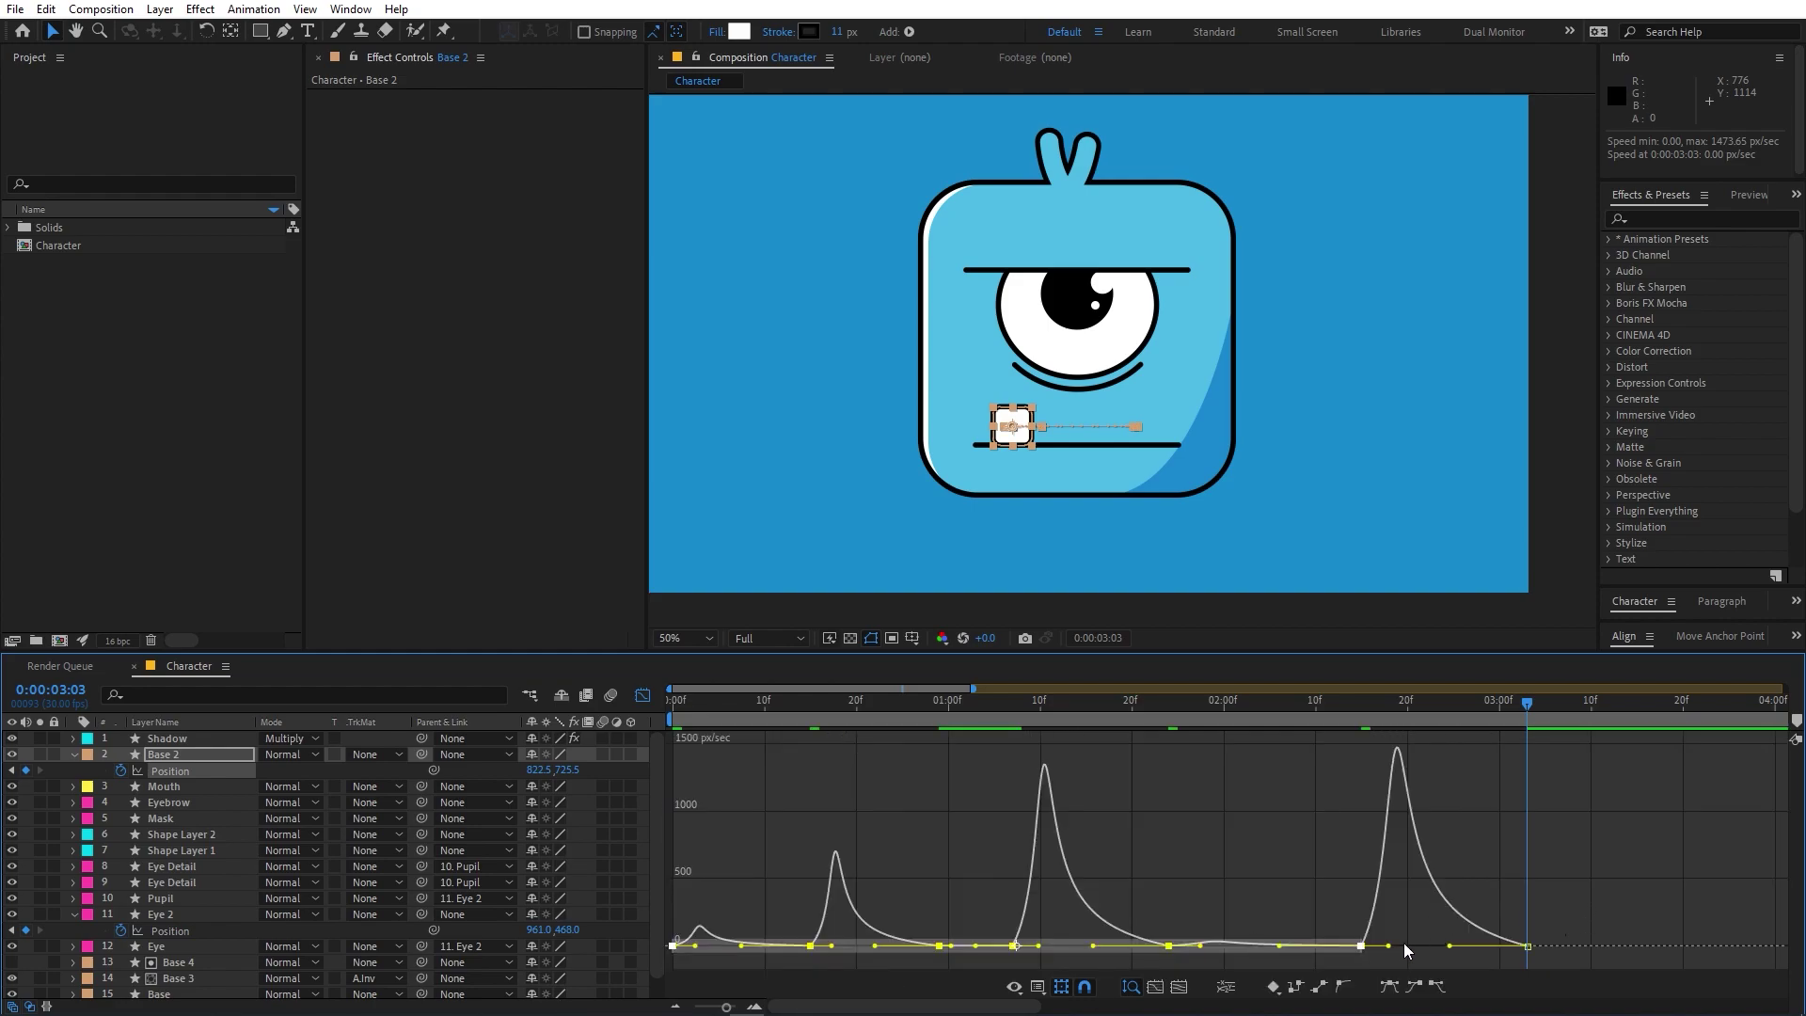
pyautogui.moveTo(1404, 944); pyautogui.dragTo(1406, 945)
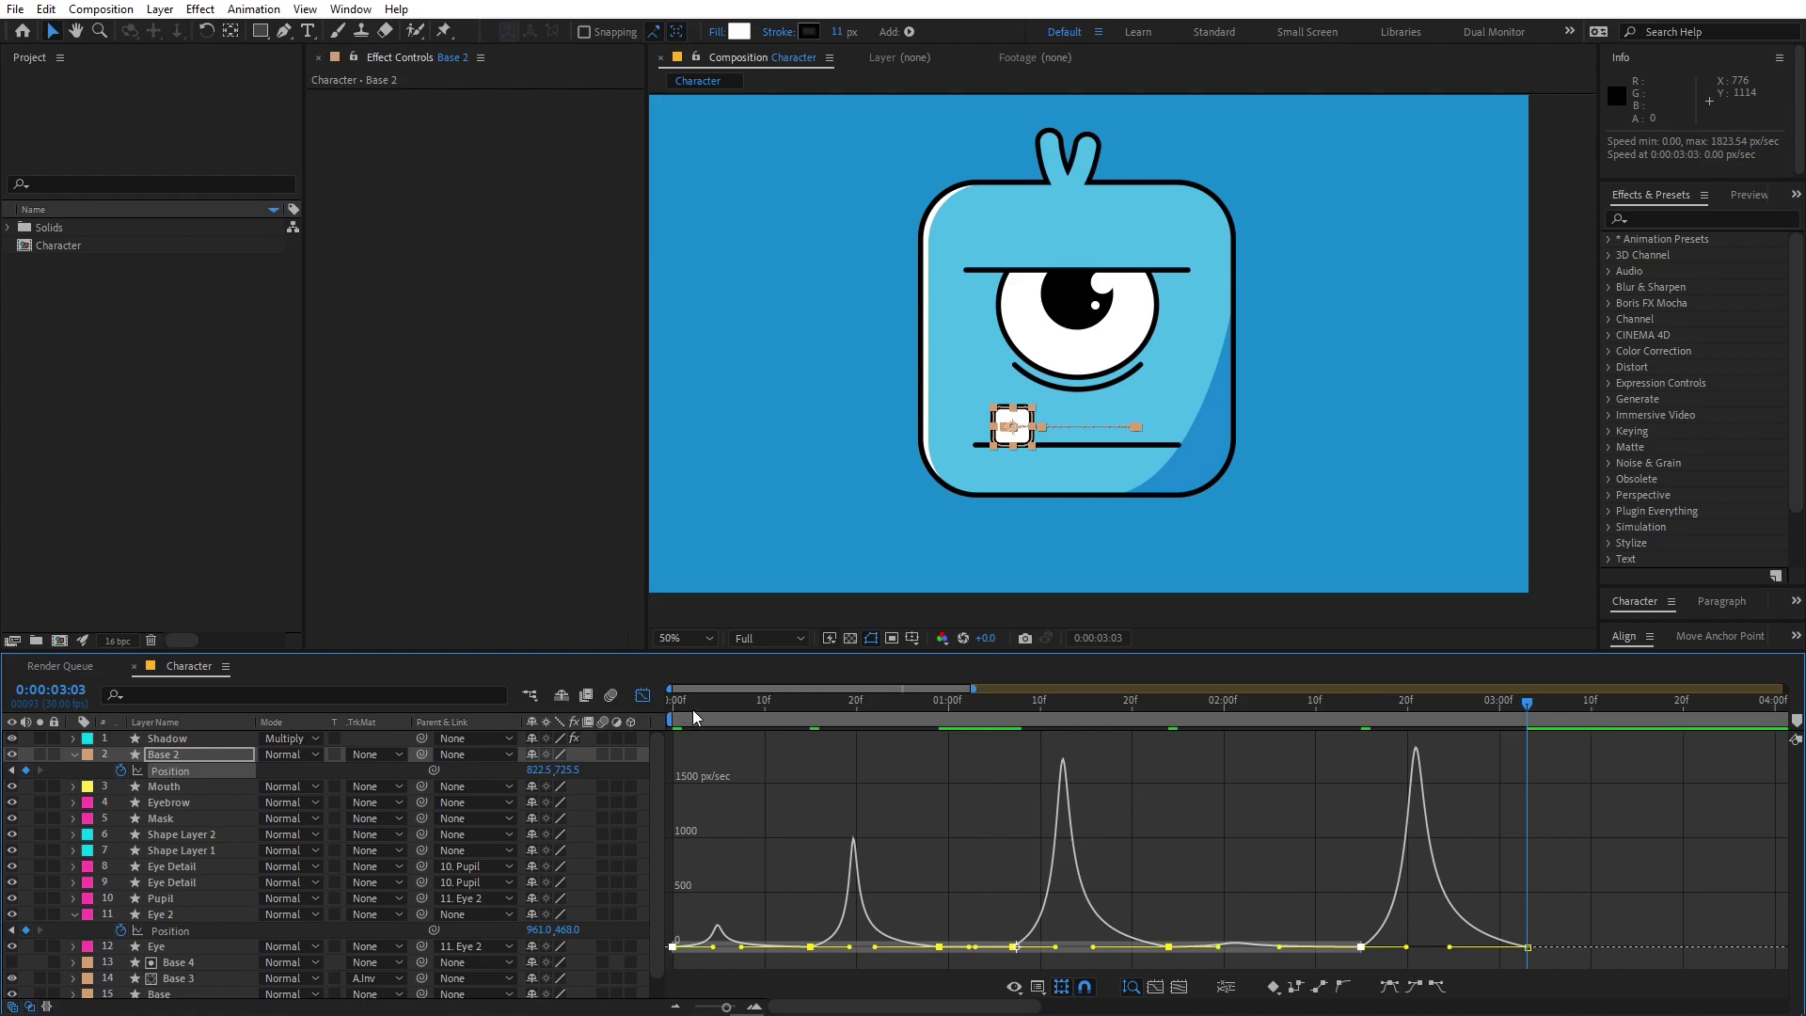
pyautogui.click(647, 693)
pyautogui.press('space')
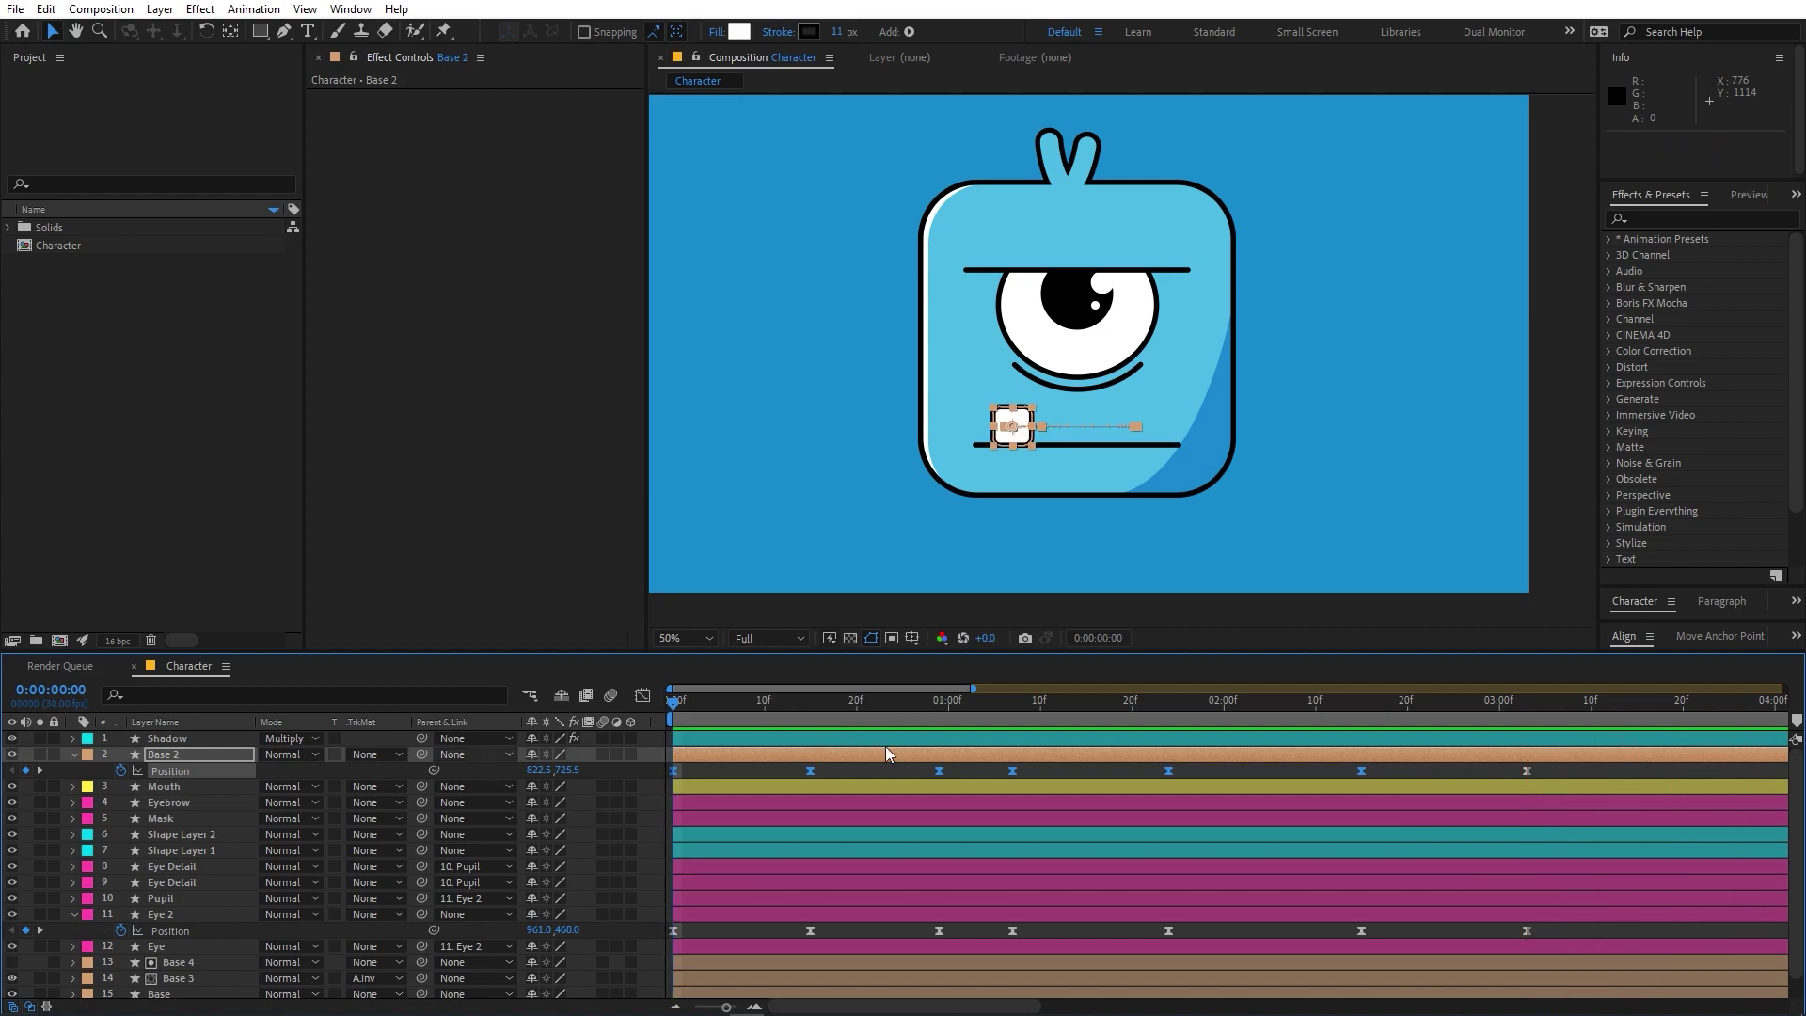
pyautogui.press('space')
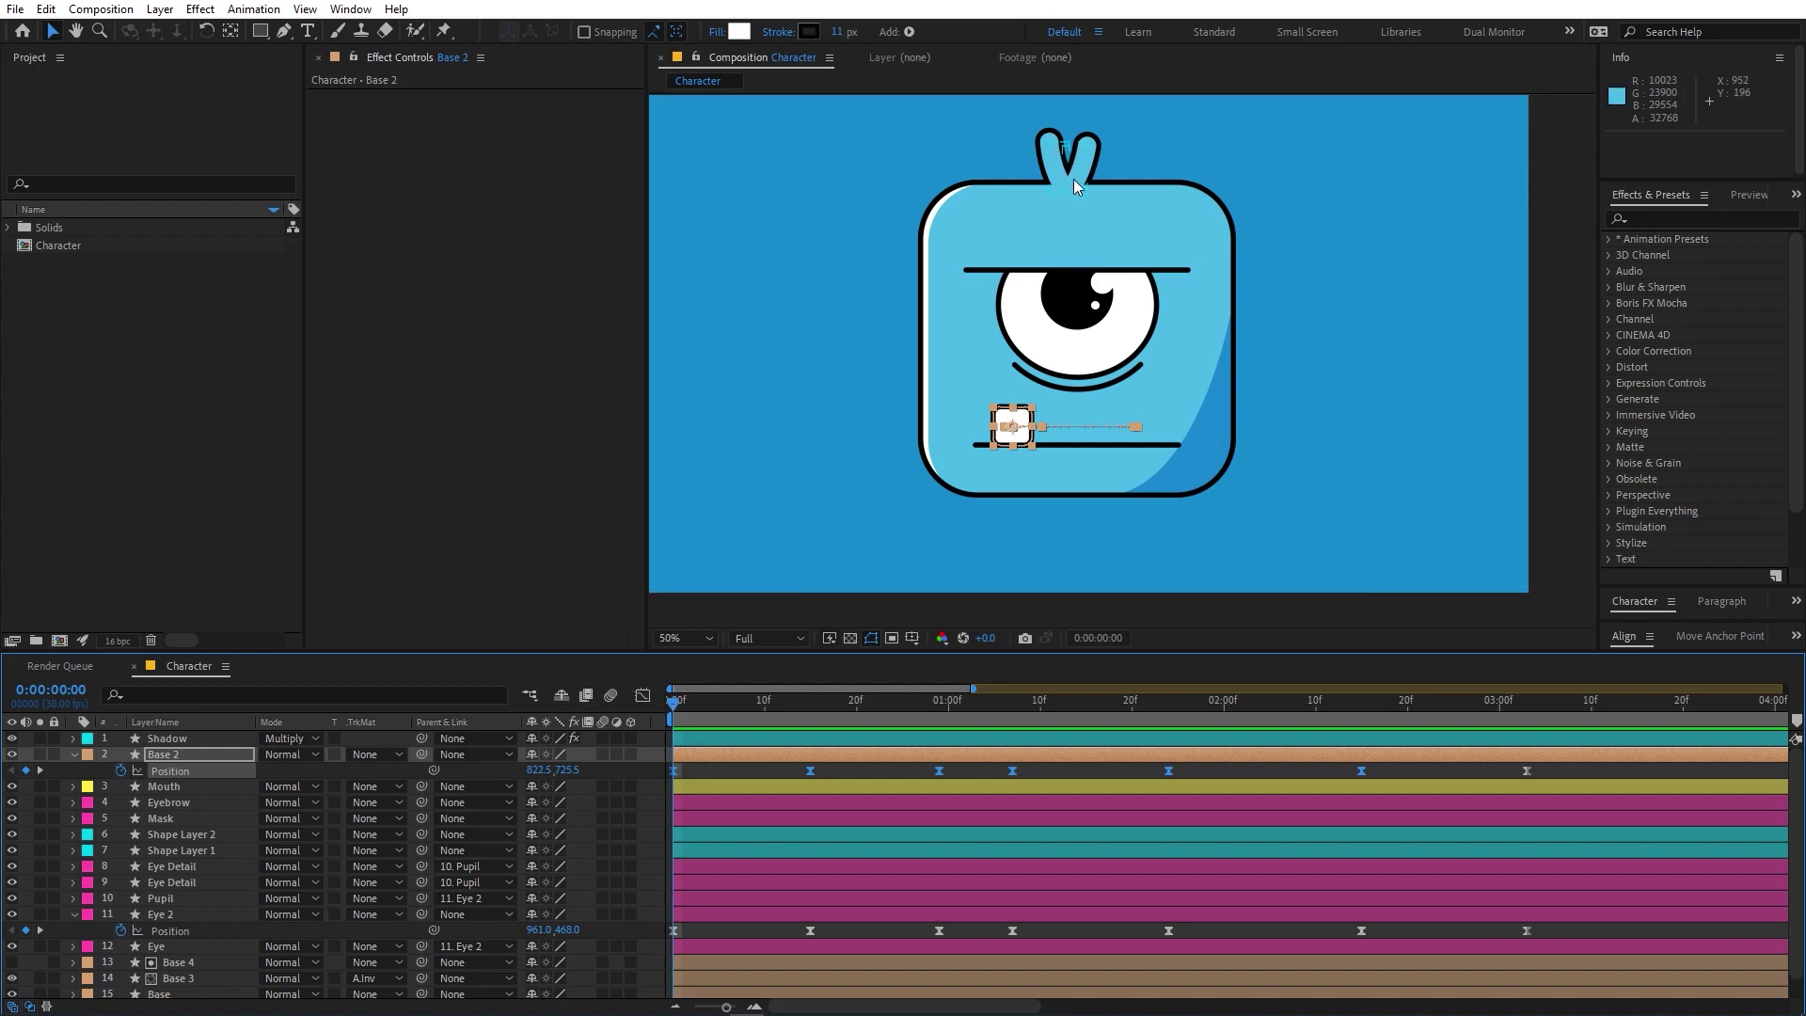
# Step: Filter the two hair layers, Shape Layer 1 and Shape Layer 2, to reveal their Path properties
pyautogui.click(79, 756)
pyautogui.click(79, 753)
pyautogui.click(184, 849)
pyautogui.keyDown('ctrl'); pyautogui.click(190, 834); pyautogui.keyUp('ctrl')
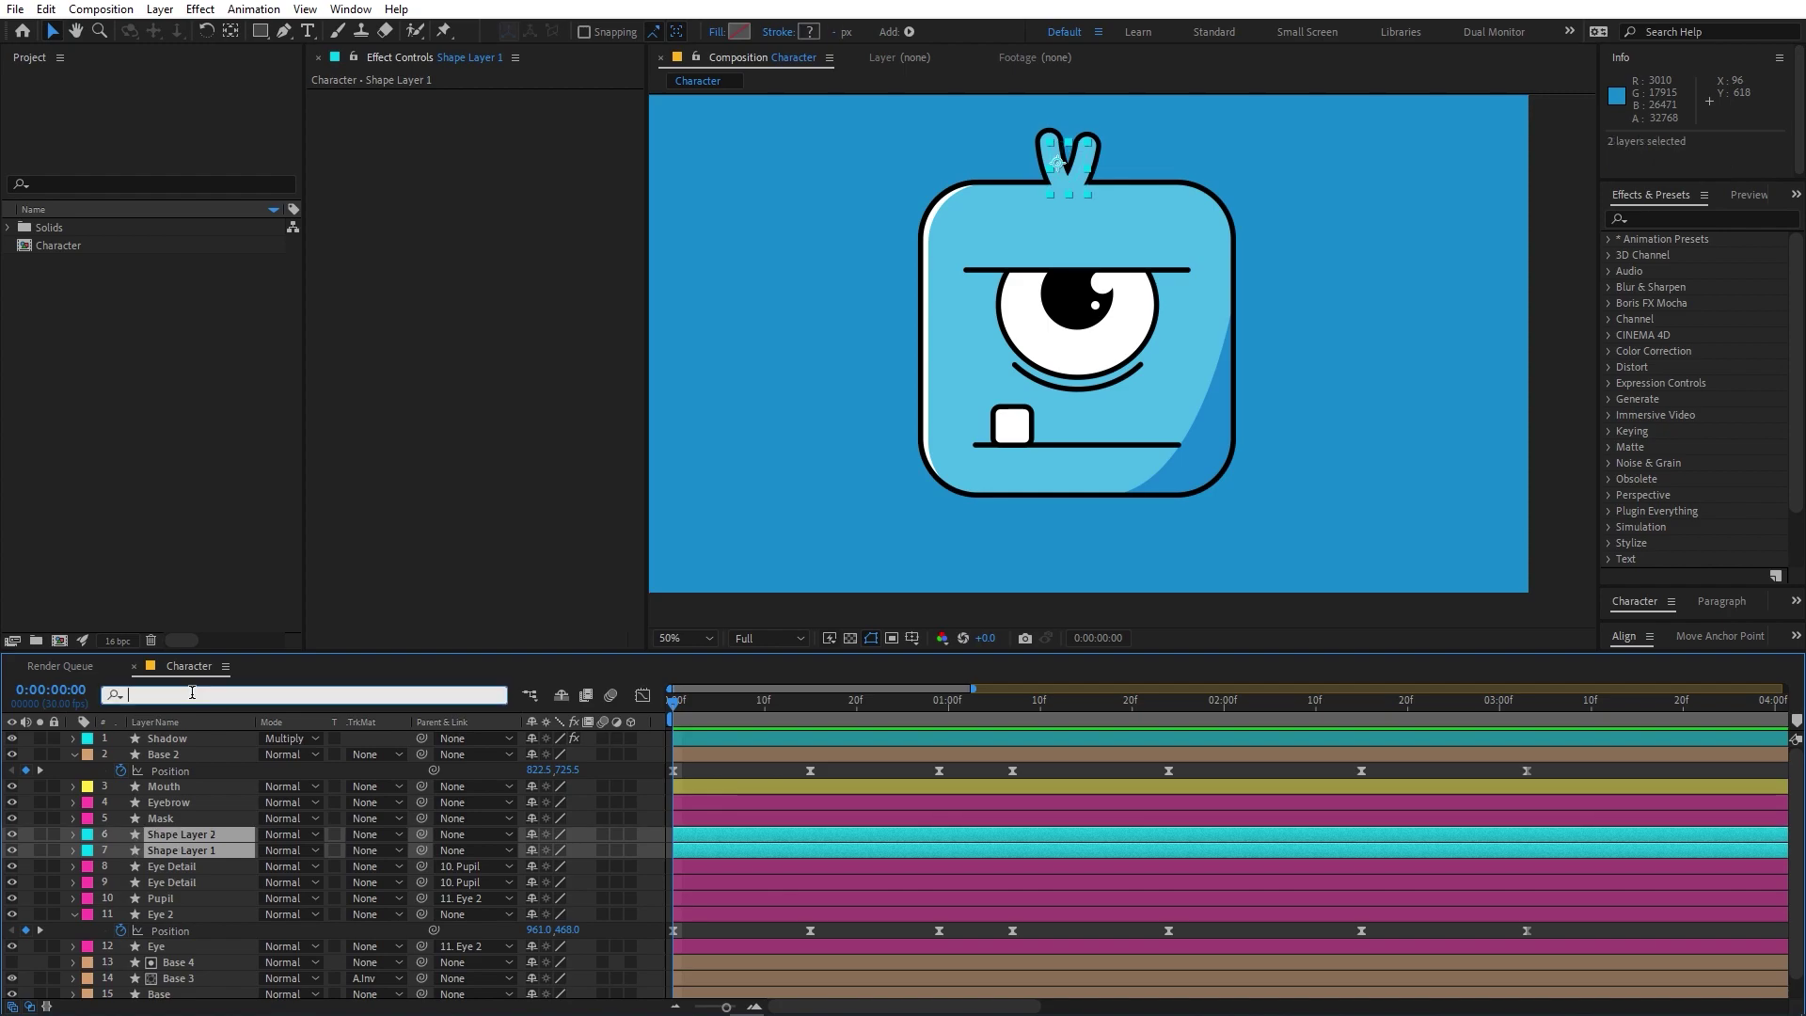
pyautogui.write('path')
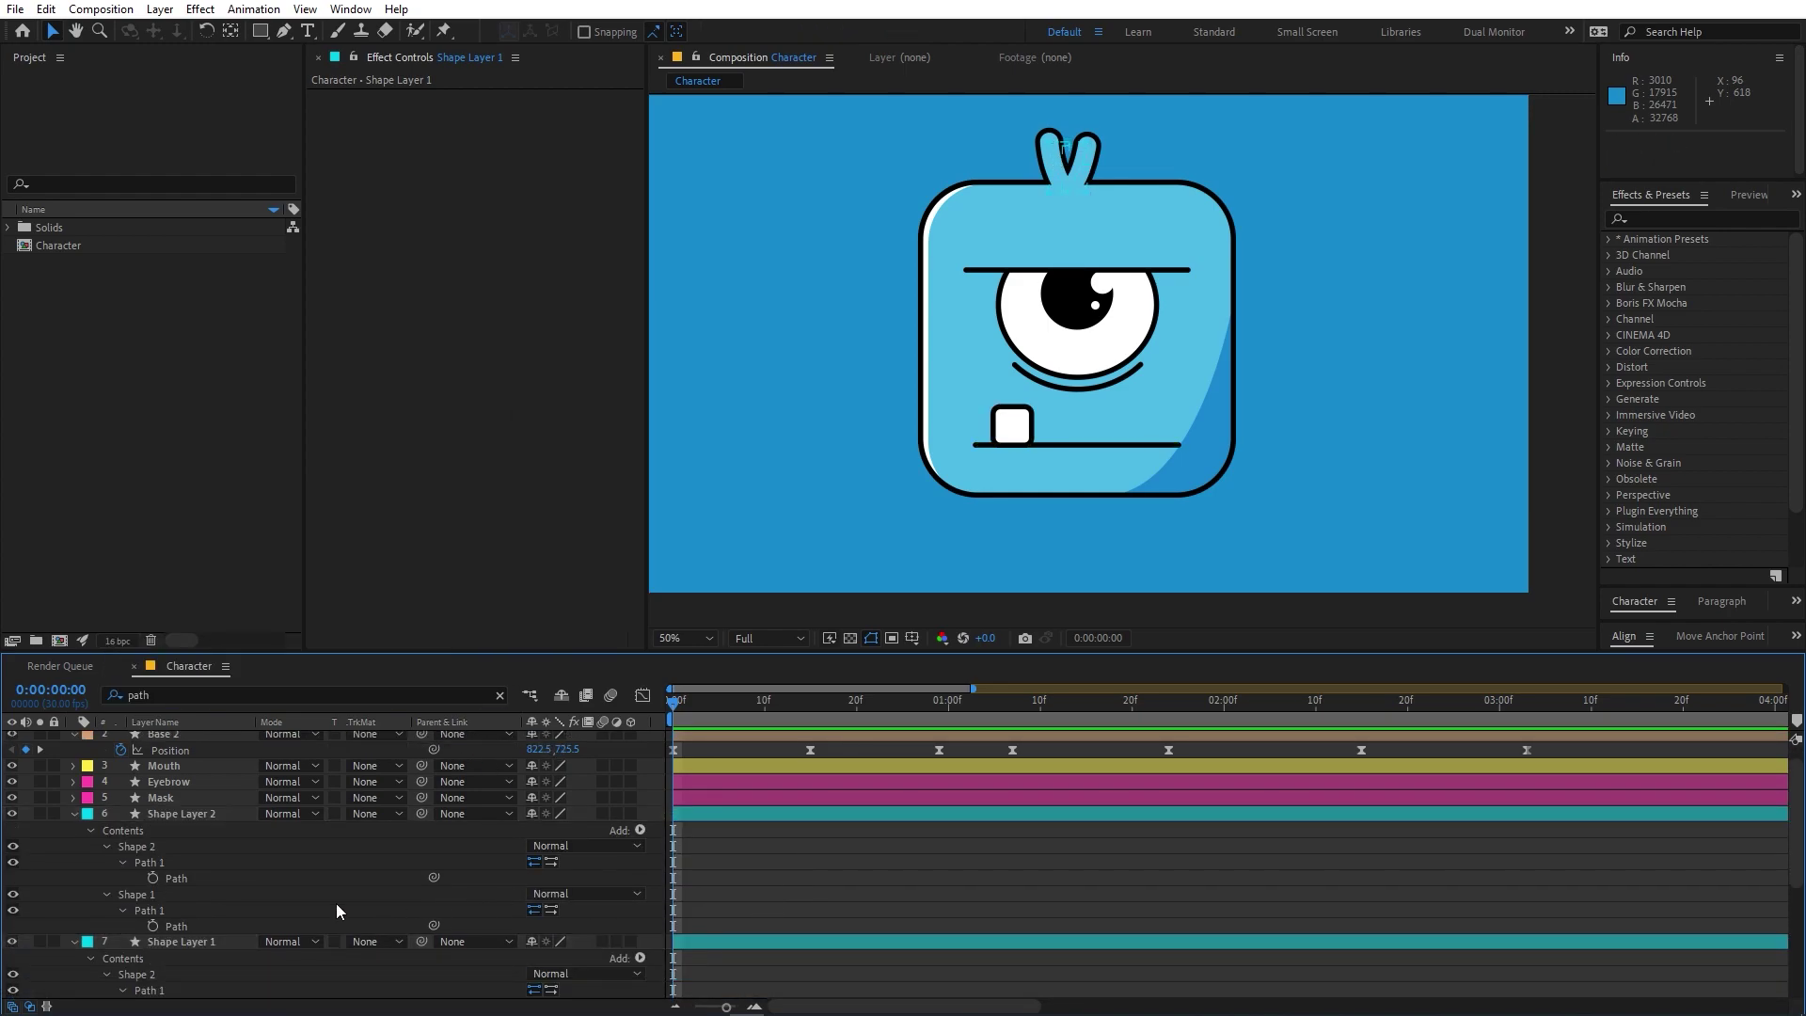
pyautogui.scroll(-3, 237, 922)
pyautogui.scroll(1, 237, 918)
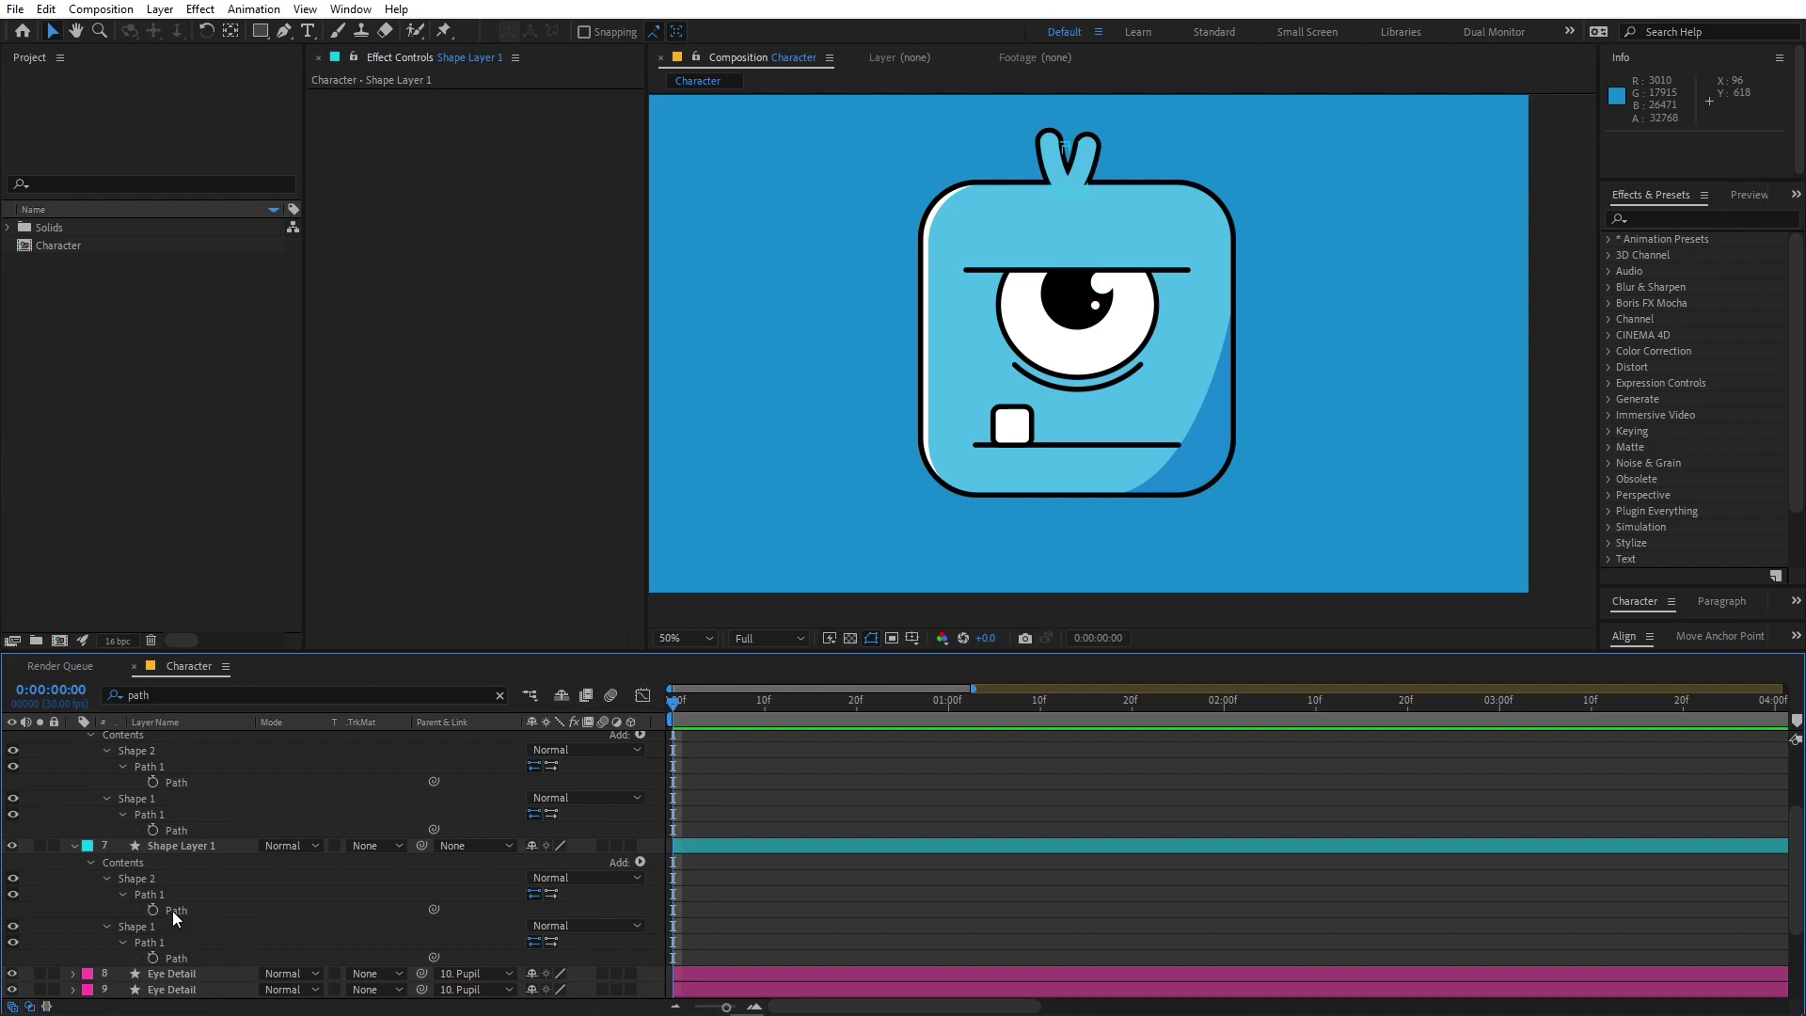
# Step: Link the Shape 2 path of Shape Layer 1 to the Shape 2 path of Shape Layer 2 with an expression
pyautogui.click(200, 849)
pyautogui.scroll(1, 917, 246)
pyautogui.press('space')
pyautogui.moveTo(1038, 212); pyautogui.dragTo(1110, 440)
pyautogui.press('v')
pyautogui.scroll(1, 223, 792)
pyautogui.scroll(-1, 223, 799)
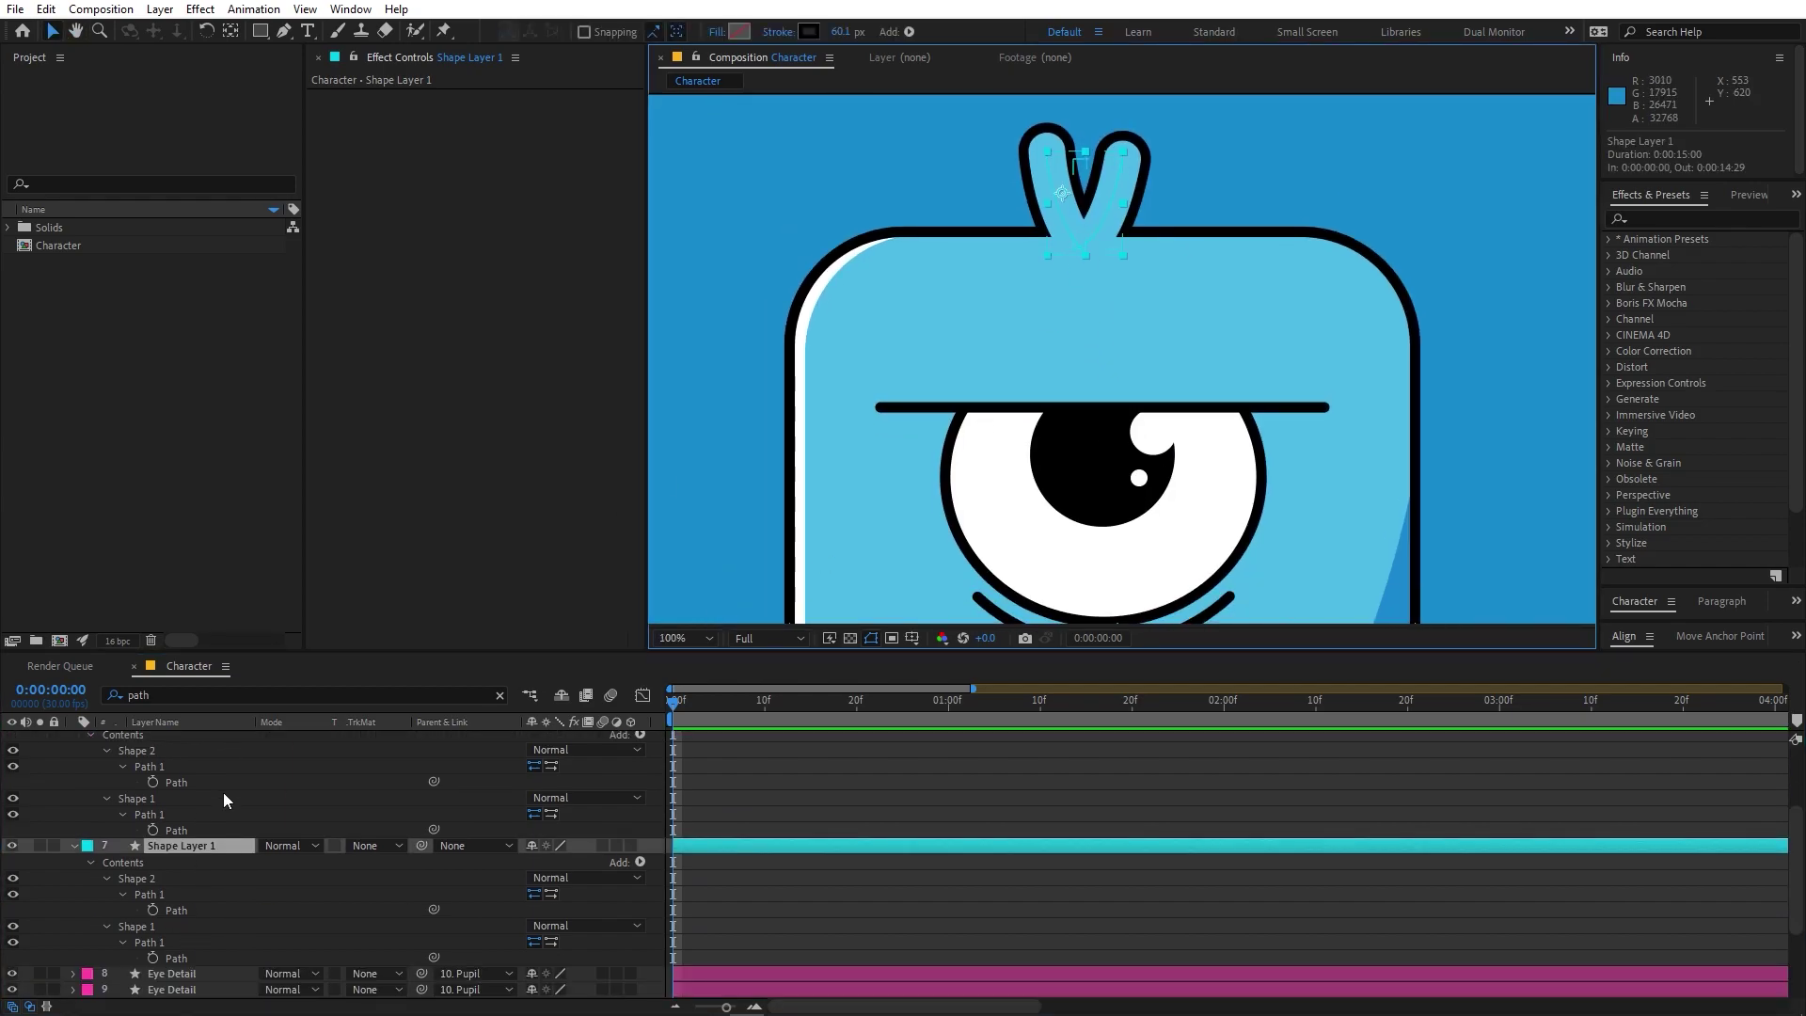
pyautogui.keyDown('alt'); pyautogui.click(153, 908); pyautogui.keyUp('alt')
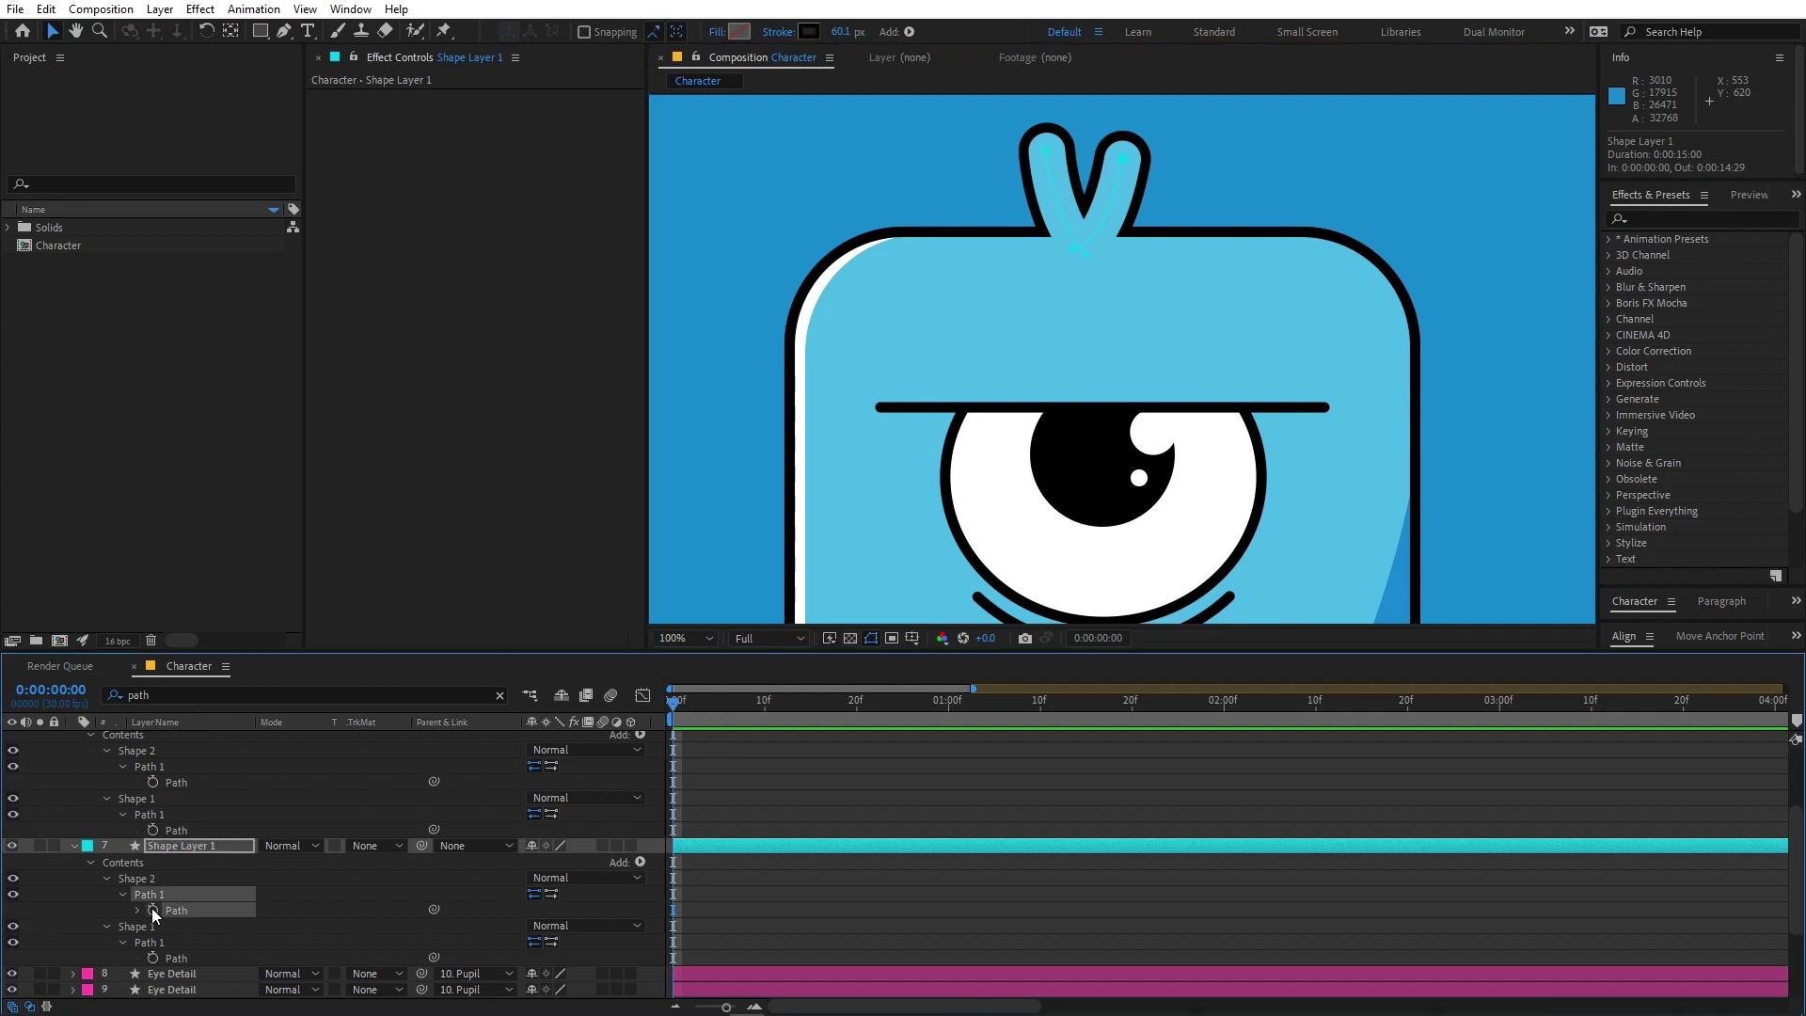
pyautogui.moveTo(578, 925); pyautogui.dragTo(171, 782)
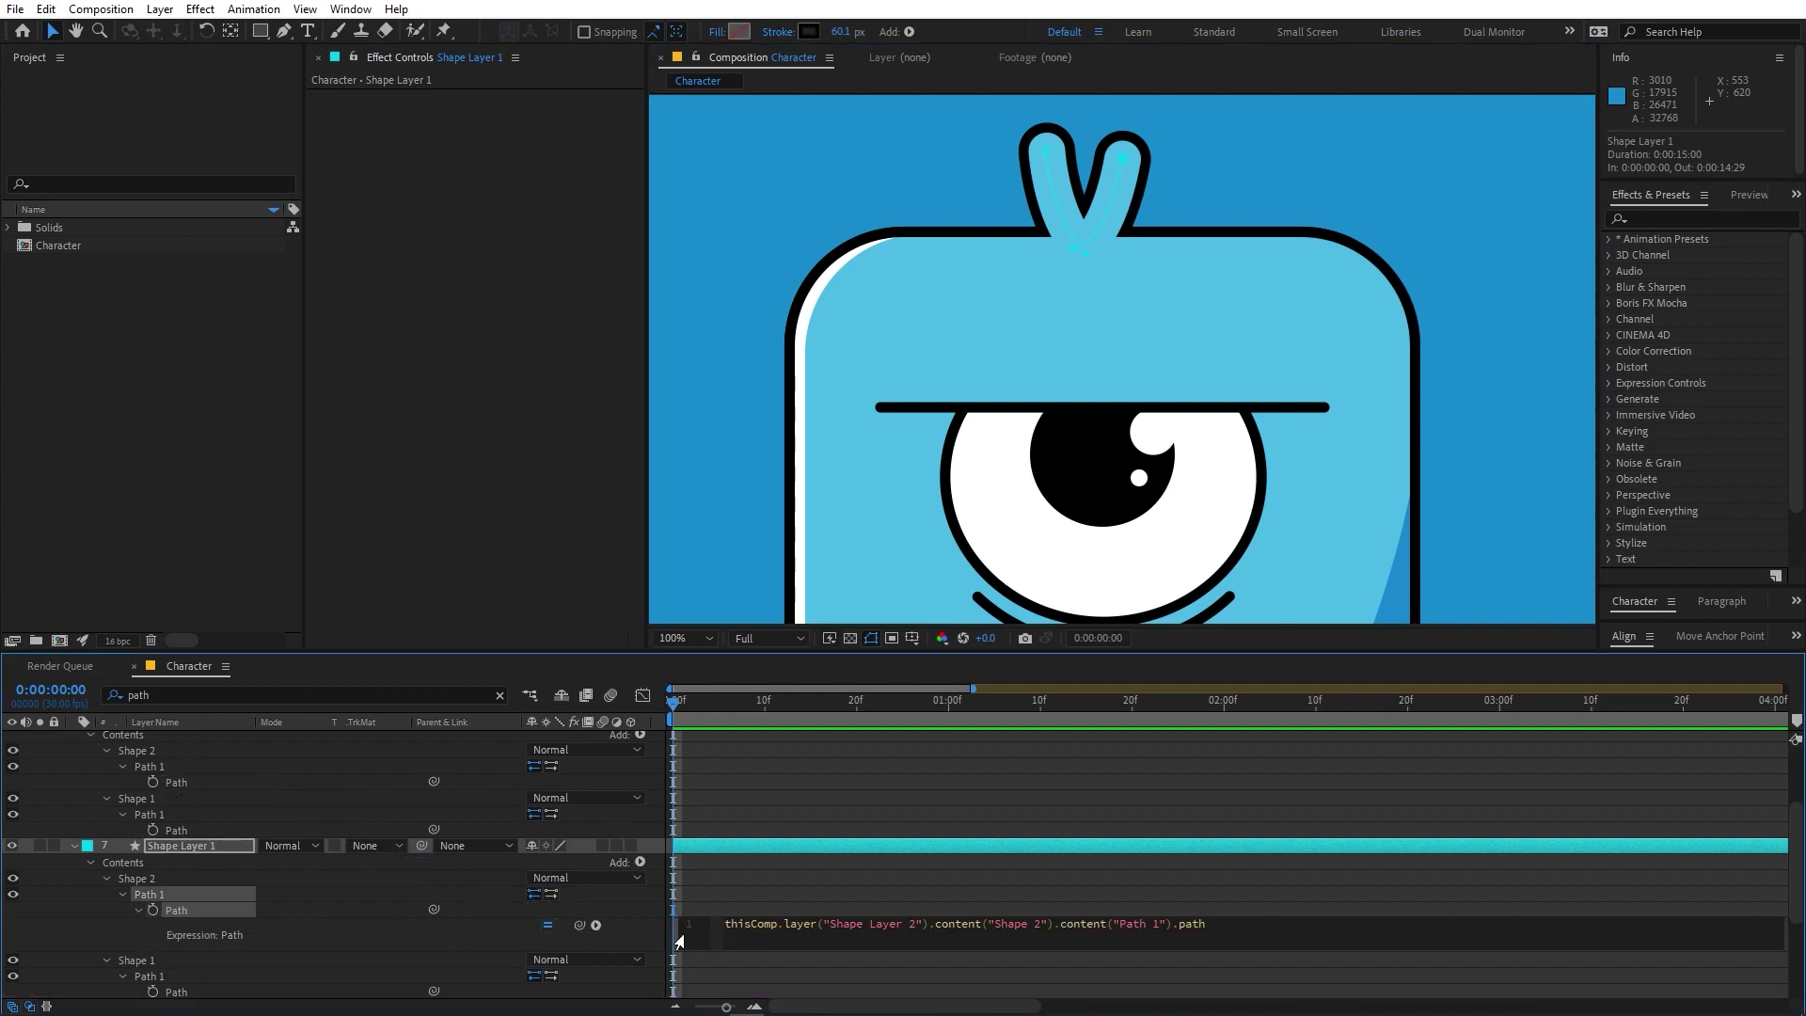
# Step: Link the Shape 1 path of Shape Layer 1 to Shape Layer 2's Shape 1 path by expression, and collapse Shape Layer 1
pyautogui.scroll(-2, 330, 927)
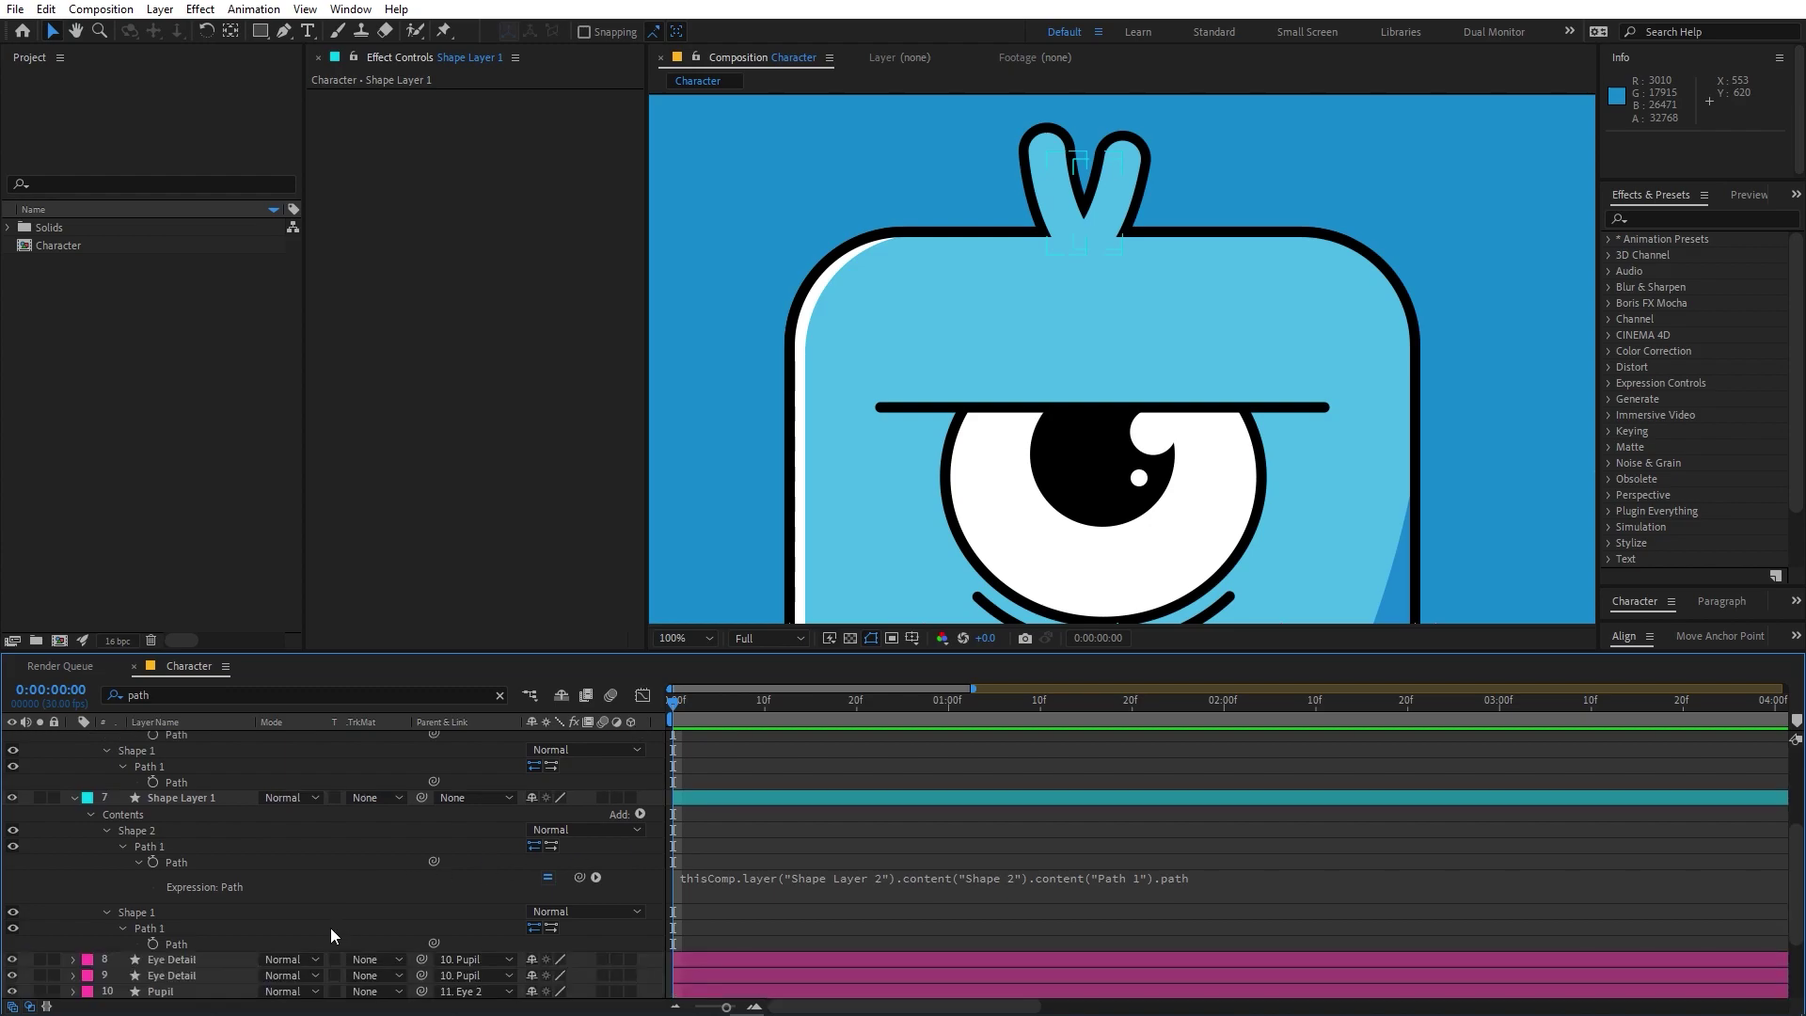
pyautogui.keyDown('alt'); pyautogui.click(150, 943); pyautogui.keyUp('alt')
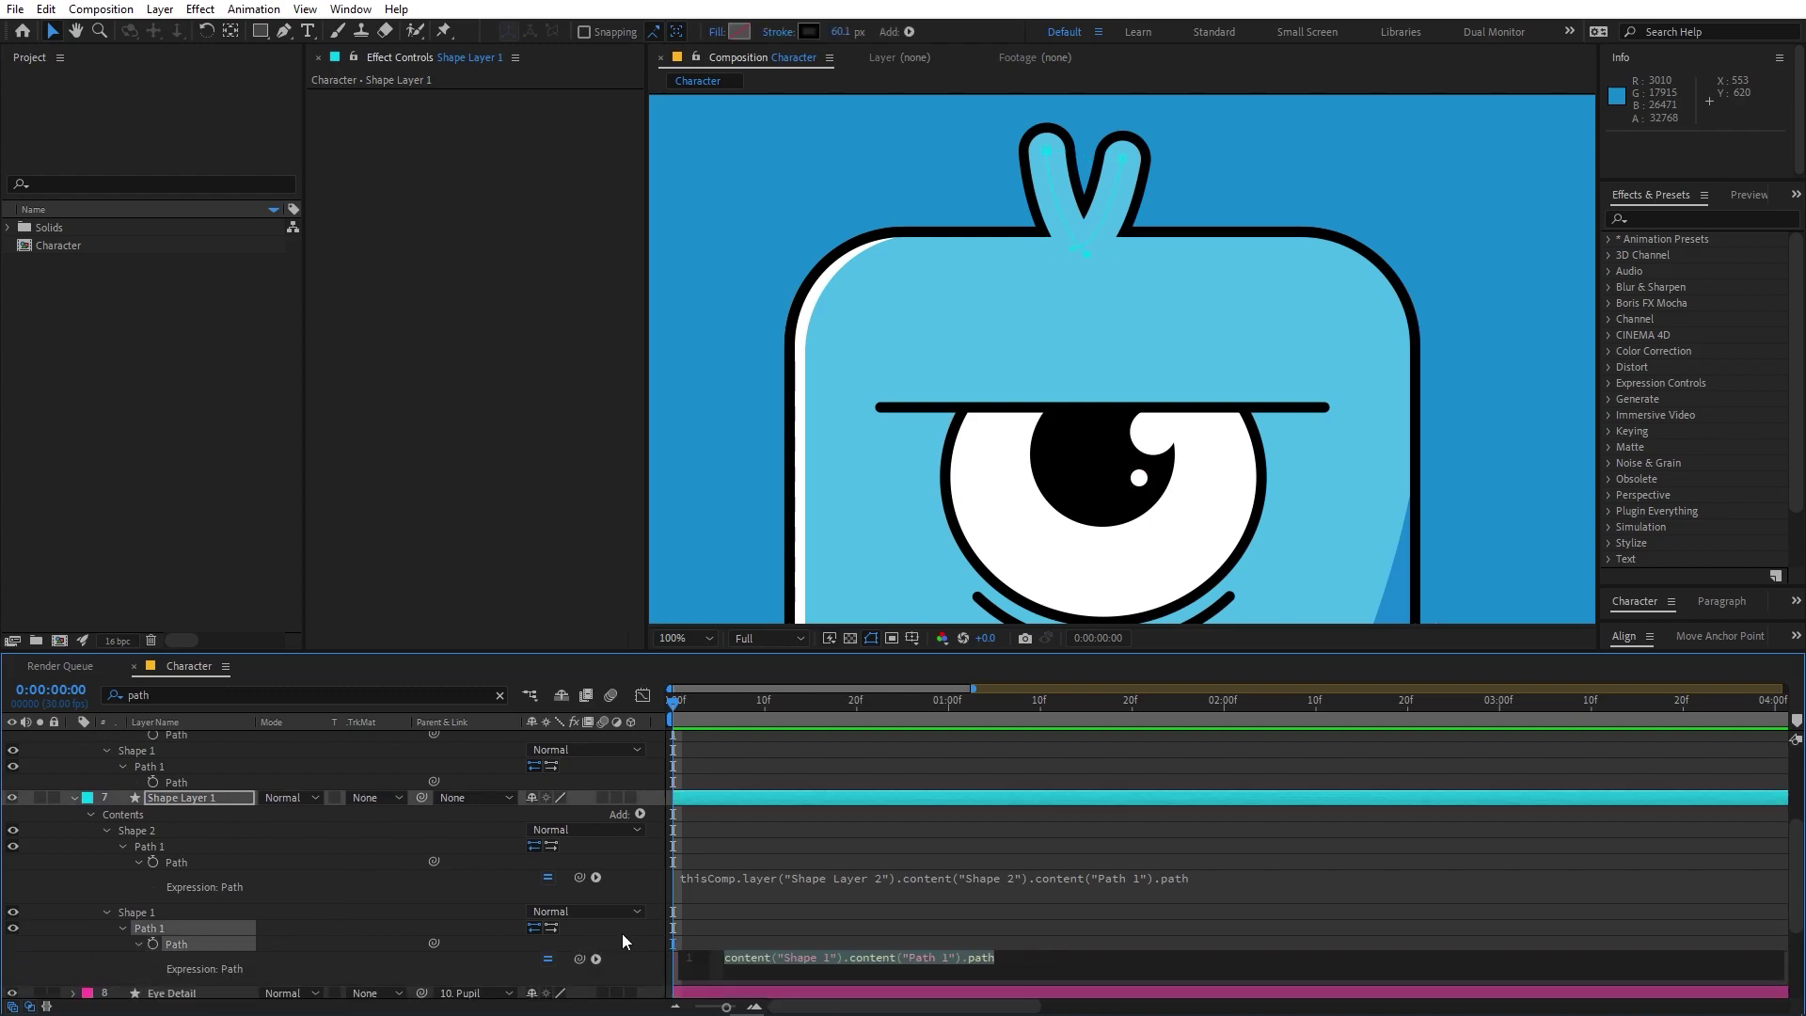
pyautogui.moveTo(587, 954); pyautogui.dragTo(173, 783)
pyautogui.click(74, 798)
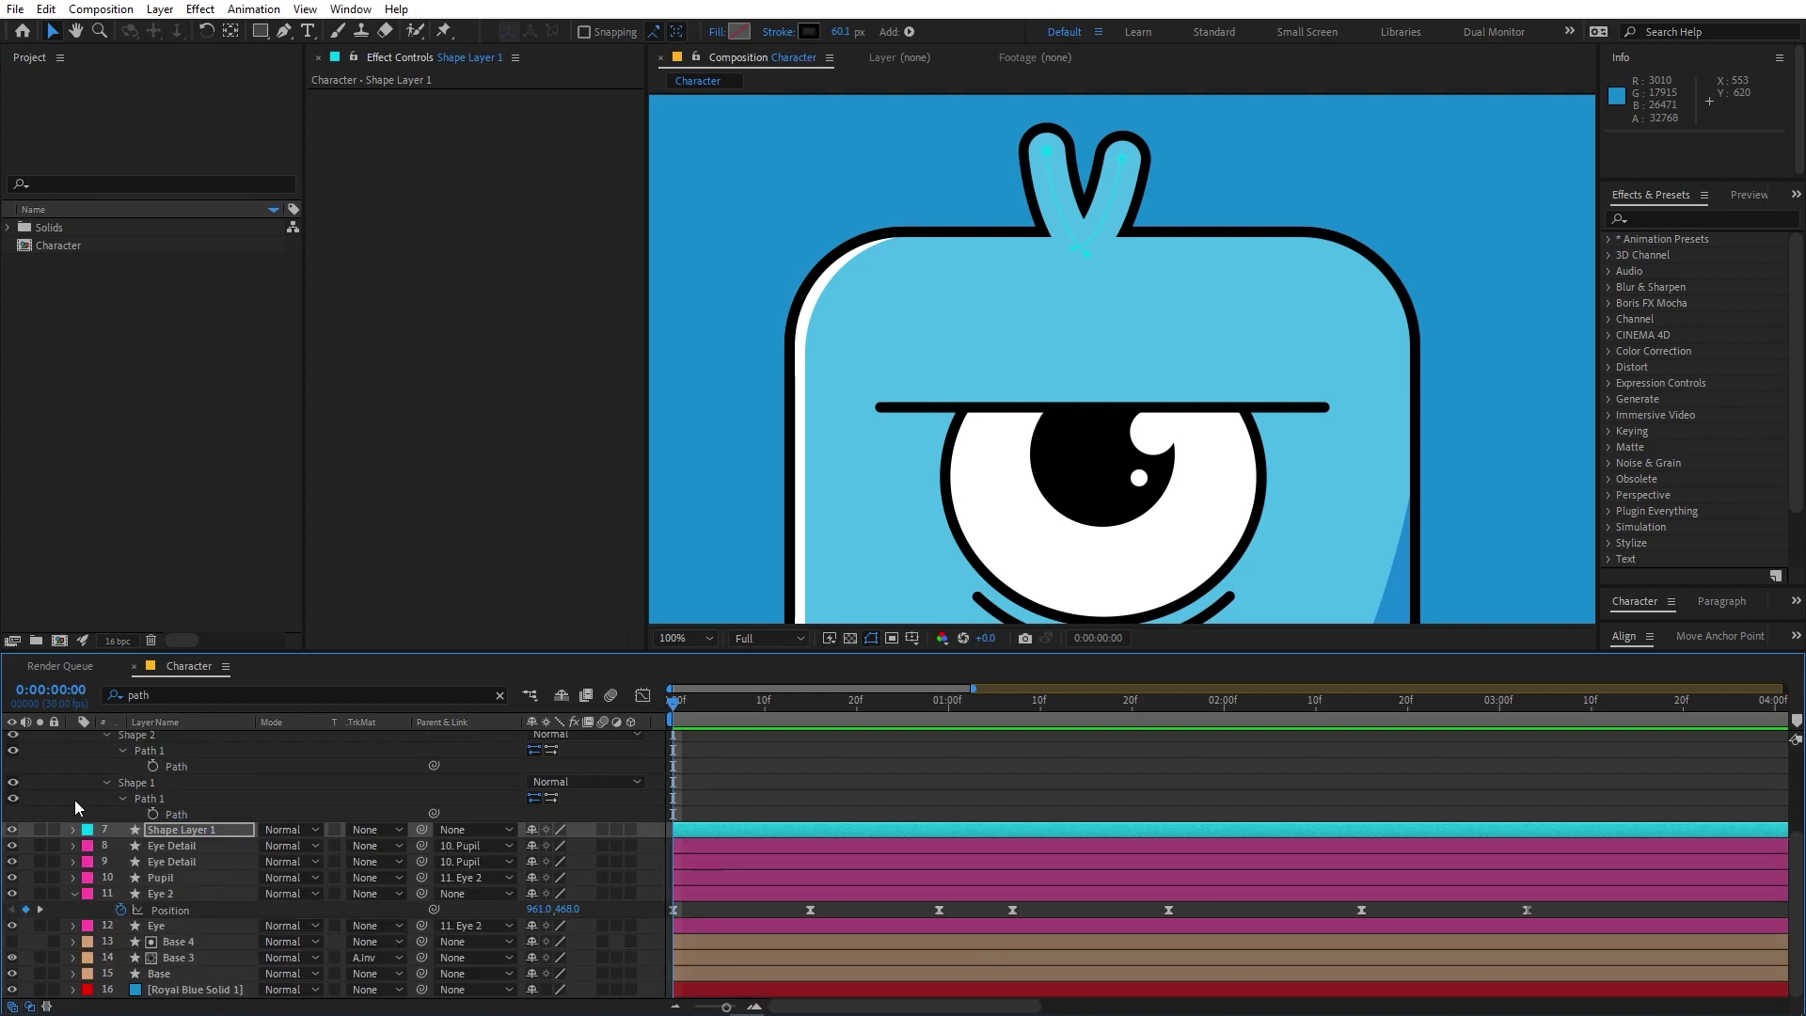
# Step: Set starting keyframes at 0:00:00:00 for the Shape 2 and Shape 1 paths of Shape Layer 2
pyautogui.scroll(3, 183, 828)
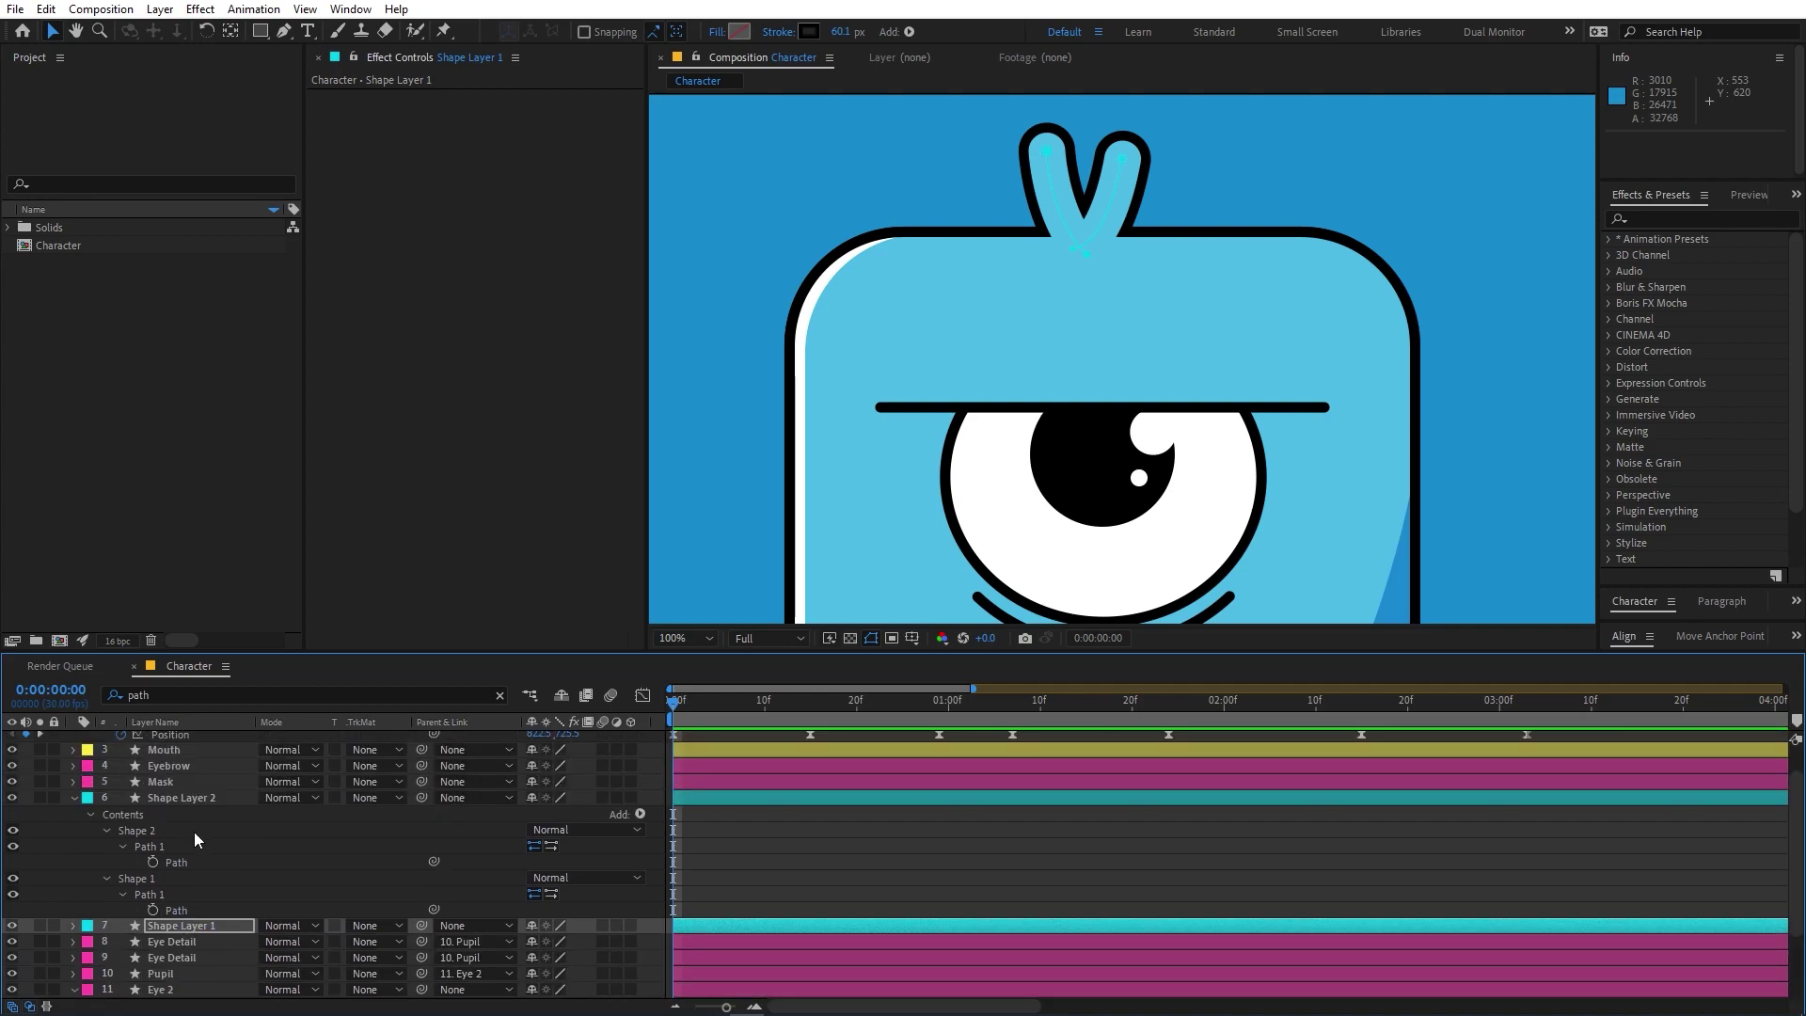
pyautogui.click(974, 828)
pyautogui.click(153, 862)
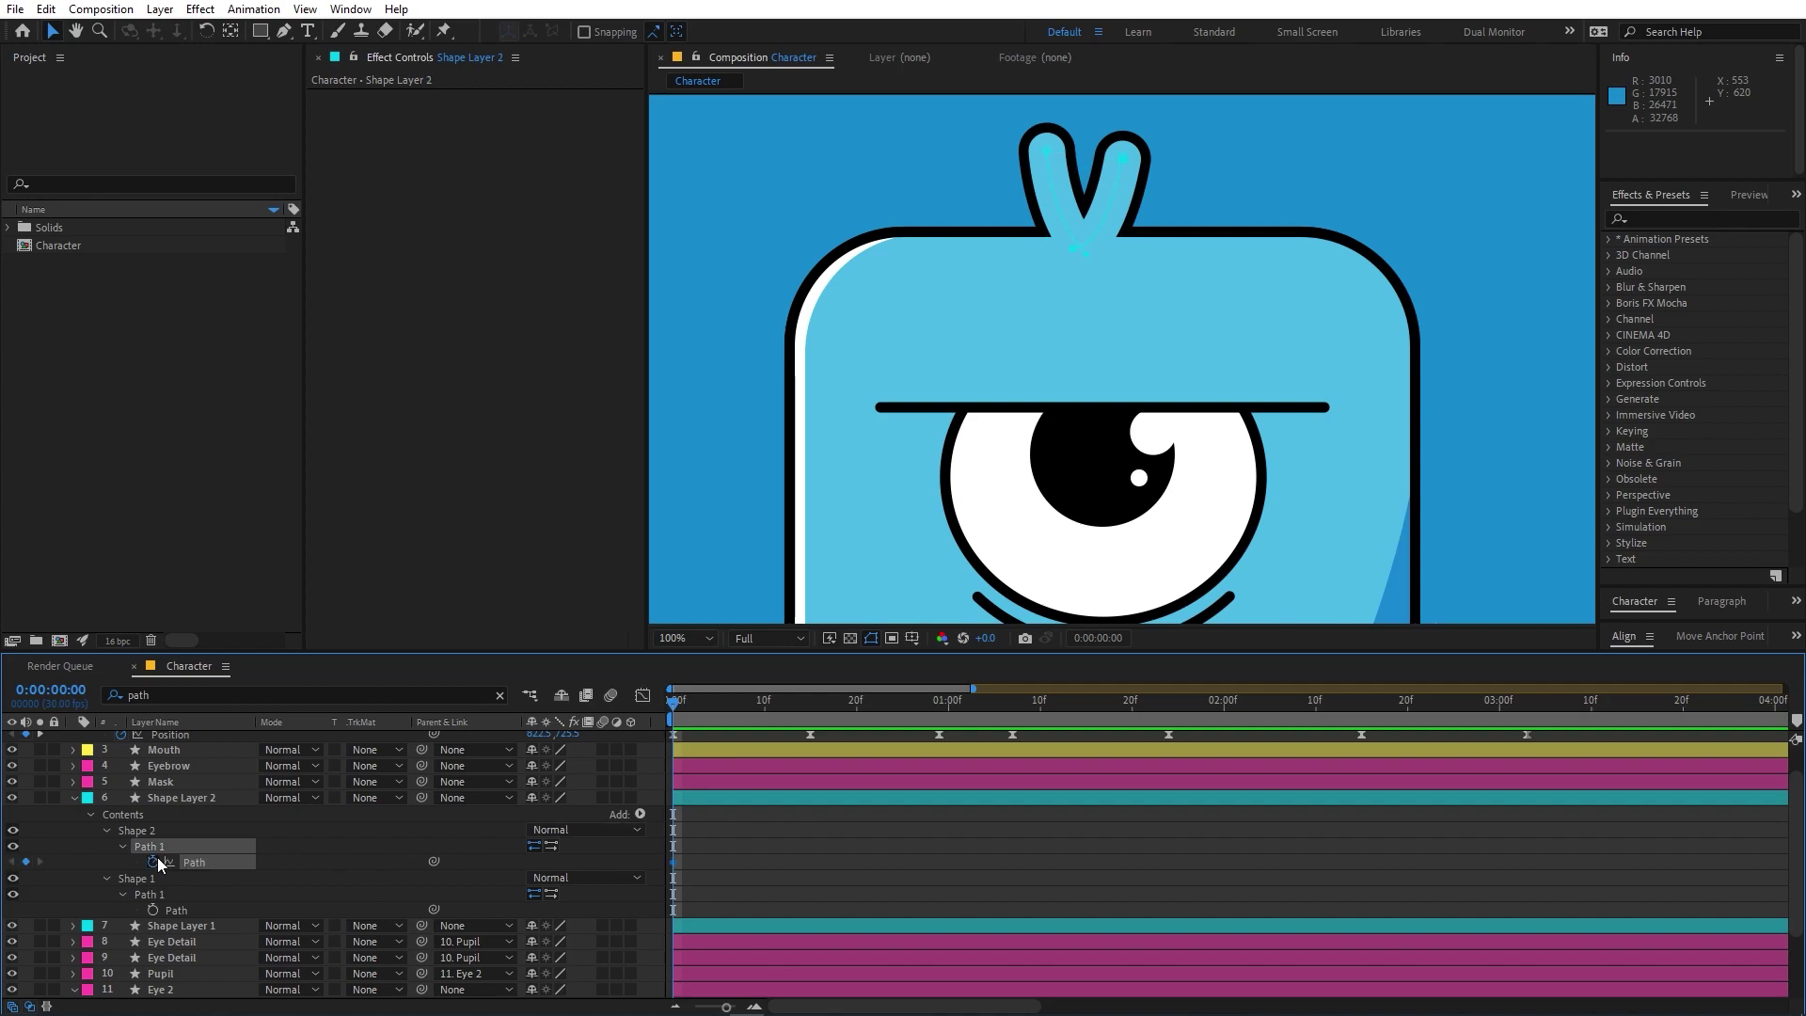
pyautogui.click(154, 910)
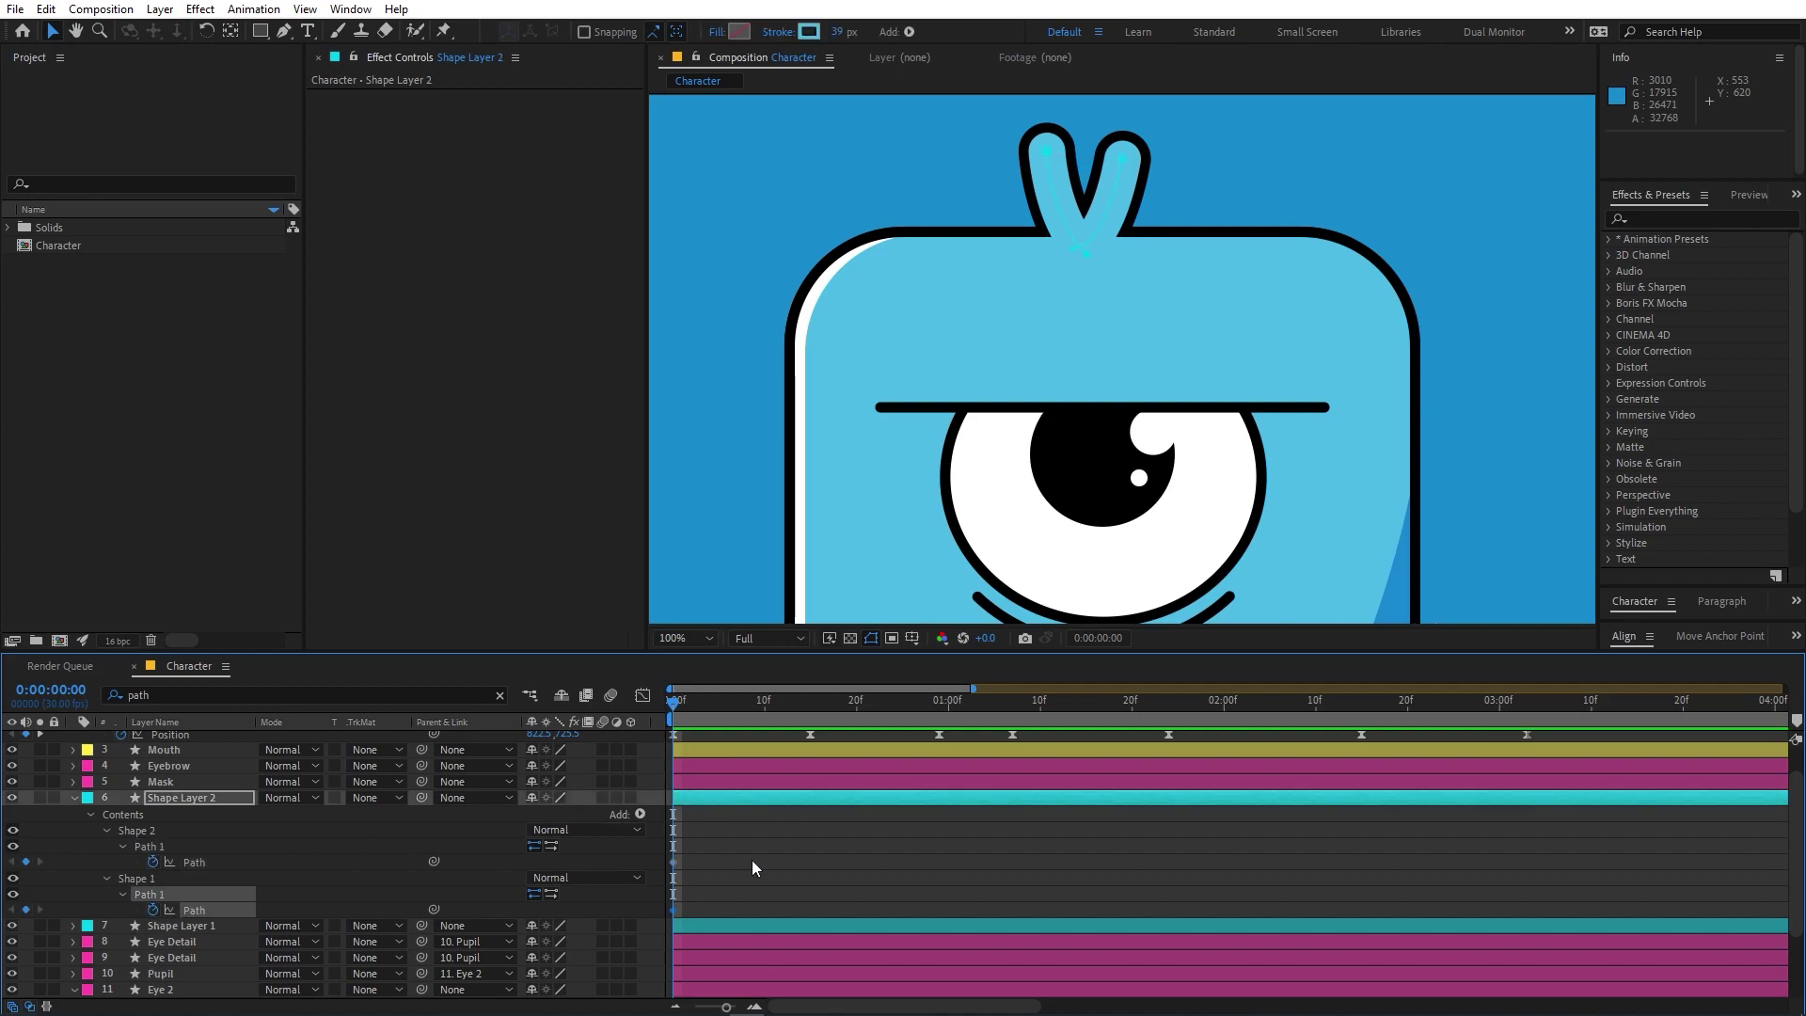
# Step: At 0:00:00:15, keyframe the left hair strand leaning outward by moving its tip to the left with the Pen tool
pyautogui.scroll(1, 841, 836)
pyautogui.moveTo(720, 713); pyautogui.dragTo(809, 713)
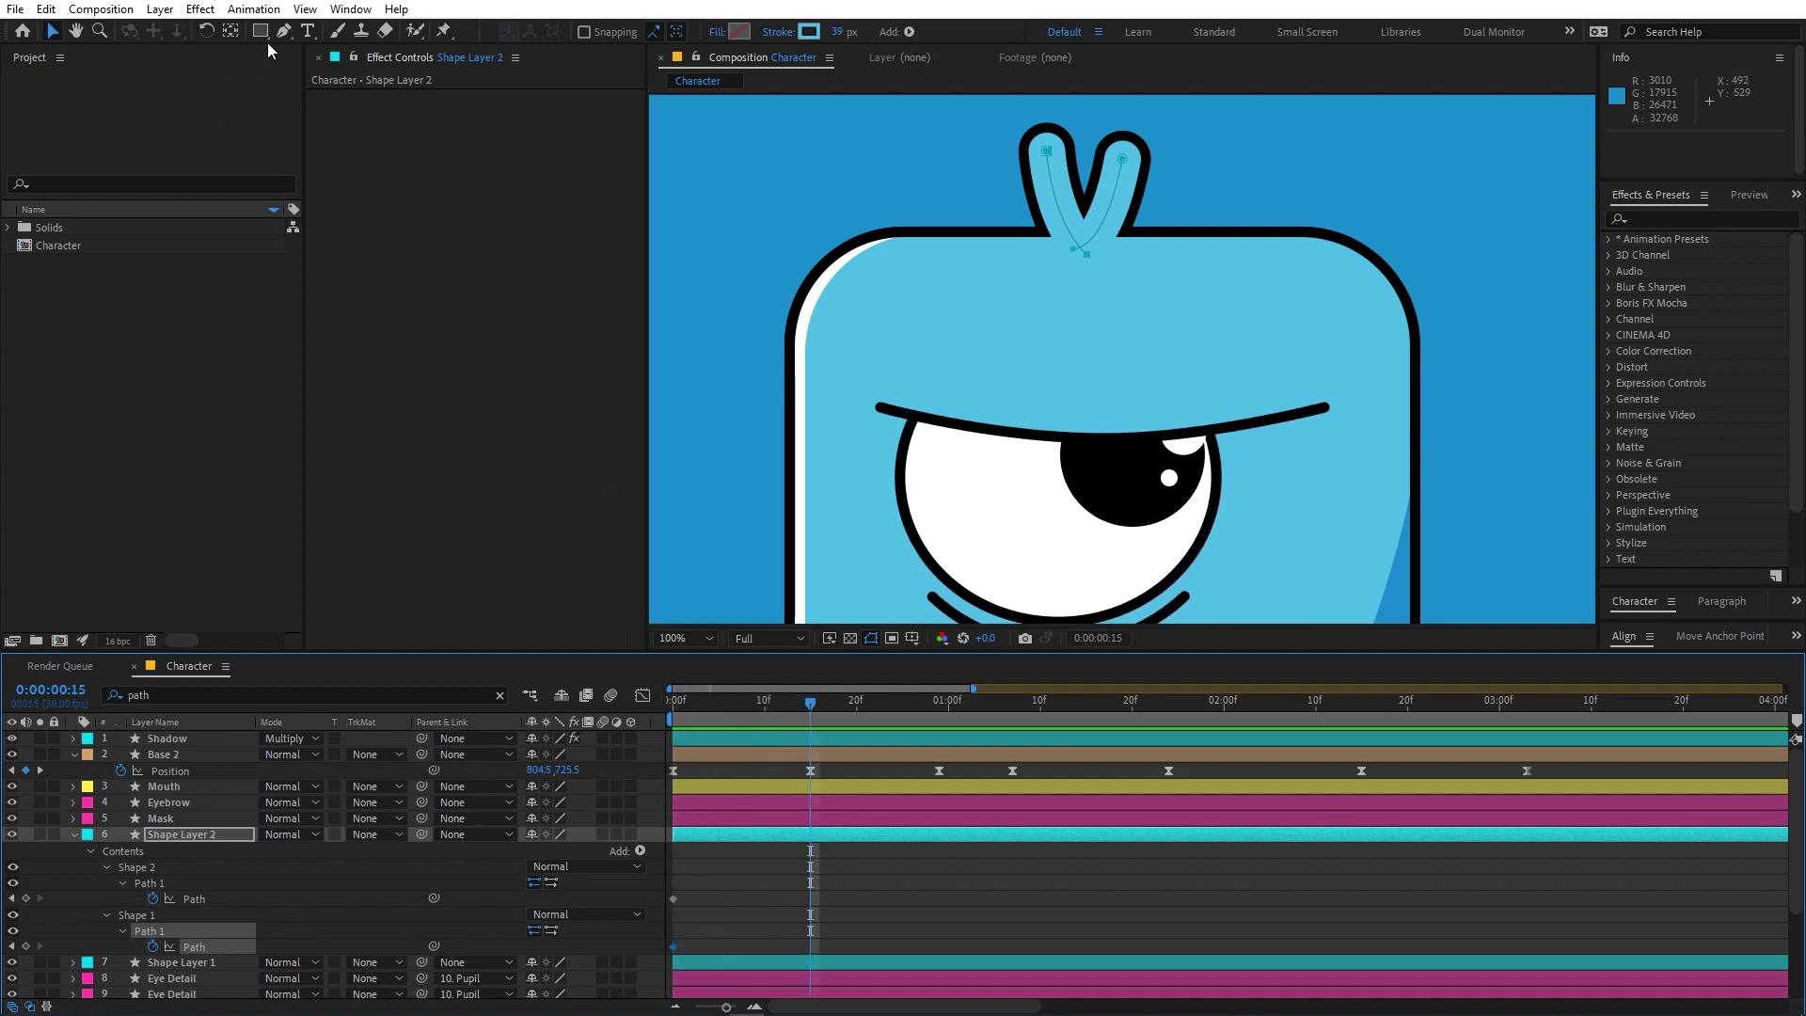
pyautogui.press('h')
pyautogui.scroll(1, 1064, 209)
pyautogui.moveTo(1064, 209); pyautogui.dragTo(1141, 430)
pyautogui.press('g')
pyautogui.click(1073, 172)
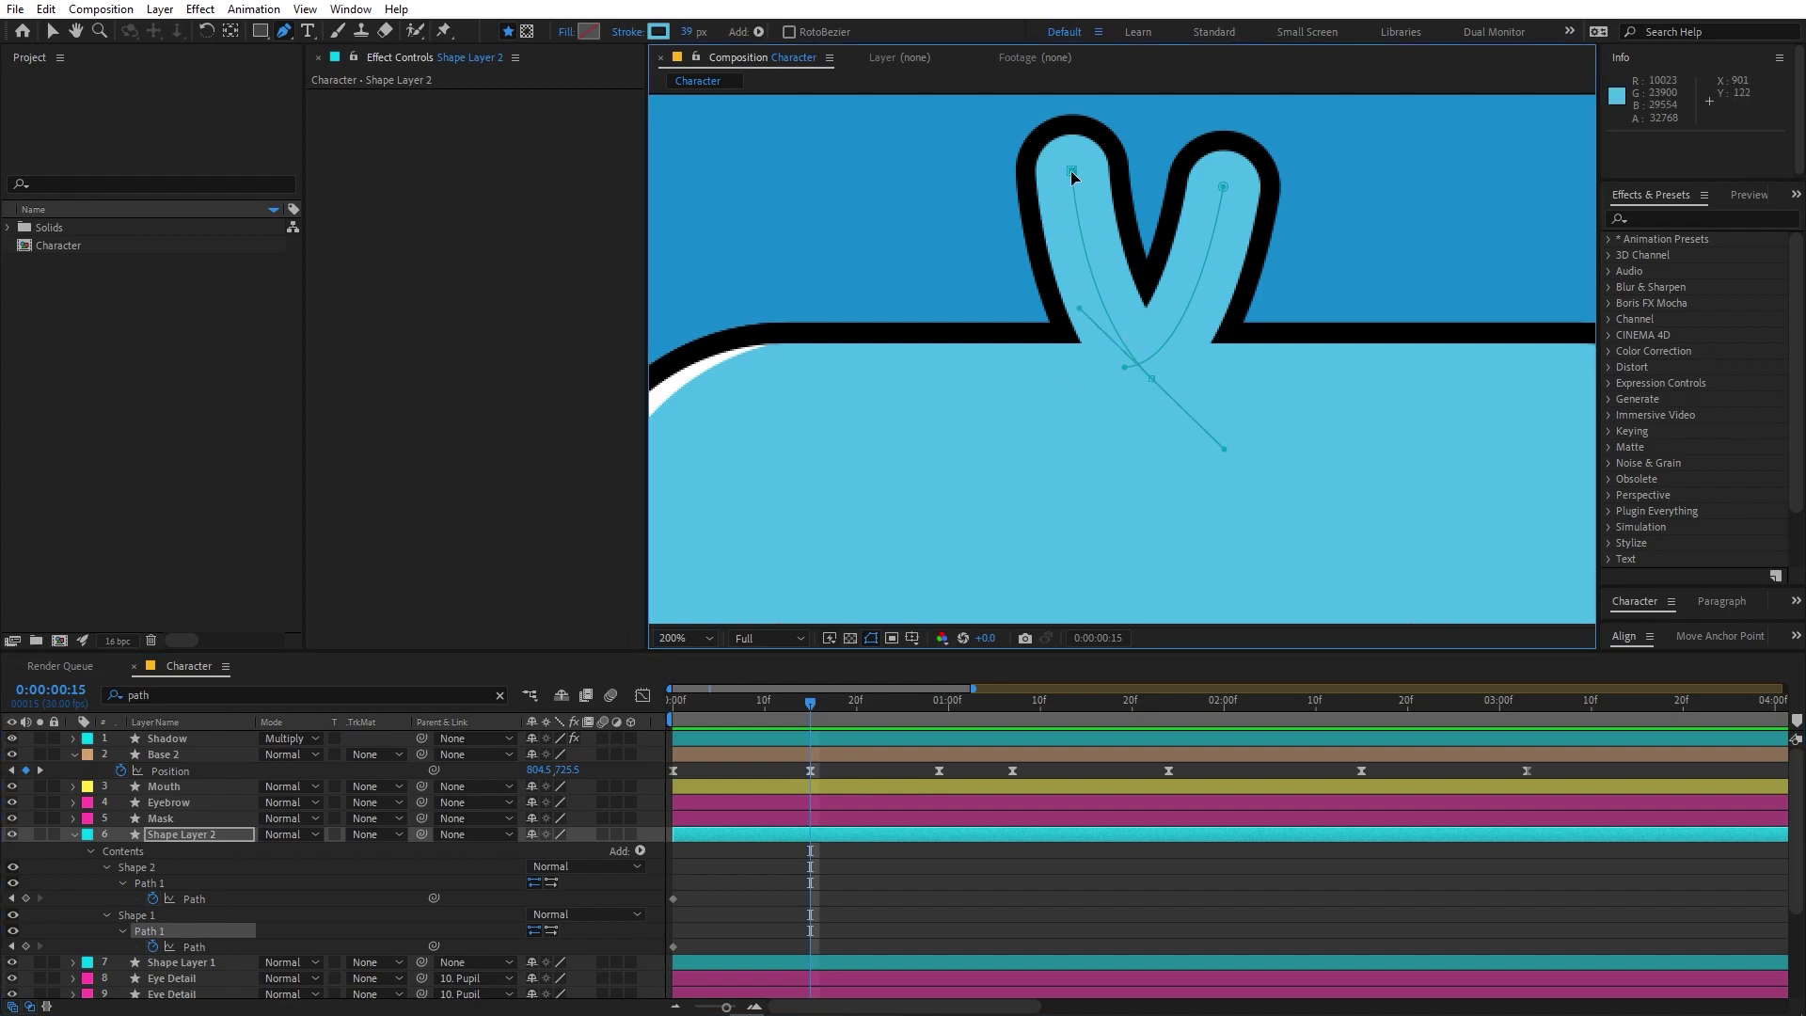
pyautogui.scroll(-1, 1050, 180)
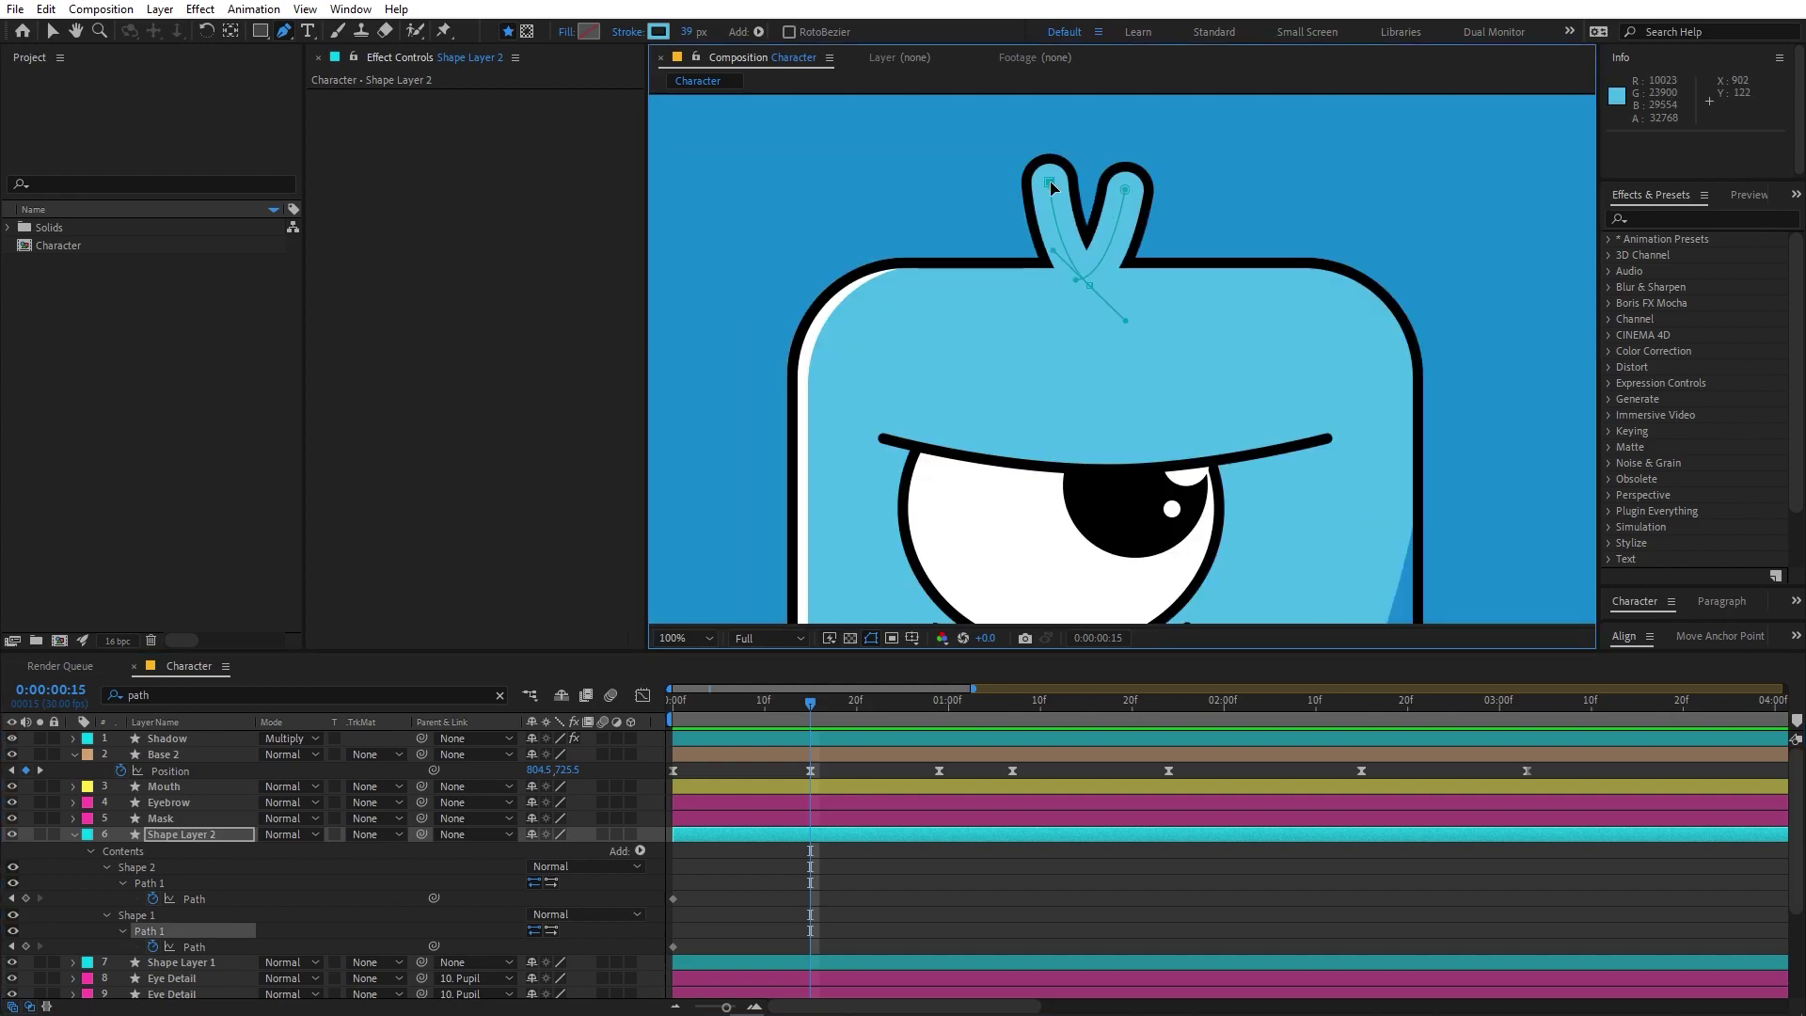
pyautogui.click(1050, 181)
pyautogui.moveTo(1051, 181); pyautogui.dragTo(978, 179)
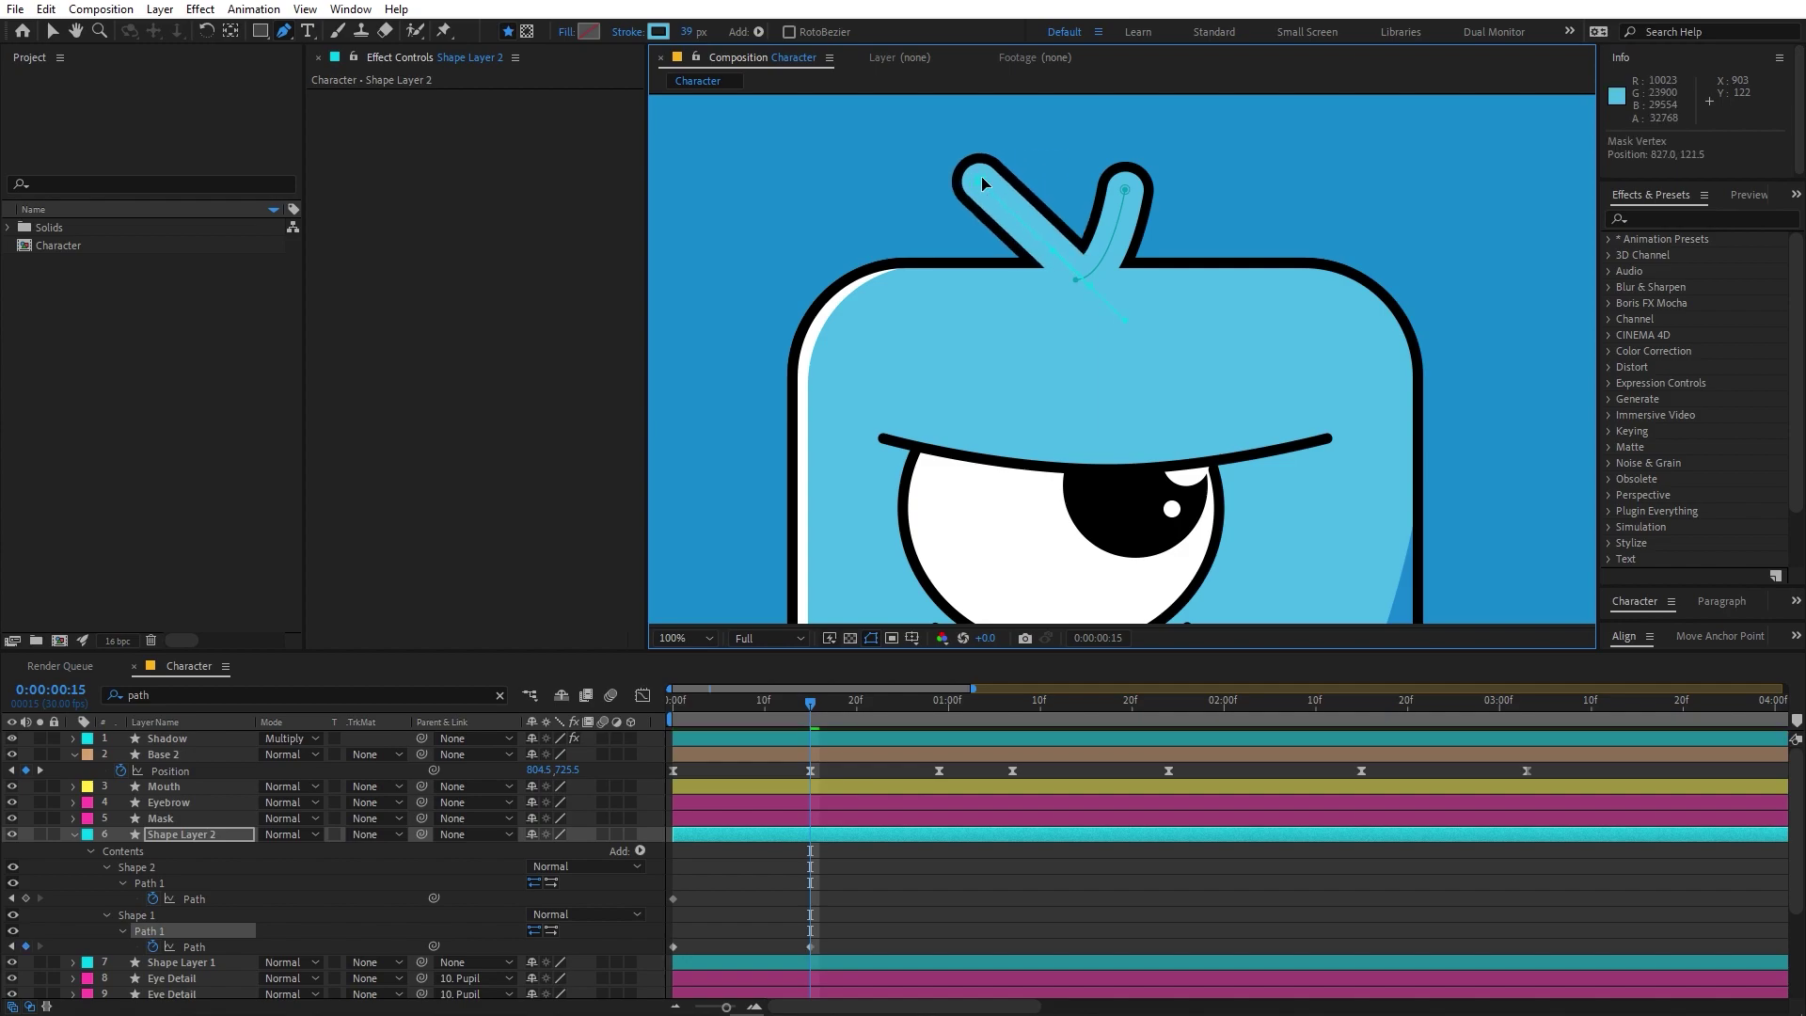
# Step: Shift the right hair strand and the base of both strands left at 0:00:00:15 so they form one curved V
pyautogui.click(1123, 187)
pyautogui.moveTo(1124, 188); pyautogui.dragTo(966, 426)
pyautogui.scroll(1, 1140, 260)
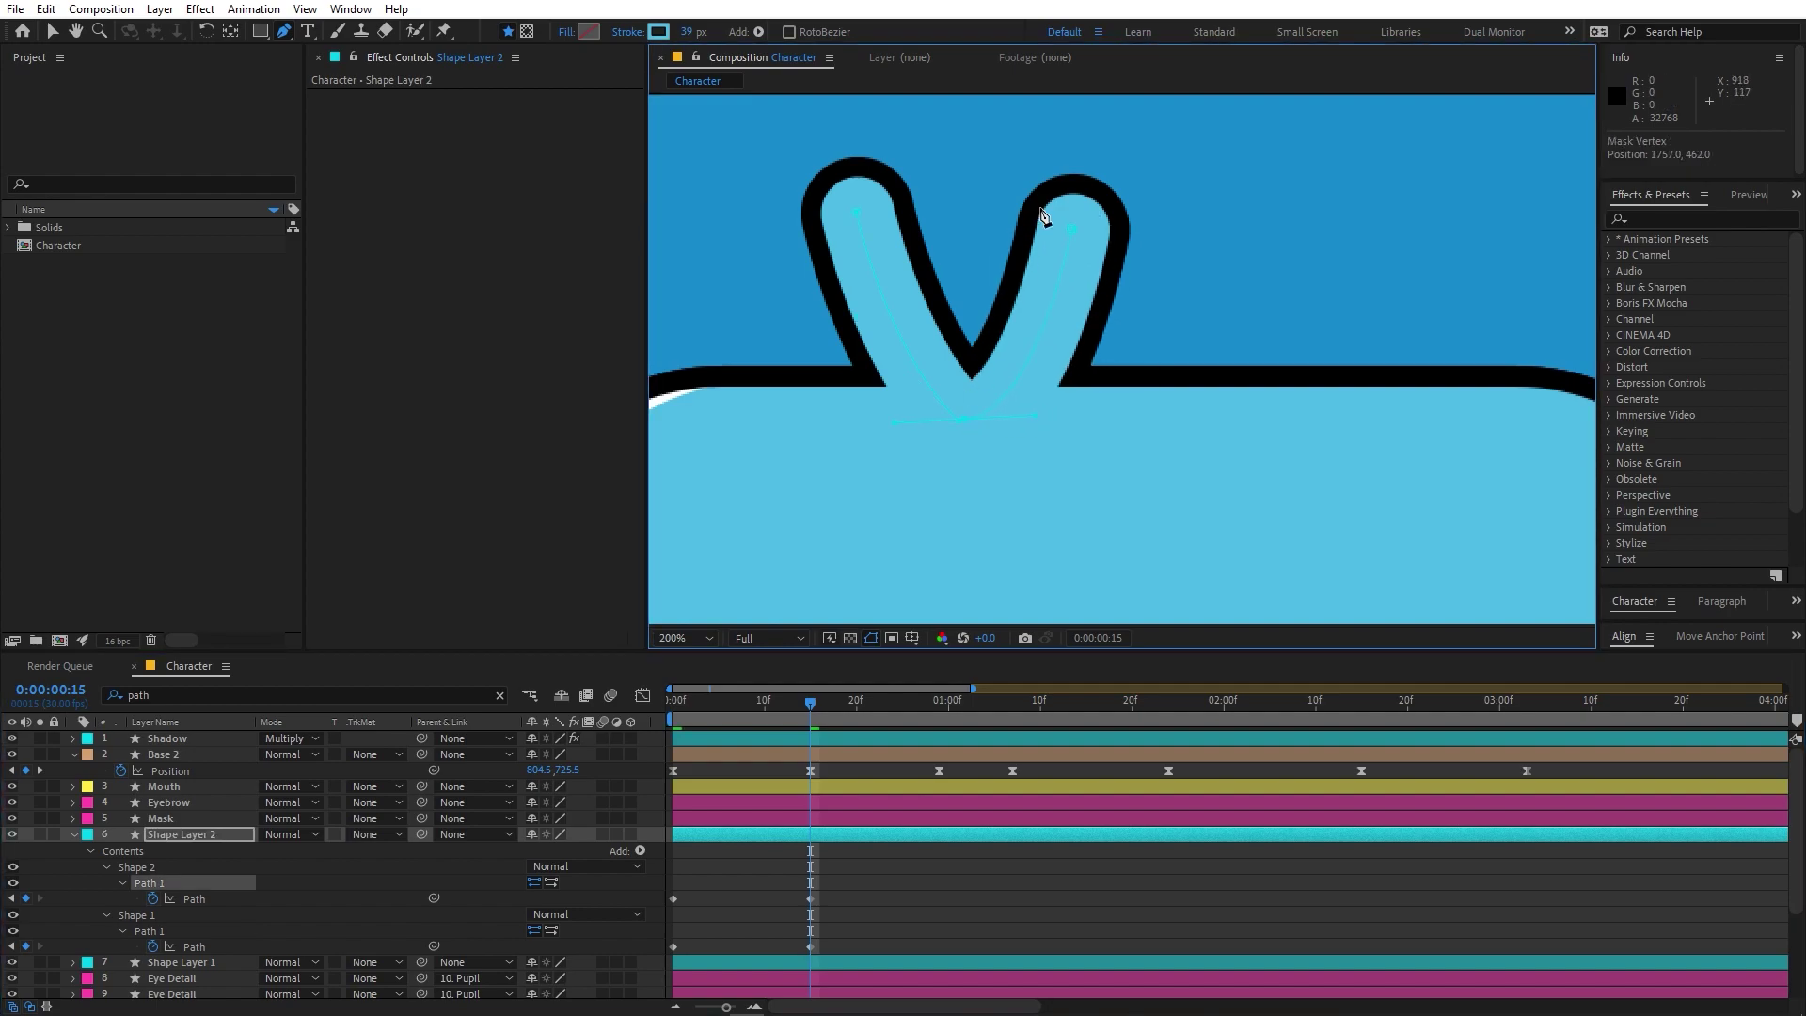
pyautogui.click(968, 852)
pyautogui.scroll(-1, 1169, 174)
# Step: At 0:00:00:29, keyframe both hair strands closer together by moving their tips inward
pyautogui.moveTo(801, 701); pyautogui.dragTo(950, 754)
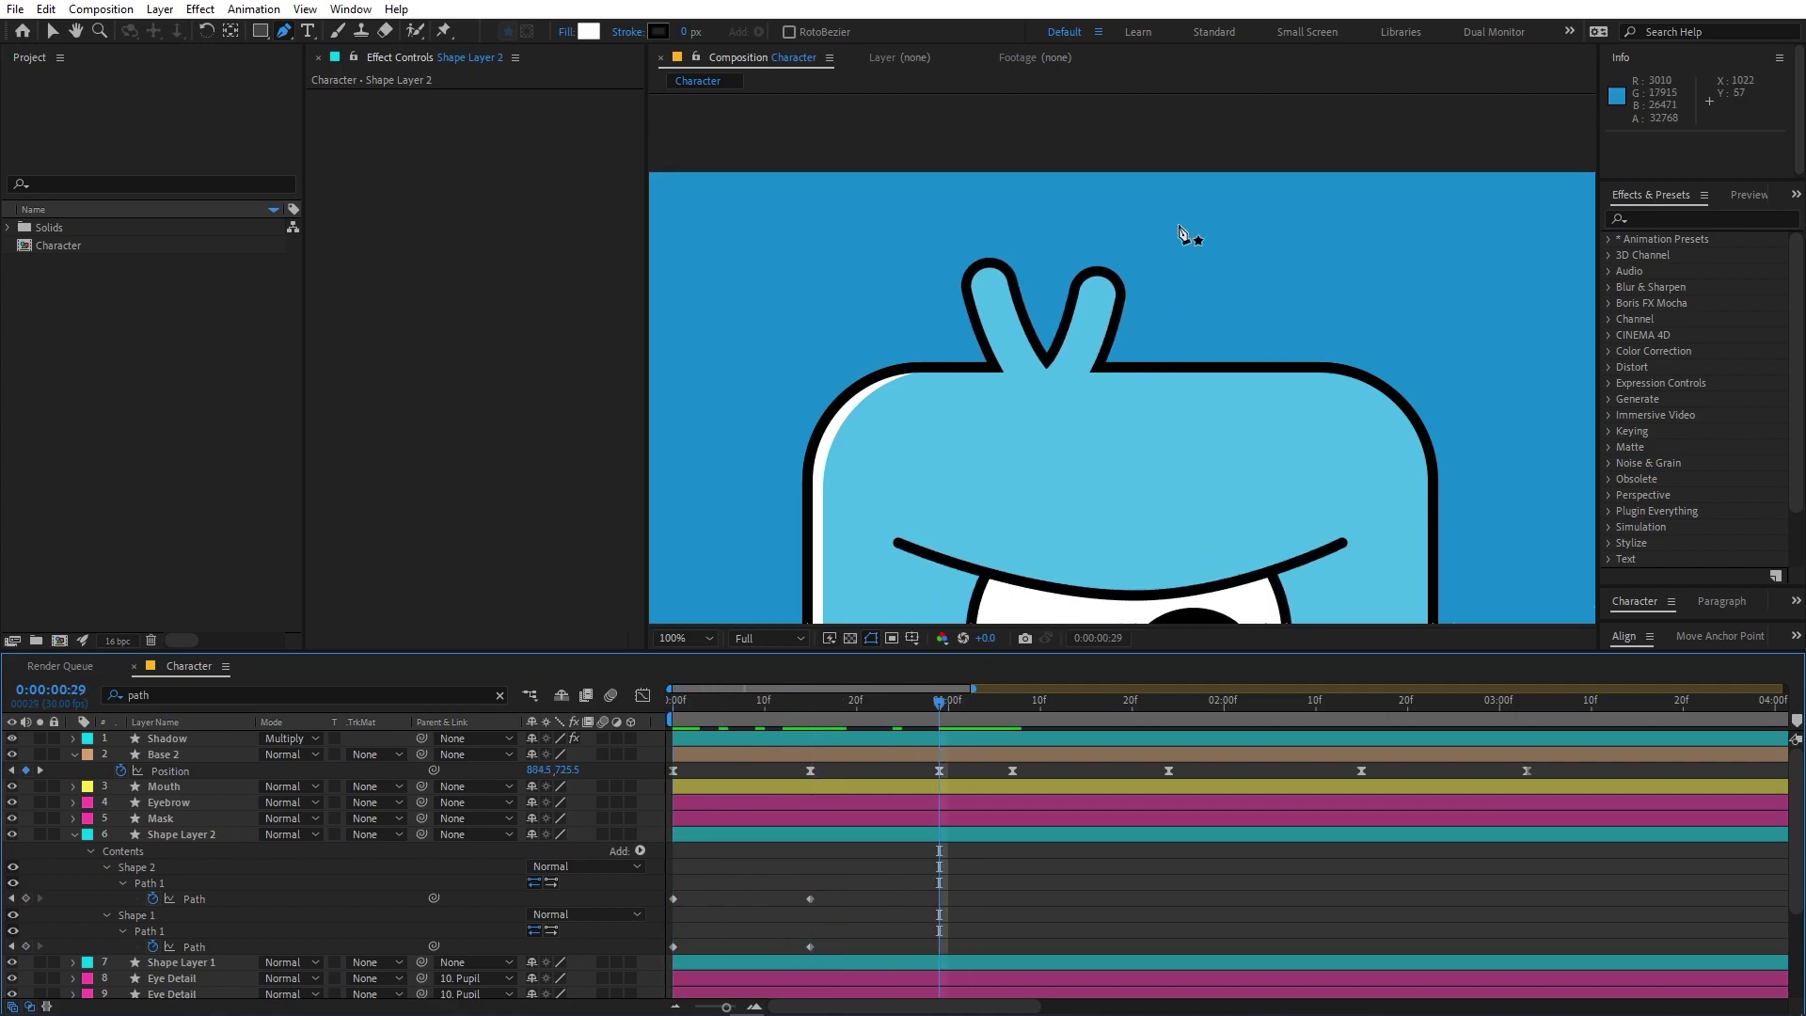
pyautogui.click(1007, 834)
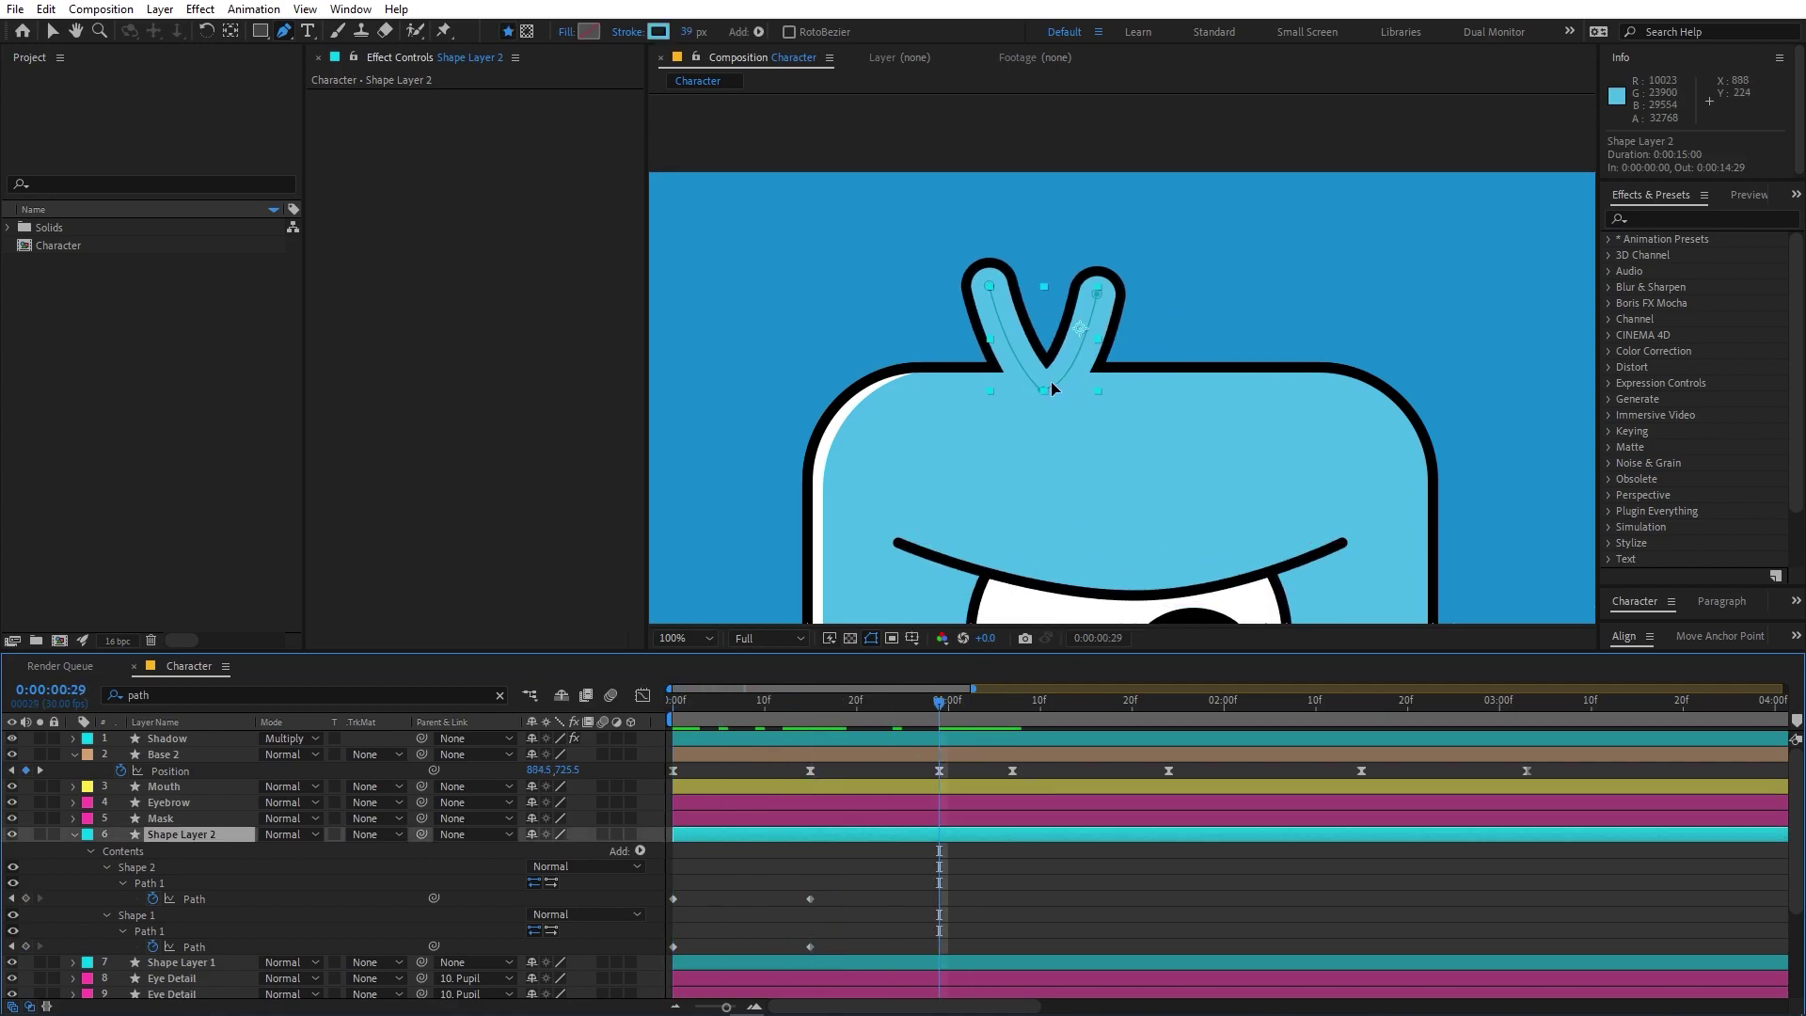
pyautogui.press('.')
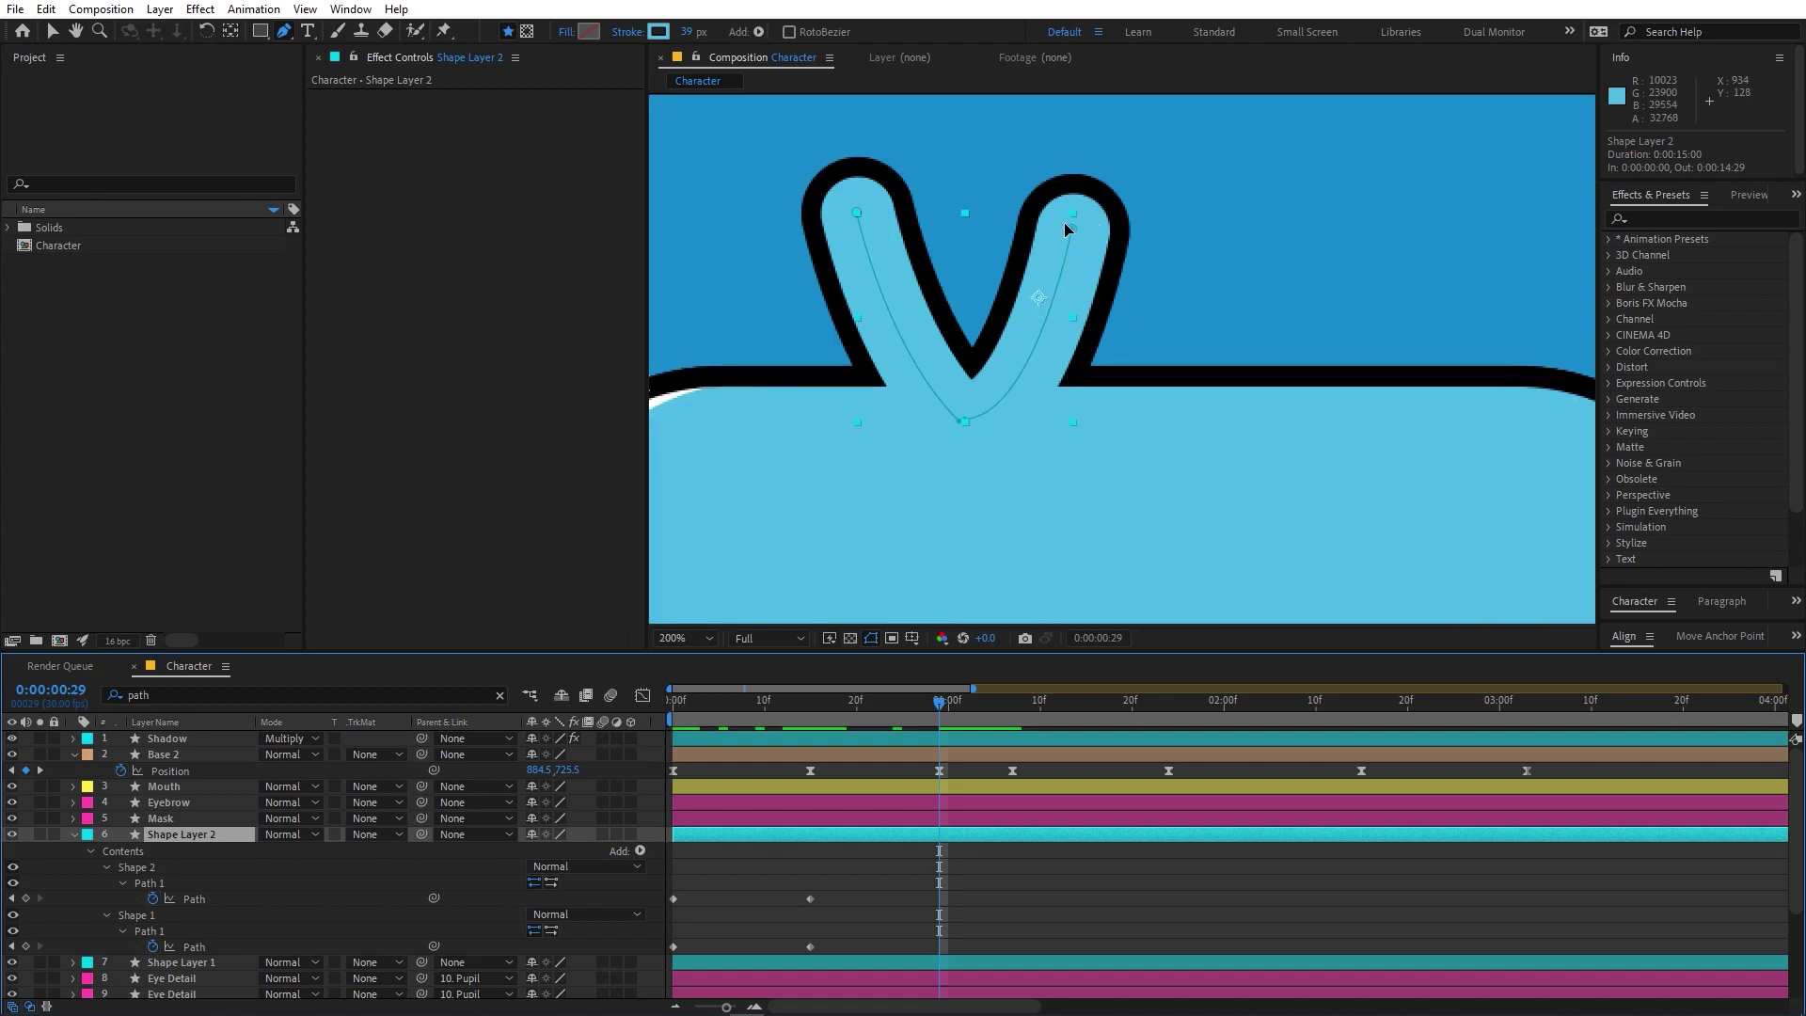
pyautogui.moveTo(1067, 224); pyautogui.dragTo(1023, 224)
pyautogui.click(1034, 854)
pyautogui.click(1016, 834)
pyautogui.moveTo(863, 210); pyautogui.dragTo(900, 211)
# Step: At 0:00:01:07, keyframe both hair strands slightly apart by moving each tip a little outward
pyautogui.click(1010, 711)
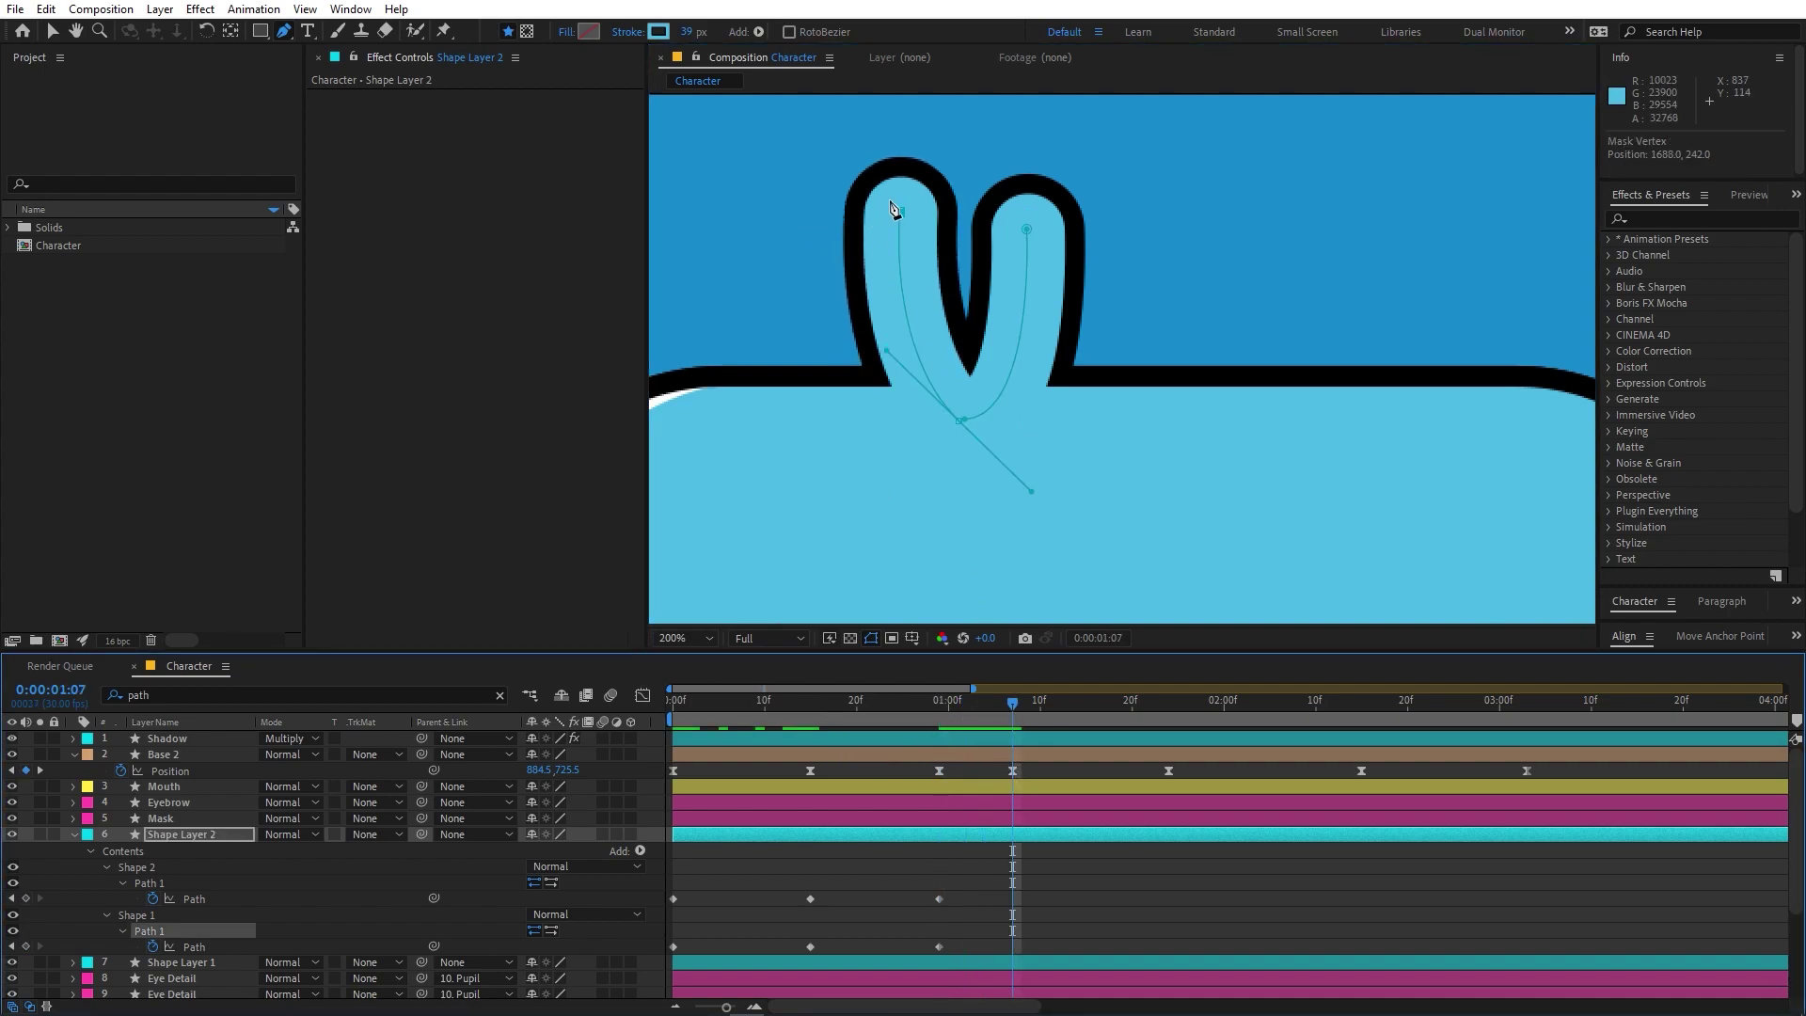
pyautogui.moveTo(900, 212); pyautogui.dragTo(883, 213)
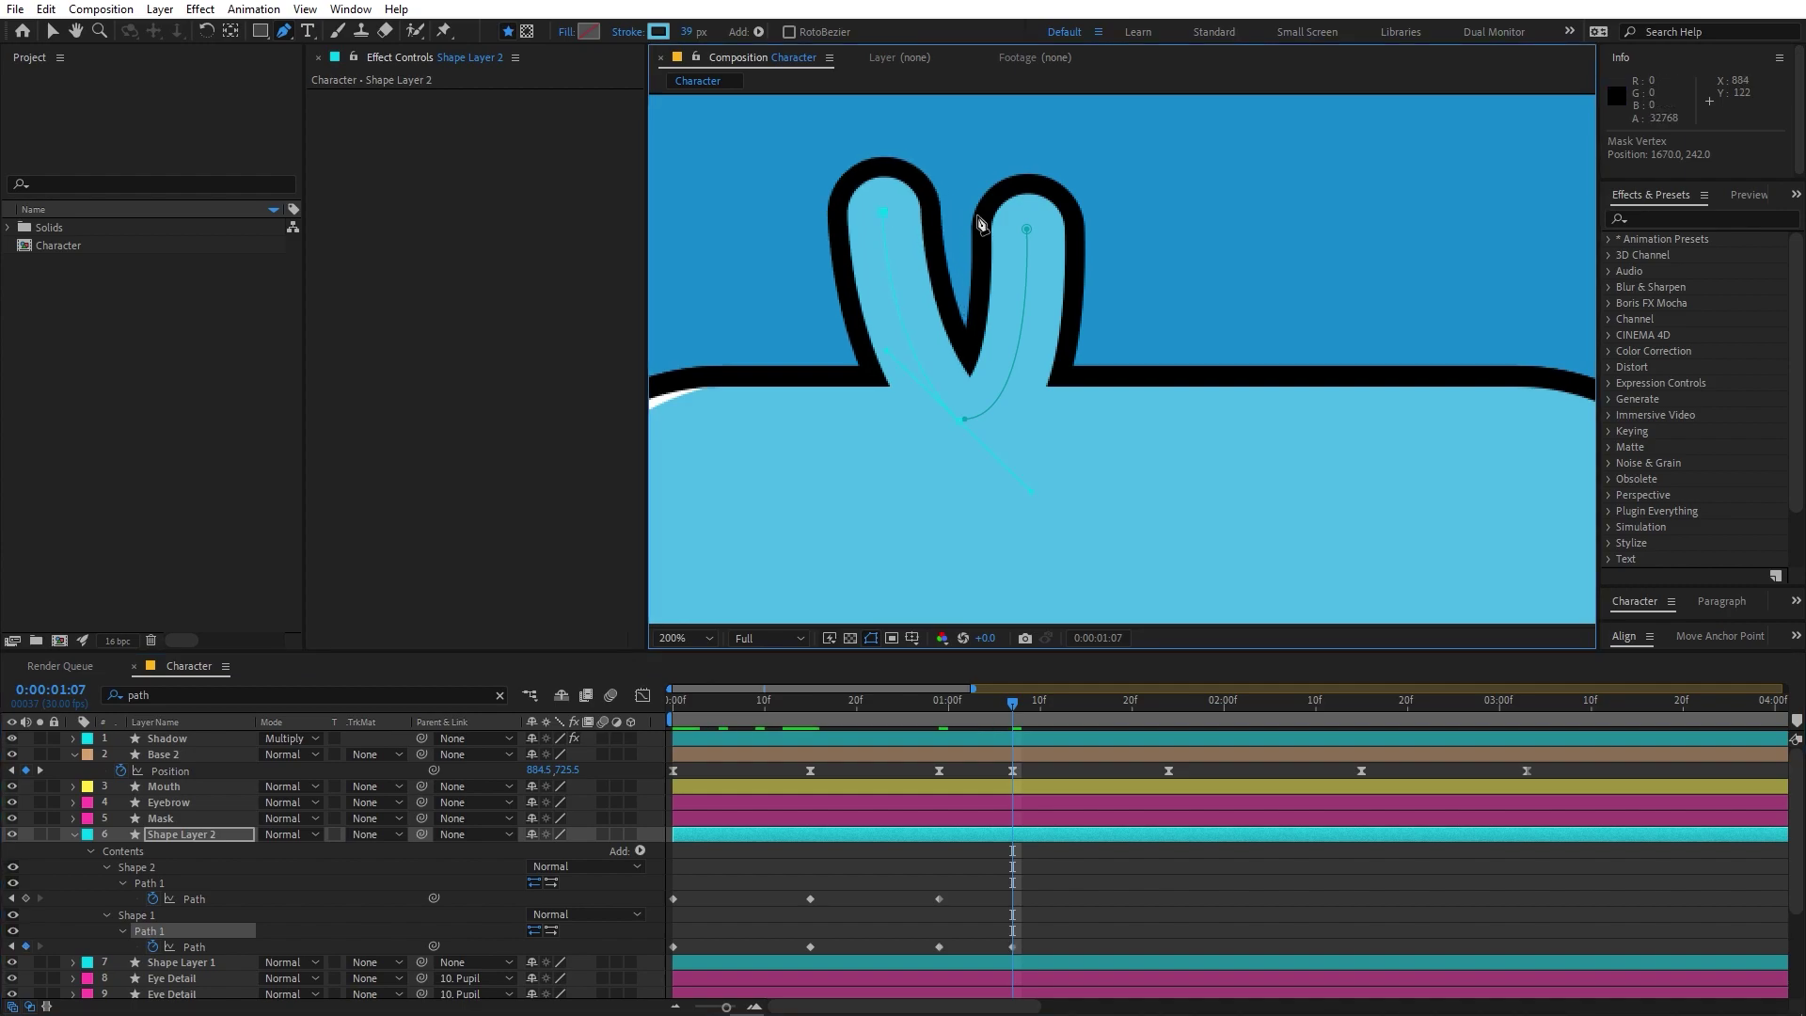
pyautogui.click(1028, 233)
pyautogui.hotkey('ctrl', 'z')
pyautogui.click(1055, 851)
pyautogui.click(1057, 837)
pyautogui.moveTo(1023, 223); pyautogui.dragTo(1041, 226)
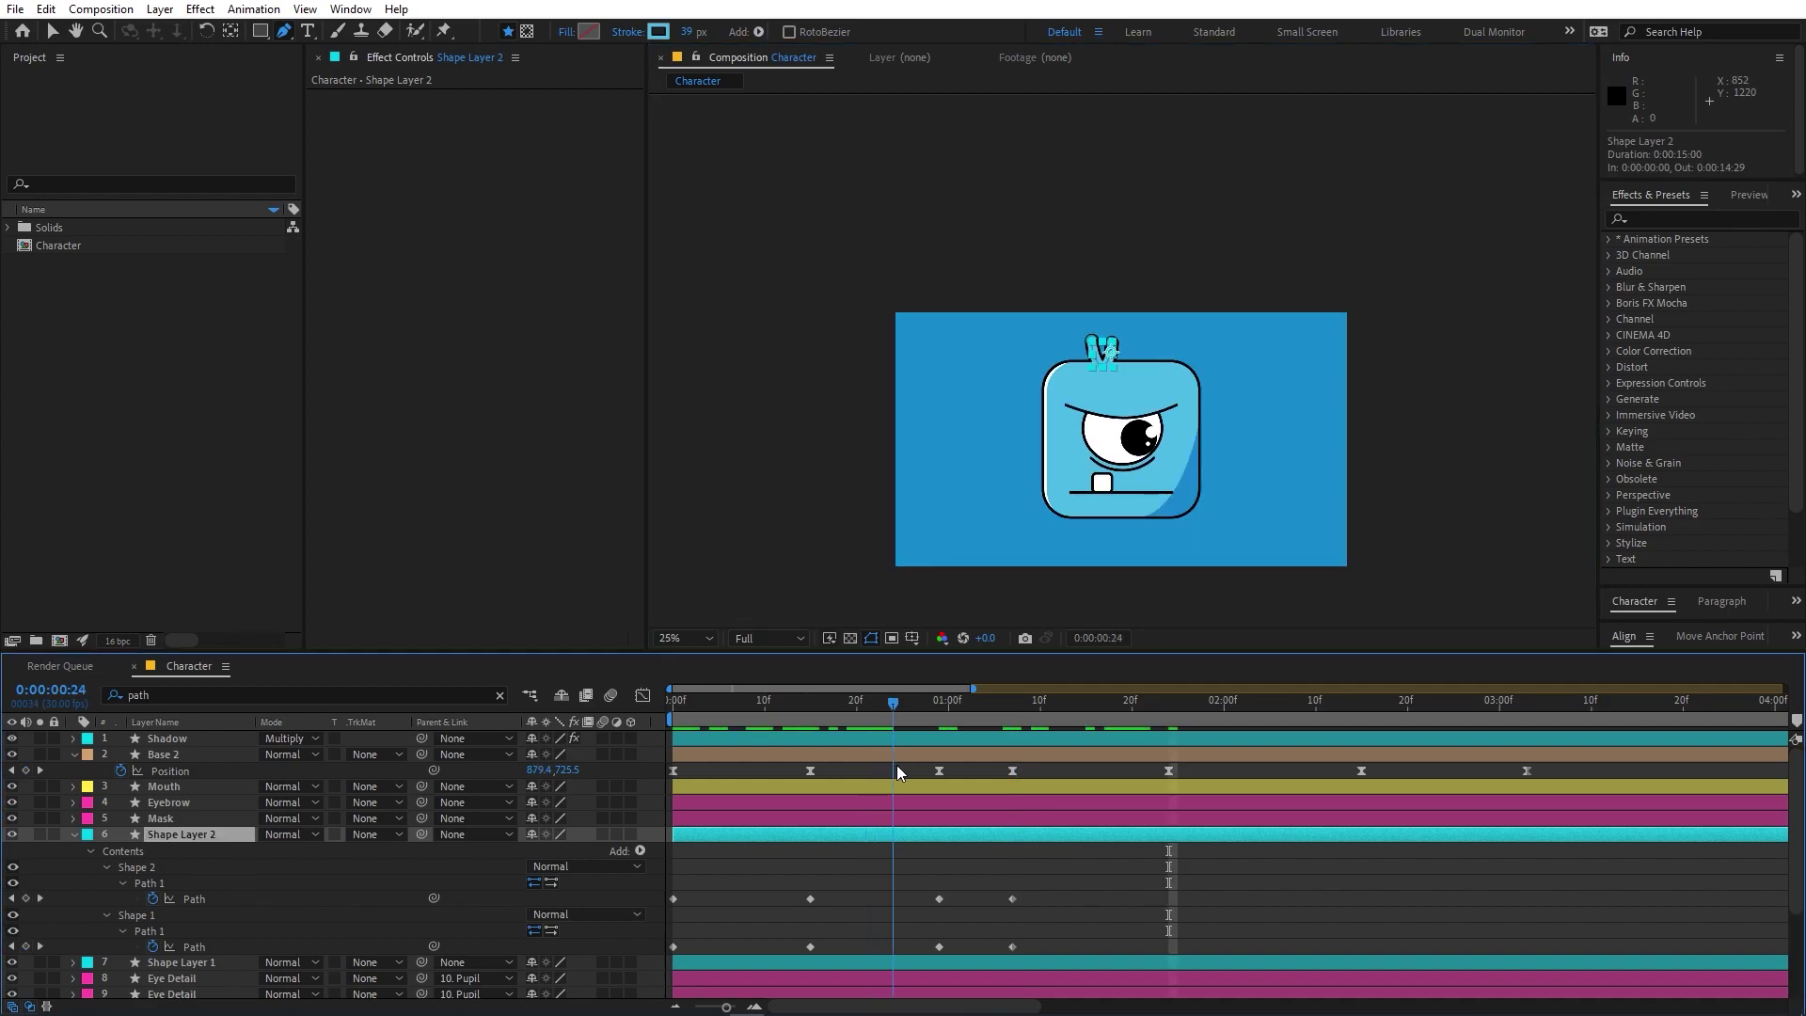
# Step: At 0:00:01:24, keyframe the right hair strand swung far to the right by moving its tip outward
pyautogui.moveTo(895, 765); pyautogui.dragTo(1165, 764)
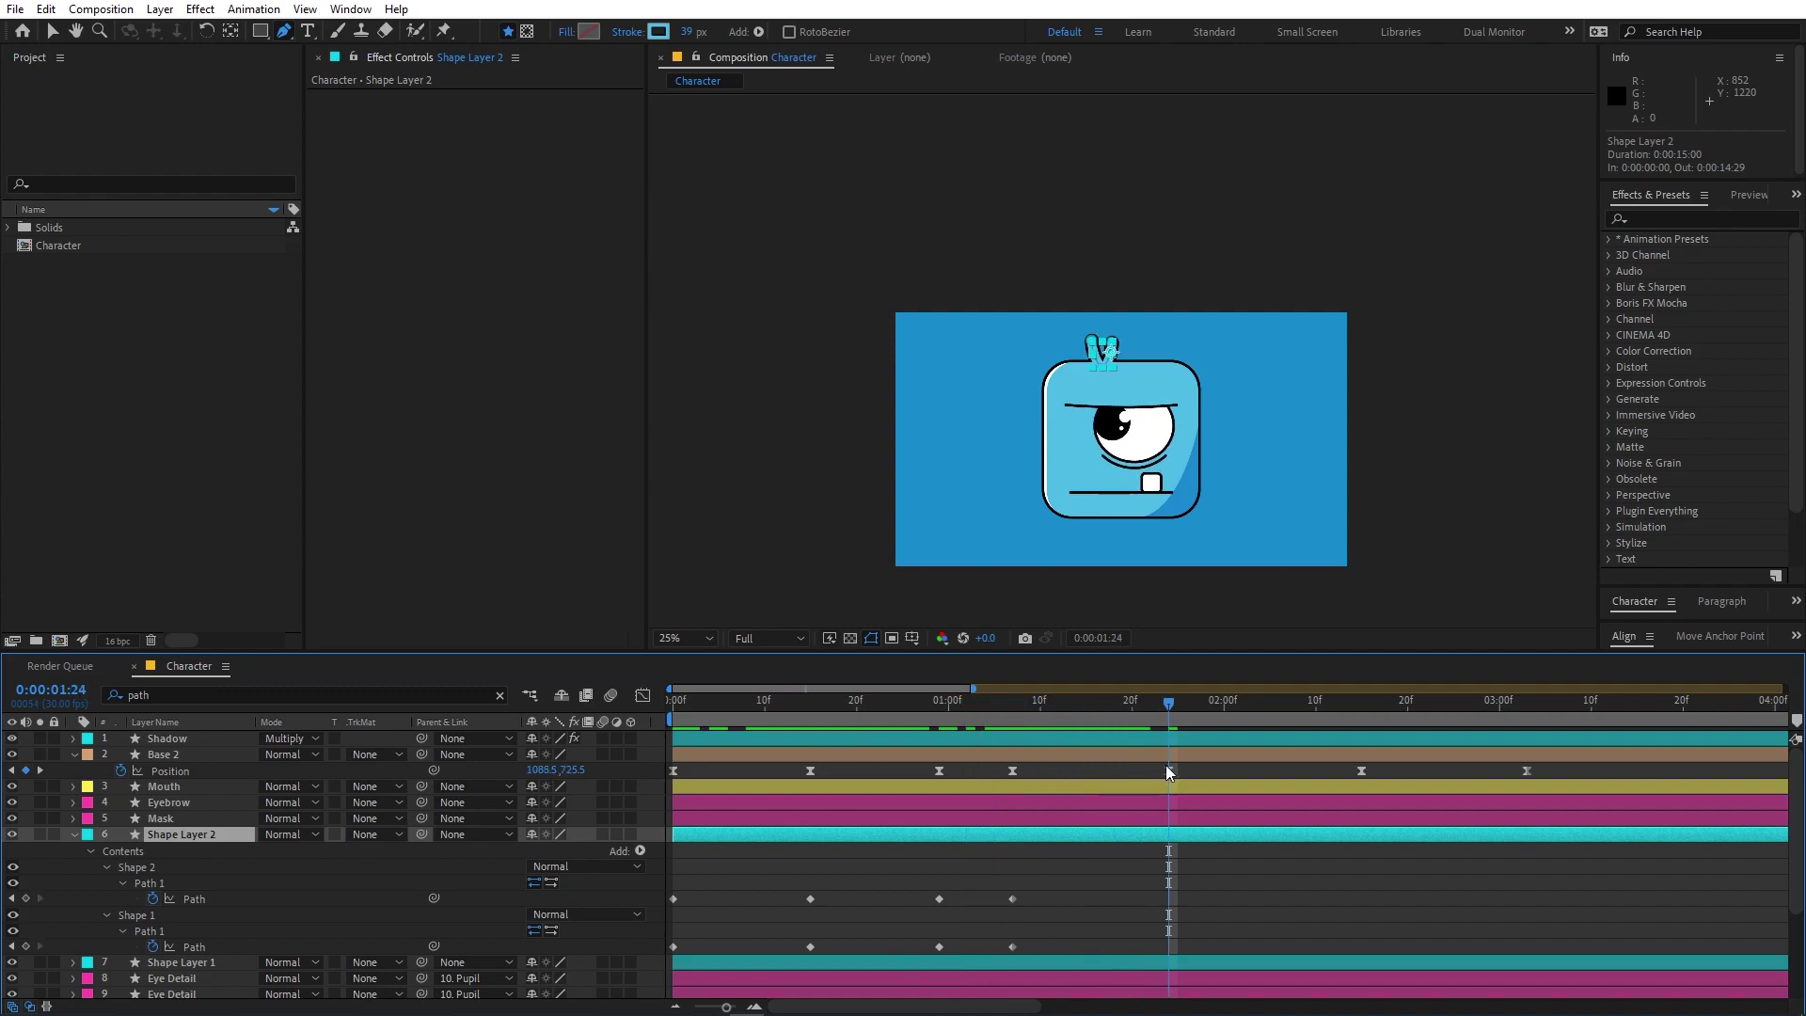
pyautogui.press('.')
pyautogui.press('.')
pyautogui.press('.')
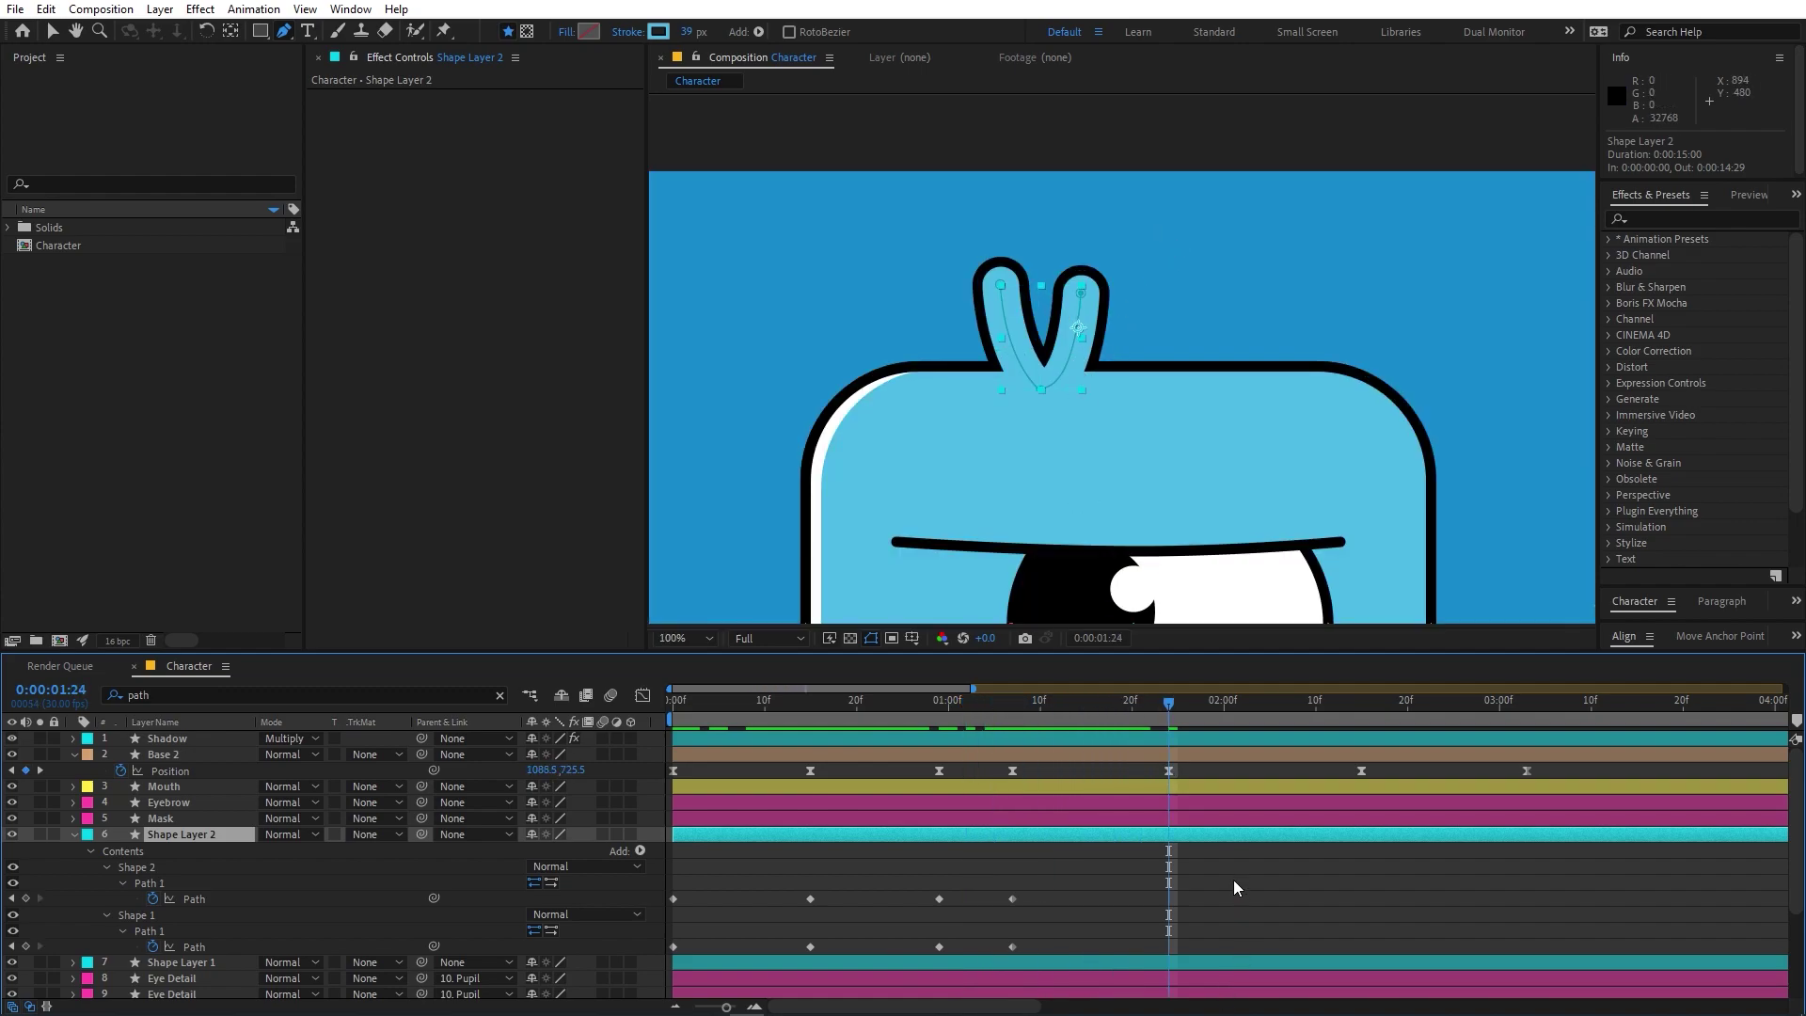
pyautogui.click(1081, 295)
pyautogui.moveTo(1081, 295); pyautogui.dragTo(1260, 294)
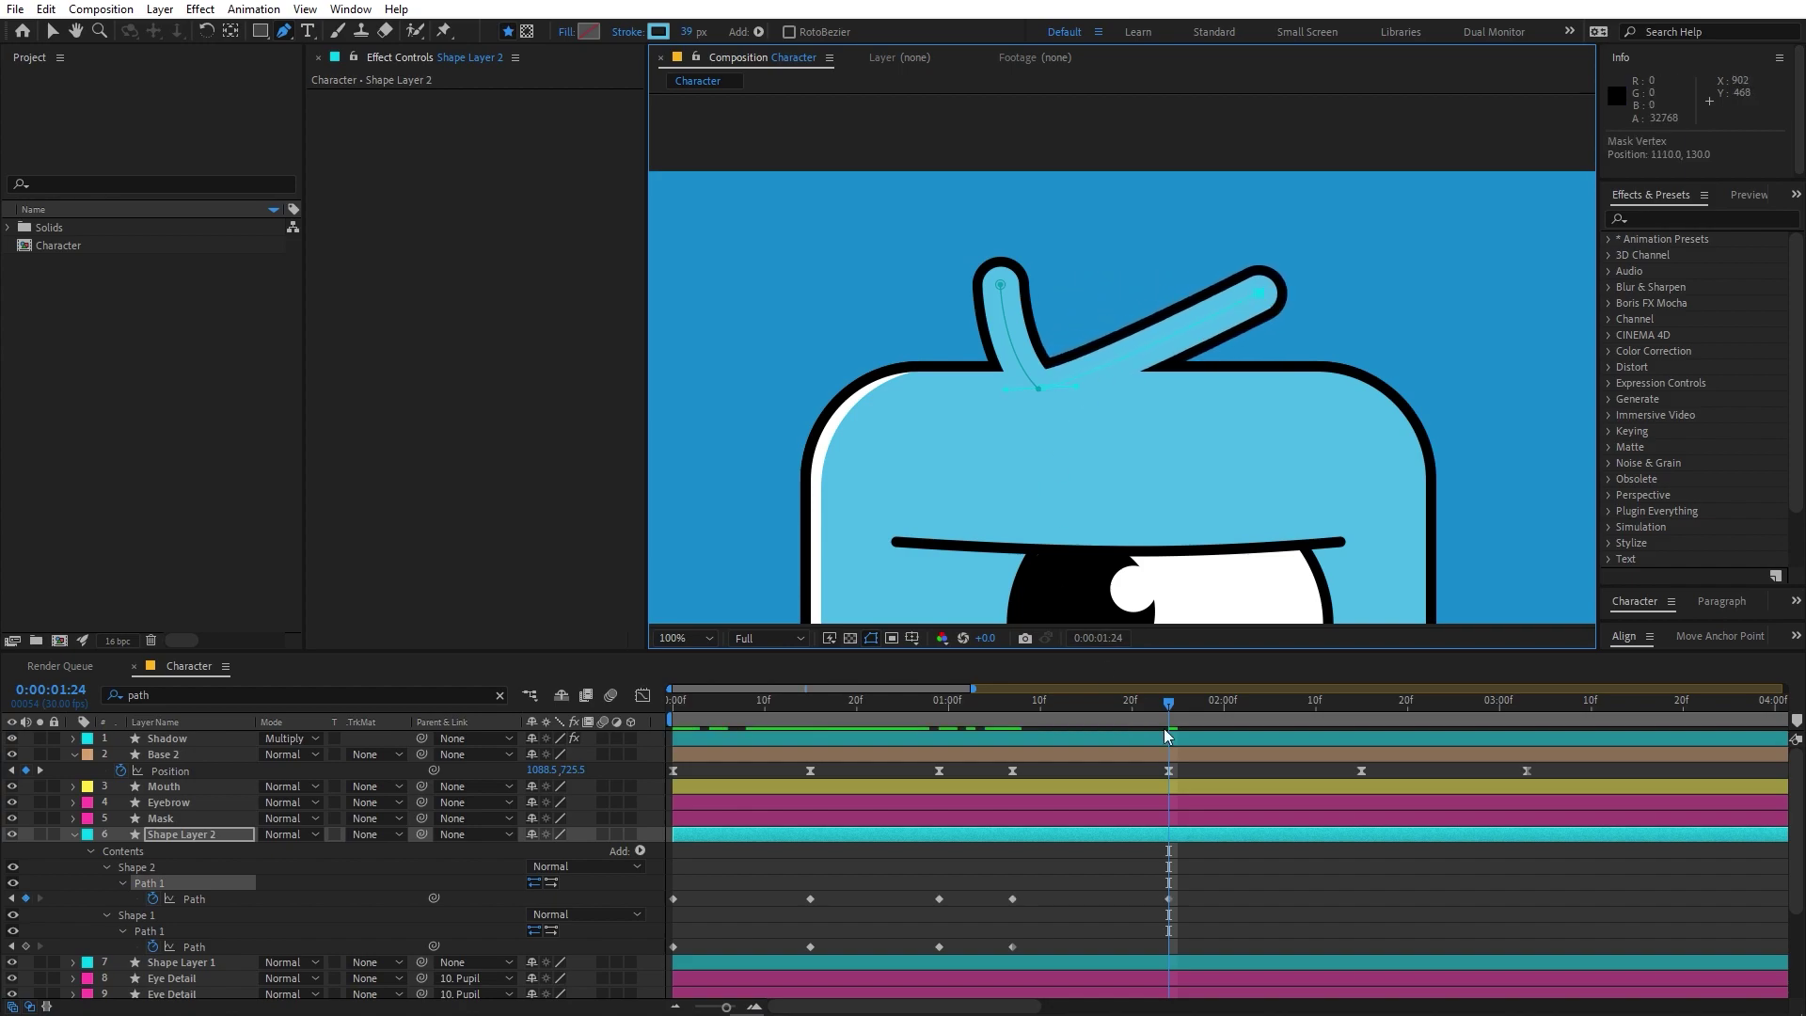
# Step: At 0:00:01:24, keyframe the base of both hair strands and the left strand's tip shifted right, bending the left strand's curve
pyautogui.click(1190, 852)
pyautogui.click(1194, 834)
pyautogui.moveTo(1042, 388); pyautogui.dragTo(1198, 388)
pyautogui.click(1215, 867)
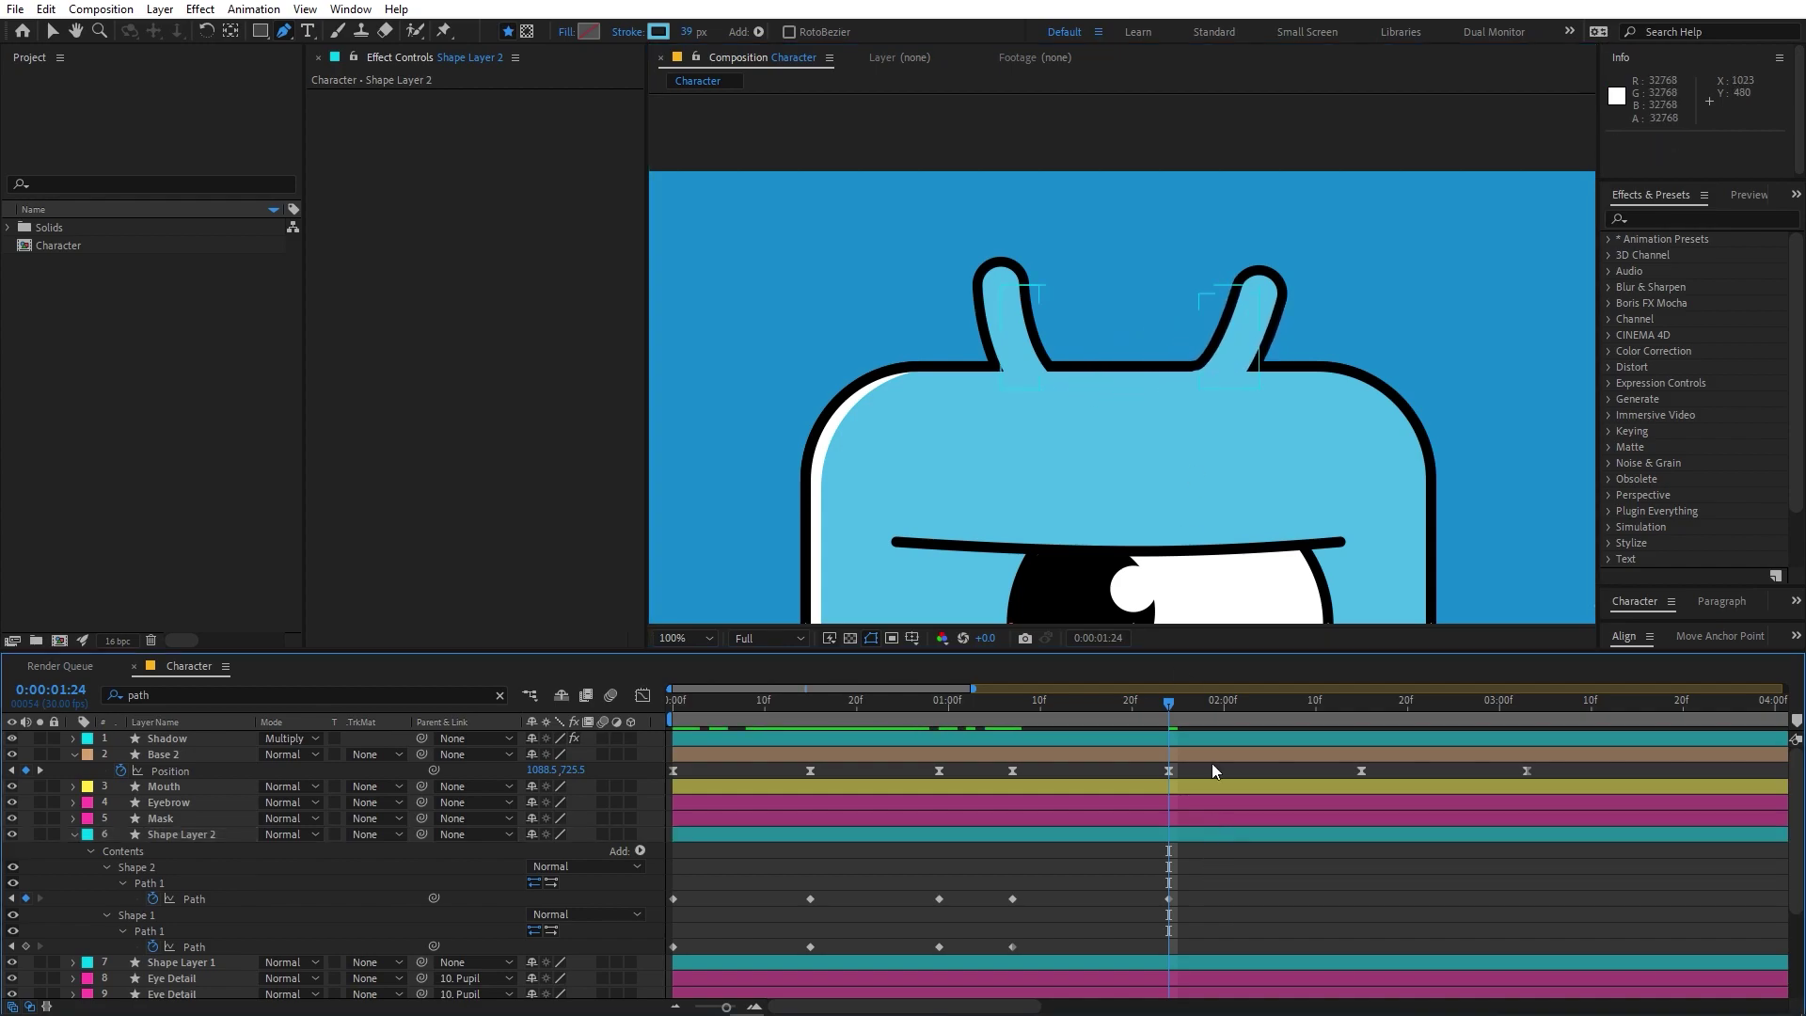
pyautogui.click(1228, 835)
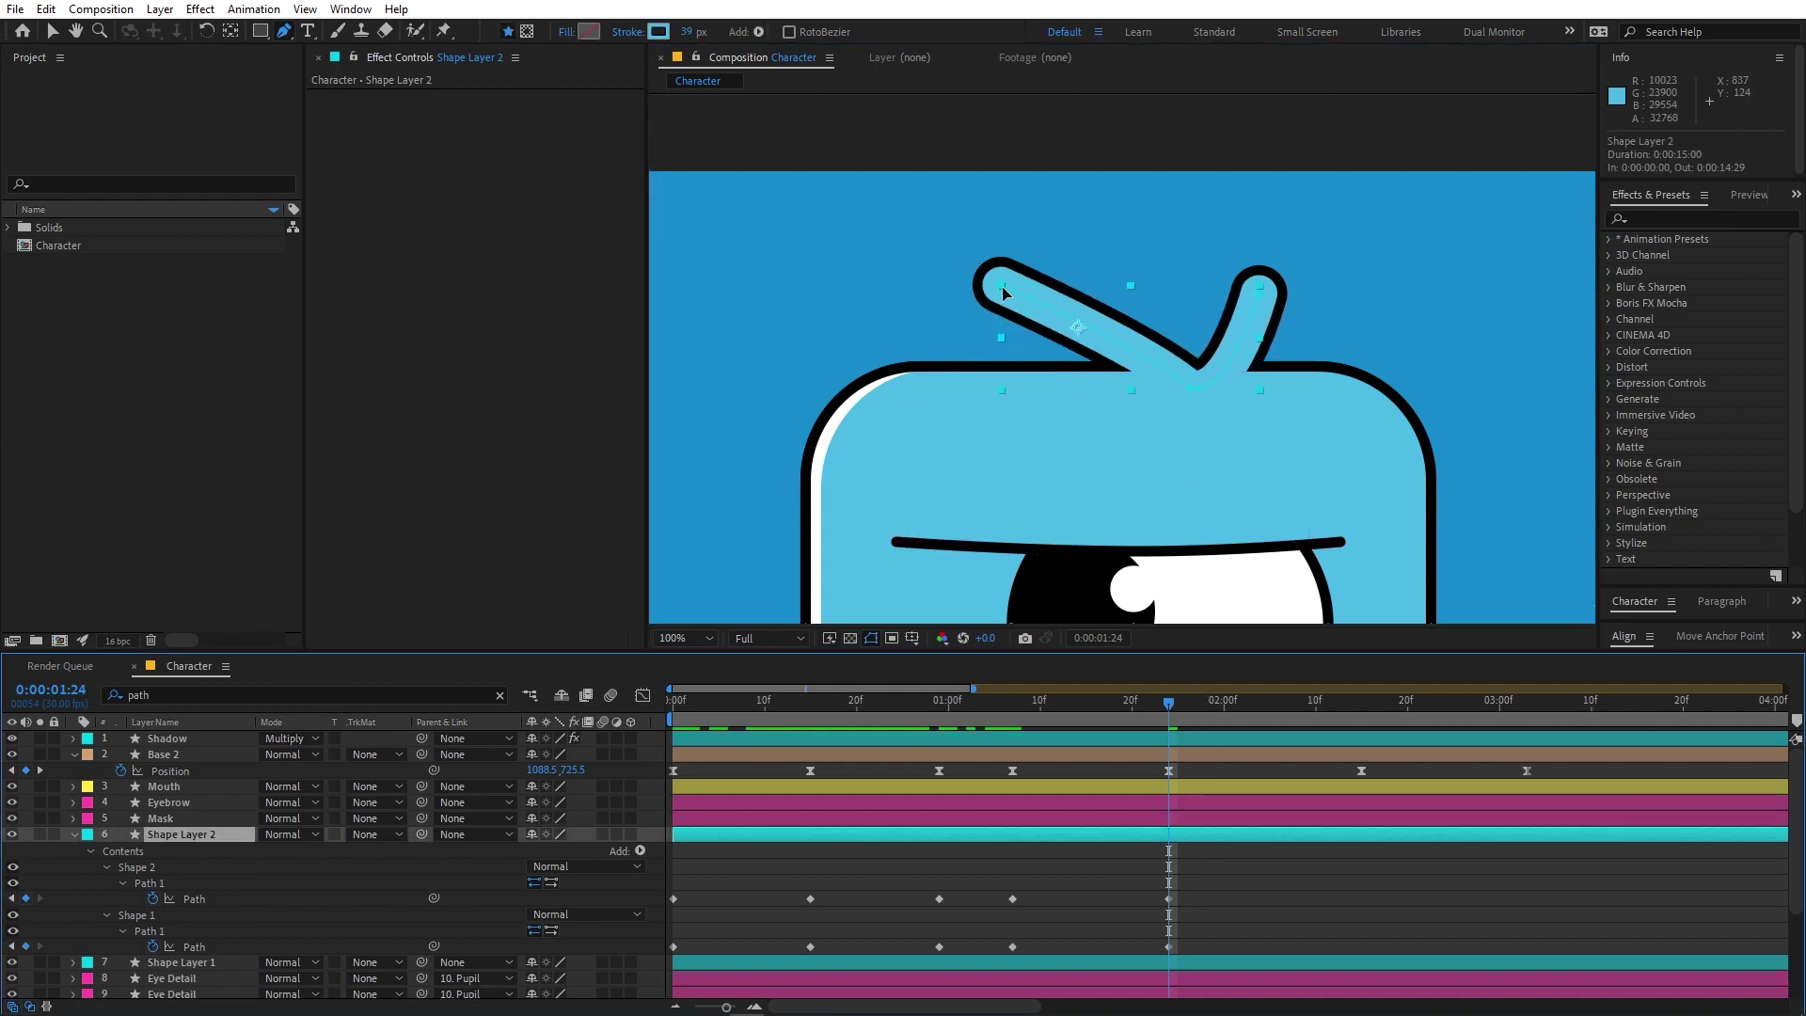
pyautogui.moveTo(1001, 284); pyautogui.dragTo(1151, 282)
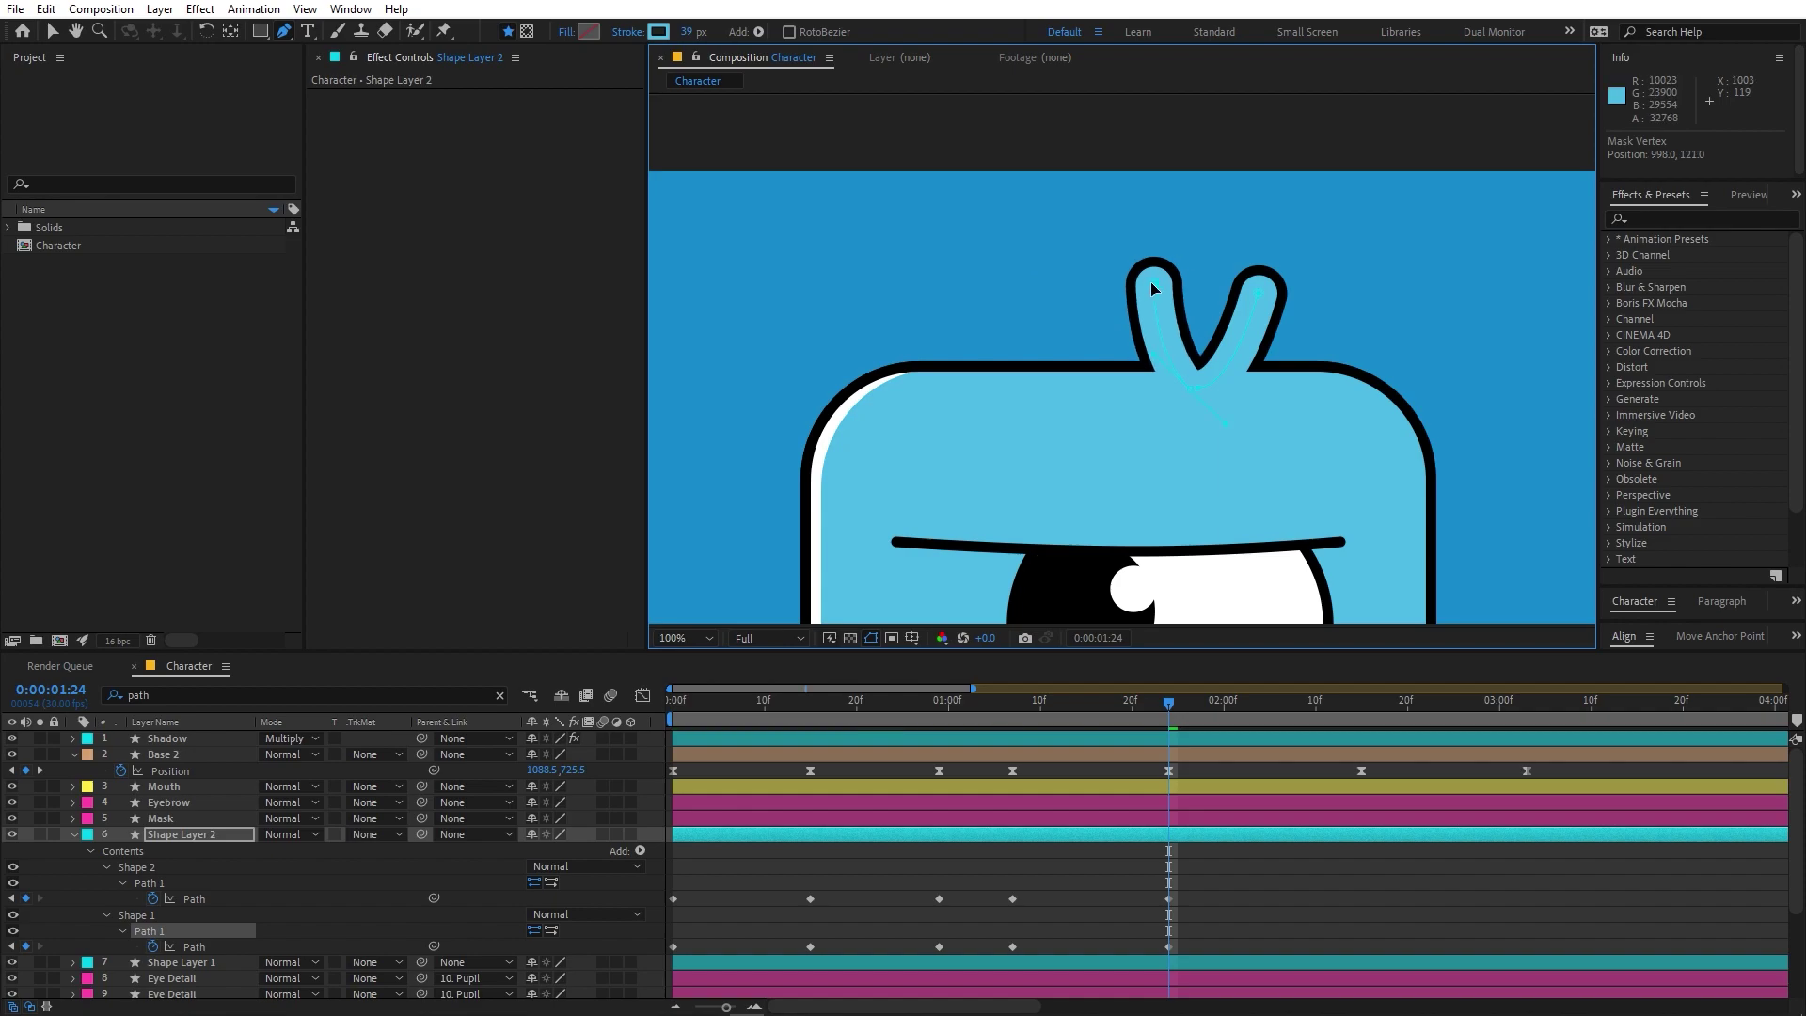
pyautogui.moveTo(1153, 360); pyautogui.dragTo(1207, 331)
# Step: At 0:00:02:15, keyframe both hair strands shifted left by moving their tips and shared base
pyautogui.moveTo(978, 705); pyautogui.dragTo(1359, 736)
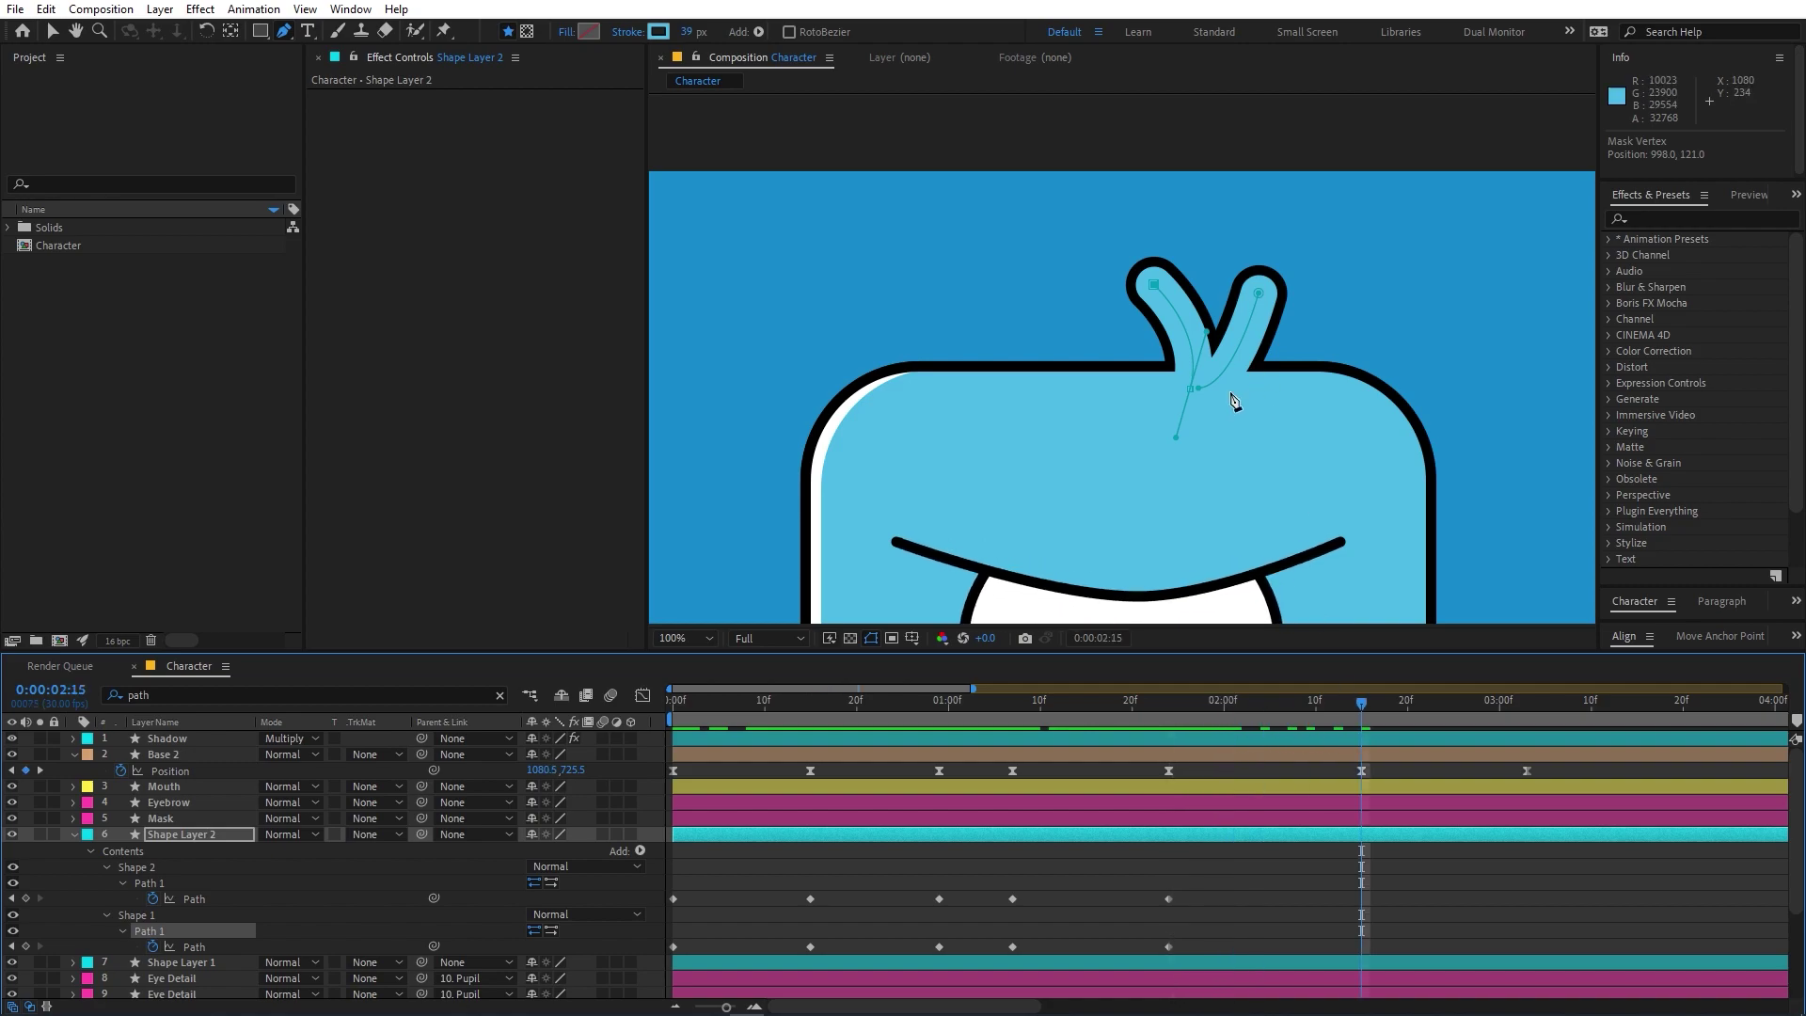
pyautogui.scroll(1, 1199, 396)
pyautogui.scroll(-1, 1201, 399)
pyautogui.moveTo(1078, 254); pyautogui.dragTo(986, 255)
pyautogui.moveTo(1124, 359); pyautogui.dragTo(1042, 358)
pyautogui.moveTo(1116, 358); pyautogui.dragTo(1041, 358)
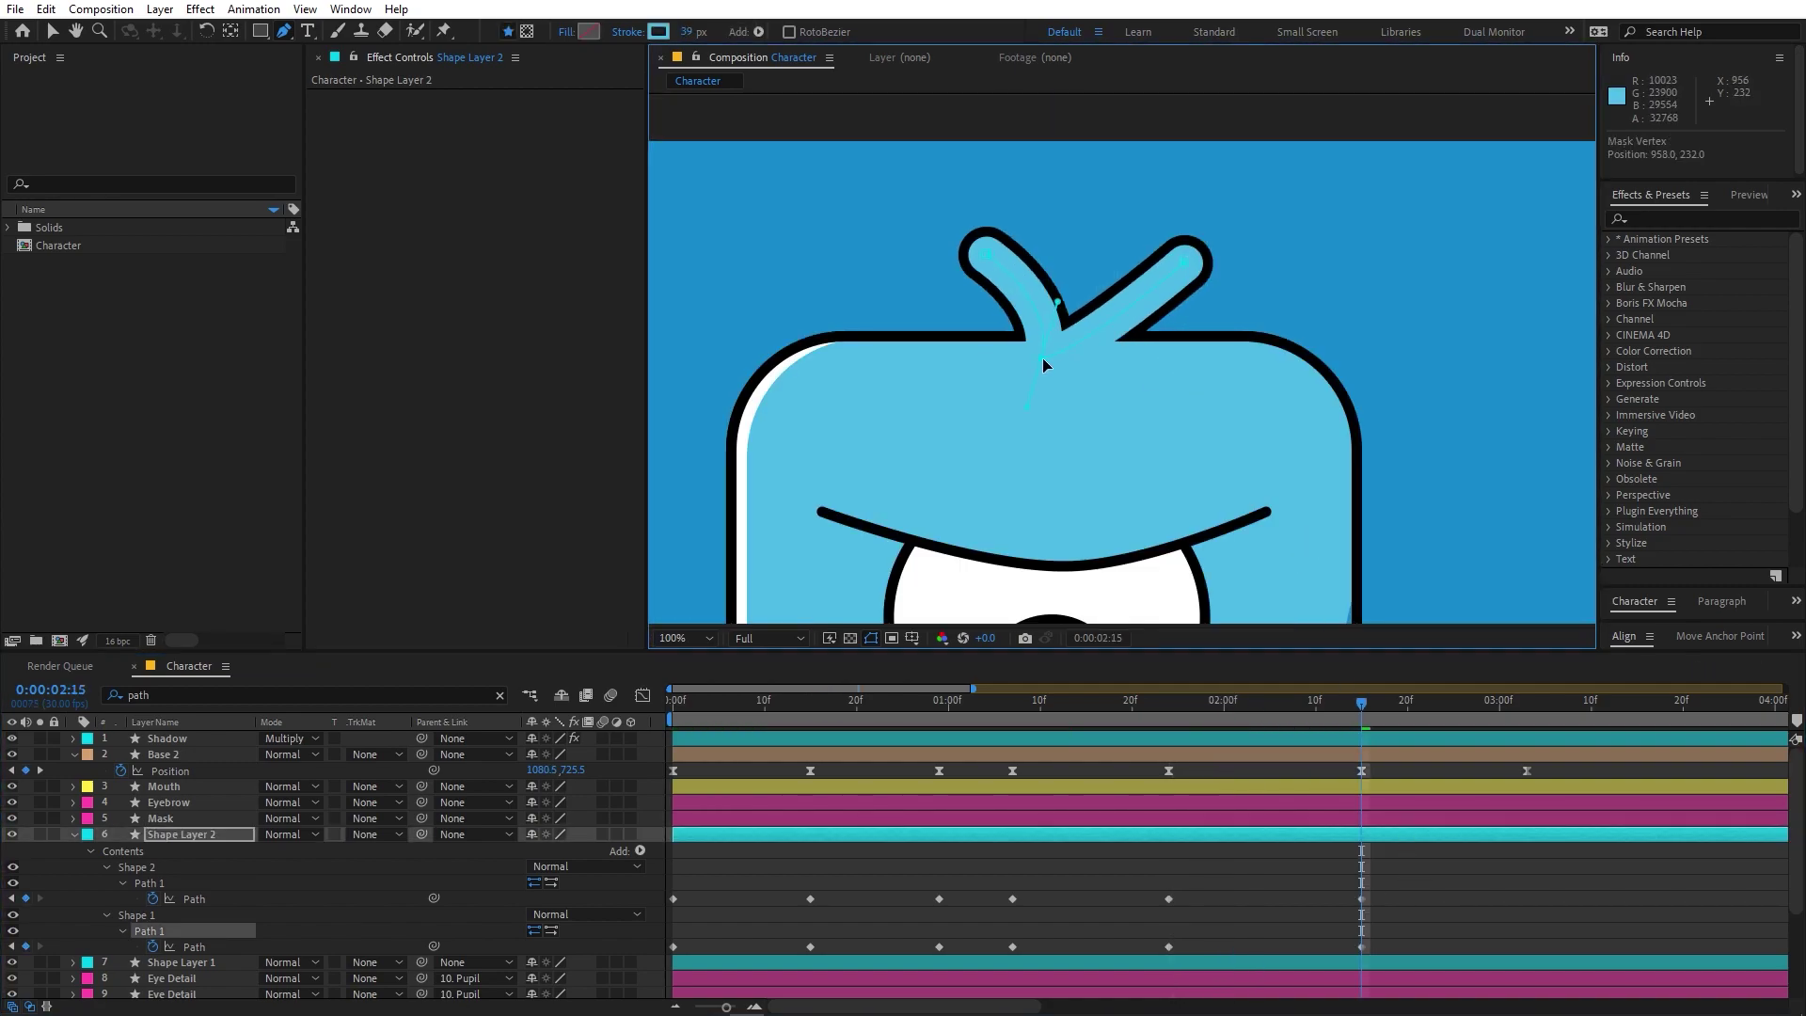
pyautogui.moveTo(1187, 269); pyautogui.dragTo(1098, 261)
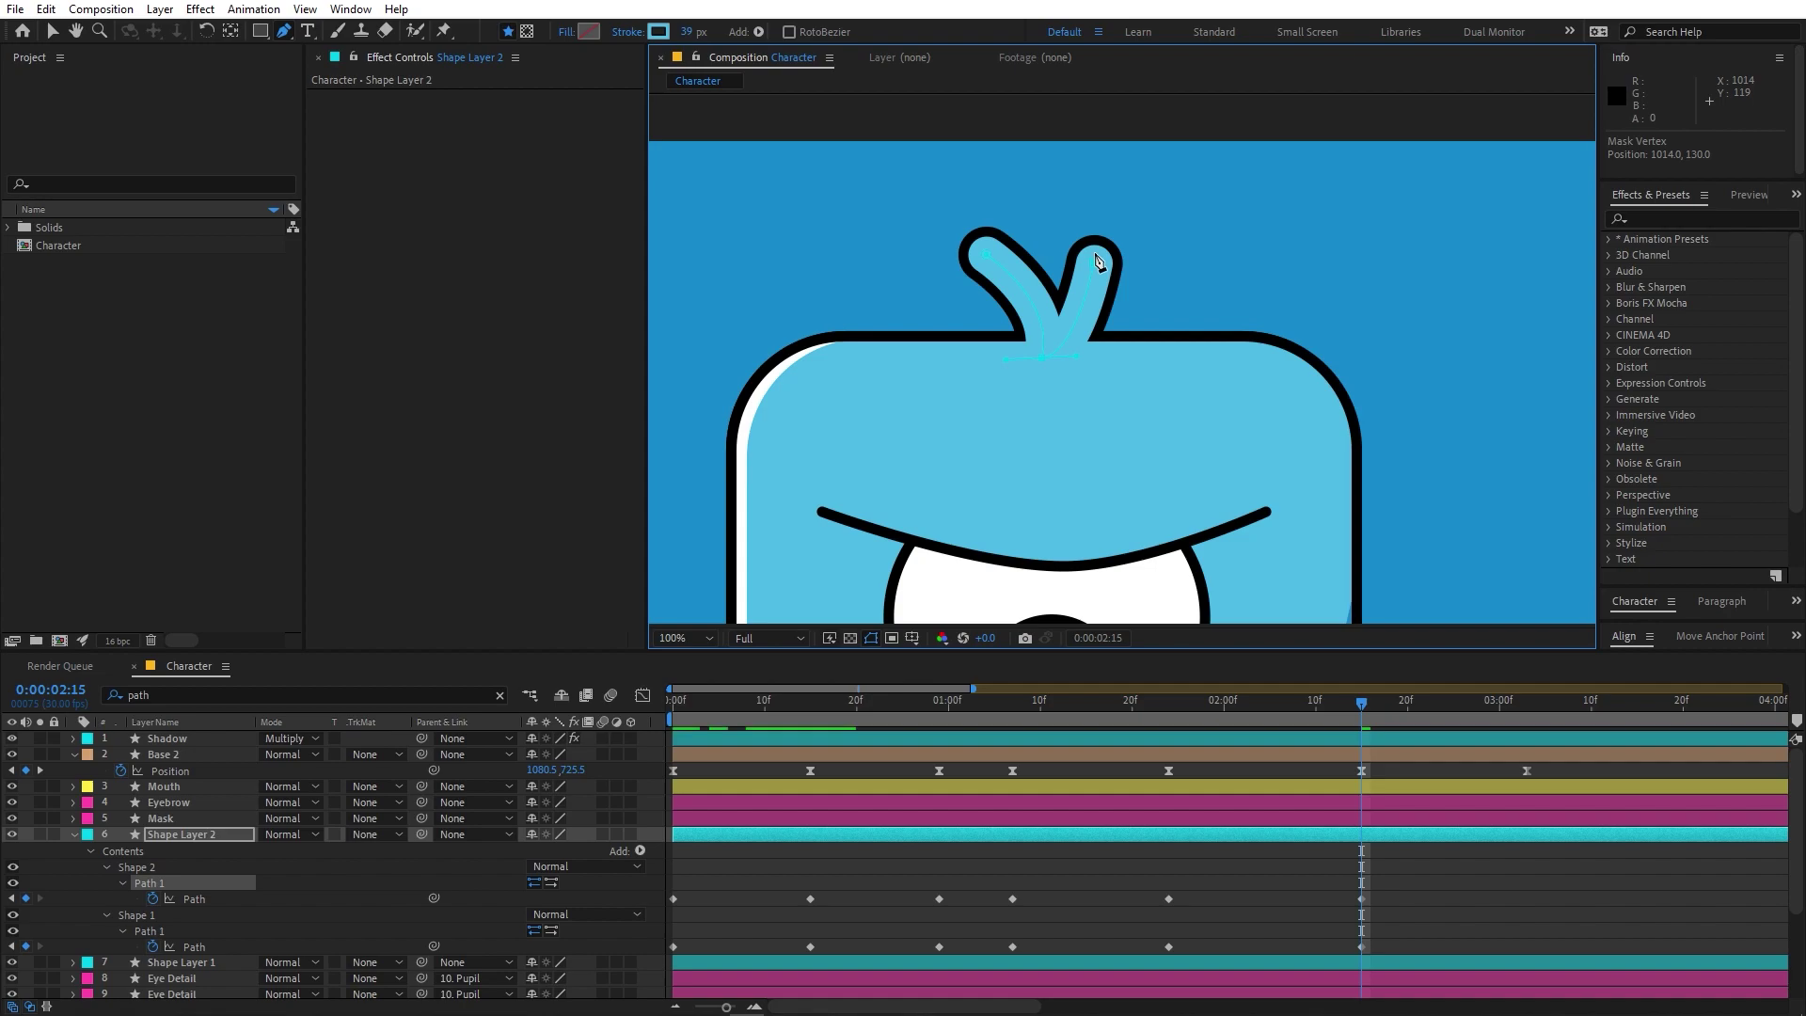
# Step: At 0:00:03:03, return both hair strands to their starting shape by copying each path's first keyframe there
pyautogui.moveTo(1391, 698); pyautogui.dragTo(1527, 706)
pyautogui.click(673, 898)
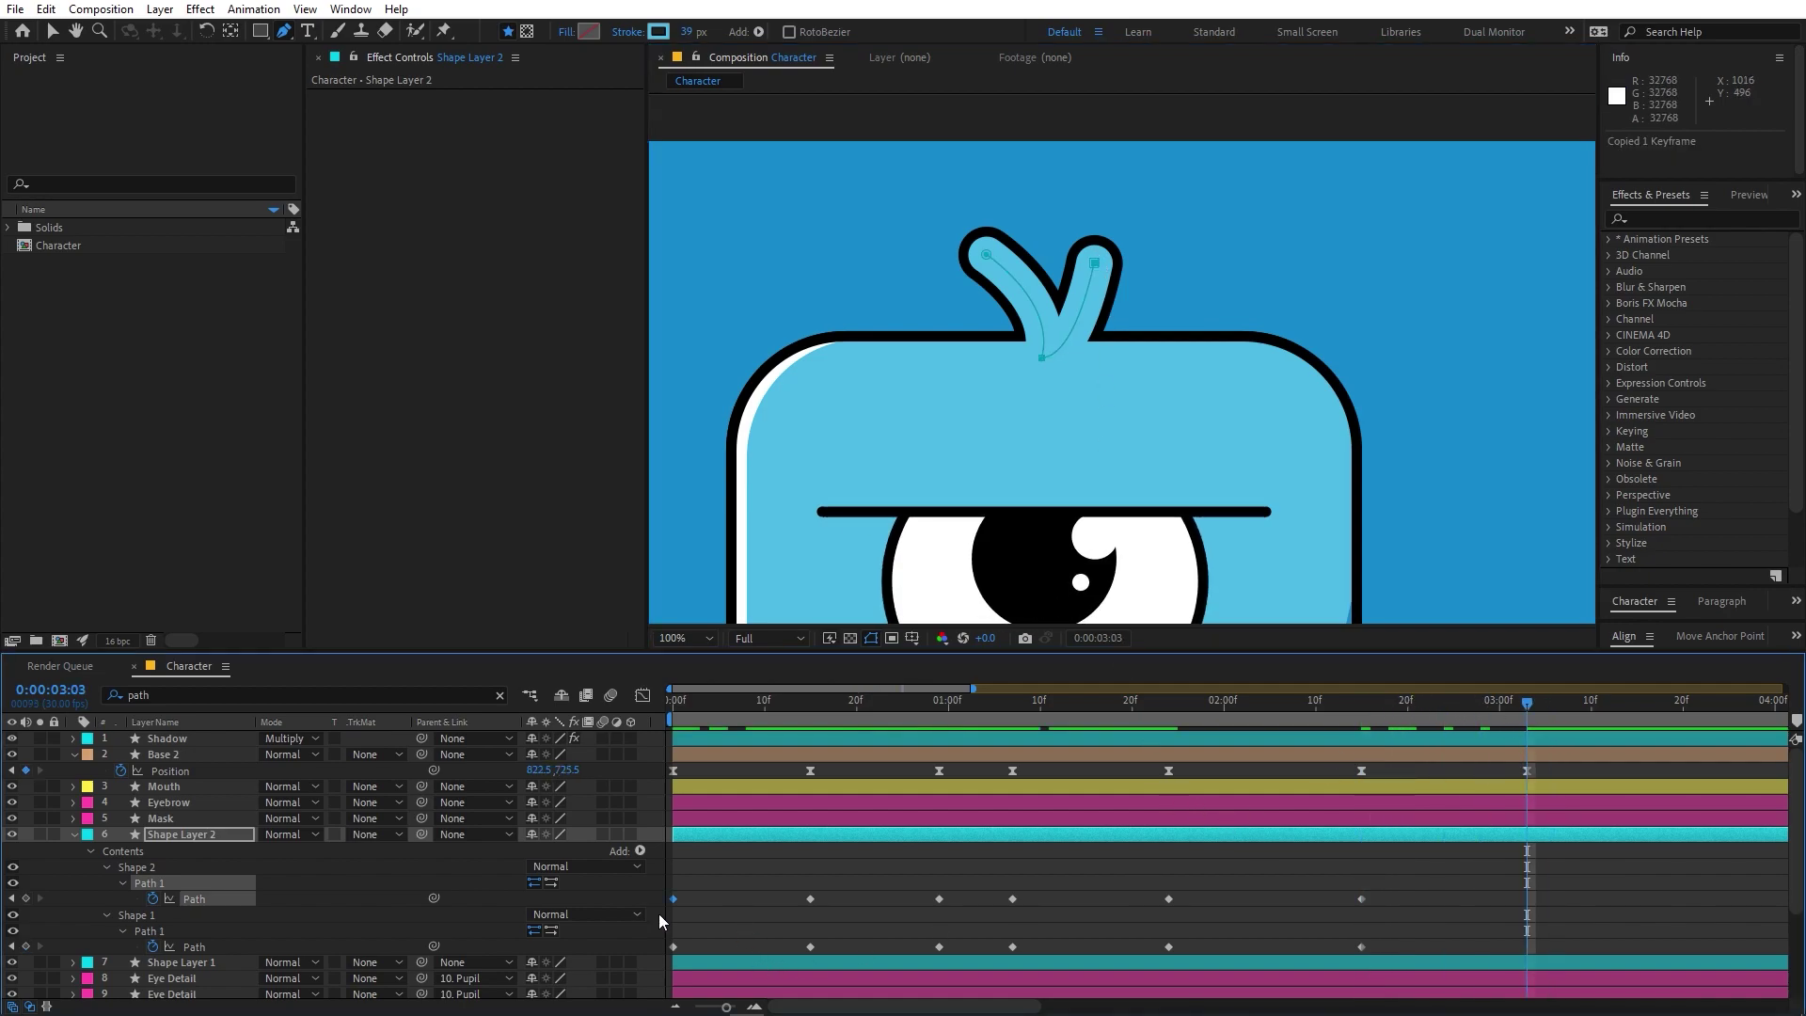
pyautogui.hotkey('ctrl', 'v')
pyautogui.click(673, 946)
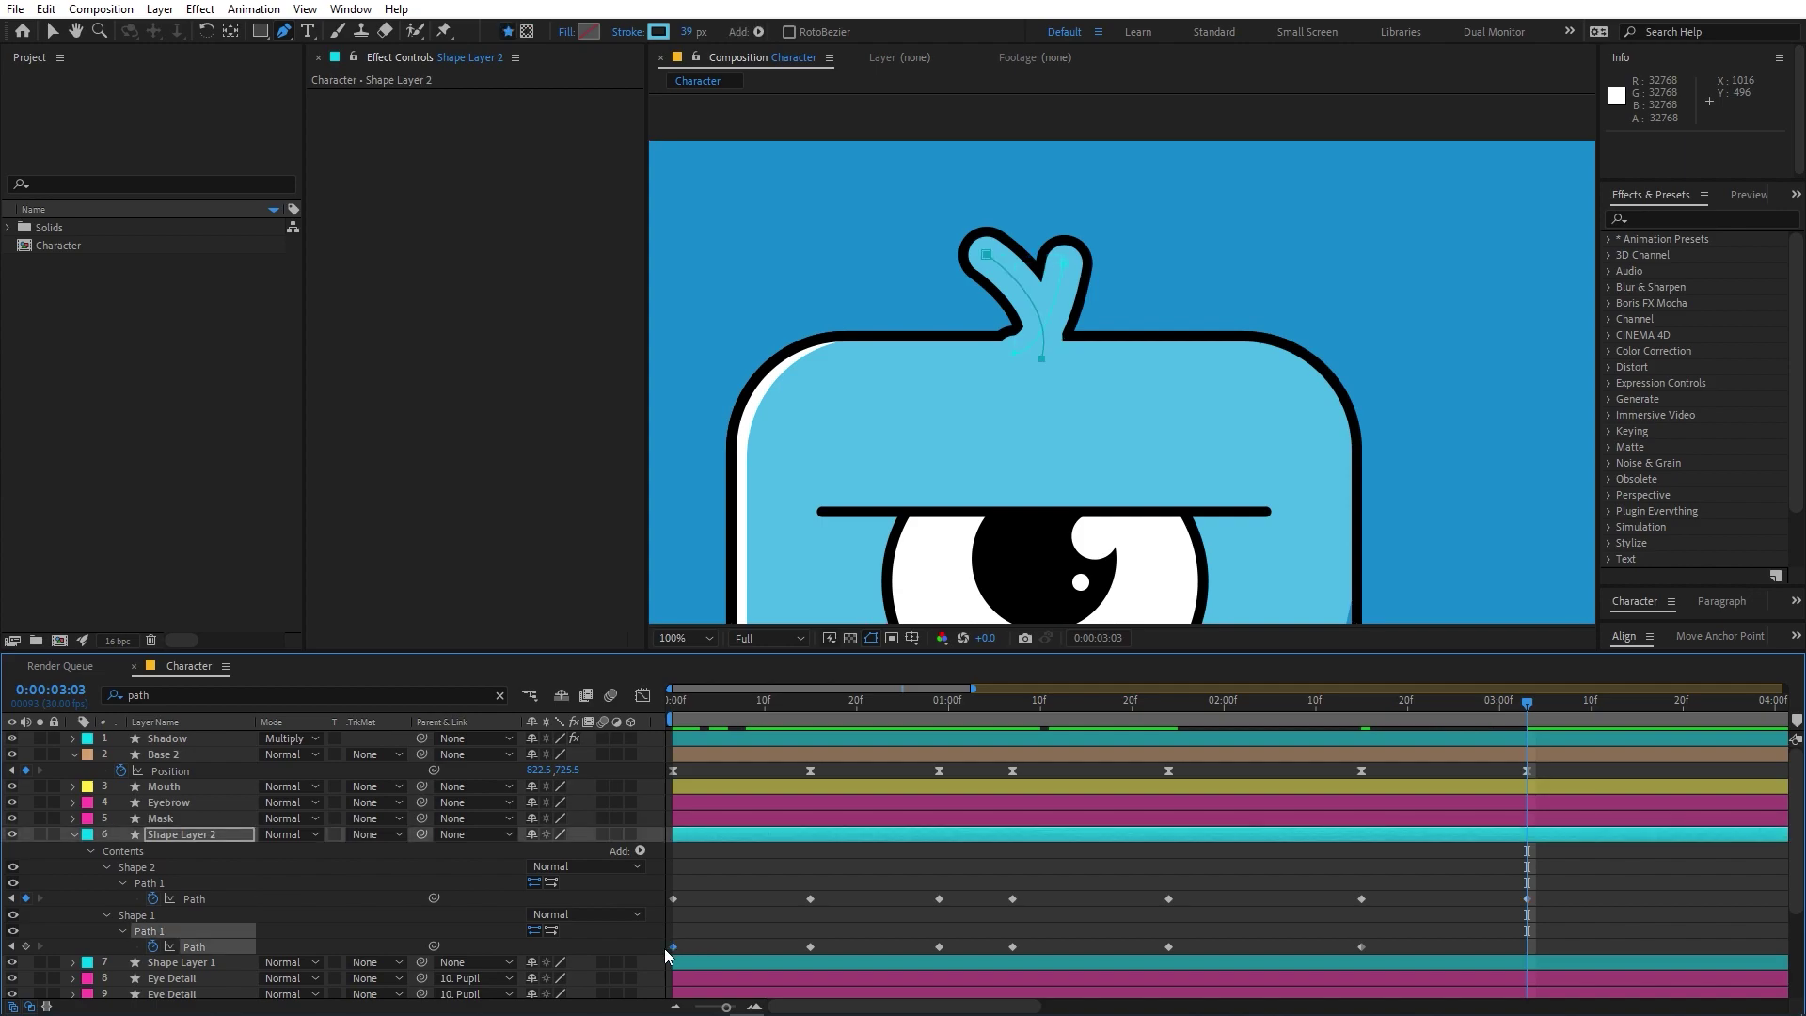
pyautogui.hotkey('ctrl', 'c')
pyautogui.hotkey('ctrl', 'v')
# Step: Easy-ease all the hair path keyframes, adjust their influence in the speed graph, and play back the animation
pyautogui.moveTo(1596, 886); pyautogui.dragTo(442, 954)
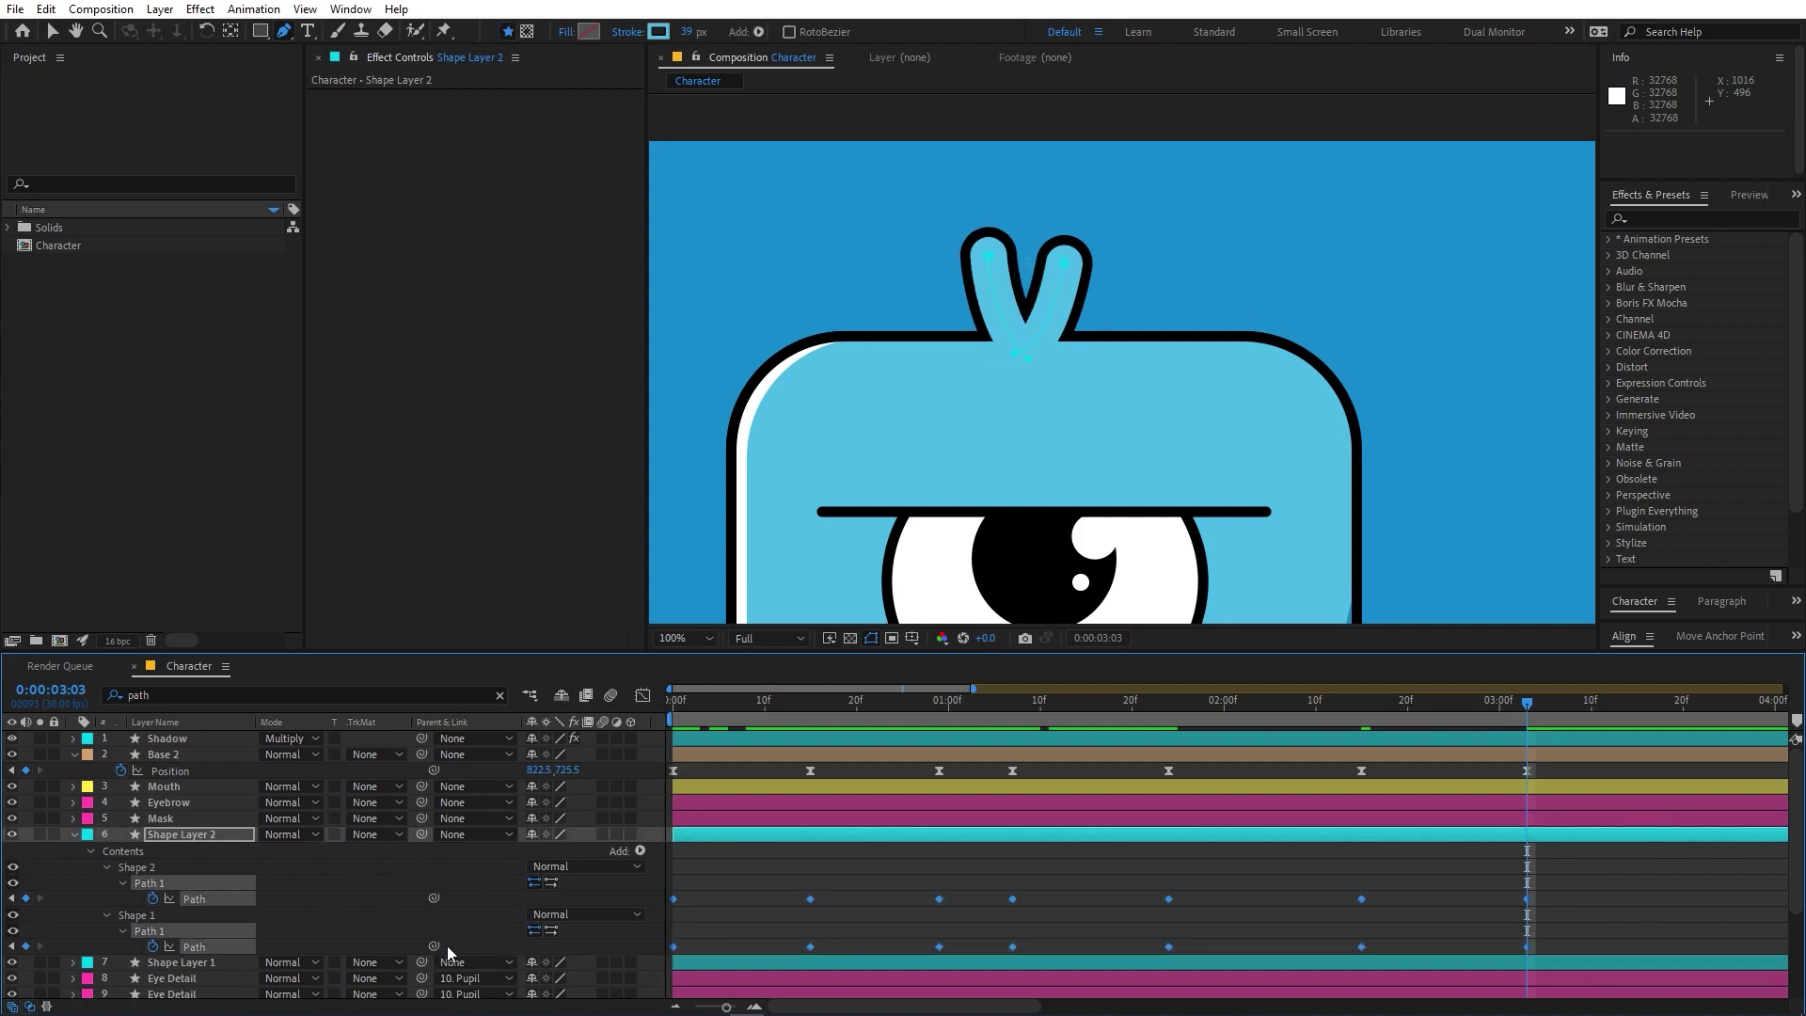
pyautogui.hotkey('shift', 'F3')
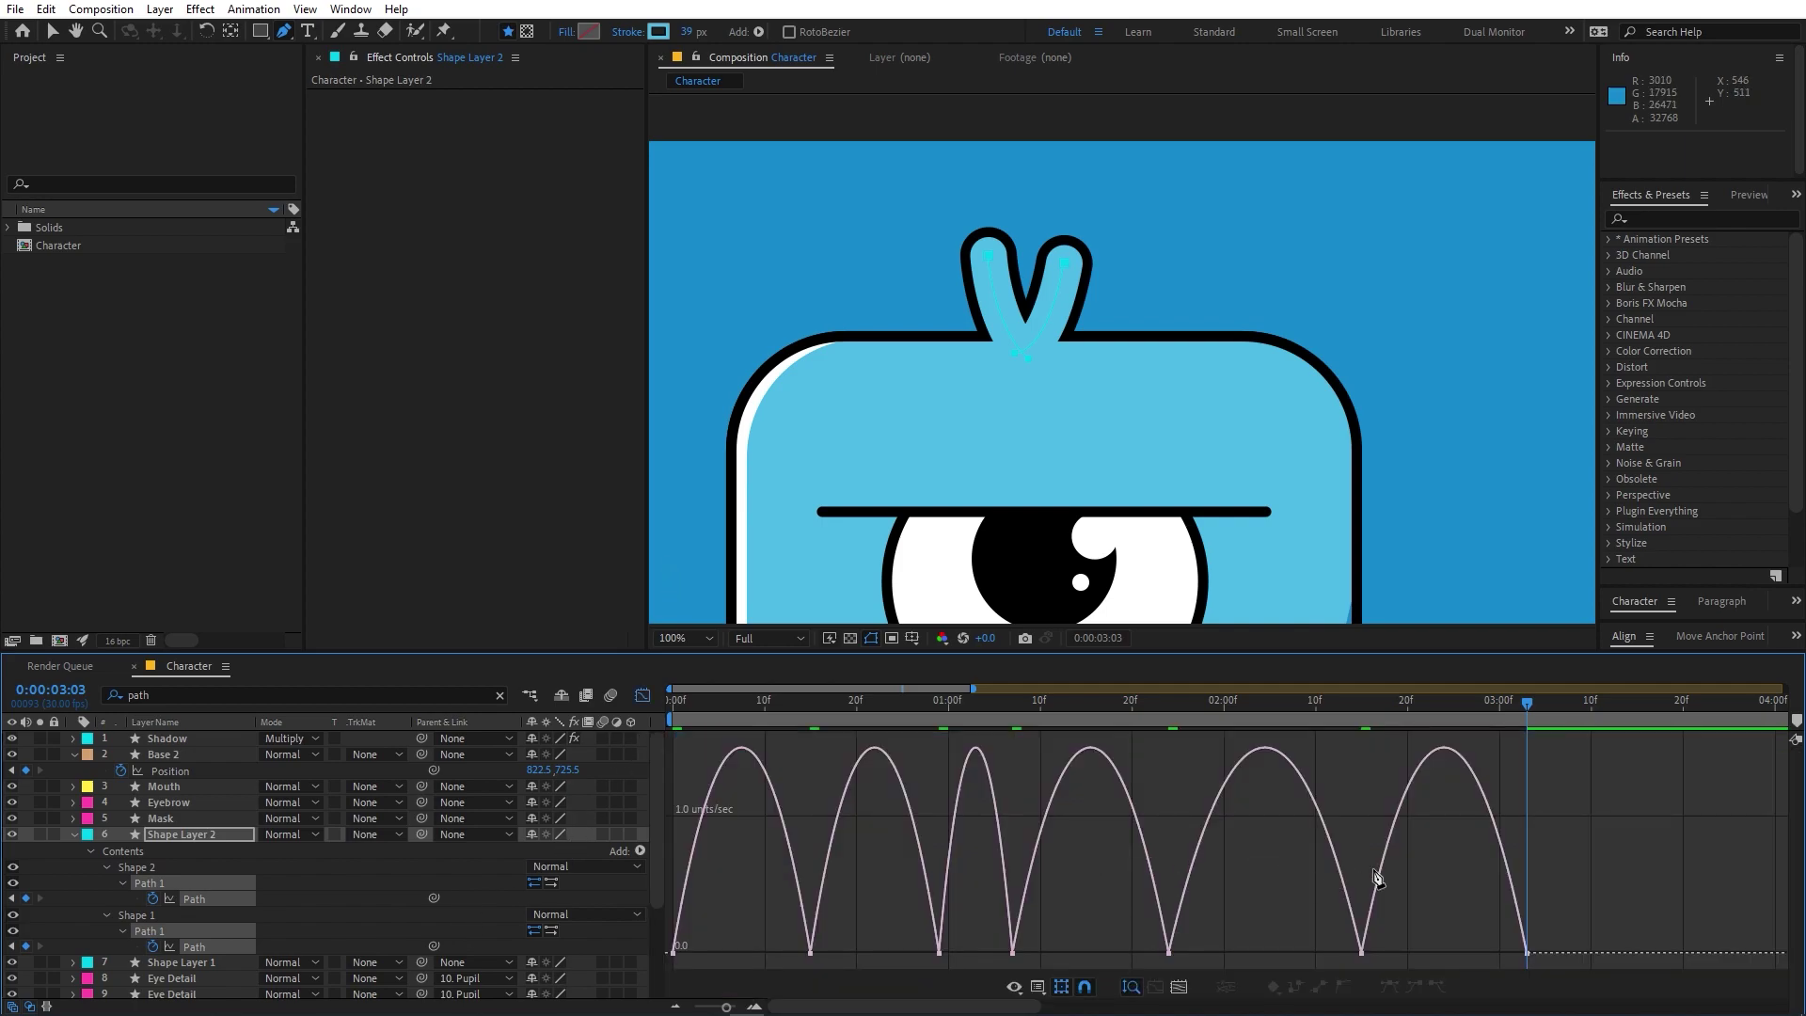
pyautogui.press('v')
pyautogui.moveTo(1641, 910); pyautogui.dragTo(666, 961)
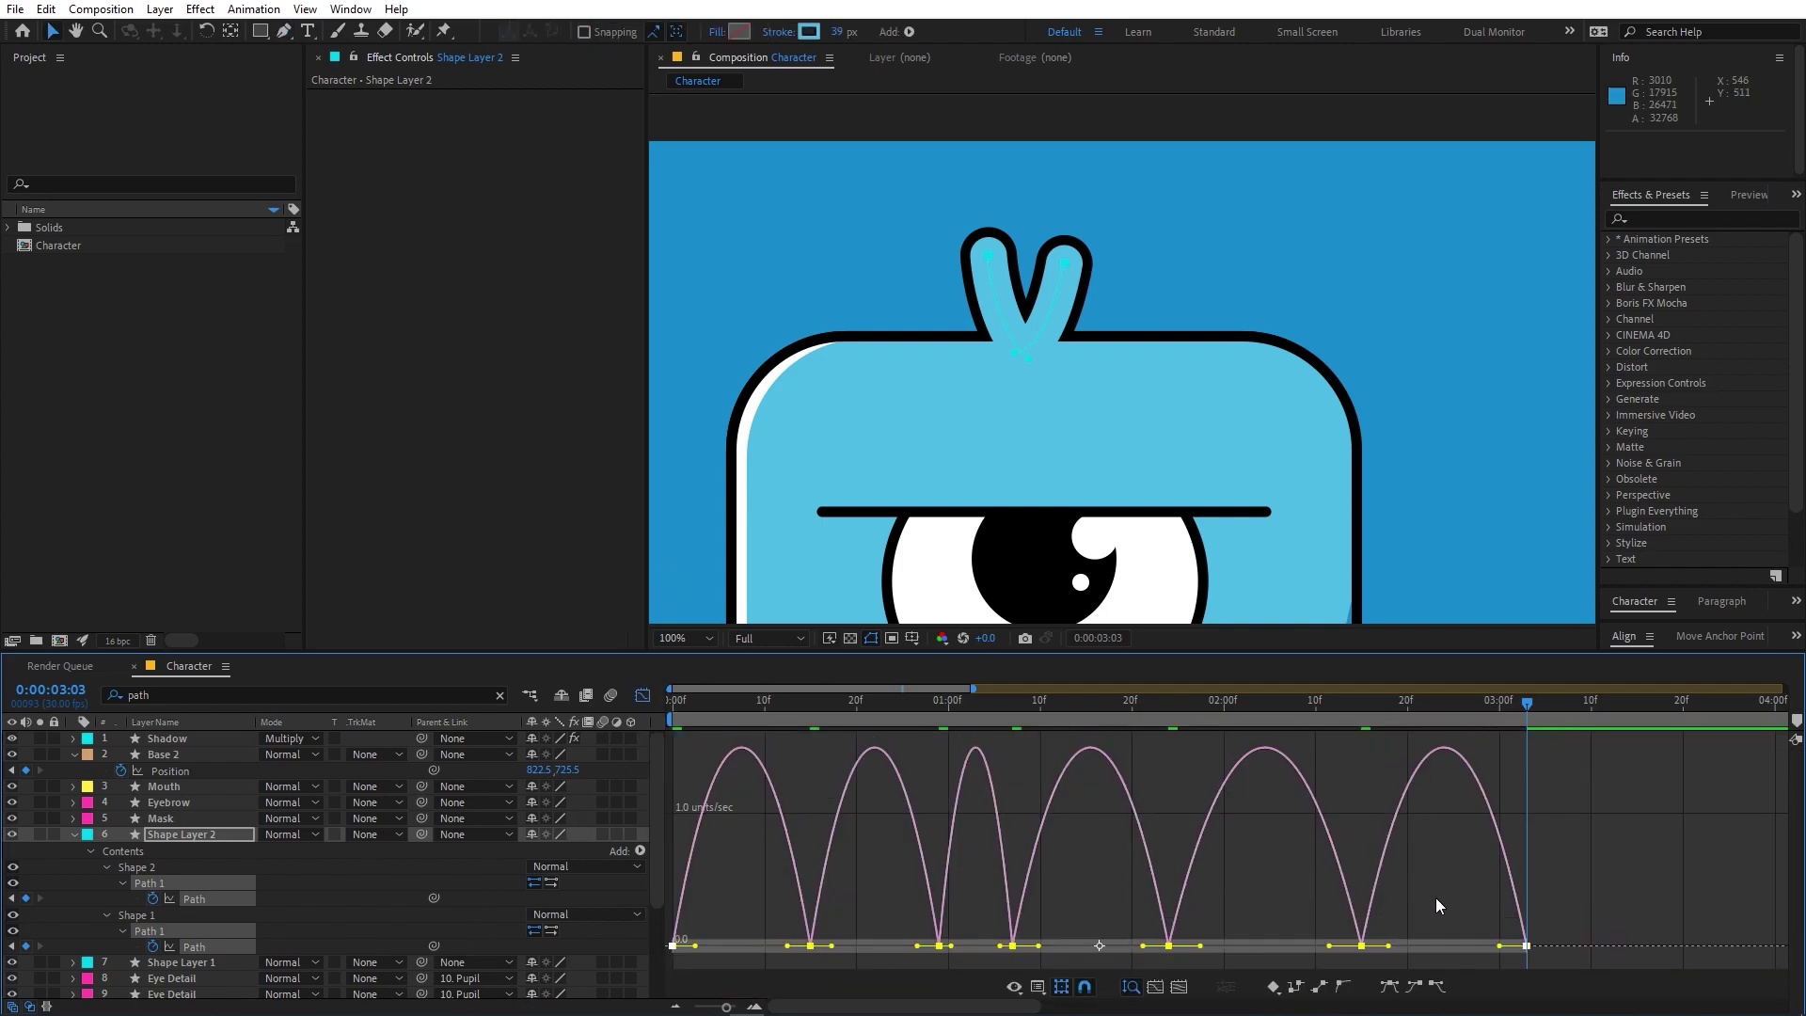
pyautogui.moveTo(1499, 946); pyautogui.dragTo(707, 948)
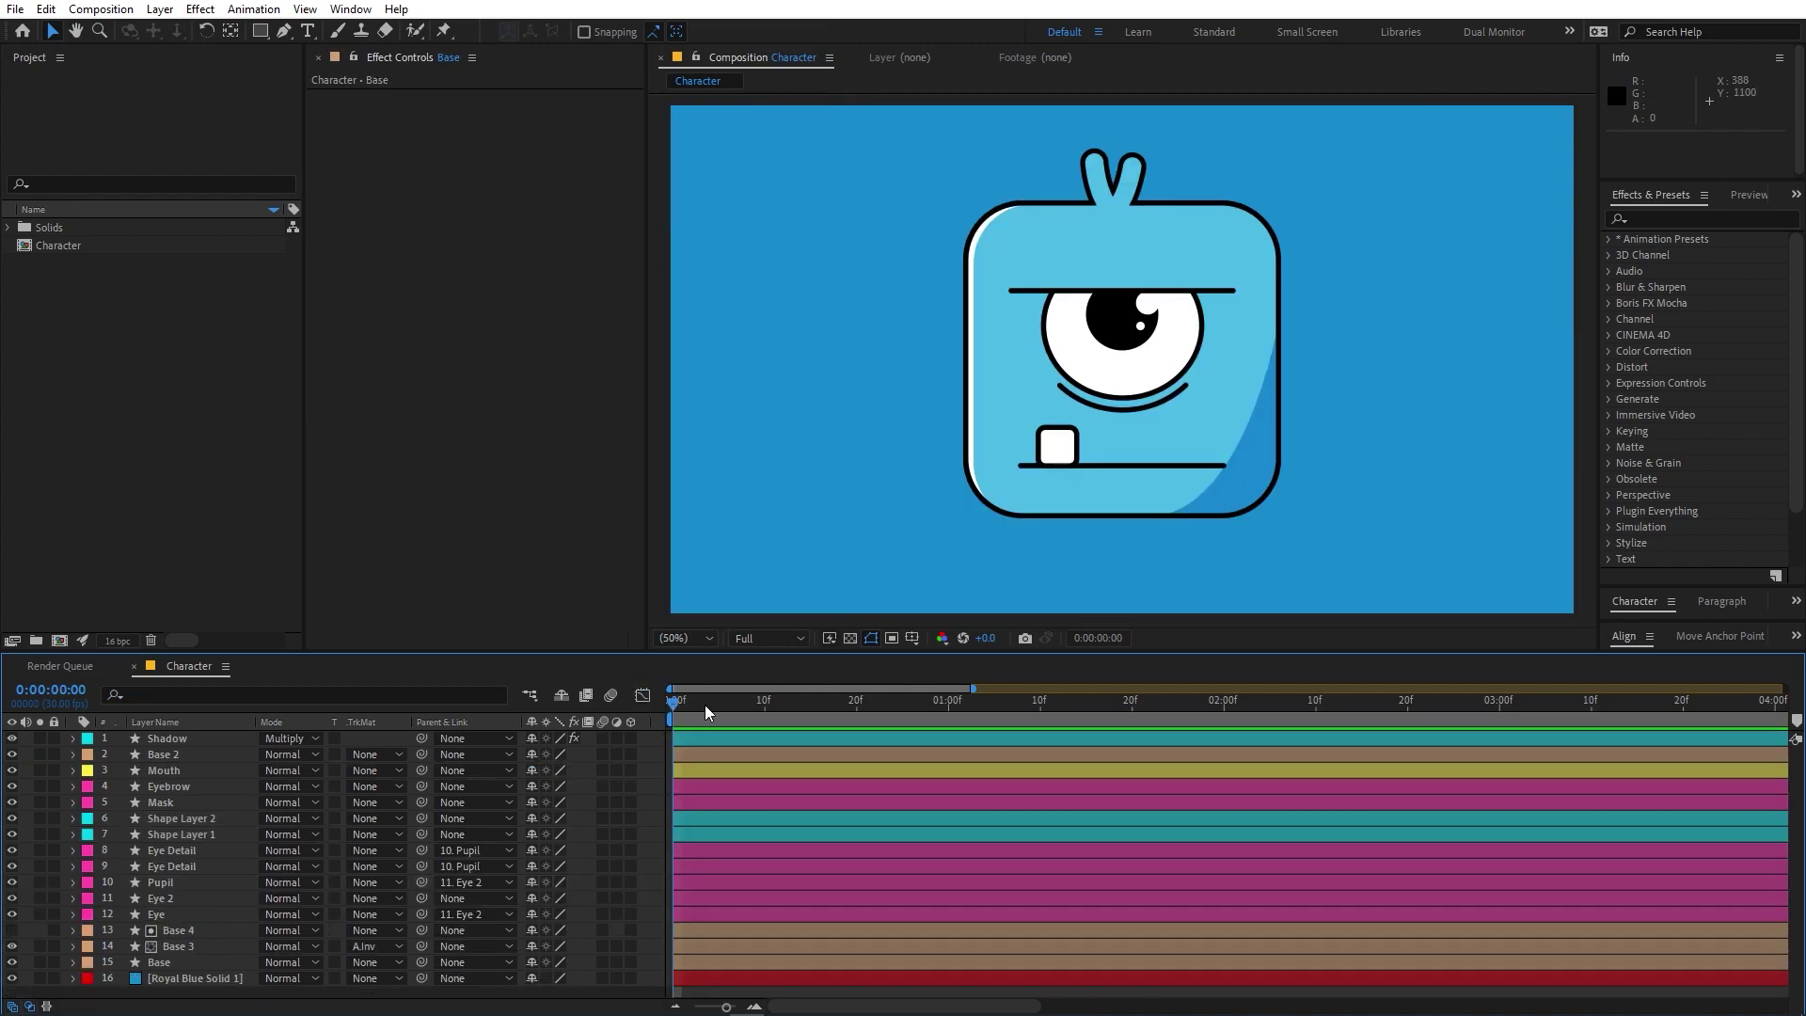
pyautogui.press('space')
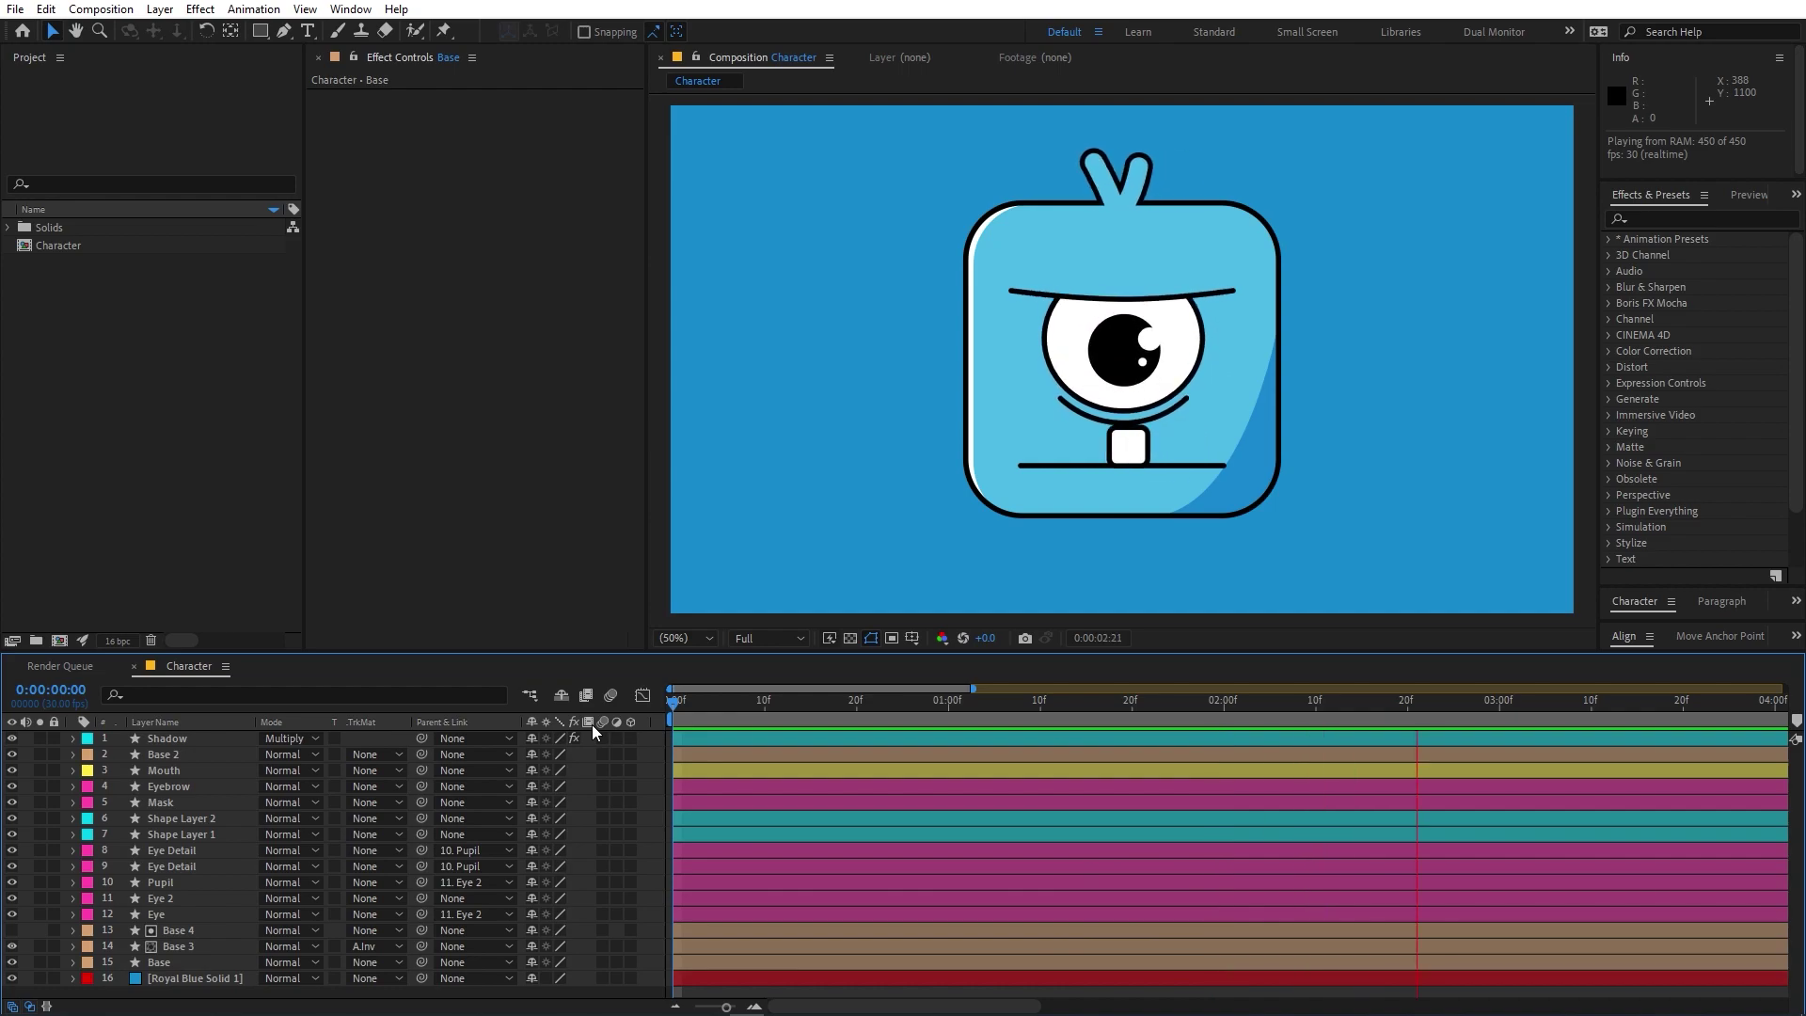
pyautogui.press('space')
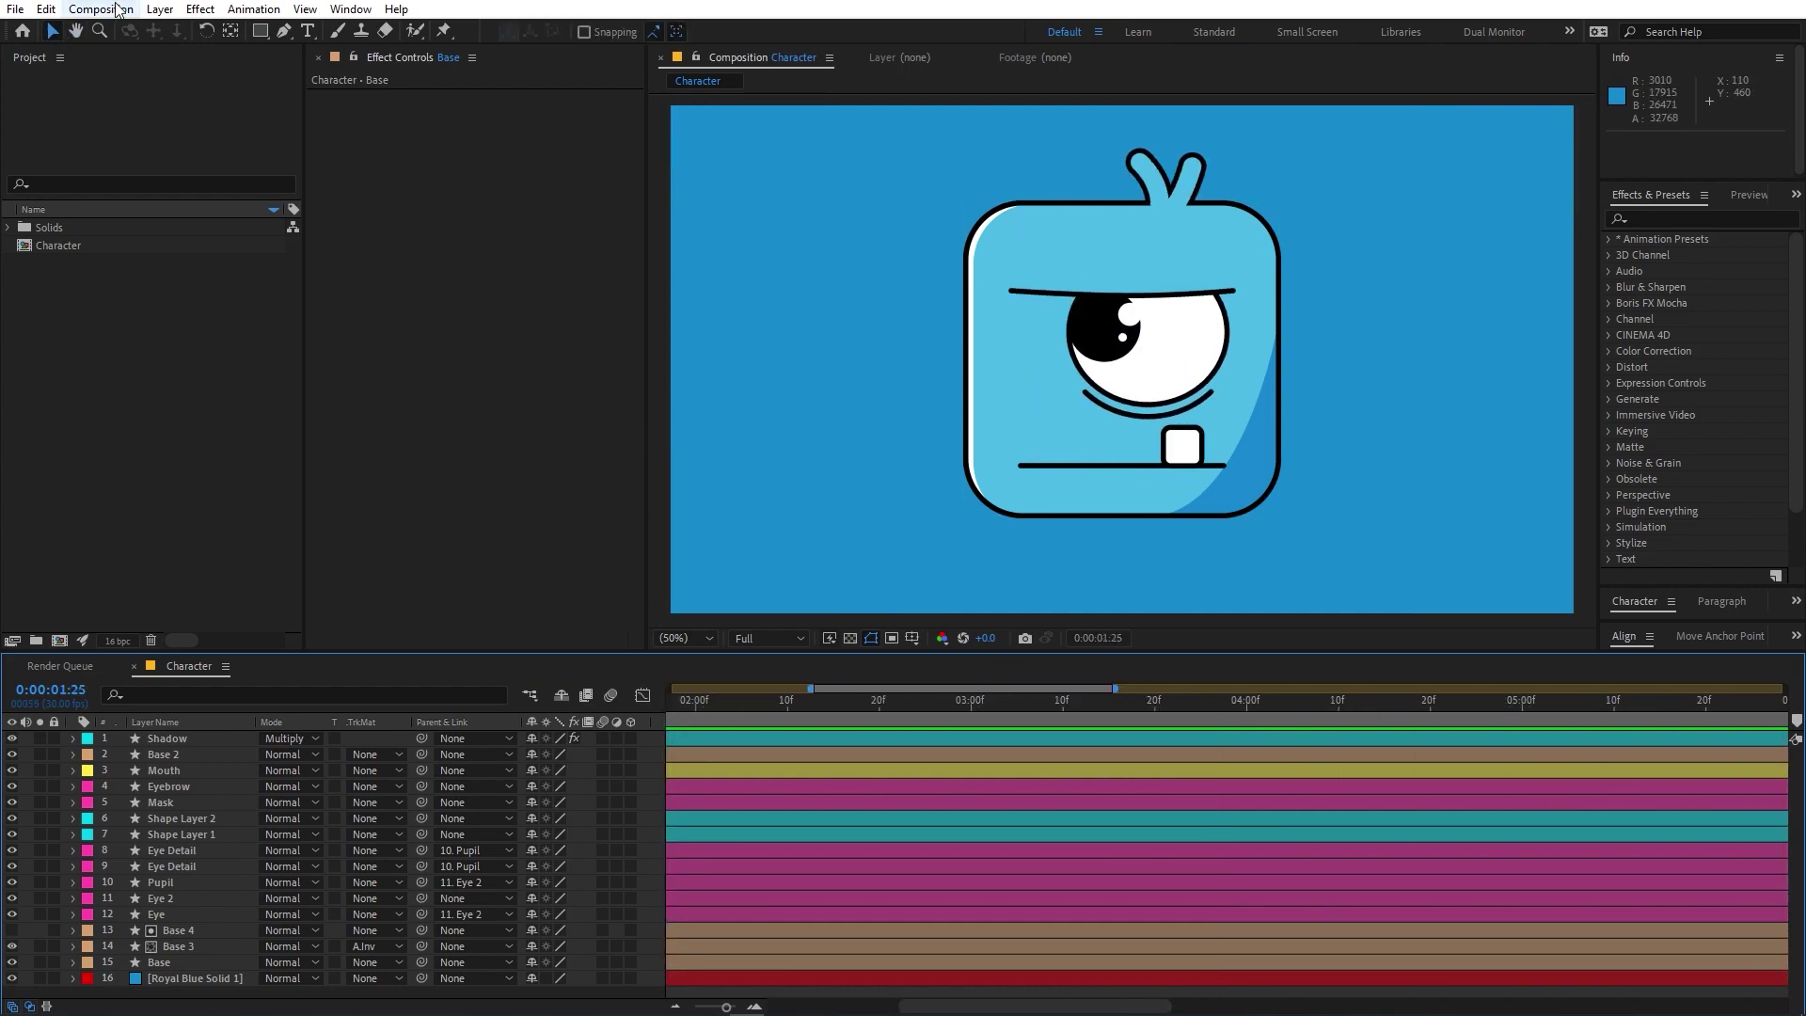
# Step: Create a null object and parent the layers from Shadow through Shape Layer 1 to it
pyautogui.click(159, 9)
pyautogui.moveTo(188, 31)
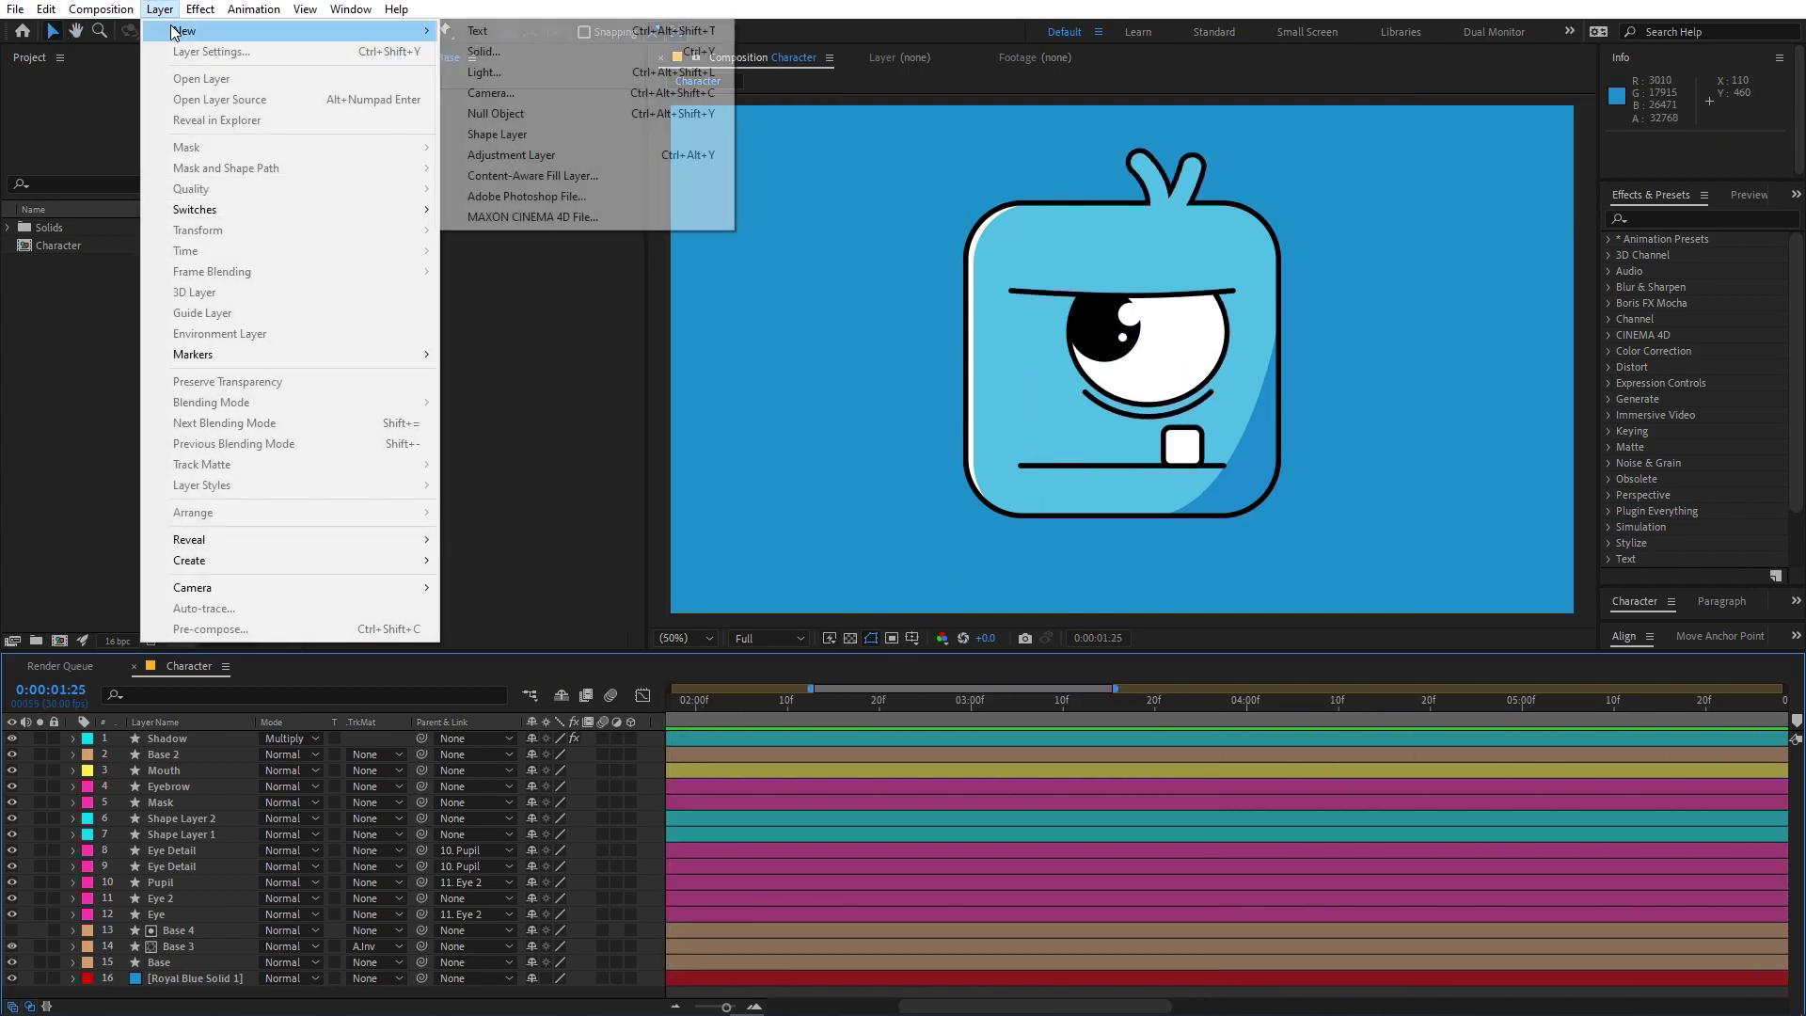
pyautogui.click(500, 114)
pyautogui.click(182, 753)
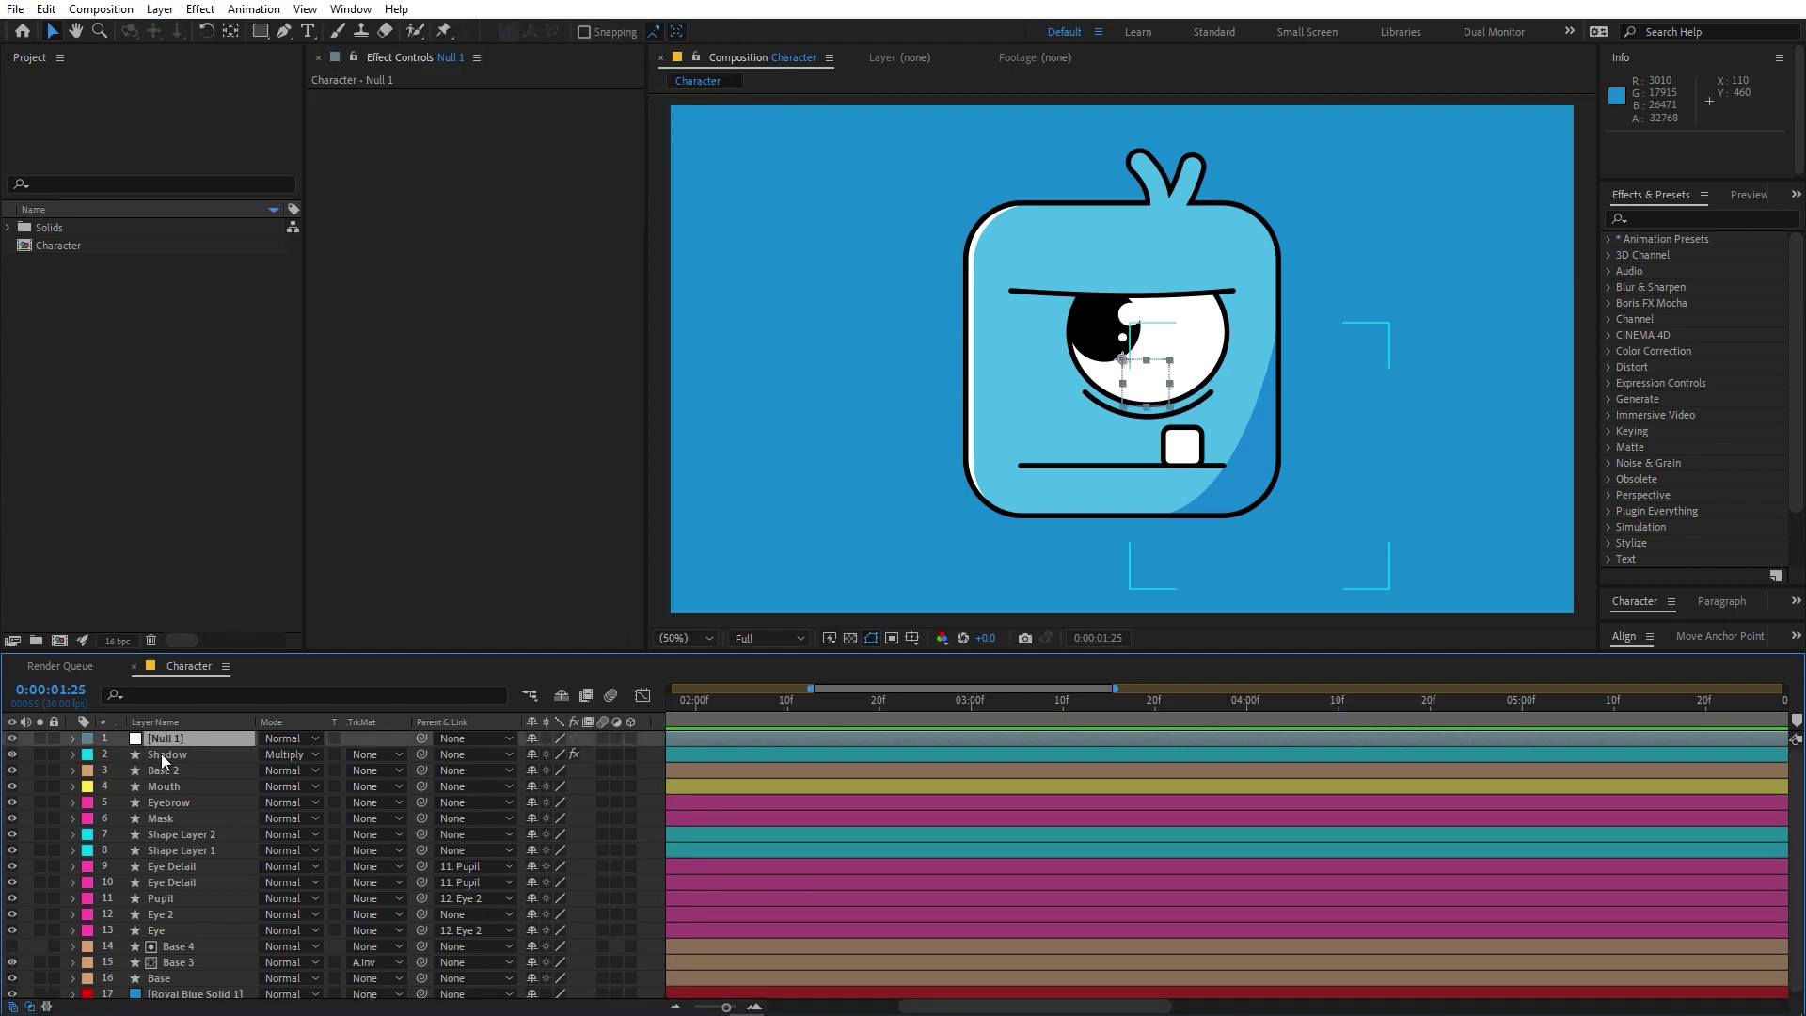
pyautogui.keyDown('shift'); pyautogui.click(185, 850); pyautogui.keyUp('shift')
pyautogui.moveTo(421, 757); pyautogui.dragTo(167, 739)
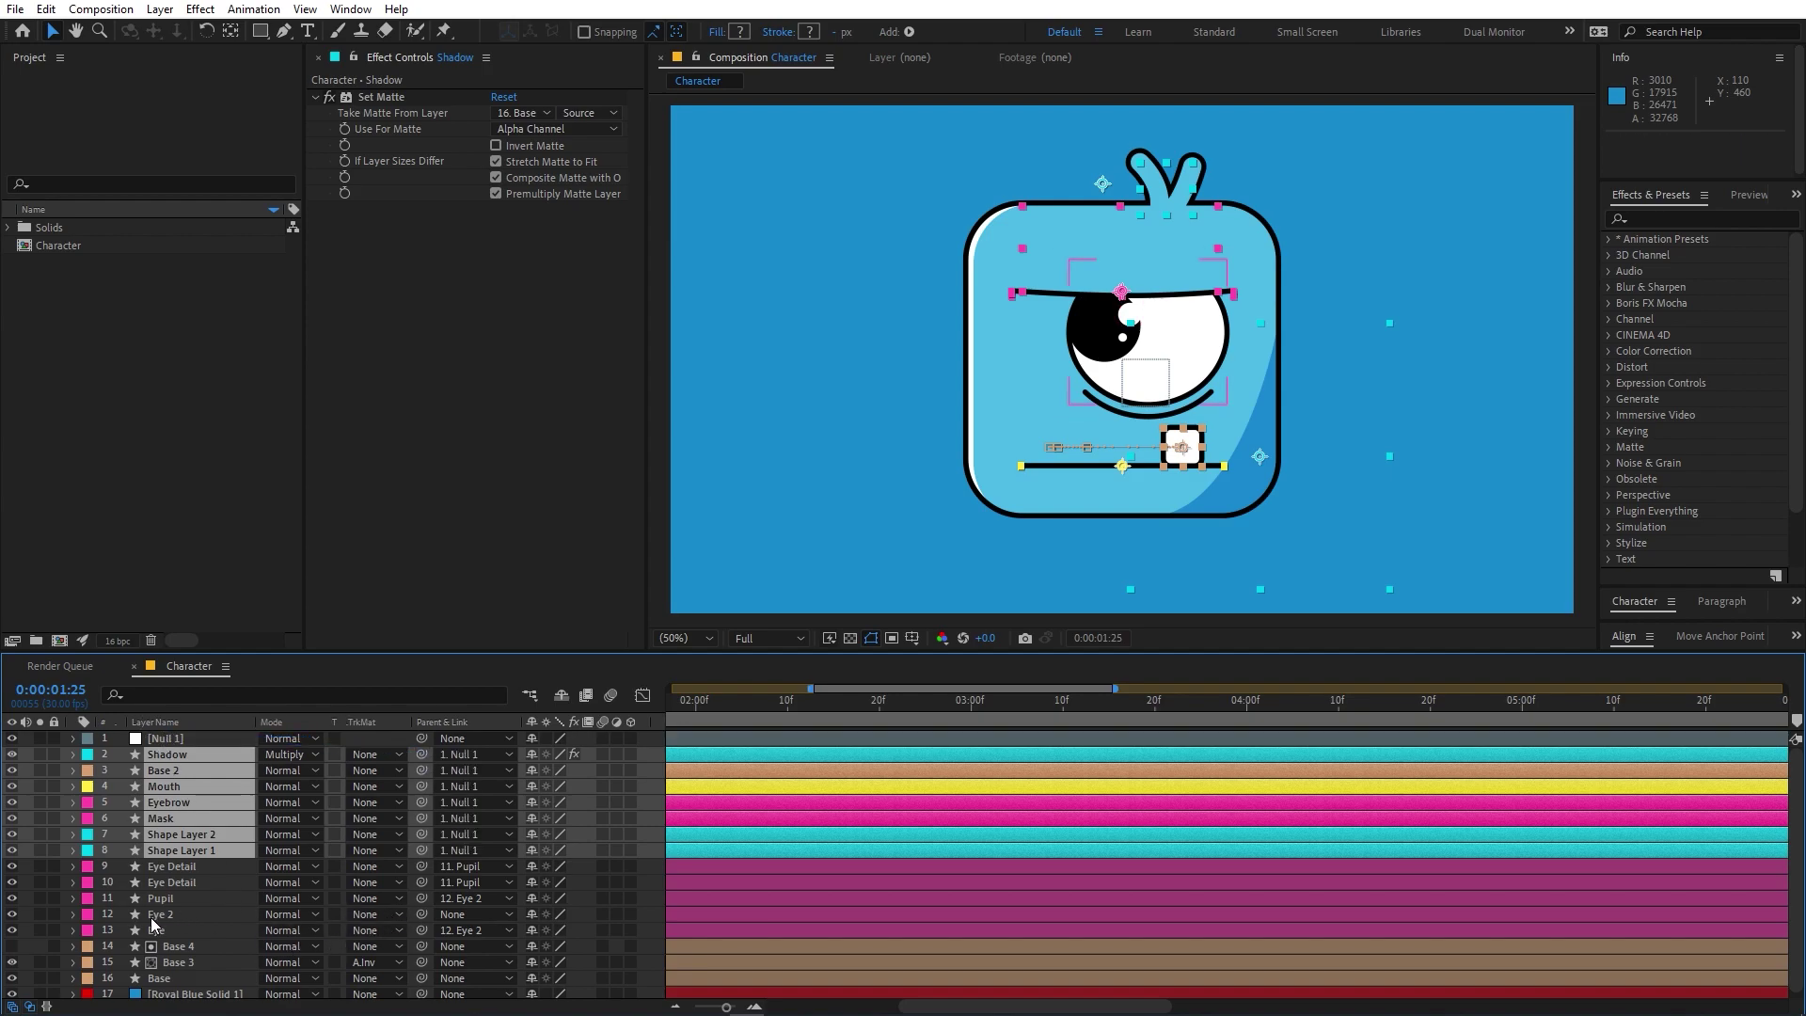
# Step: Parent Eye 2, Base 4, Base 3 and Base to Null 1
pyautogui.click(150, 914)
pyautogui.moveTo(415, 914); pyautogui.dragTo(168, 738)
pyautogui.click(179, 930)
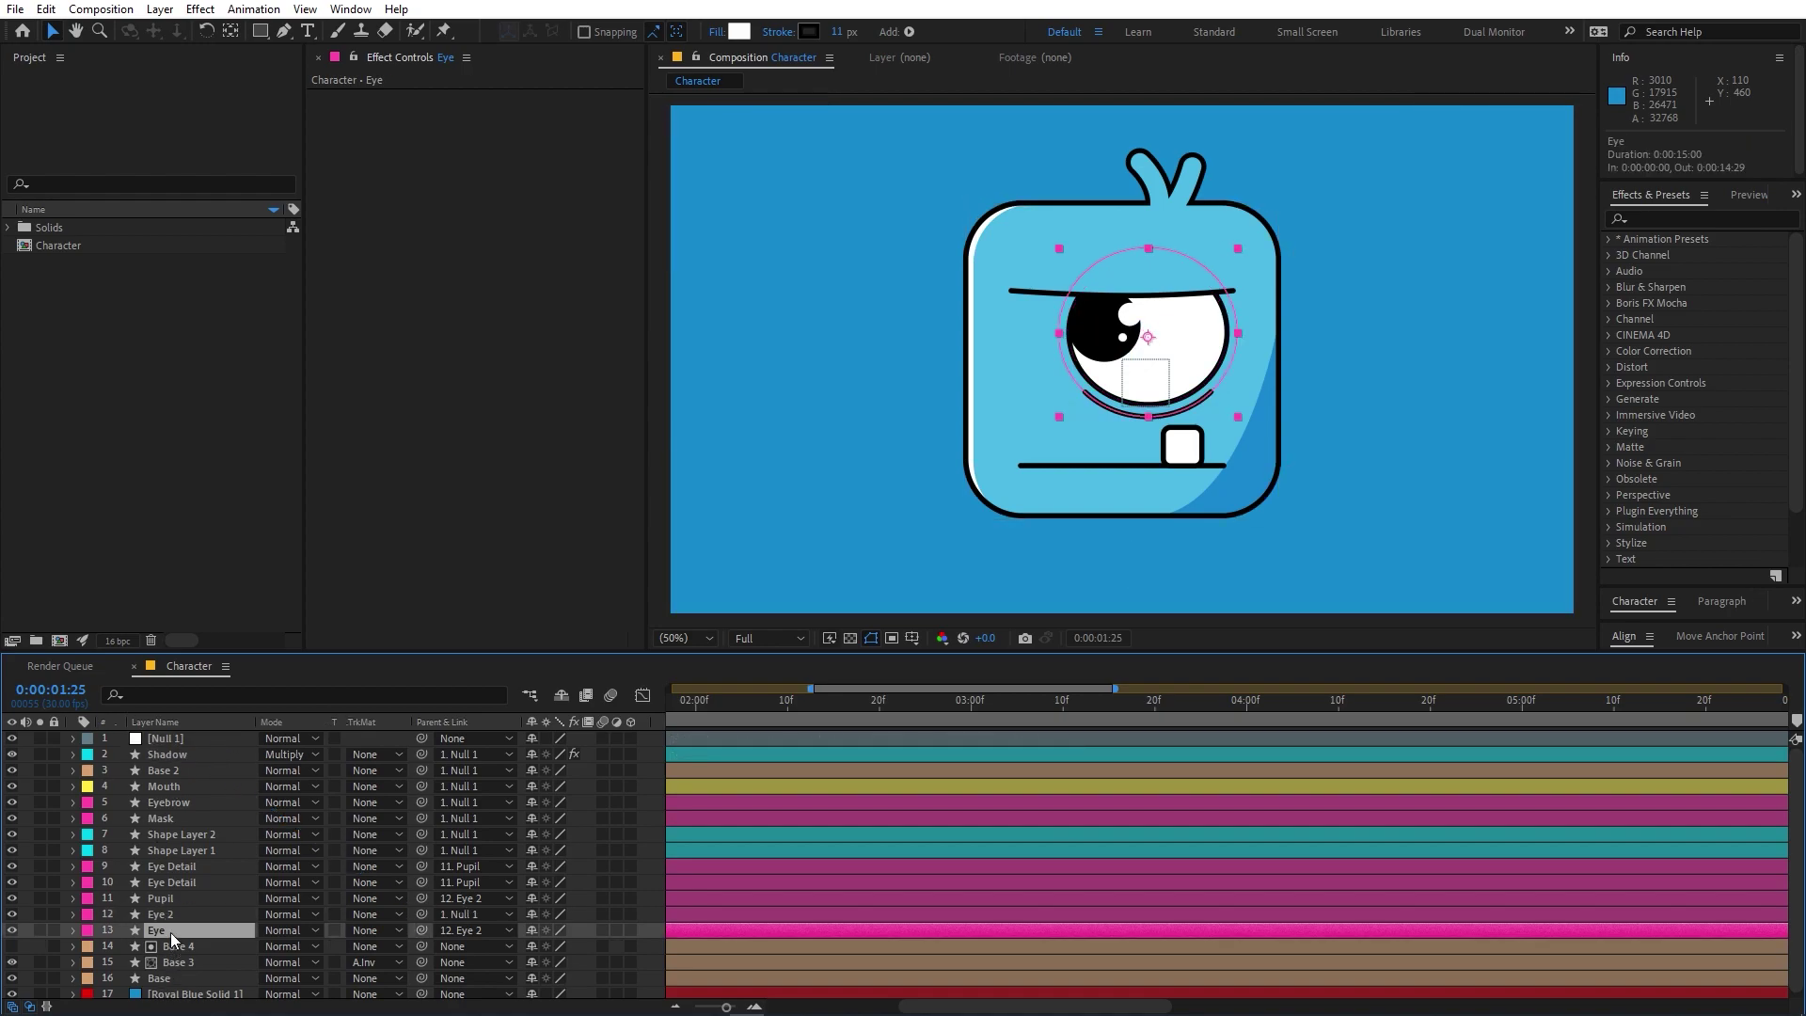
pyautogui.scroll(-1, 193, 968)
pyautogui.click(179, 941)
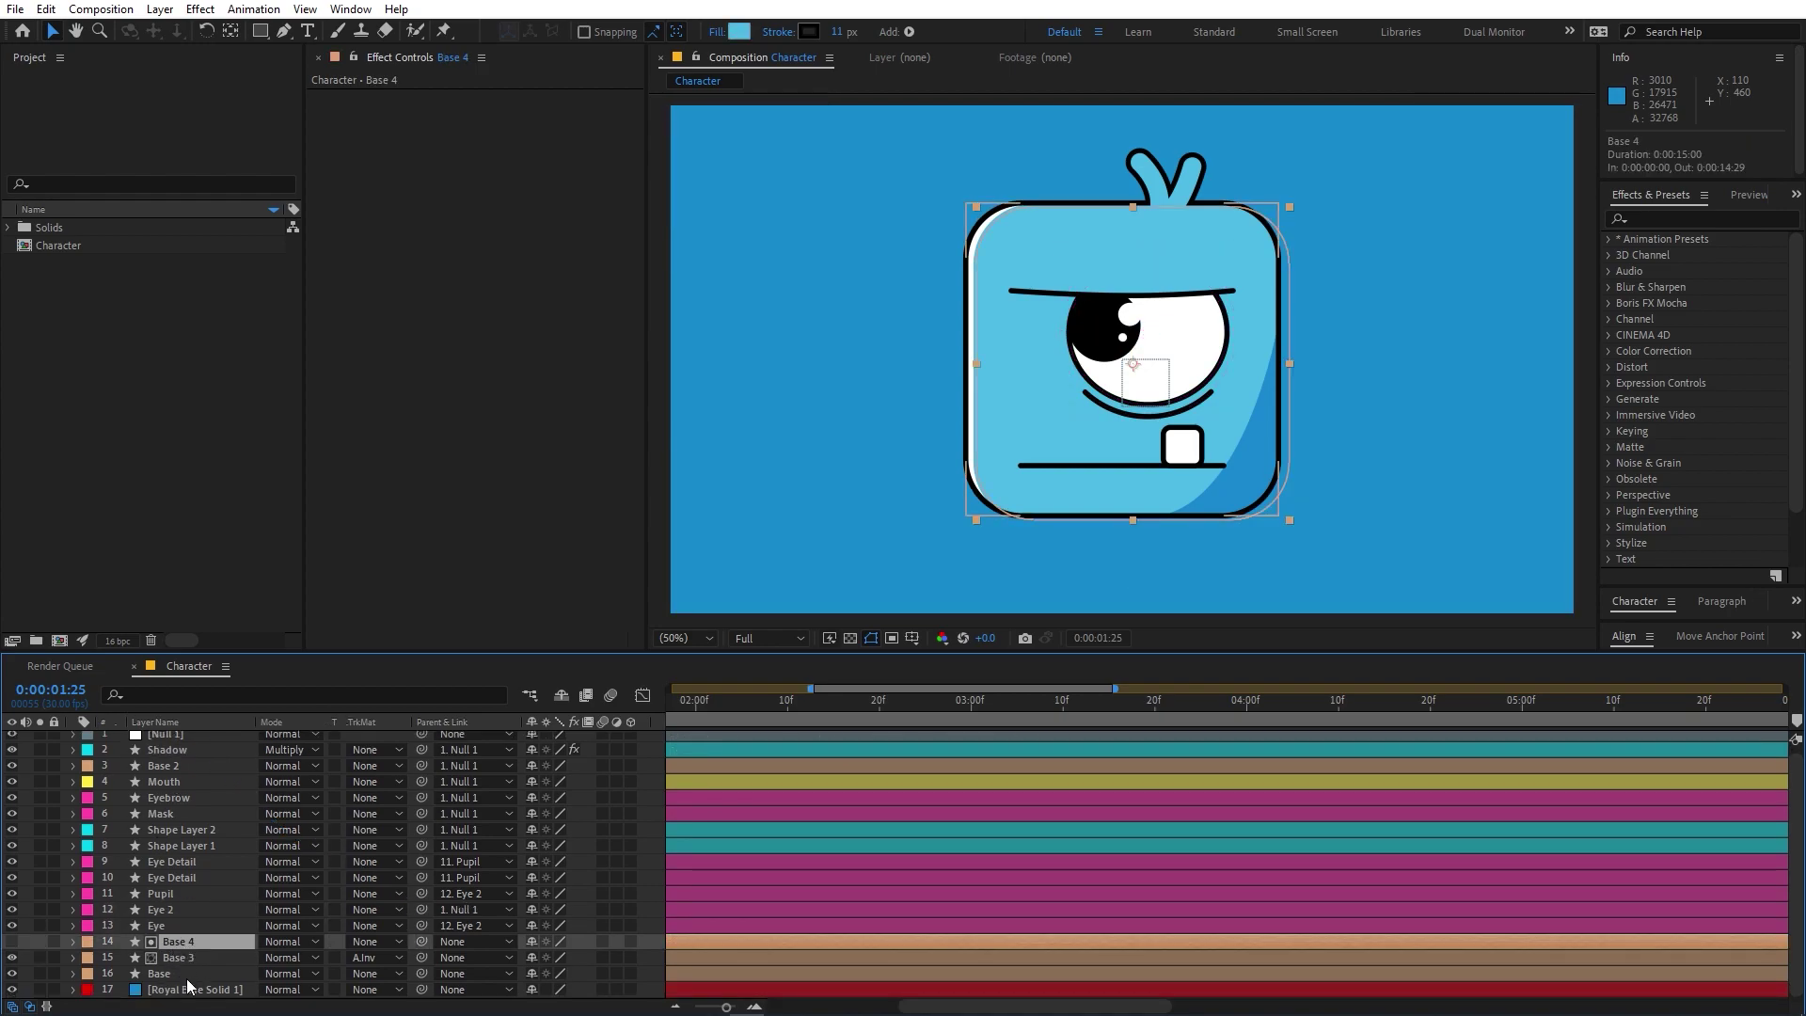
pyautogui.keyDown('shift'); pyautogui.click(193, 973); pyautogui.keyUp('shift')
pyautogui.moveTo(428, 952); pyautogui.dragTo(178, 739)
# Step: Add a Position keyframe to Null 1 at 0:00:00:00, revealing Base 2's Position keyframes as a timing reference
pyautogui.click(182, 743)
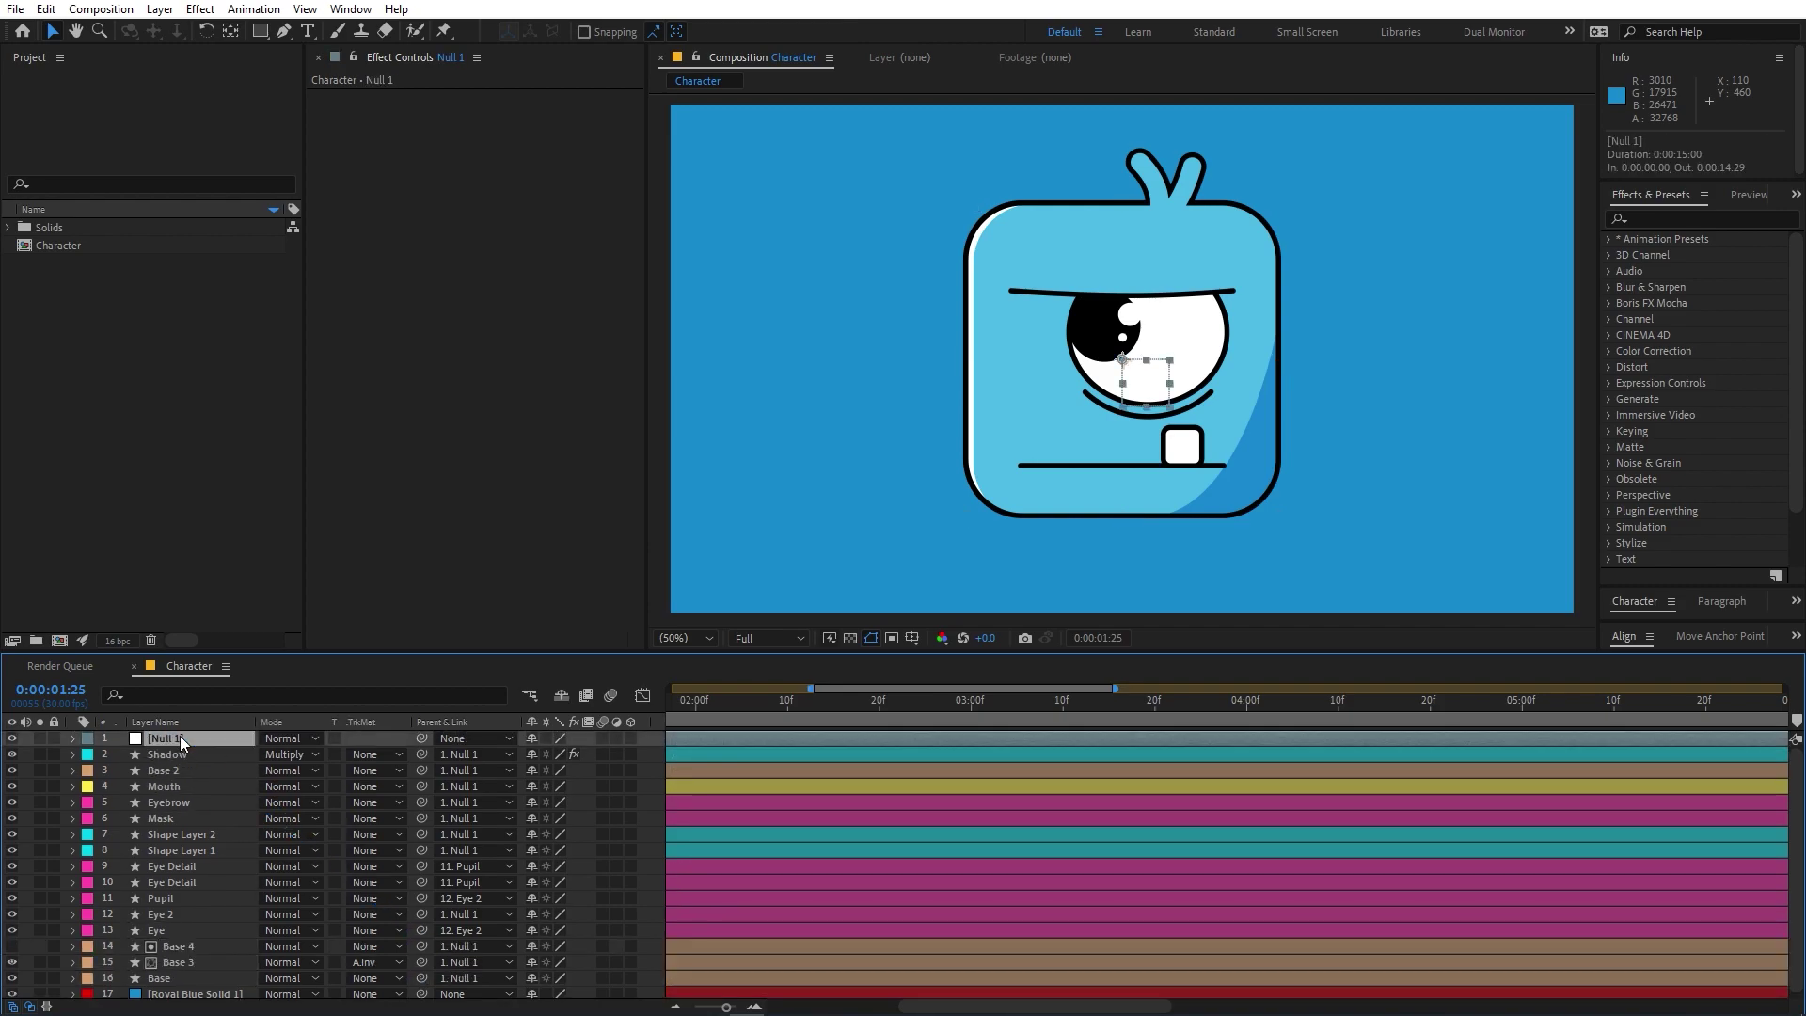
pyautogui.press('p')
pyautogui.press('Home')
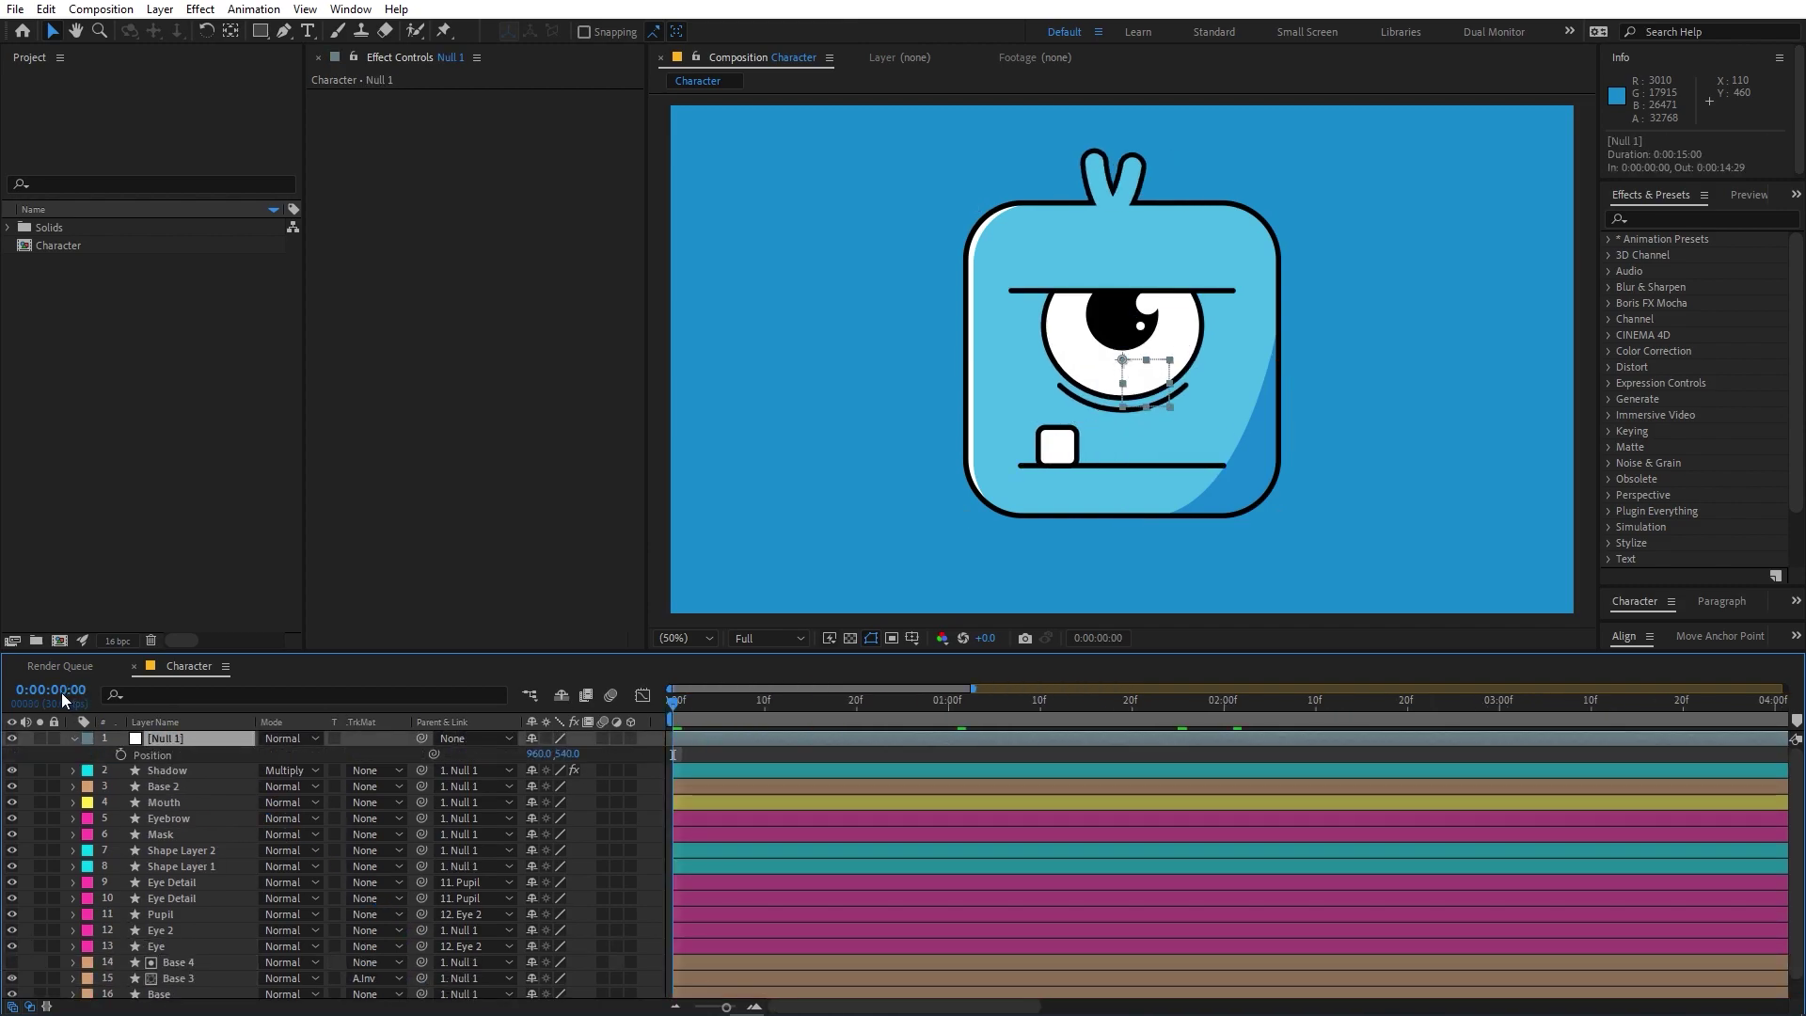
pyautogui.click(165, 788)
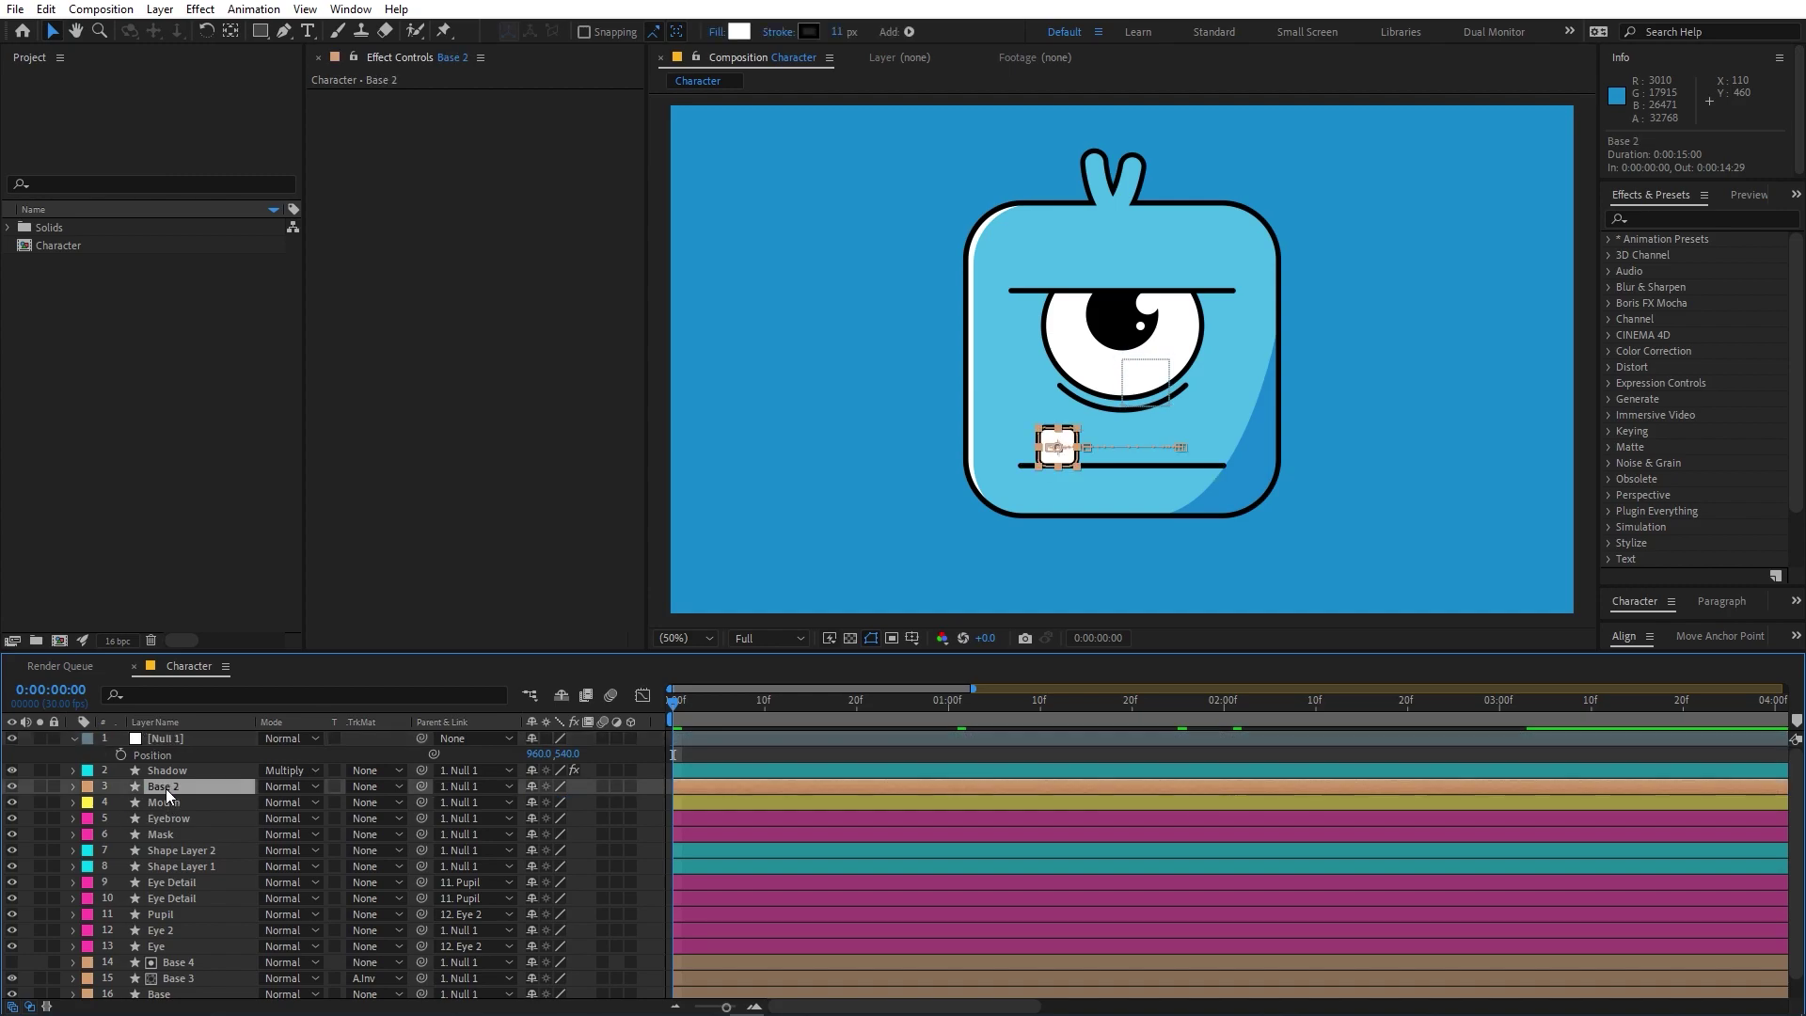
pyautogui.press('p')
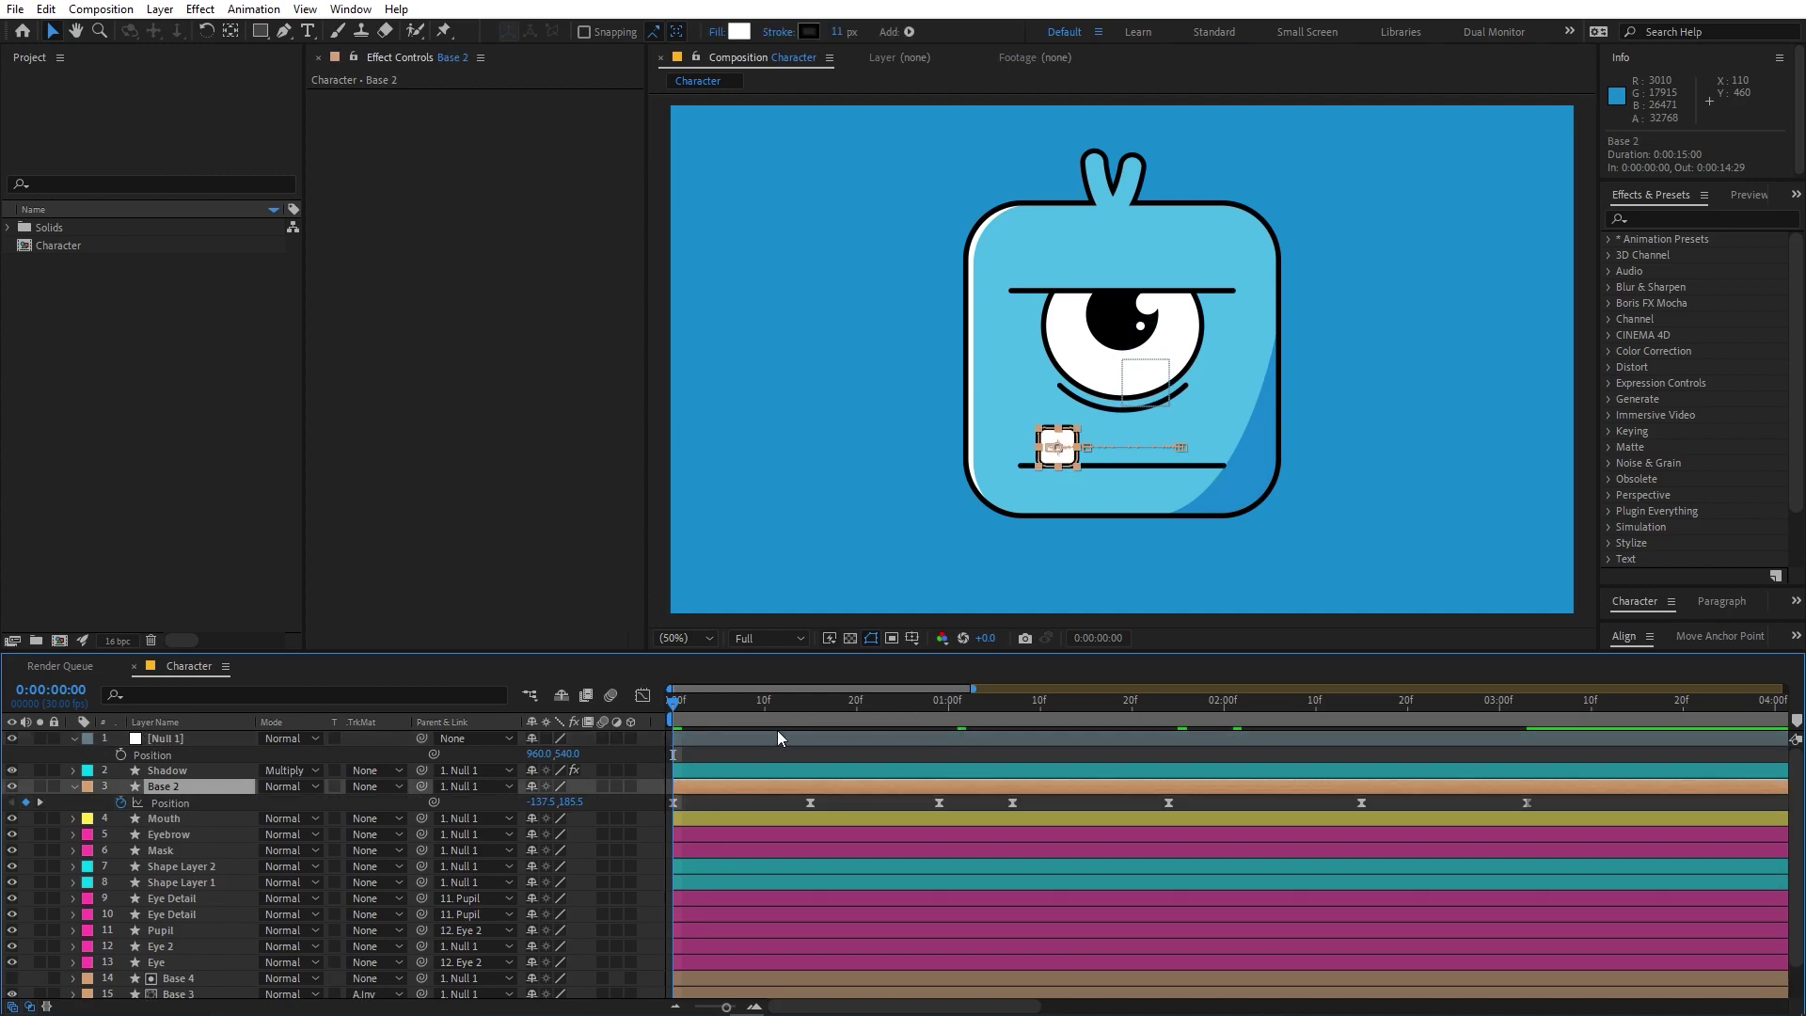
pyautogui.click(698, 749)
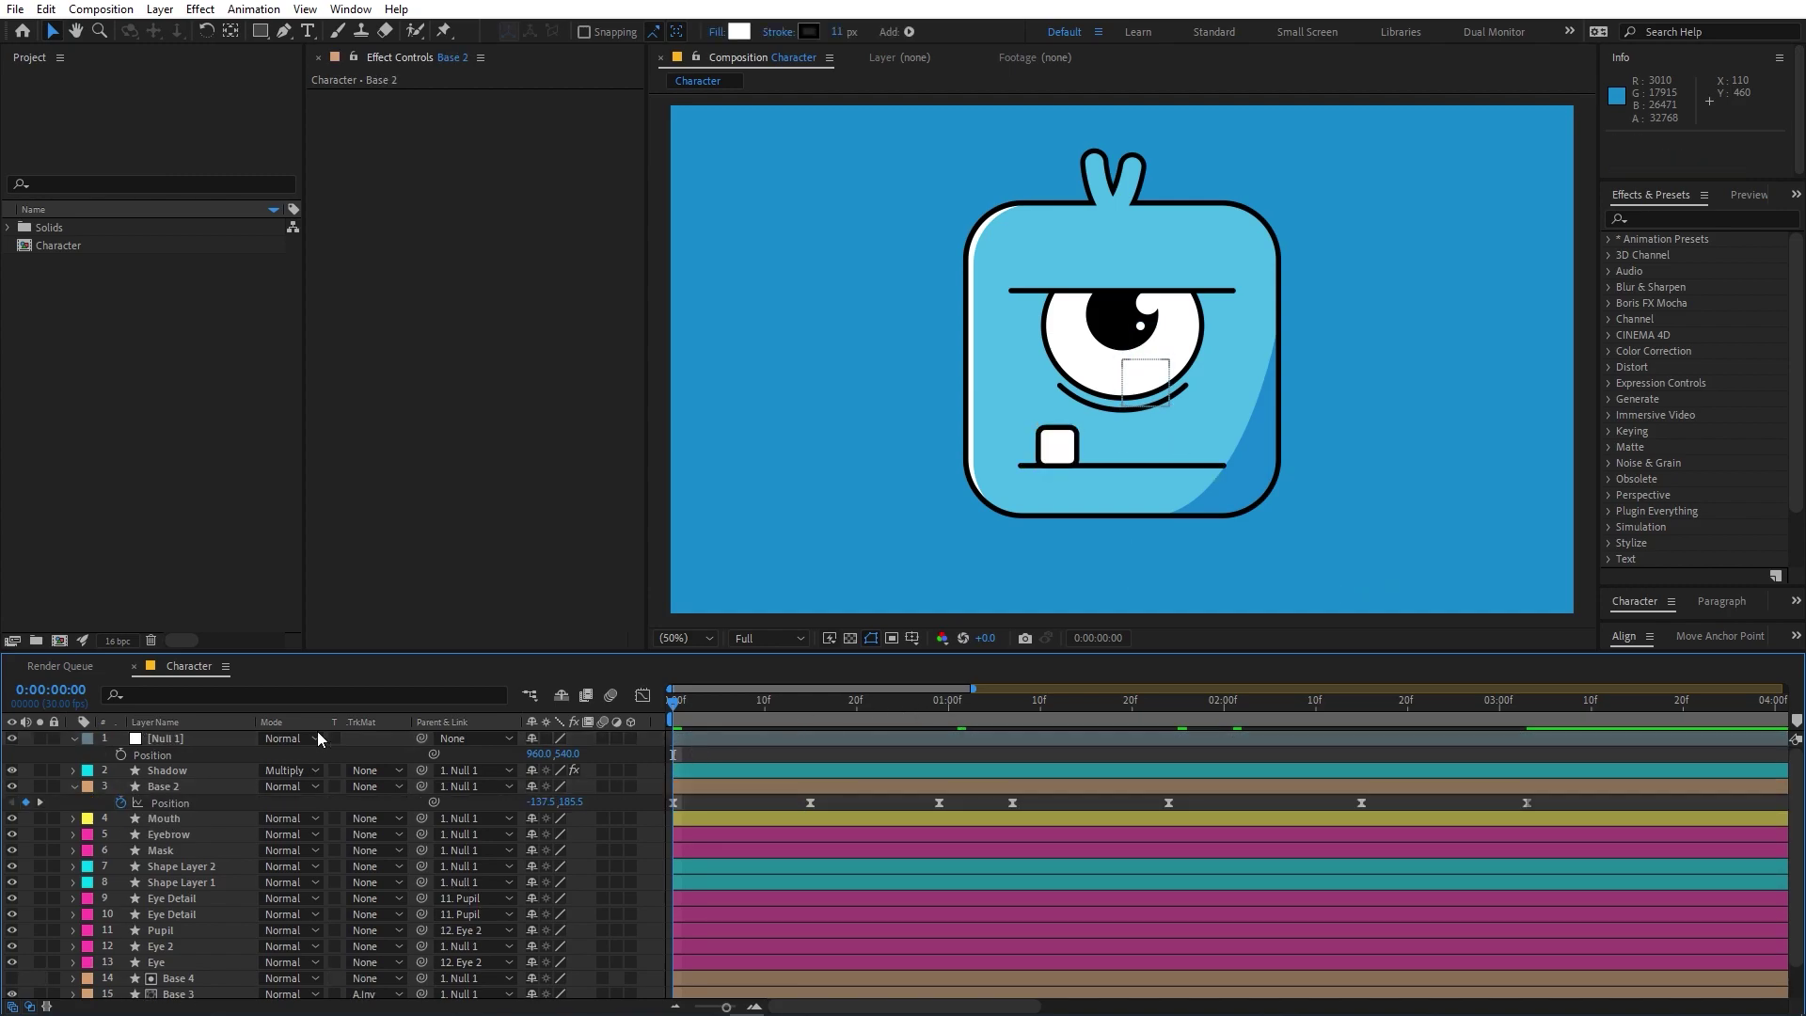
pyautogui.click(119, 755)
# Step: At 0:00:00:15, keyframe Null 1 farther right at X 1035.5, undoing the accidental move of the Shadow layer
pyautogui.moveTo(752, 707); pyautogui.dragTo(810, 713)
pyautogui.moveTo(1200, 368); pyautogui.dragTo(1232, 367)
pyautogui.hotkey('ctrl', 'z')
pyautogui.click(811, 753)
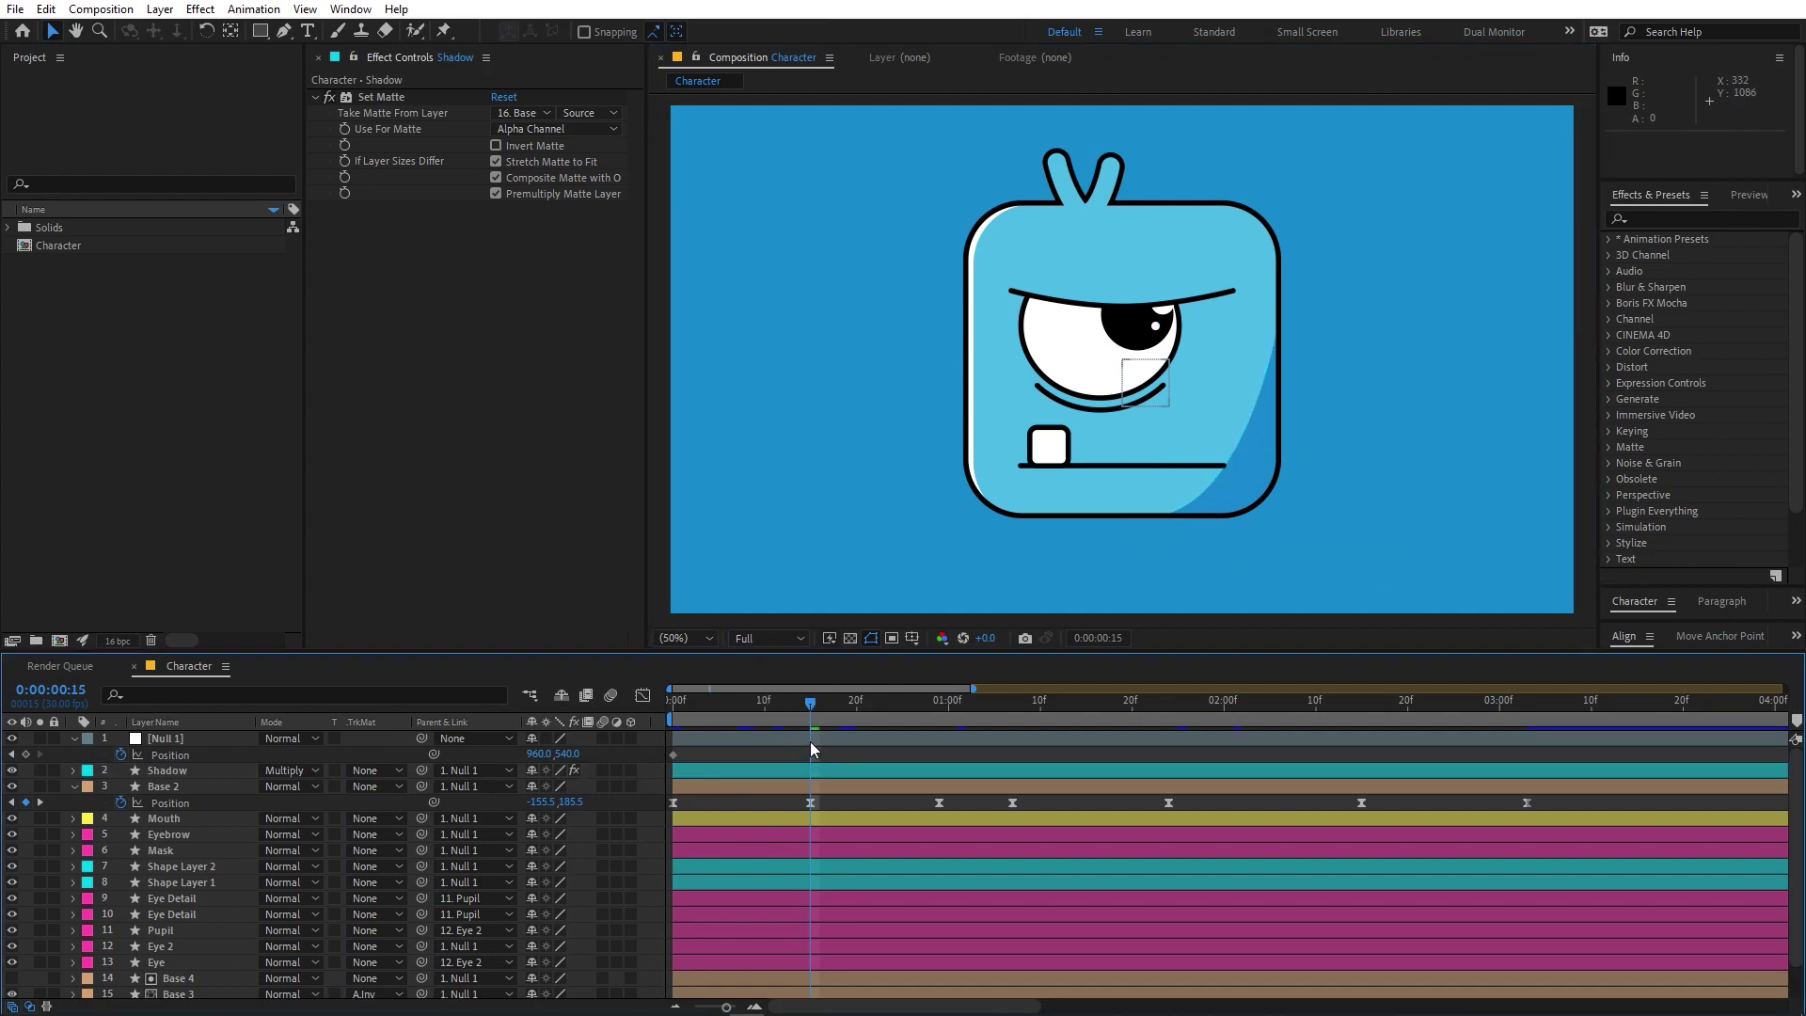
pyautogui.click(807, 740)
pyautogui.moveTo(534, 753); pyautogui.dragTo(1044, 745)
# Step: Lower Null 1 to Y 576 at 0:00:00:29 and hold that position with a copied keyframe at 0:00:01:07
pyautogui.moveTo(806, 714); pyautogui.dragTo(968, 718)
pyautogui.click(939, 705)
pyautogui.moveTo(566, 754); pyautogui.dragTo(600, 754)
pyautogui.click(1011, 713)
pyautogui.press('k')
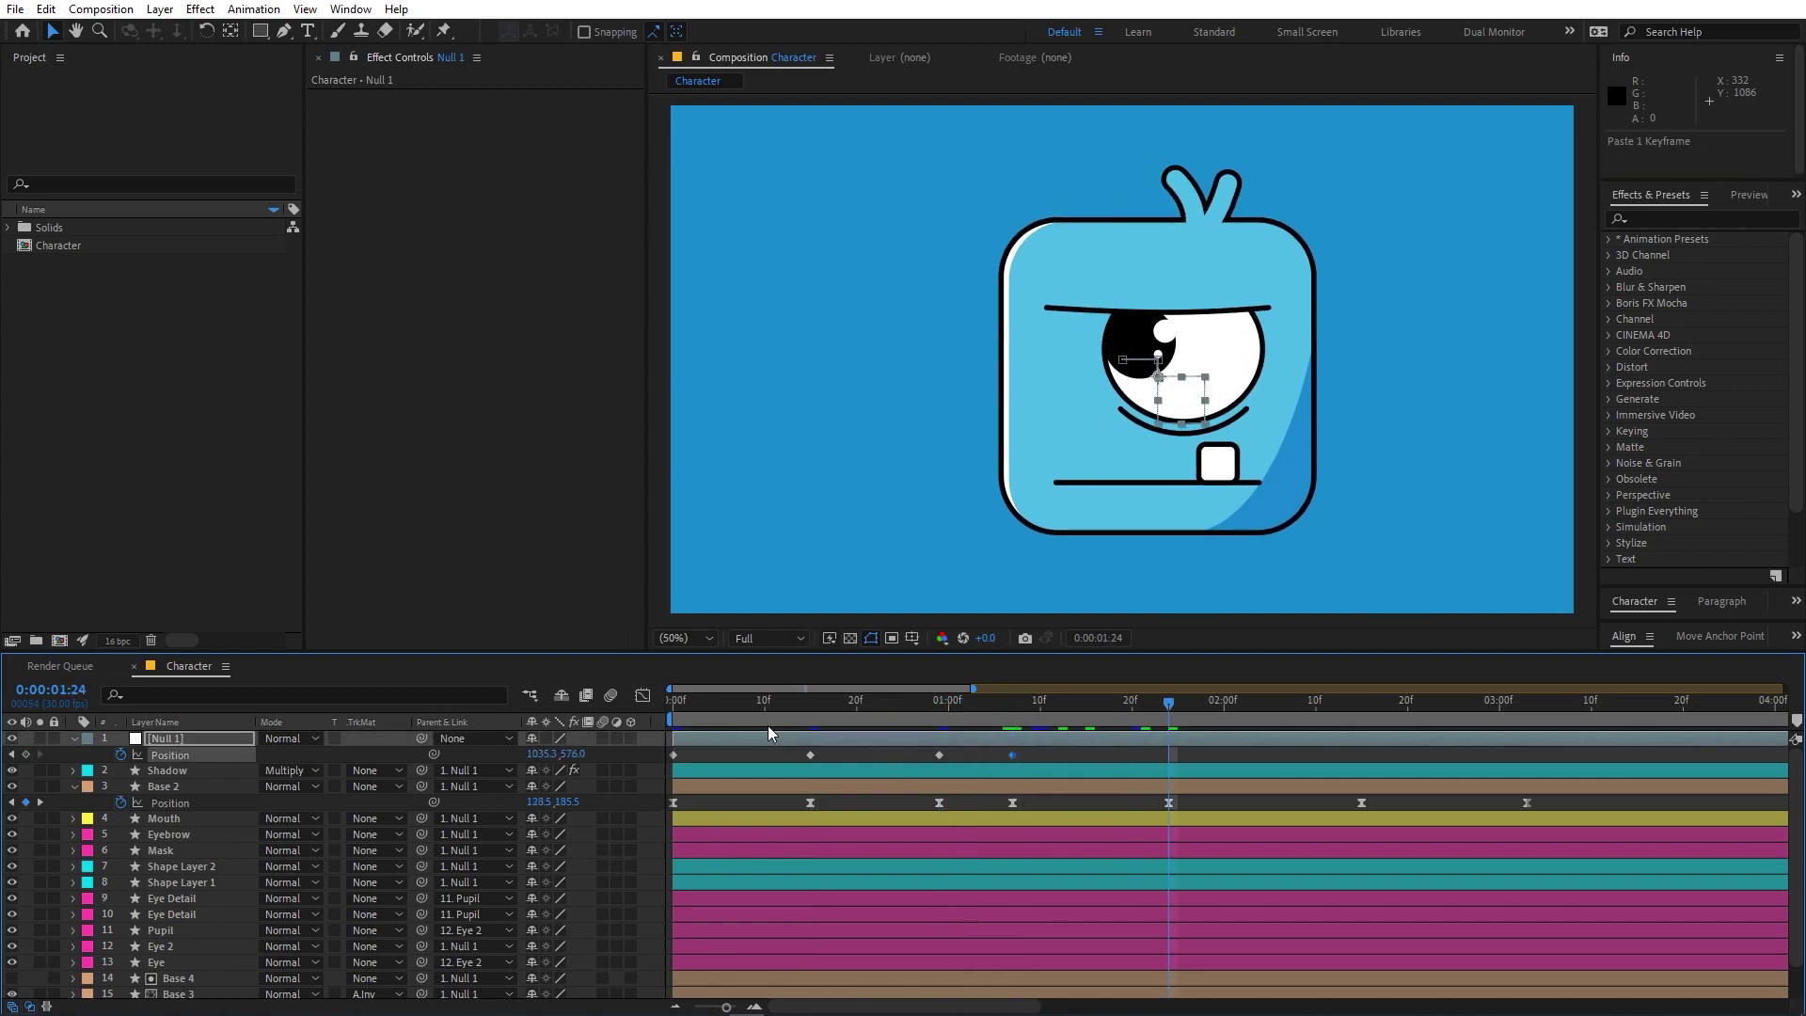
# Step: Keyframe Null 1 far to the left at 0:00:01:24 and slightly lower at 0:00:02:15
pyautogui.hotkey('ctrl', 'v')
pyautogui.press('k')
pyautogui.moveTo(564, 758); pyautogui.dragTo(597, 757)
# Step: At 0:00:03:03, return Null 1 to its starting position by copying its first Position keyframe there
pyautogui.moveTo(1441, 710); pyautogui.dragTo(1521, 722)
pyautogui.moveTo(731, 757); pyautogui.dragTo(496, 773)
pyautogui.hotkey('ctrl', 'v')
# Step: Easy-ease all of Null 1's Position keyframes and adjust their influence in the speed graph
pyautogui.moveTo(1560, 753); pyautogui.dragTo(639, 763)
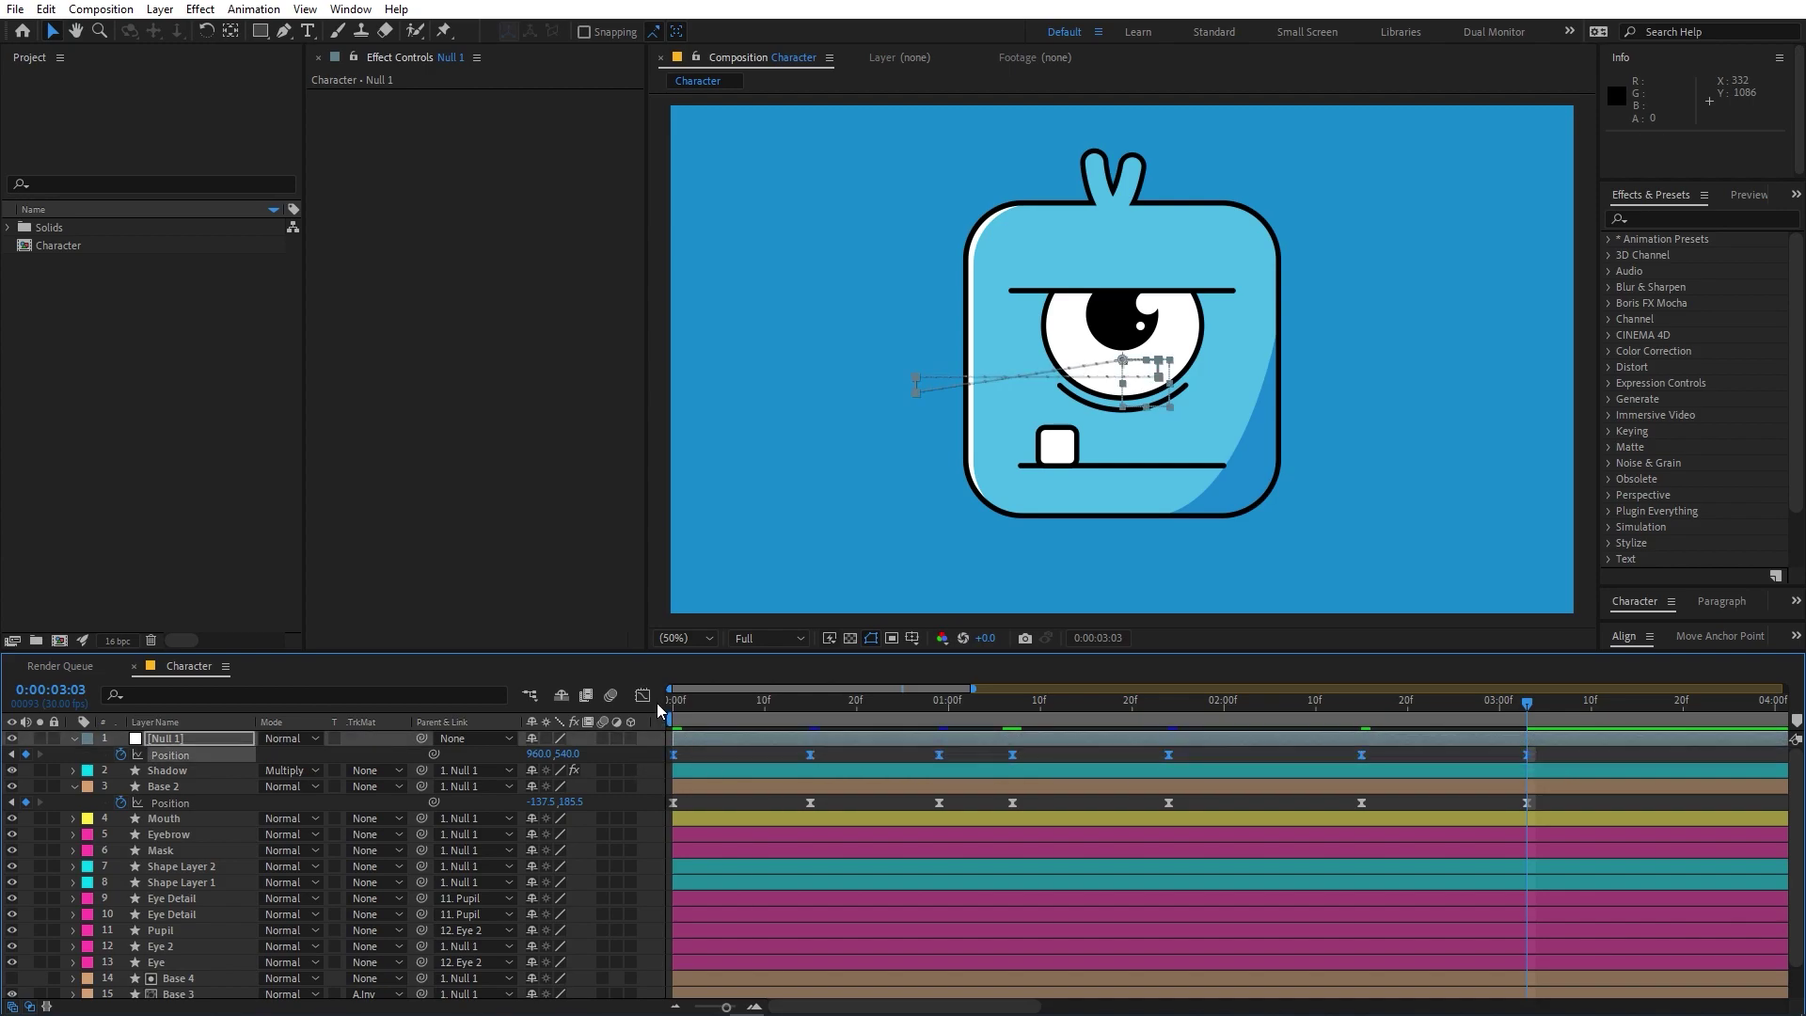
pyautogui.click(642, 695)
pyautogui.moveTo(1498, 946); pyautogui.dragTo(1410, 945)
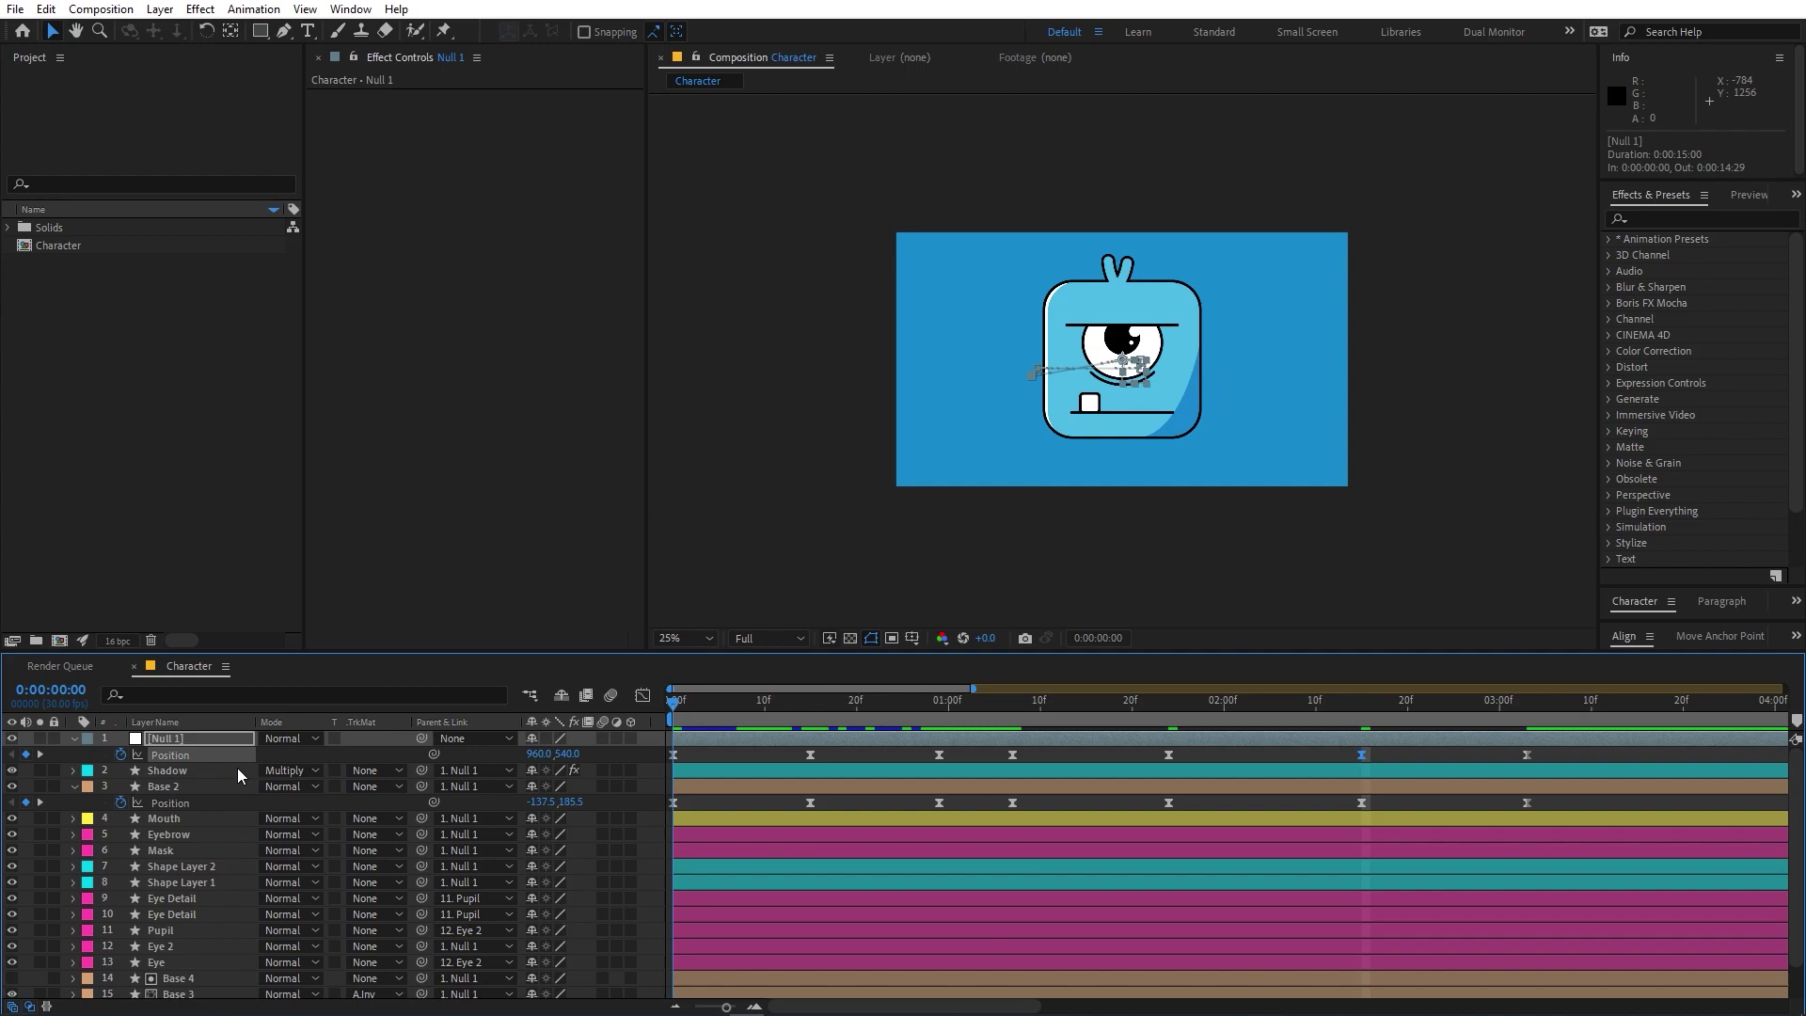
# Step: Play back the full character animation and inspect the pose at 0:00:01:09
pyautogui.press('space')
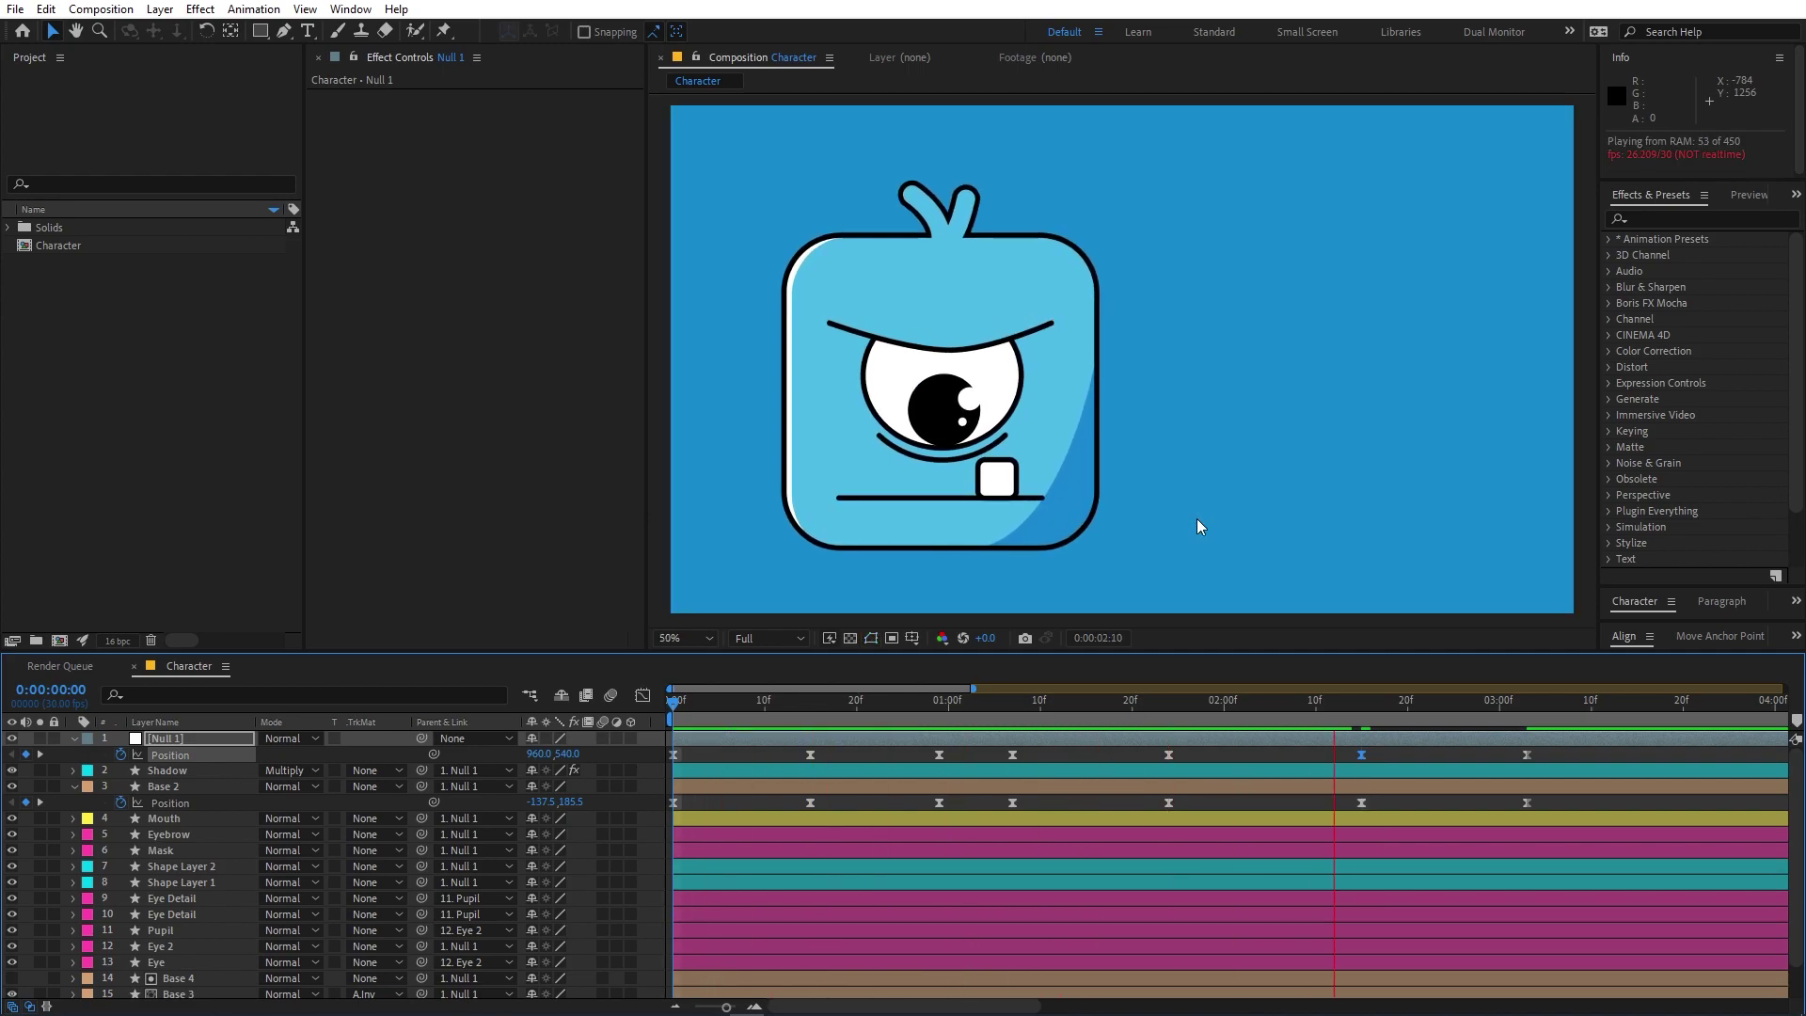
pyautogui.press('space')
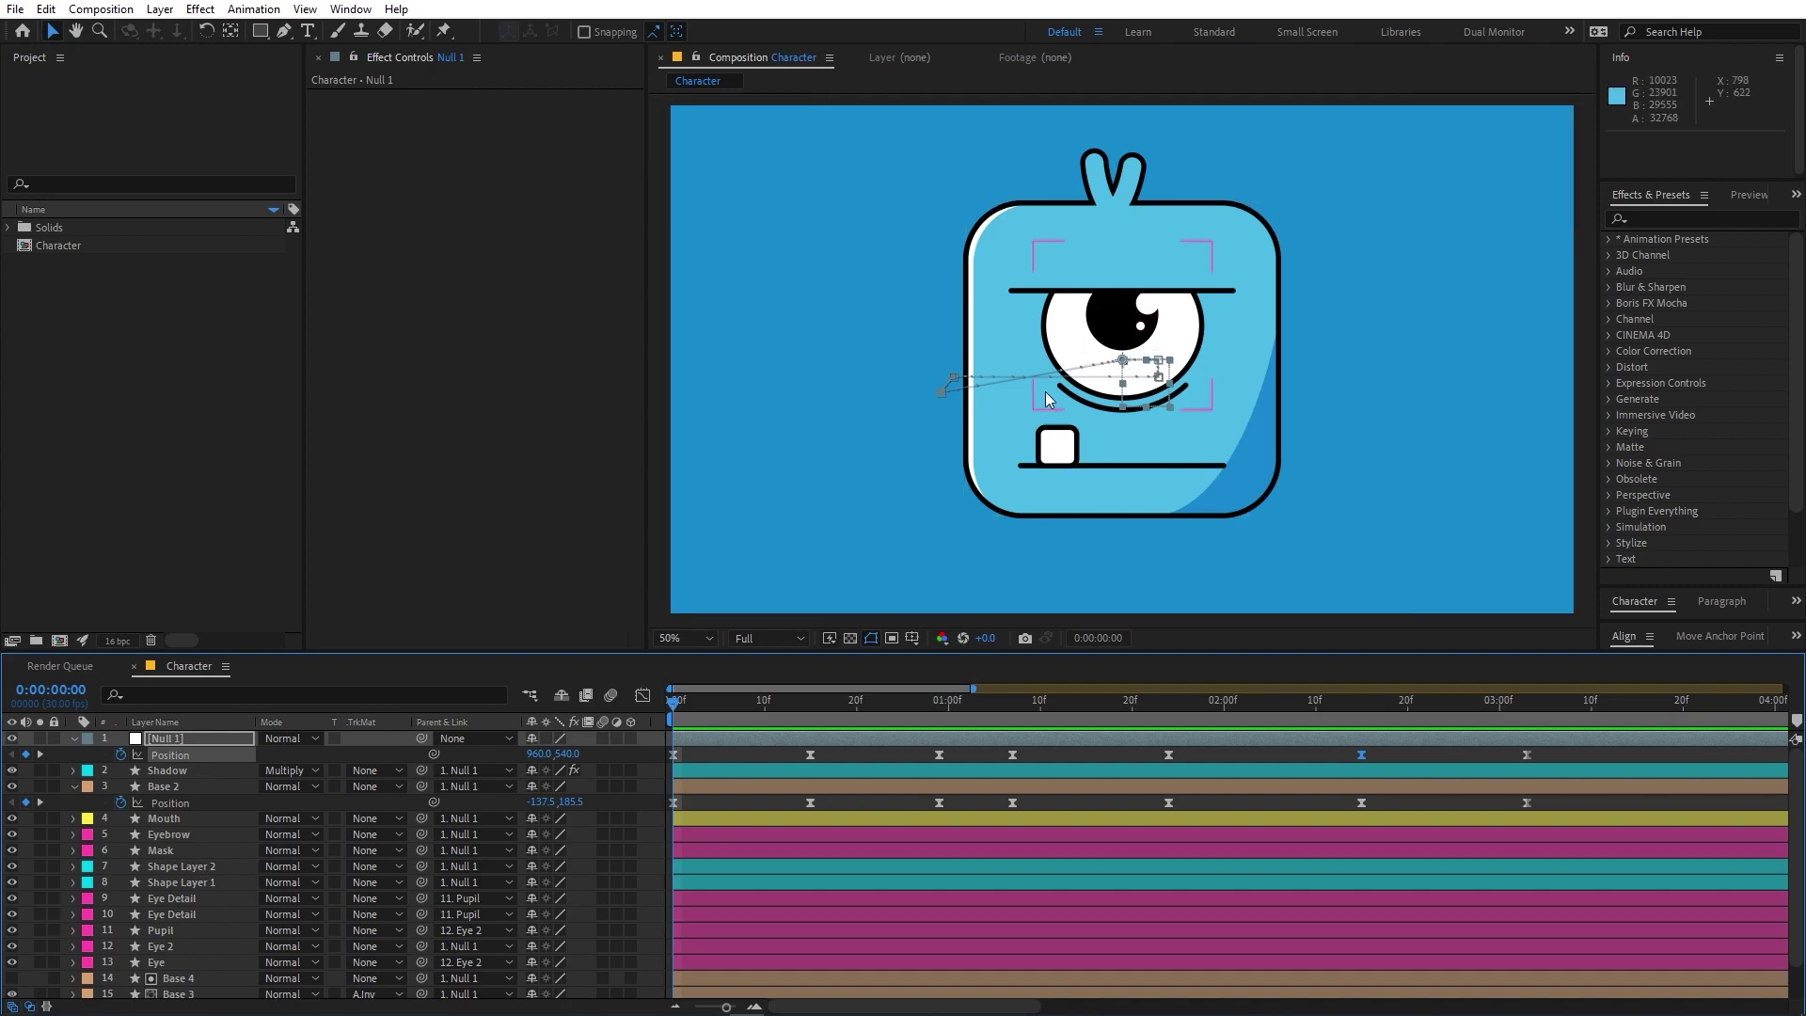
pyautogui.click(1028, 712)
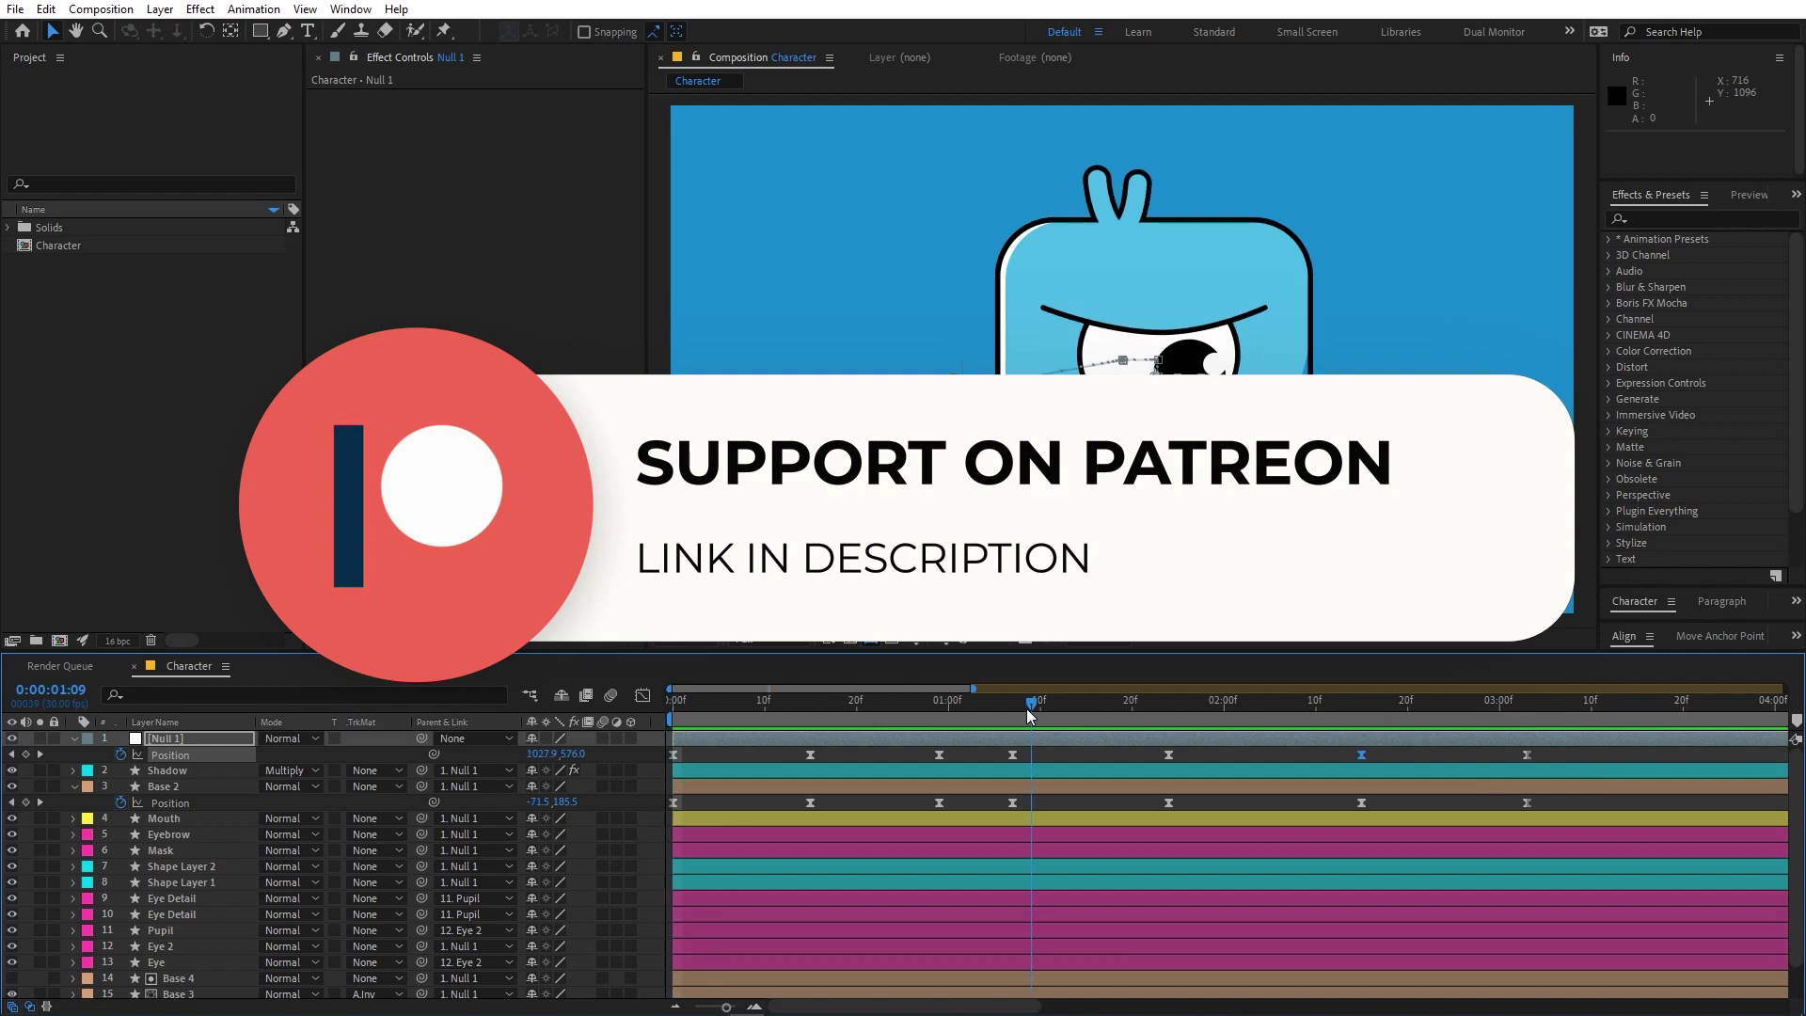